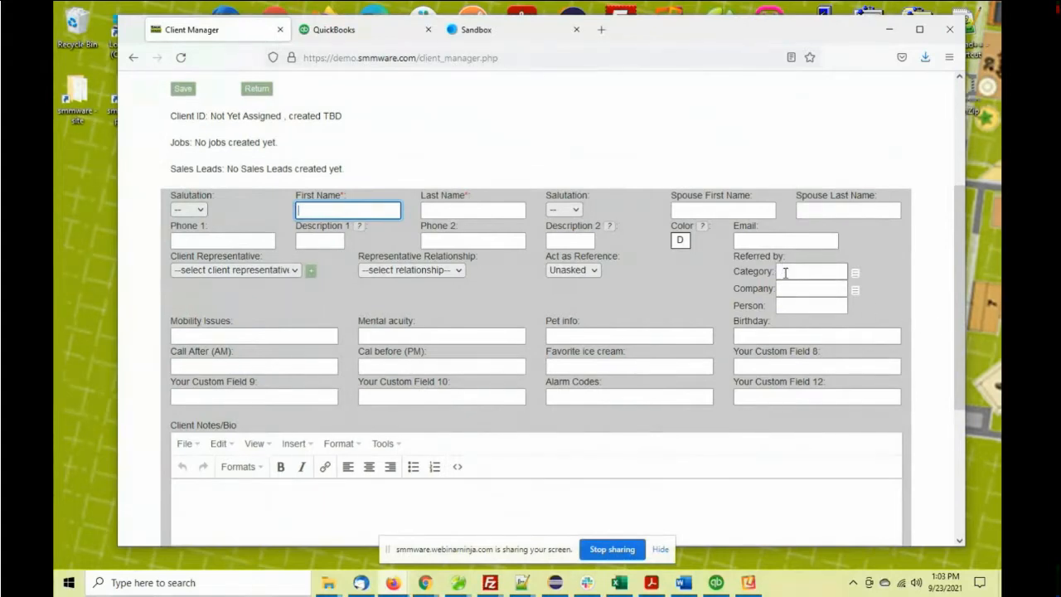
- Examine the new client form's Referred by category, company and person fields and the Act as Reference options
left_click(776, 276)
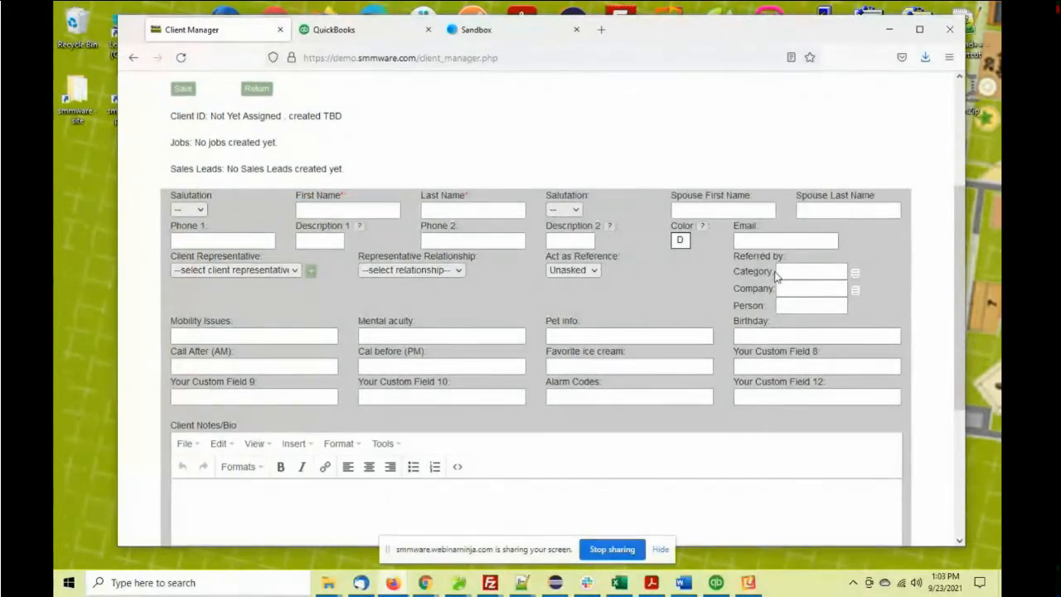
left_click_drag(776, 276, 737, 275)
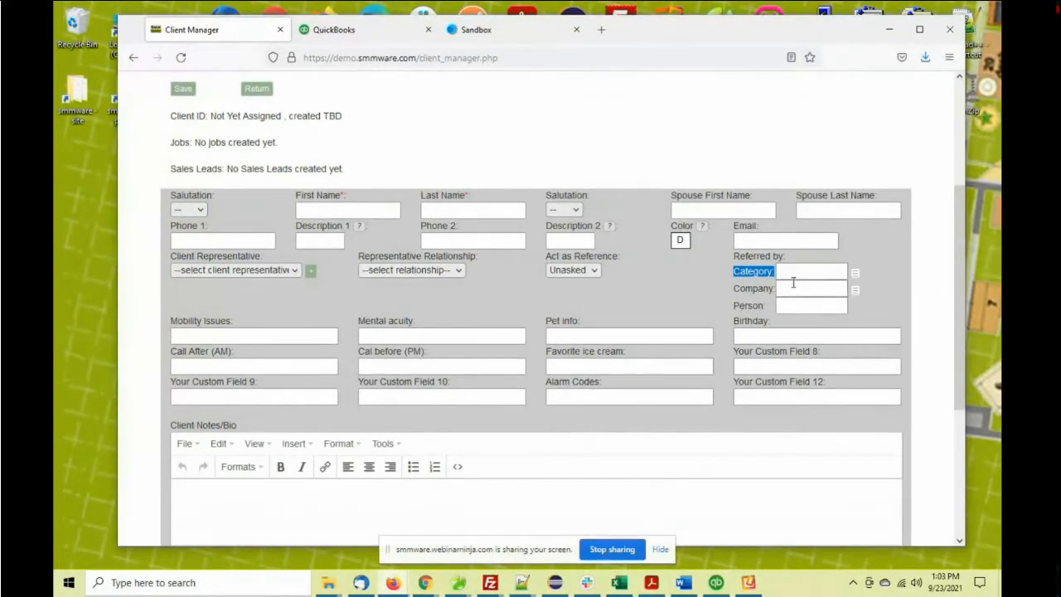
left_click_drag(769, 291, 735, 305)
left_click(767, 306)
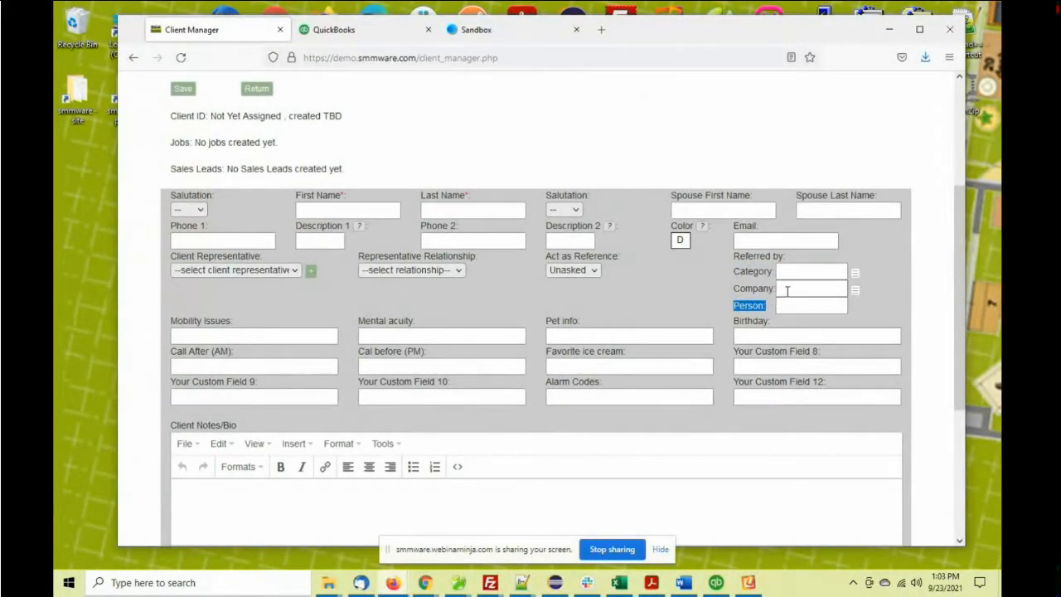
left_click(671, 266)
left_click(595, 270)
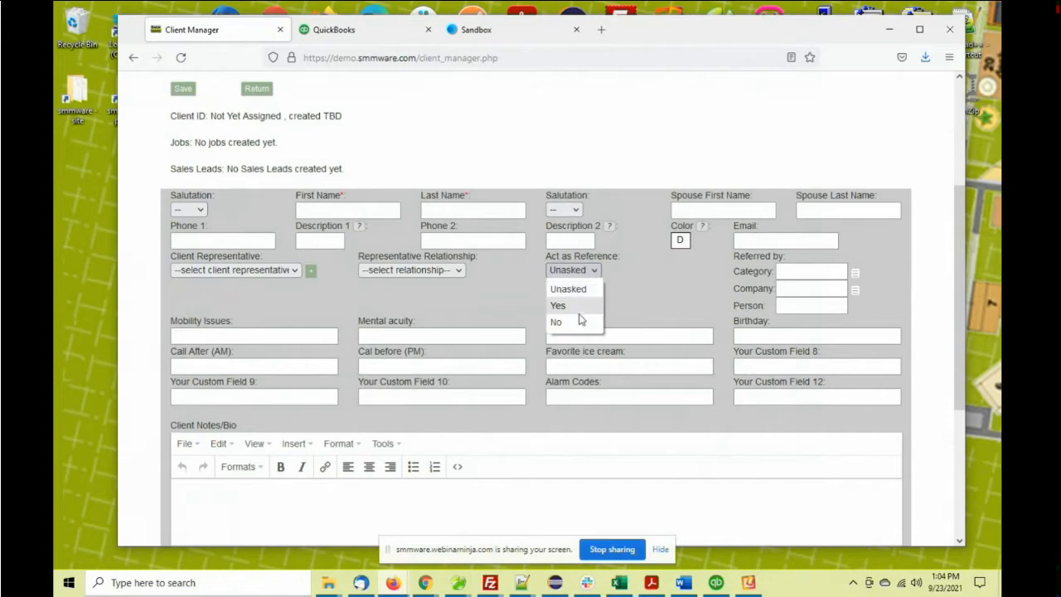
left_click(631, 288)
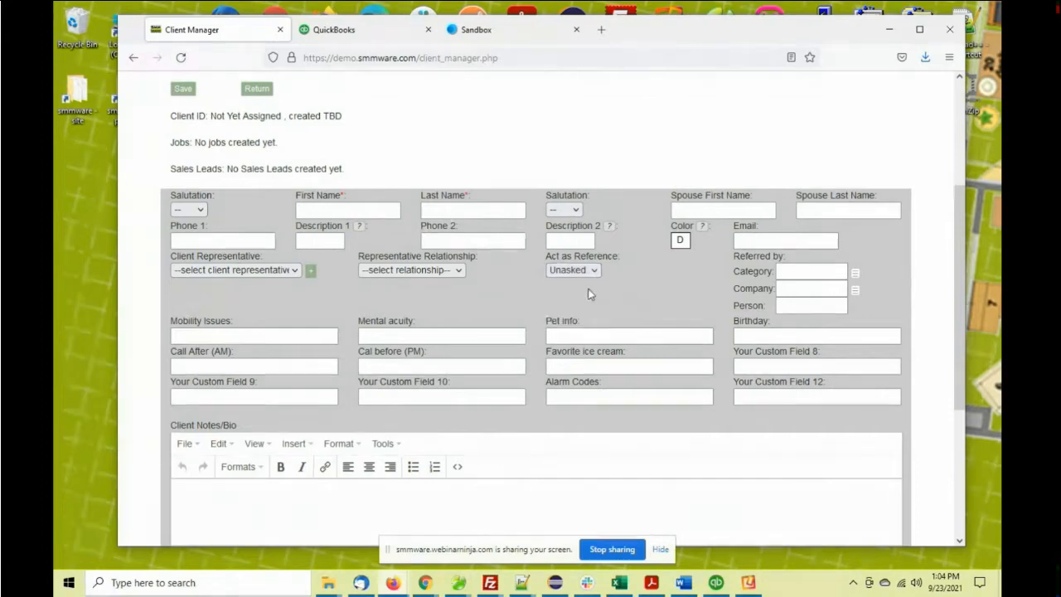
- Examine the client representative choices, the form for adding a new representative, and the representative relationship options
left_click(295, 270)
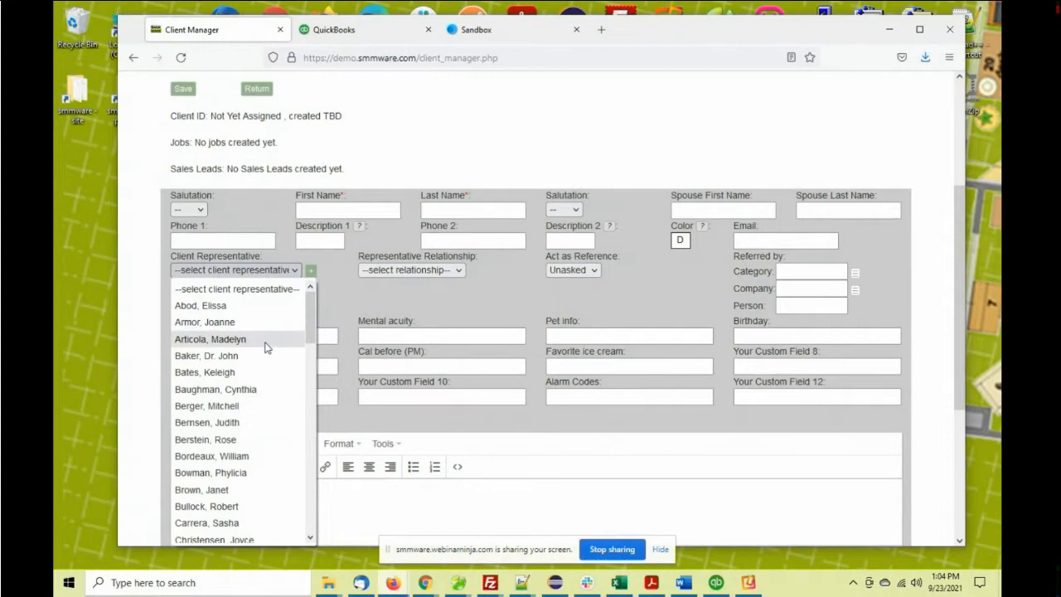
left_click(347, 301)
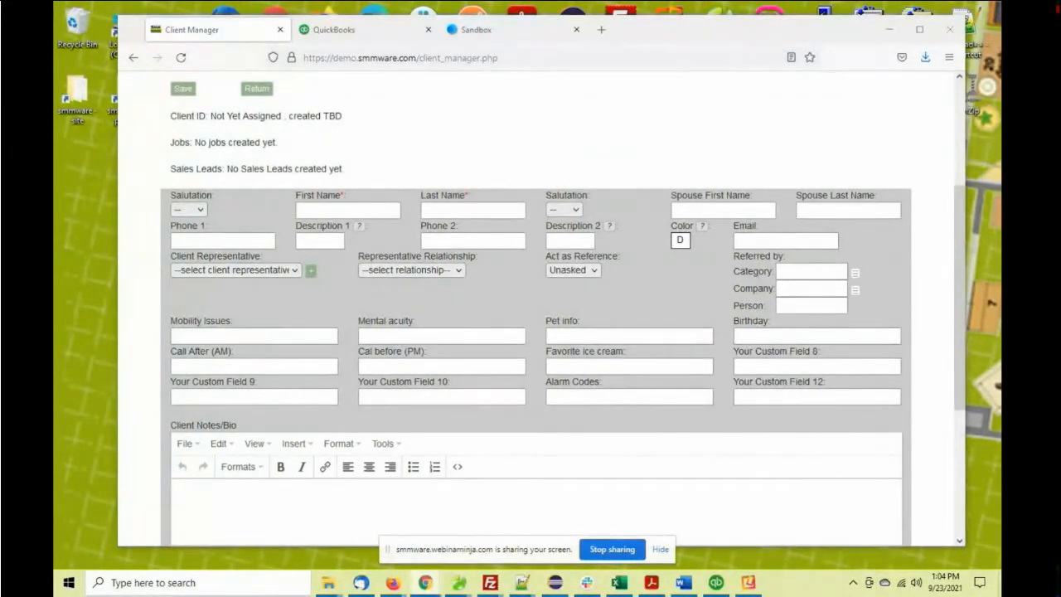
left_click(312, 273)
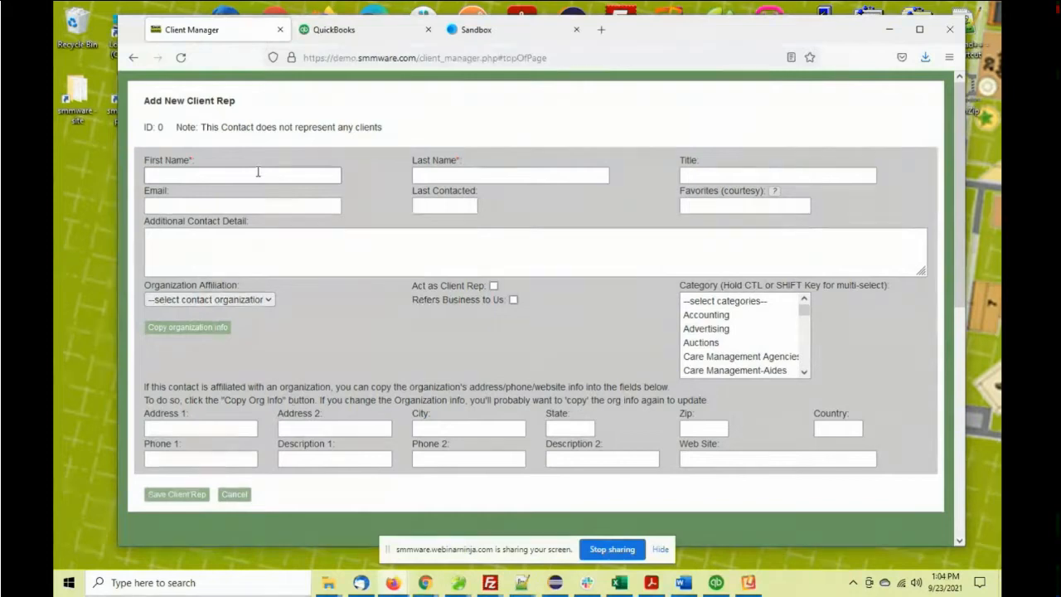
left_click(234, 495)
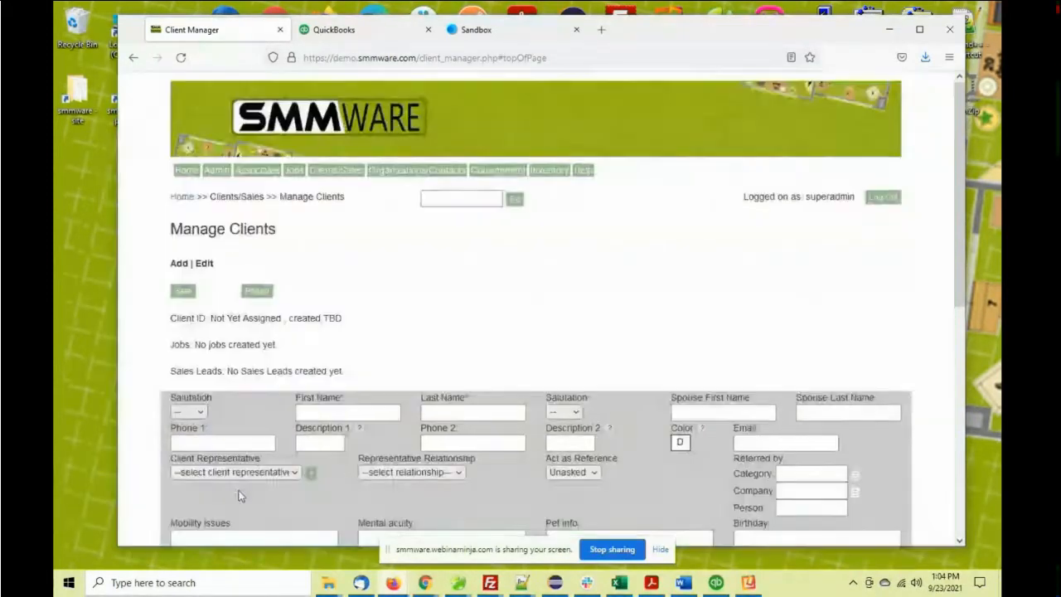
scroll(423, 366, "down", 3)
left_click(423, 339)
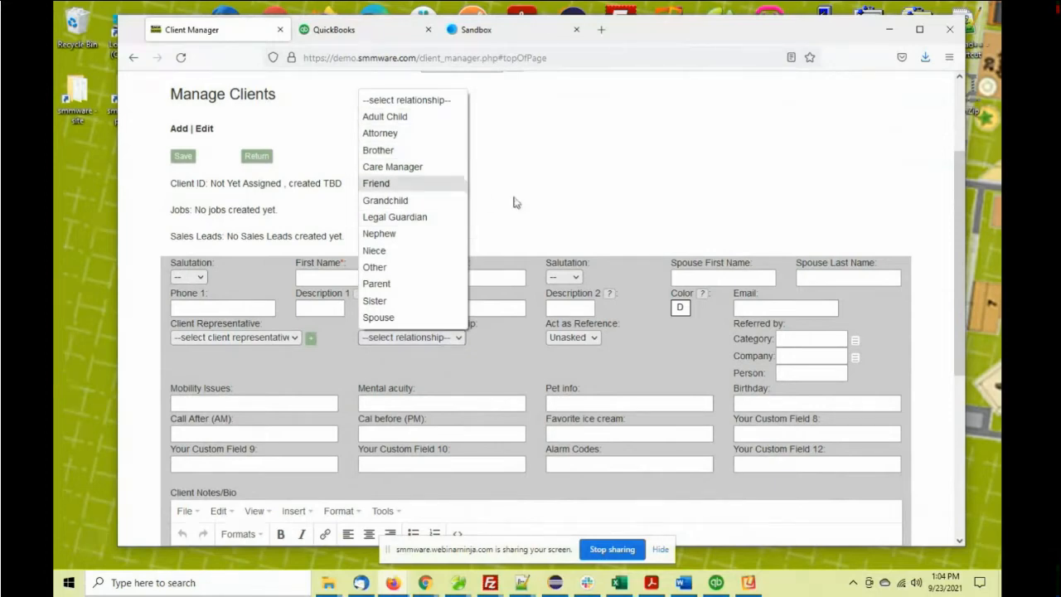
left_click(568, 192)
- Examine the client form's custom fields, starting at Mobility Issues, and its notes and first address sections
scroll(568, 193, "down", 3)
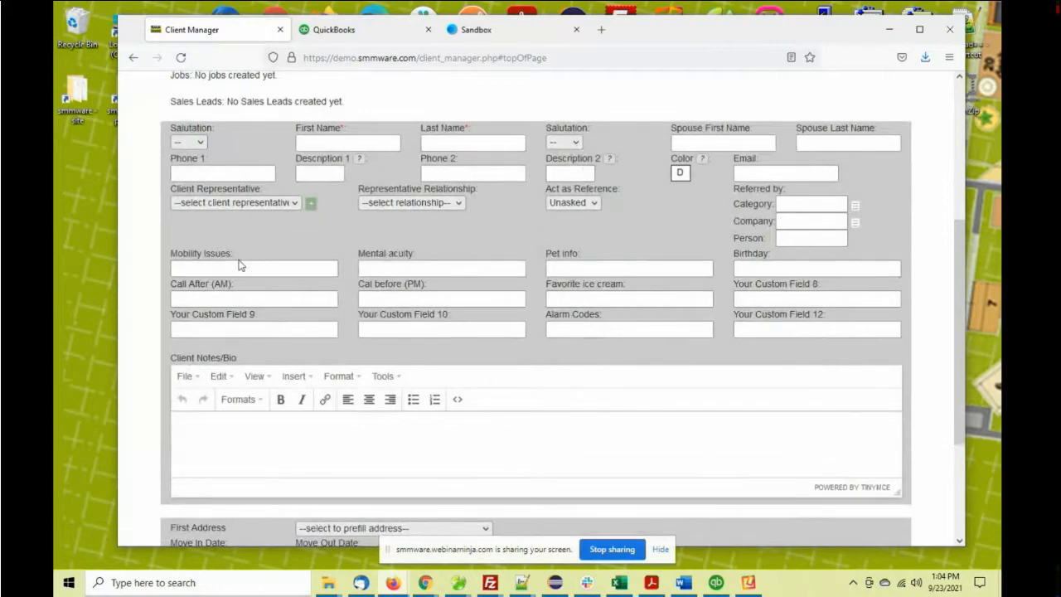
left_click_drag(233, 253, 170, 254)
left_click(256, 266)
scroll(303, 261, "down", 1)
scroll(307, 257, "down", 2)
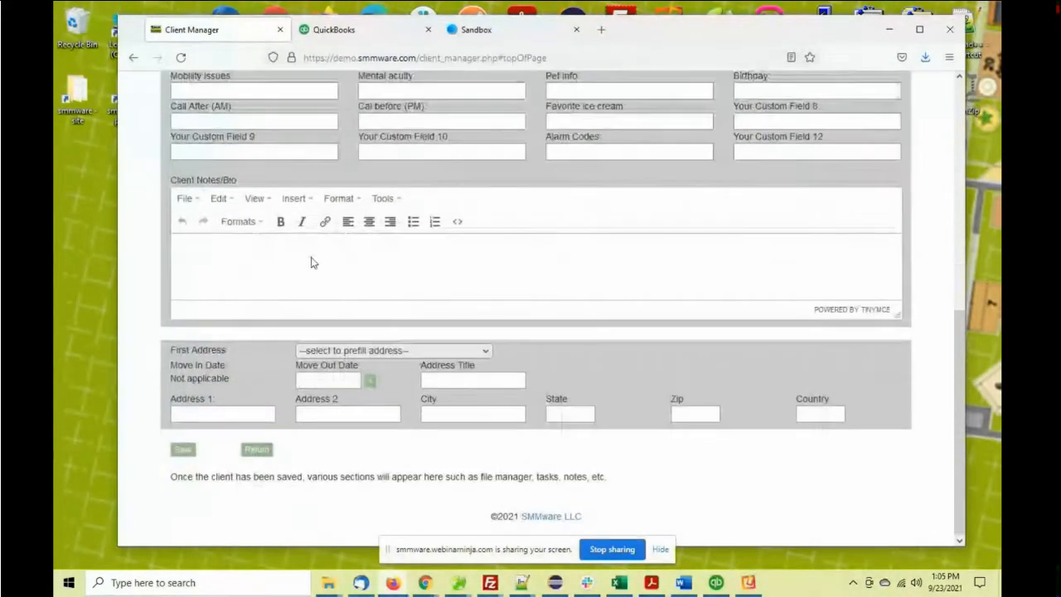
- Prefill the client's first address from Bedford Court and enter the apartment number in Address 2
left_click(332, 352)
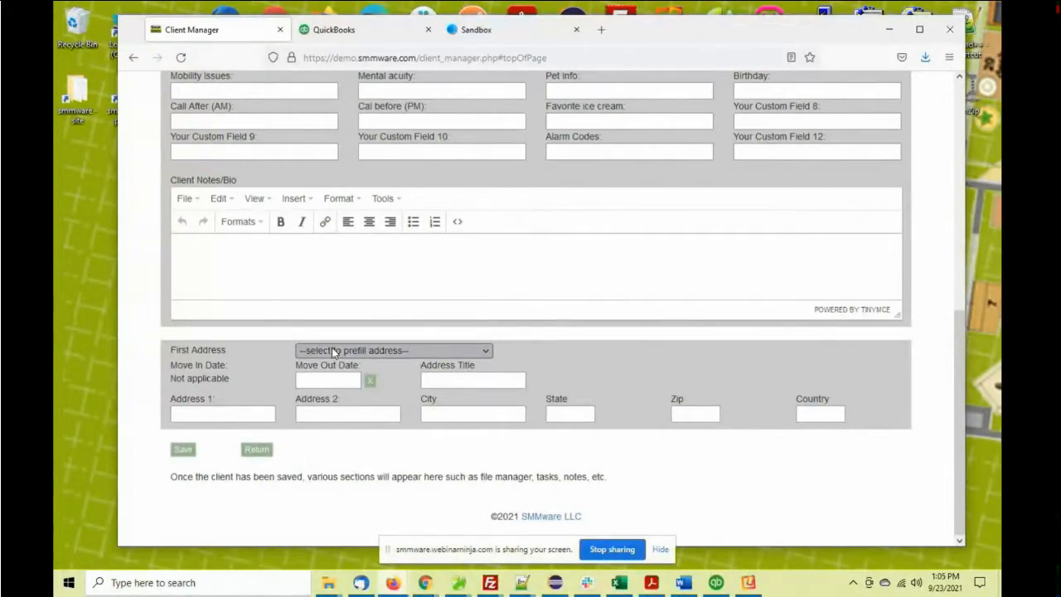
left_click(366, 247)
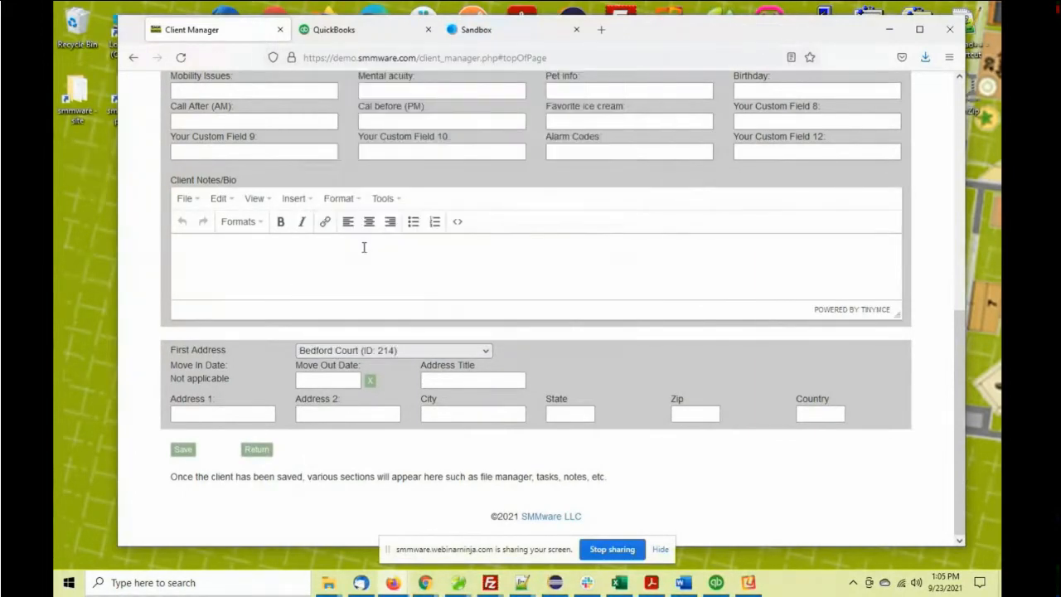
left_click(332, 414)
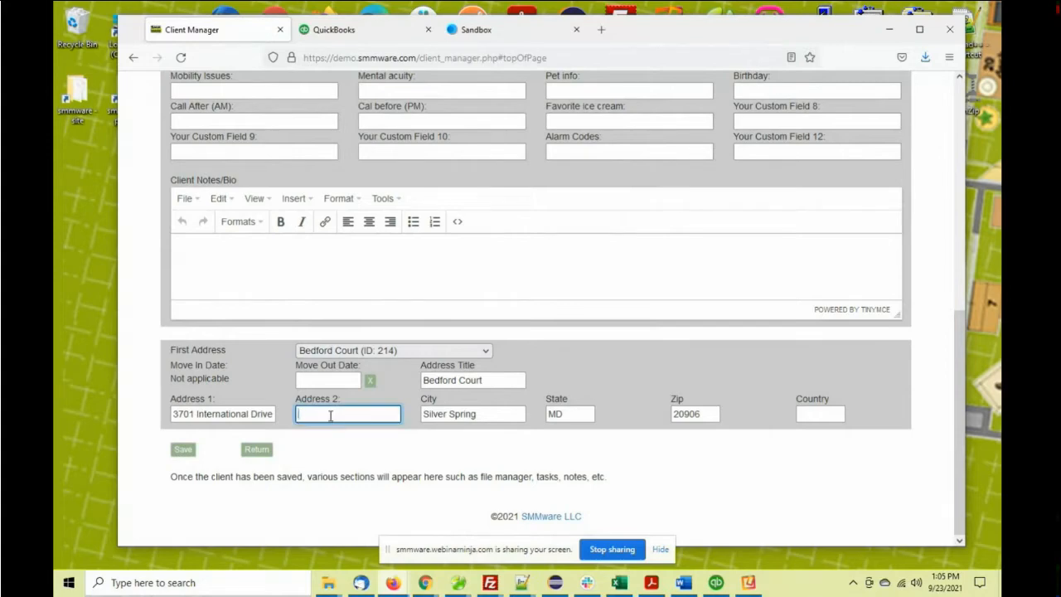
type("Apt 403")
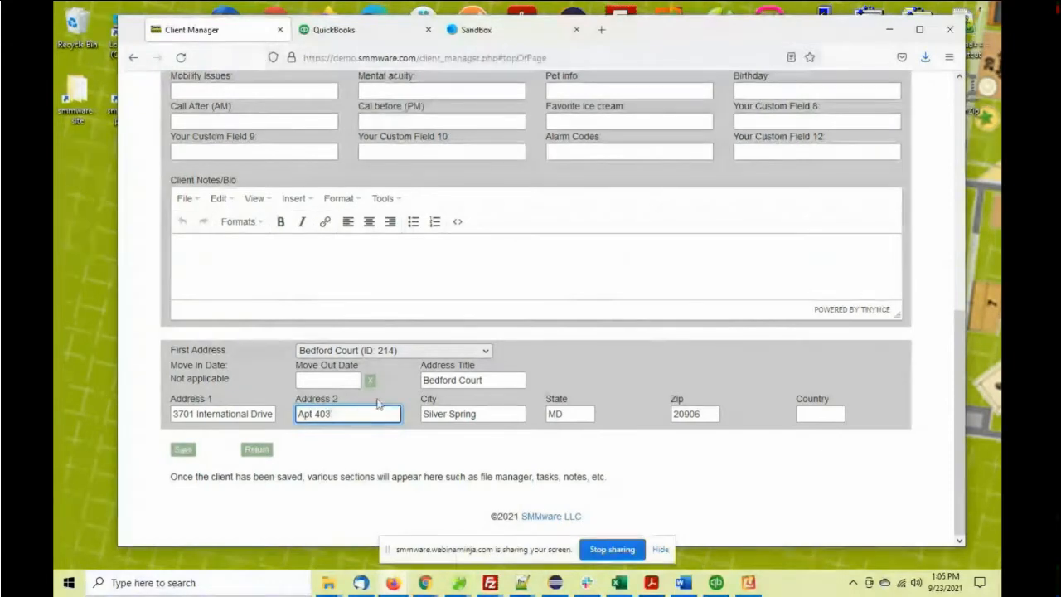
- Open the sales lead manager and start a new sales lead for the sixth client in the client list
scroll(379, 395, "up", 5)
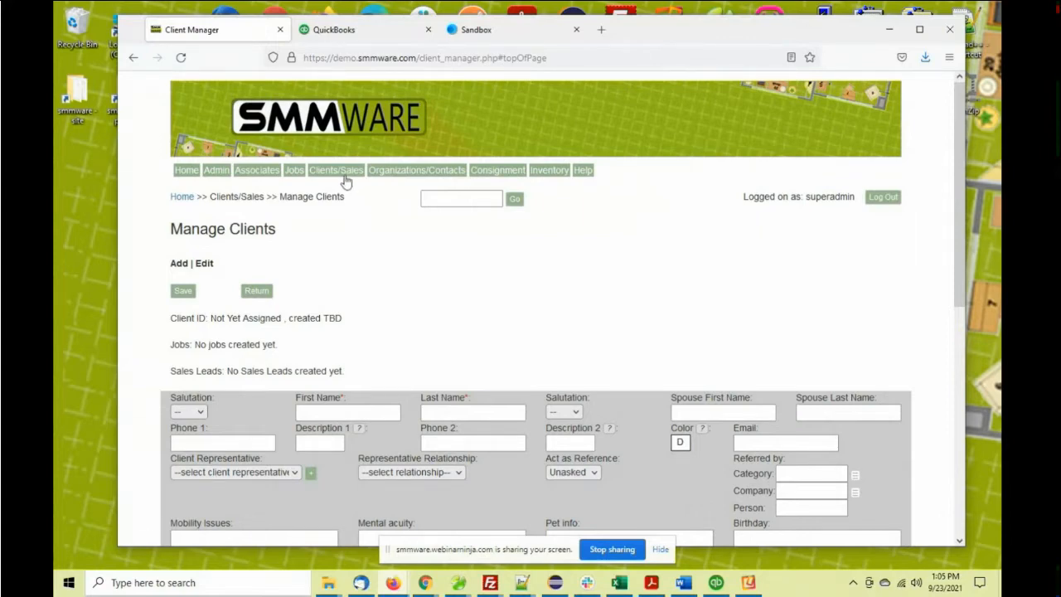
mouse_move(342, 175)
left_click(354, 208)
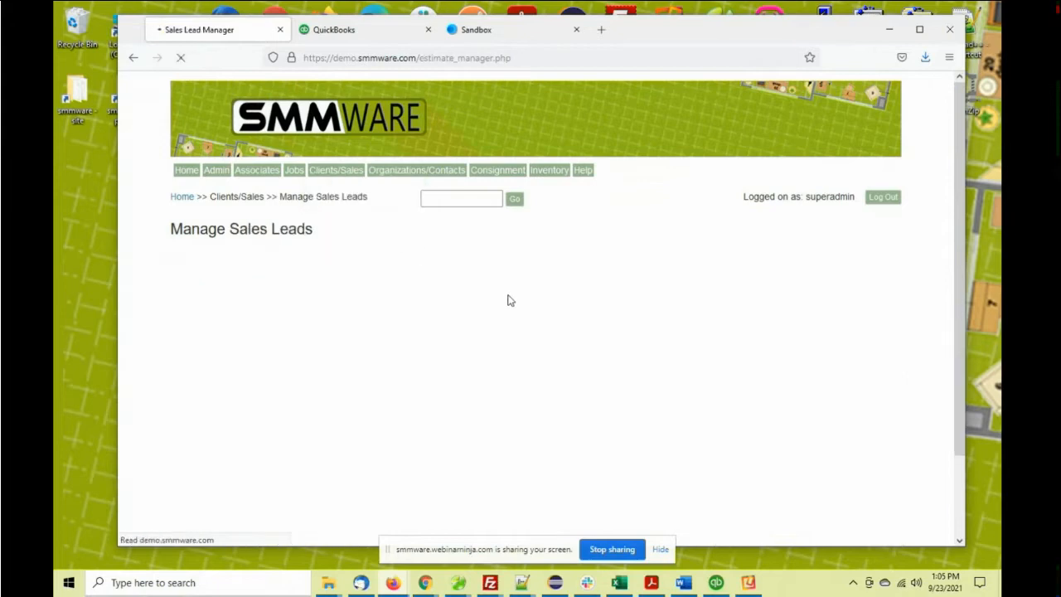
left_click(750, 257)
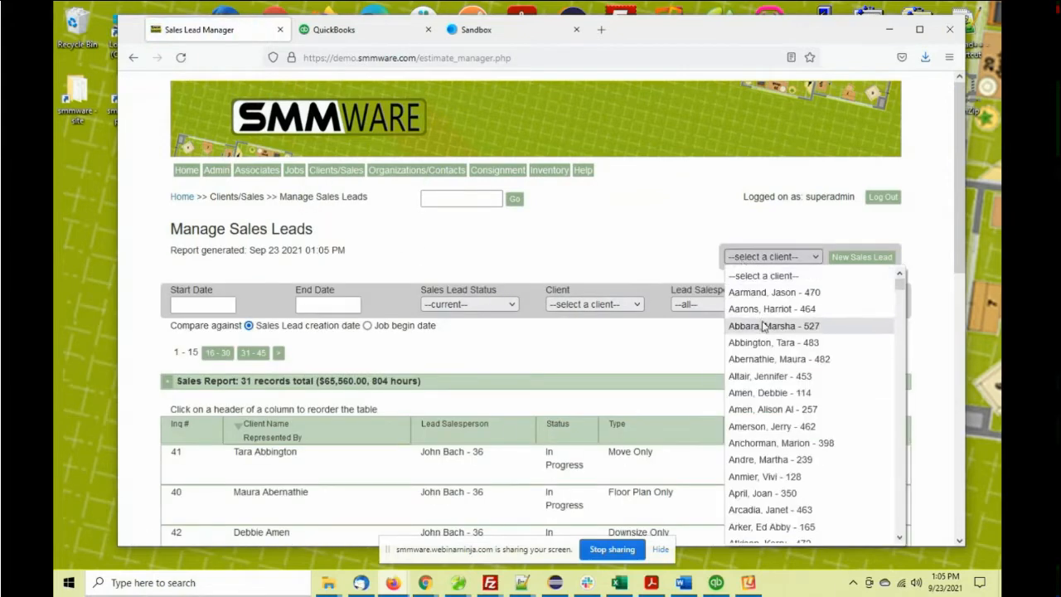
left_click(765, 373)
left_click(862, 257)
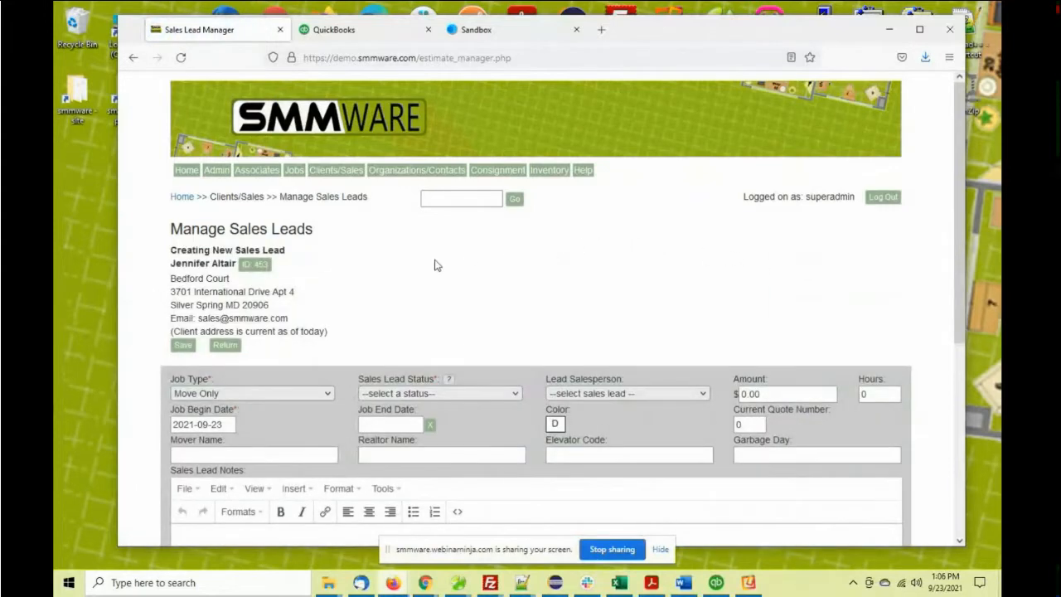
- Examine the available job types and sales lead statuses, including the explanations of the individual statuses
scroll(423, 263, "down", 3)
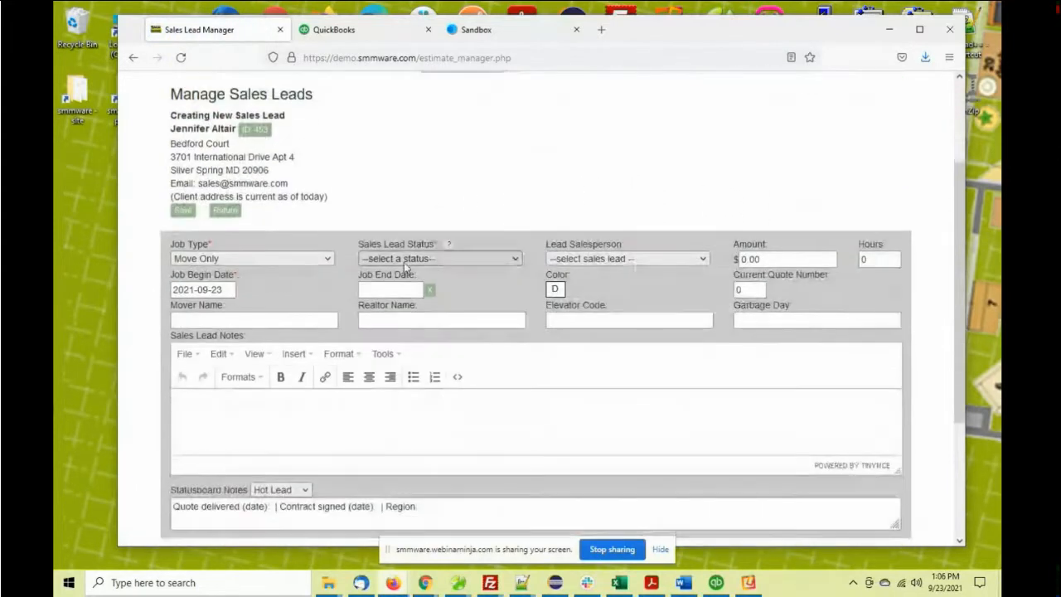
left_click(267, 261)
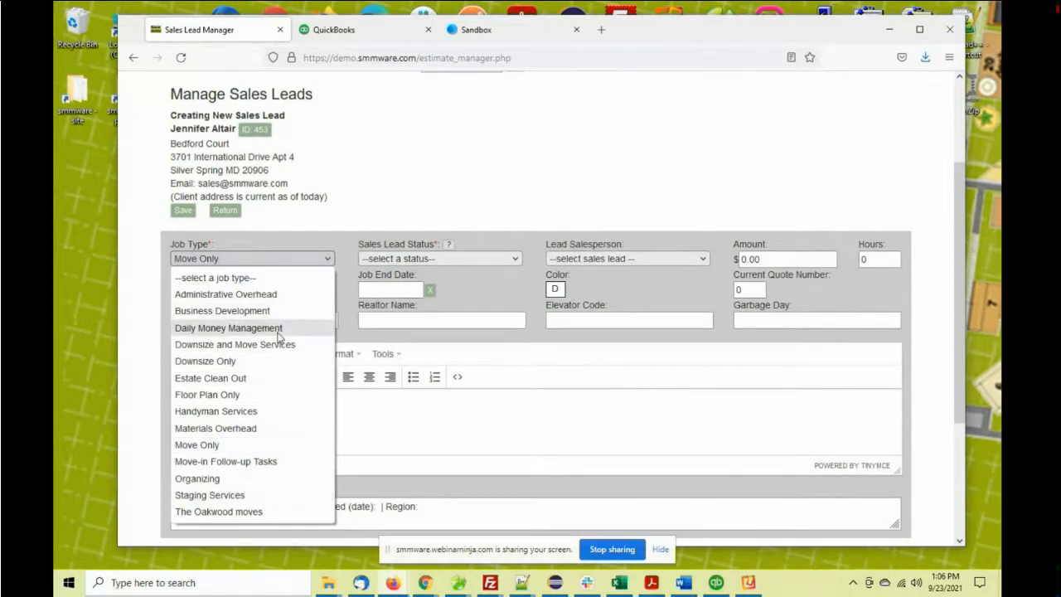
left_click(356, 204)
left_click(414, 260)
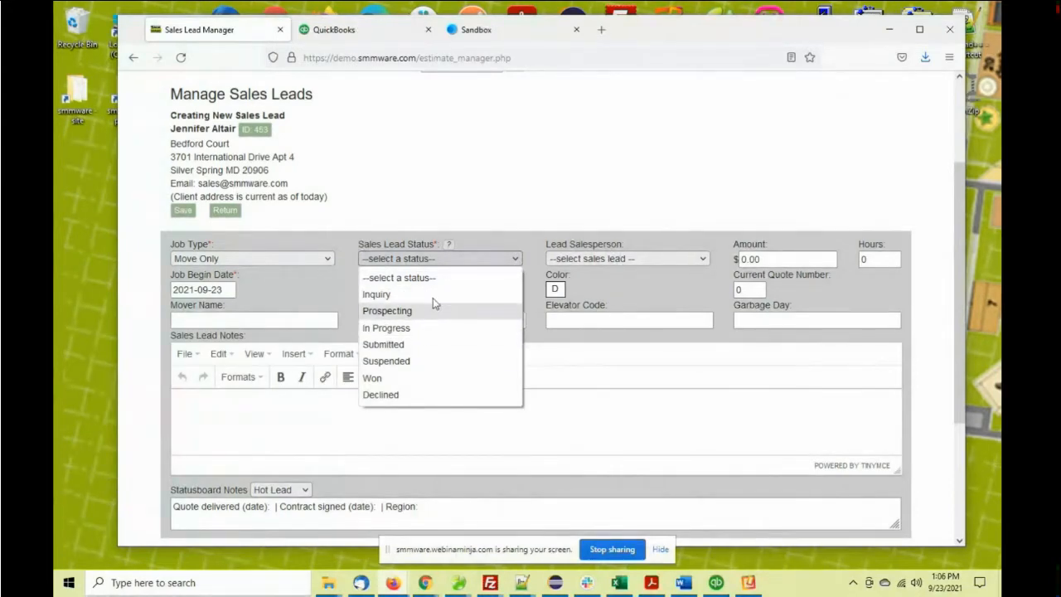
mouse_move(432, 298)
mouse_move(424, 330)
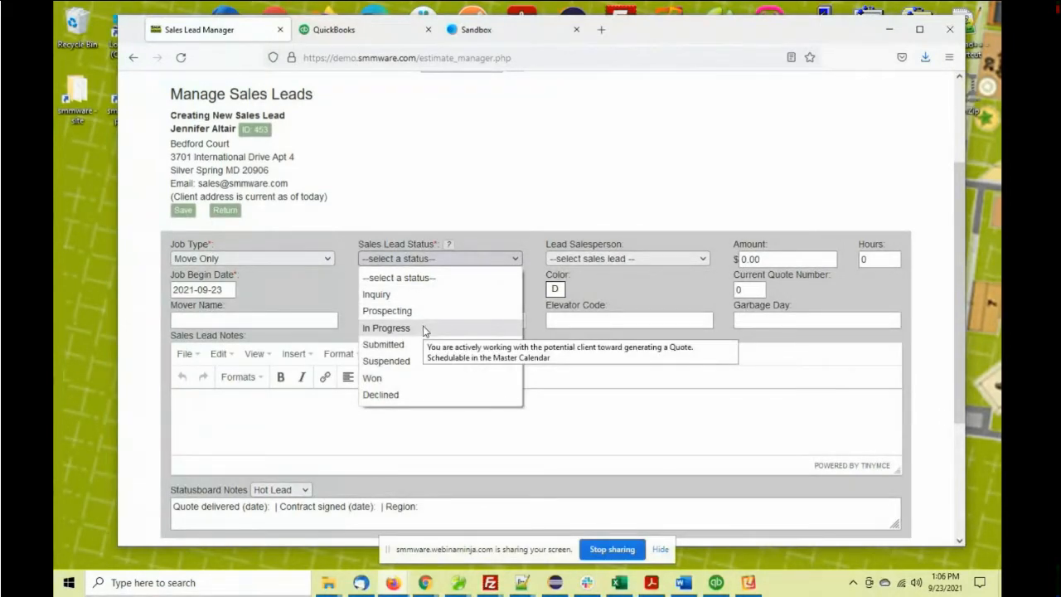
mouse_move(404, 350)
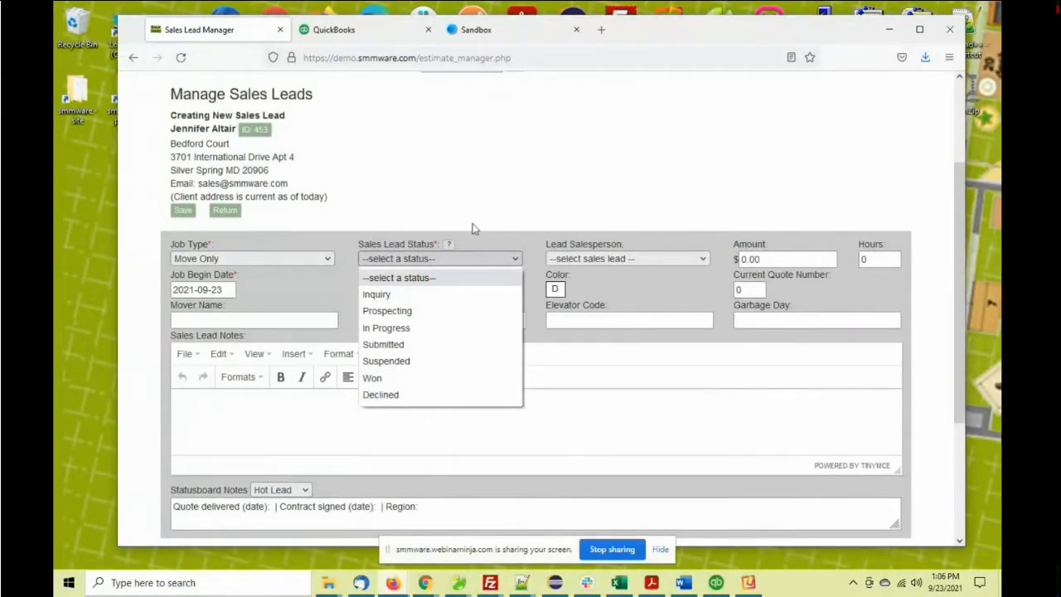
left_click(518, 170)
- Set the sales lead's lead salesperson to the second person listed, directly after System Administrator
left_click(575, 259)
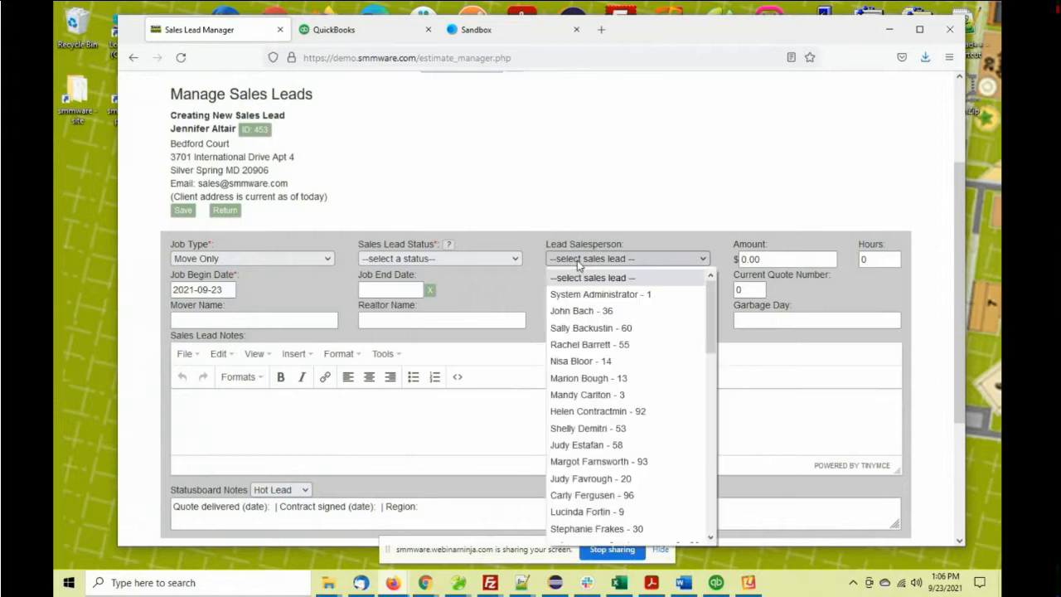
left_click(585, 311)
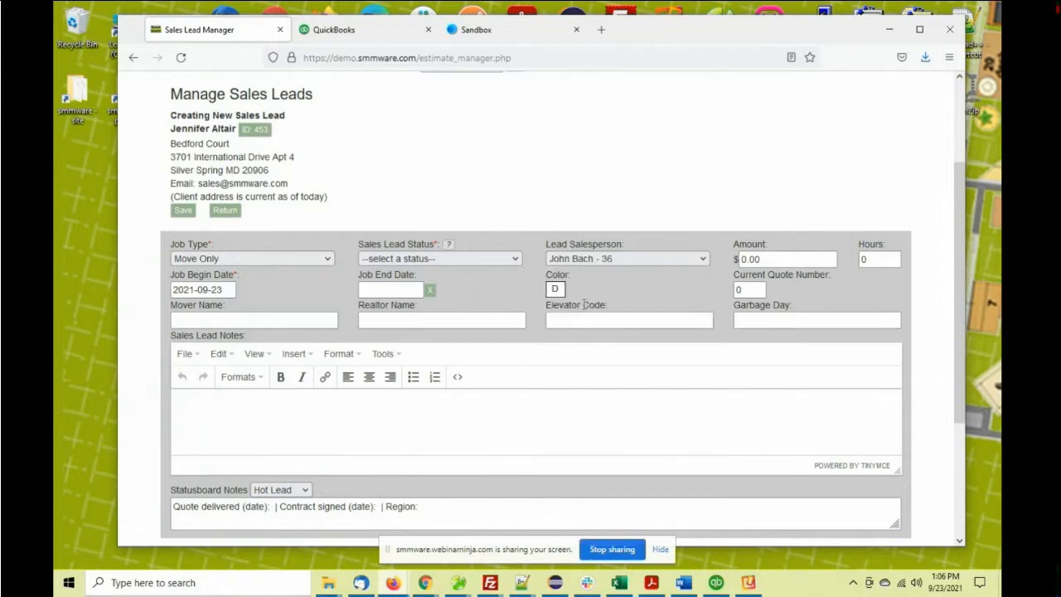
- Check the lead's custom fields, statusboard notes and moving information, and save the new sales lead
scroll(521, 202, "down", 2)
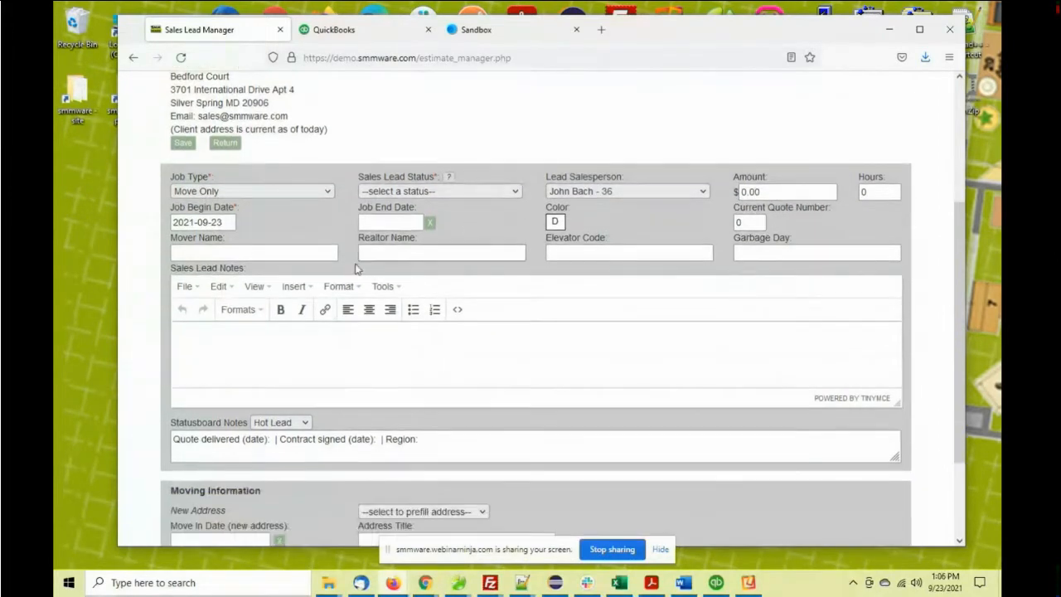
left_click_drag(225, 238, 178, 238)
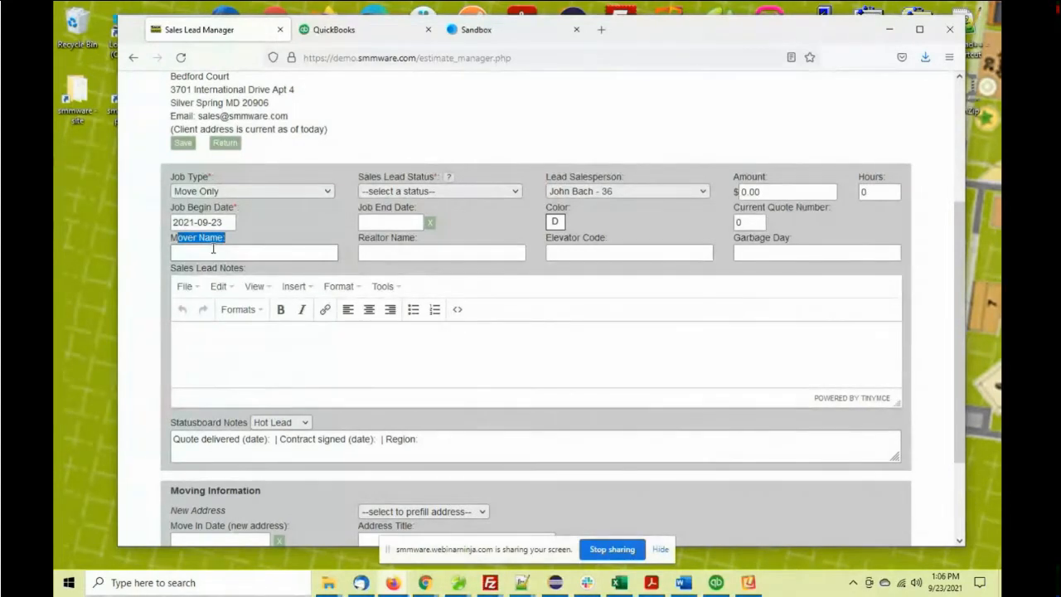
left_click(255, 238)
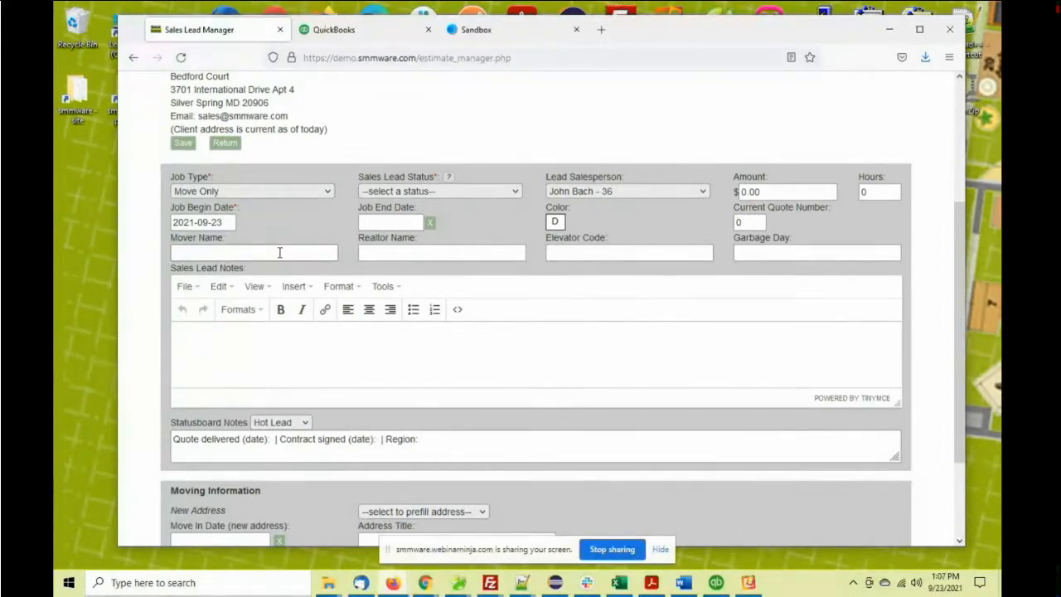
scroll(282, 257, "down", 1)
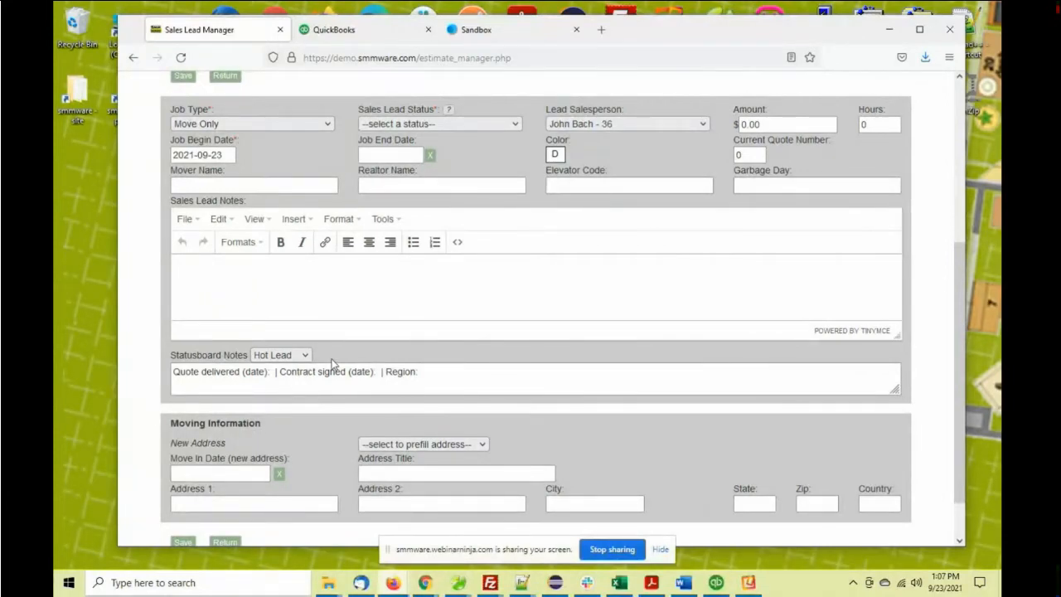
scroll(331, 362, "up", 1)
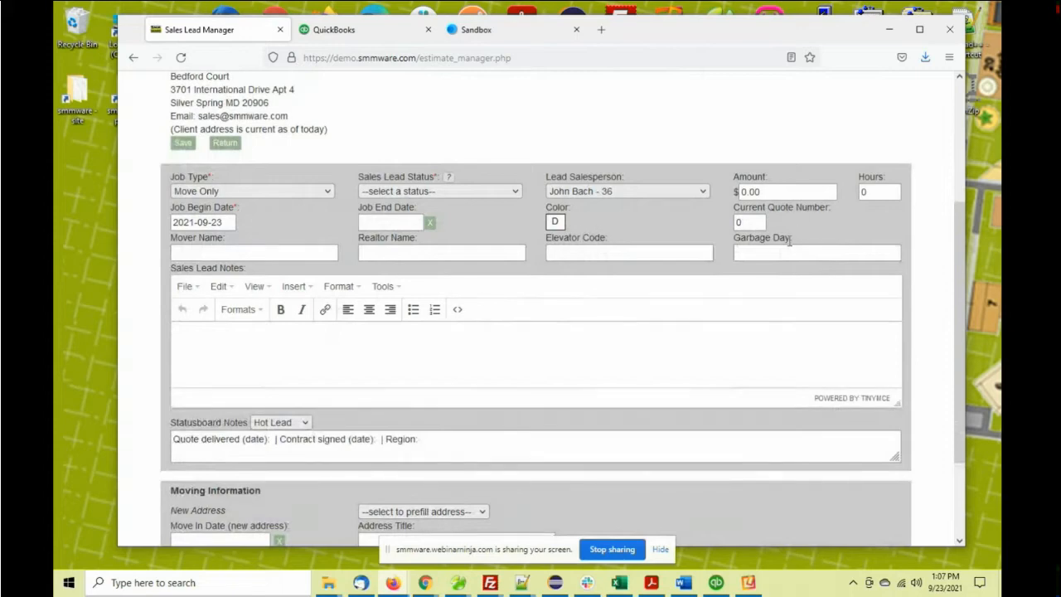
scroll(429, 316, "down", 2)
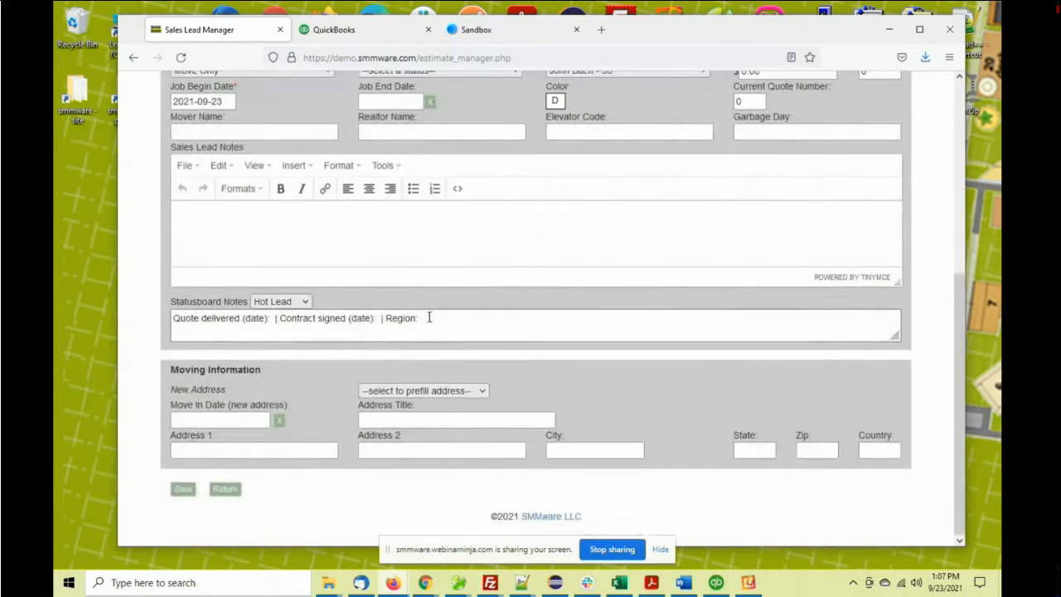
scroll(258, 270, "up", 3)
left_click(183, 222)
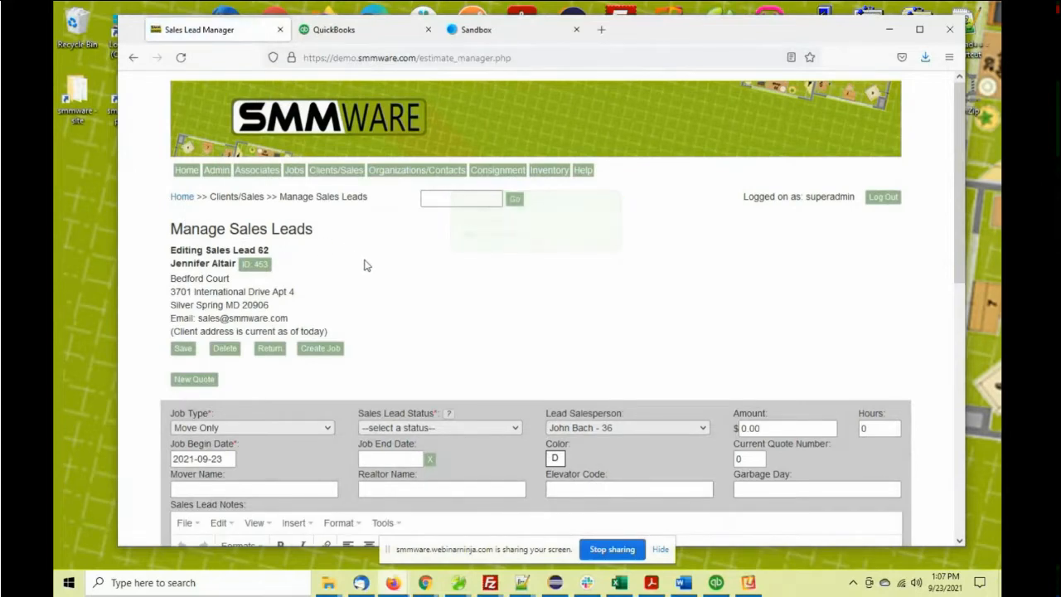
scroll(367, 265, "down", 3)
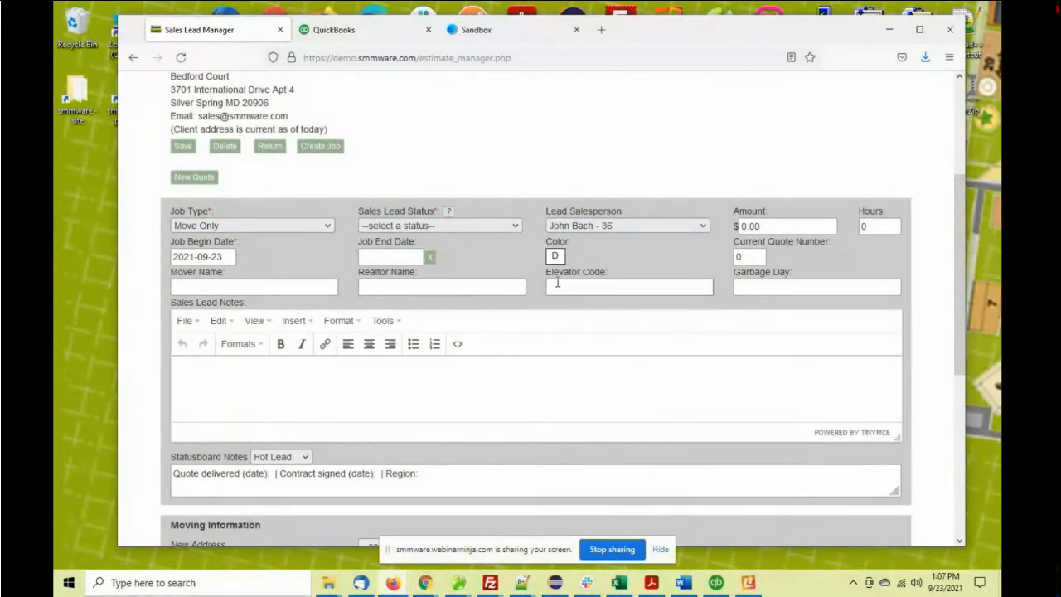
- Choose the first five photos in the sample data's home1 folder for the sales lead's unrestricted file manager
scroll(522, 284, "down", 5)
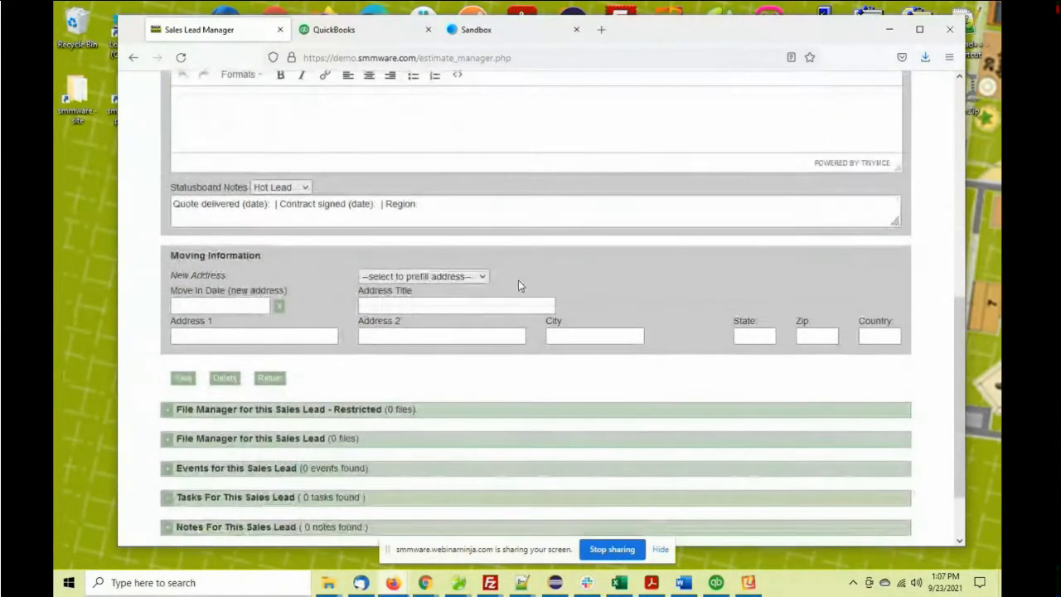
scroll(351, 332, "down", 1)
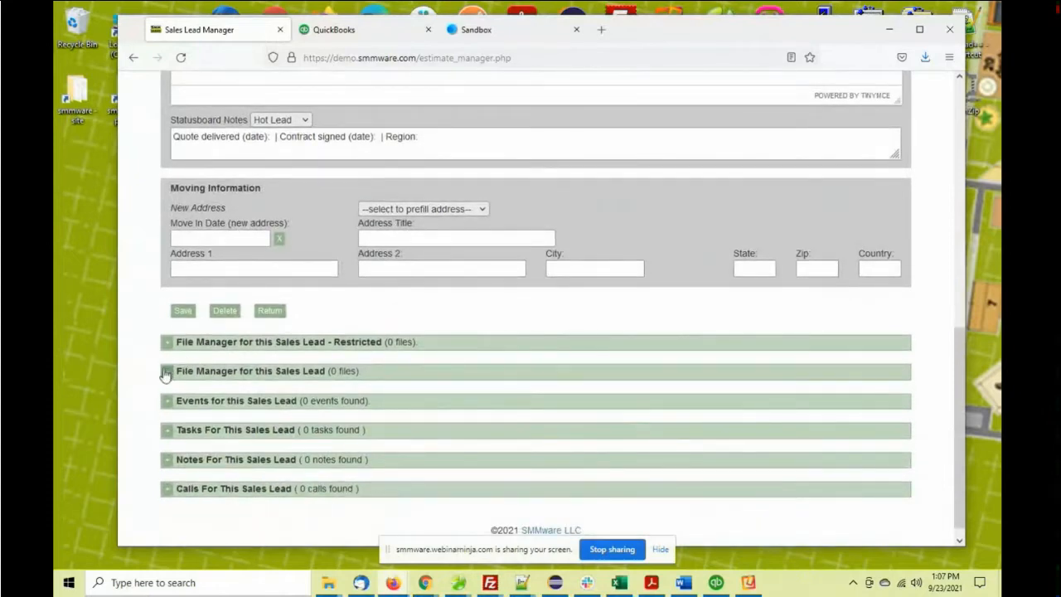
left_click(167, 372)
scroll(292, 333, "down", 1)
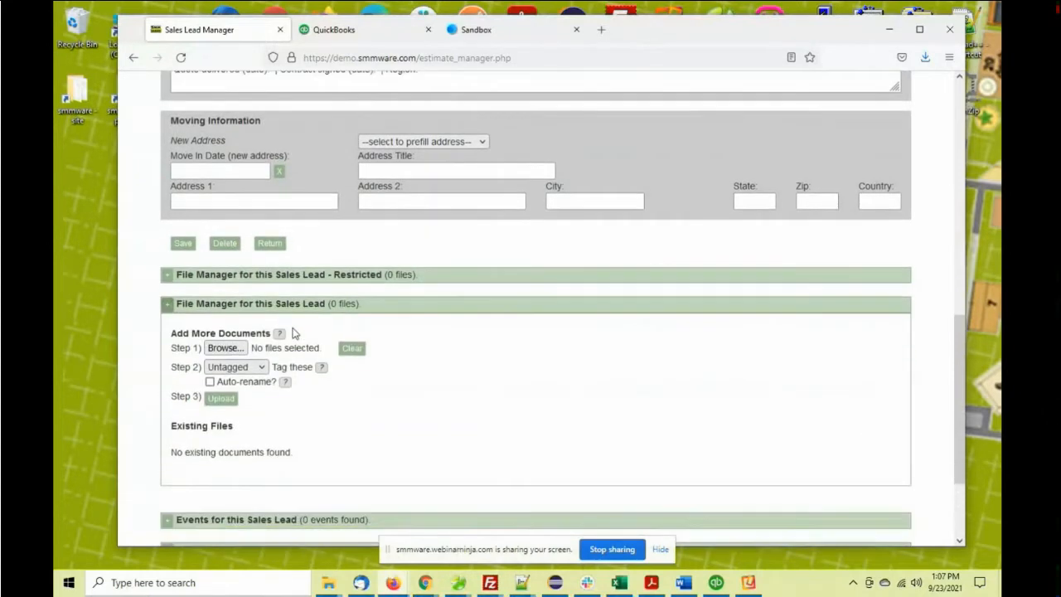
left_click(237, 348)
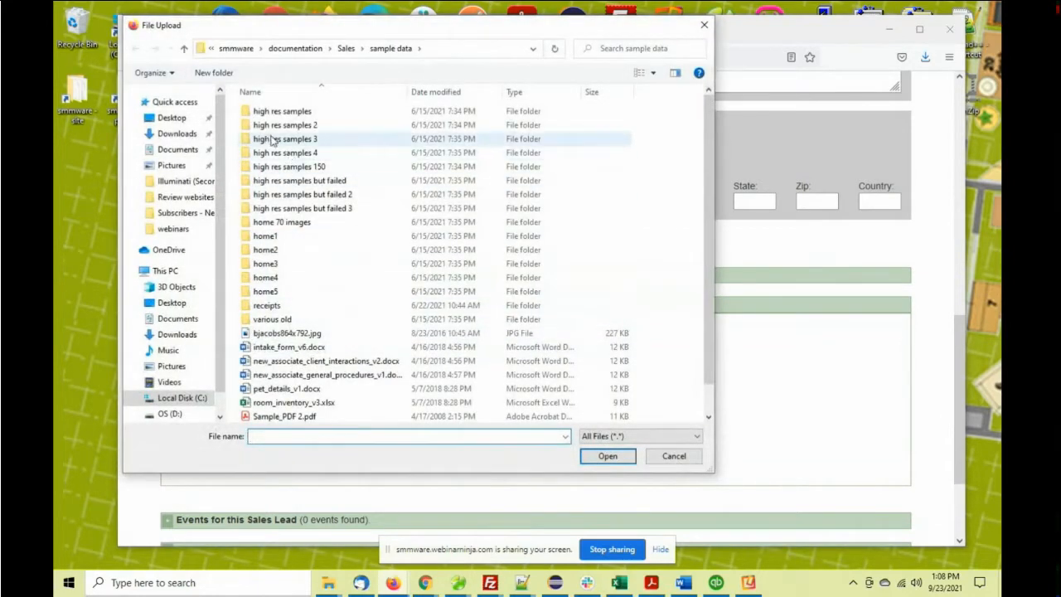
double_click(299, 235)
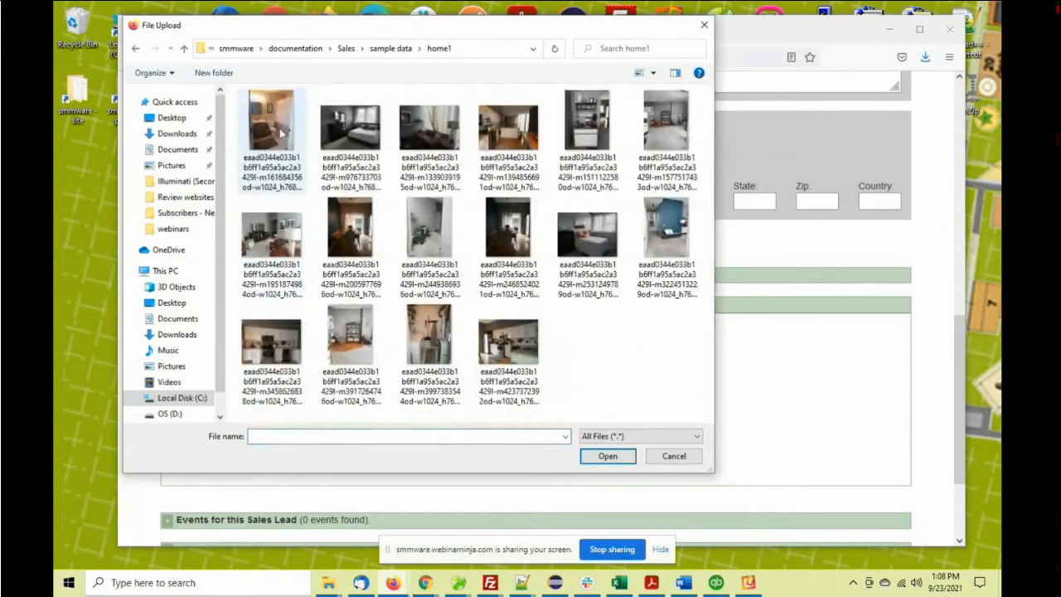
left_click(587, 150, "shift")
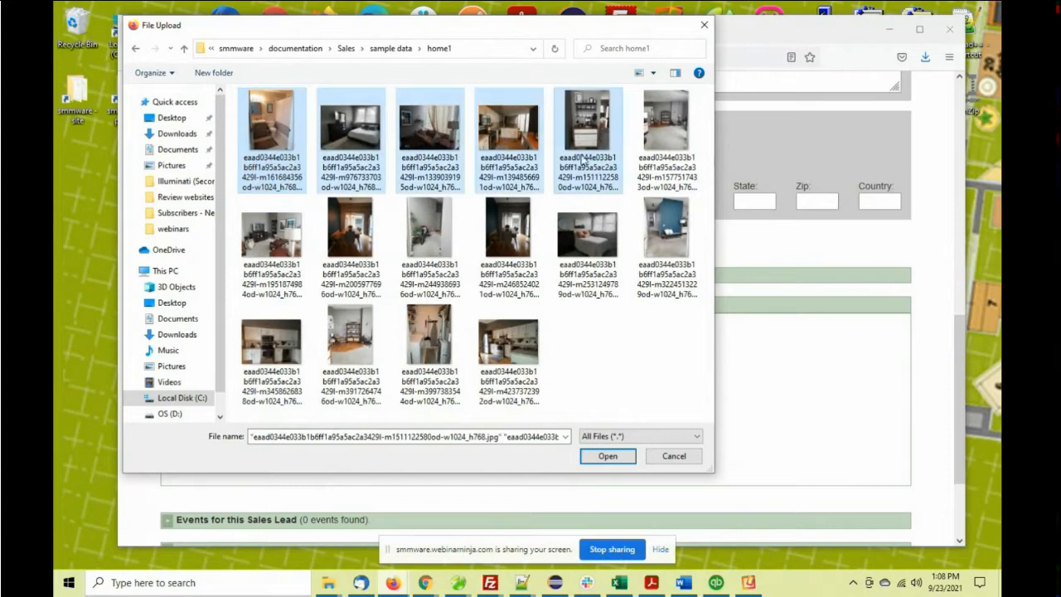
left_click(539, 222, "ctrl")
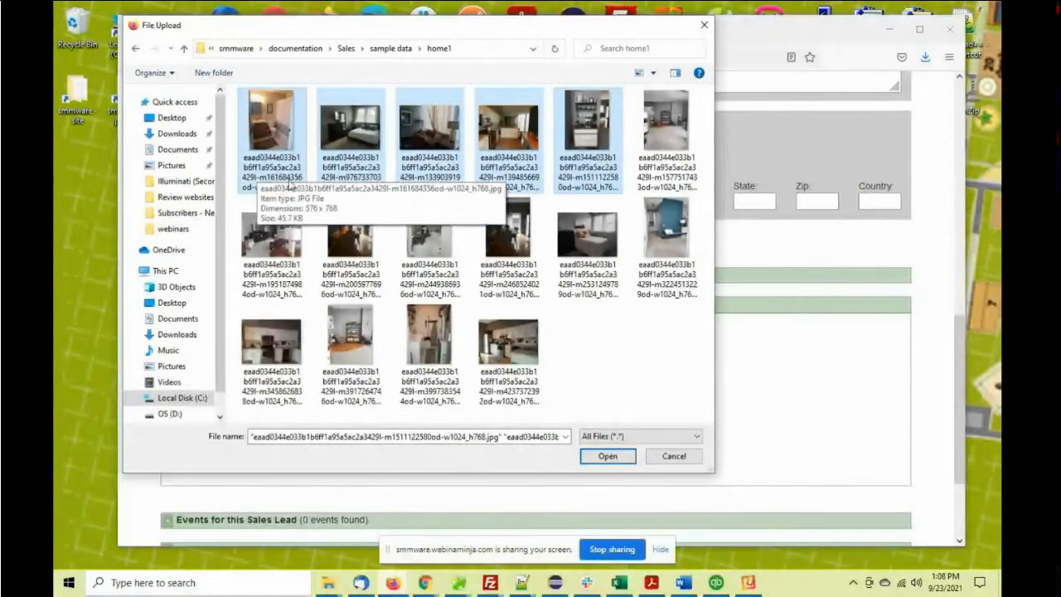
left_click(607, 456)
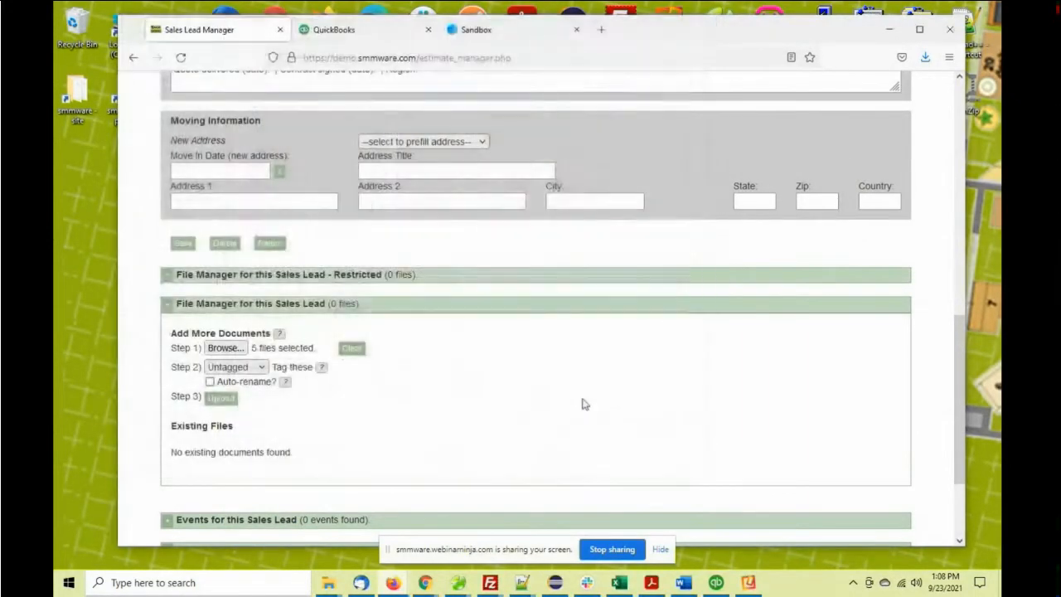
- Turn on auto-rename, tag the five selected photos as Bedroom1, and upload them to the sales lead
left_click(210, 382)
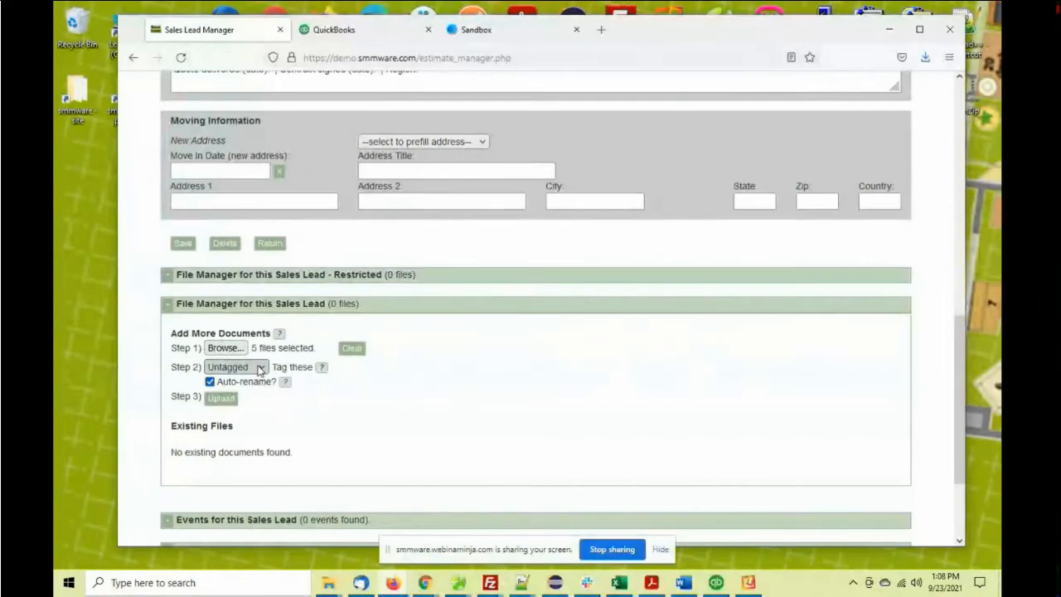
left_click(259, 370)
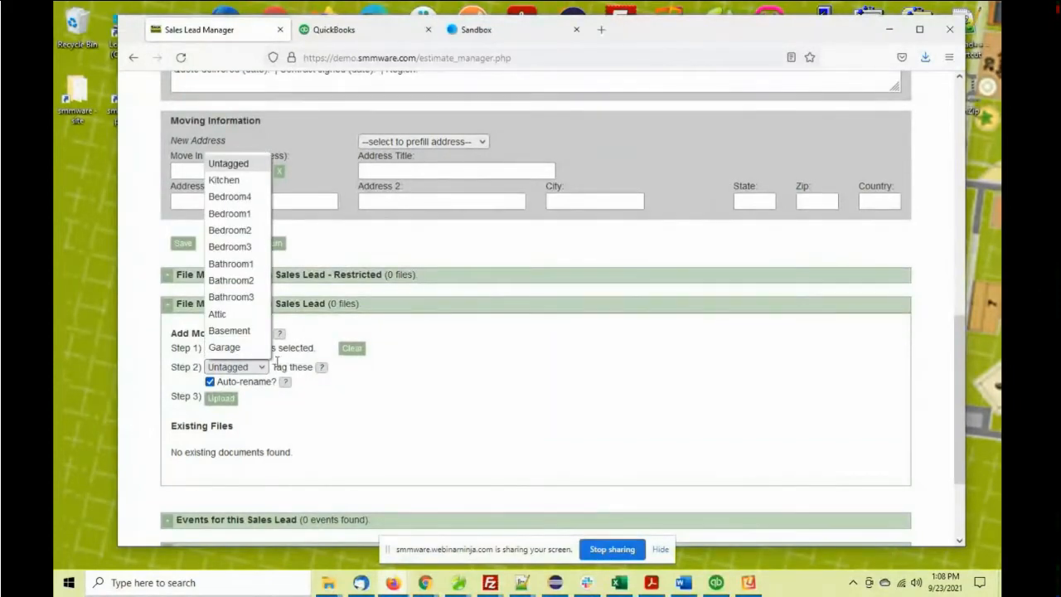
left_click(326, 321)
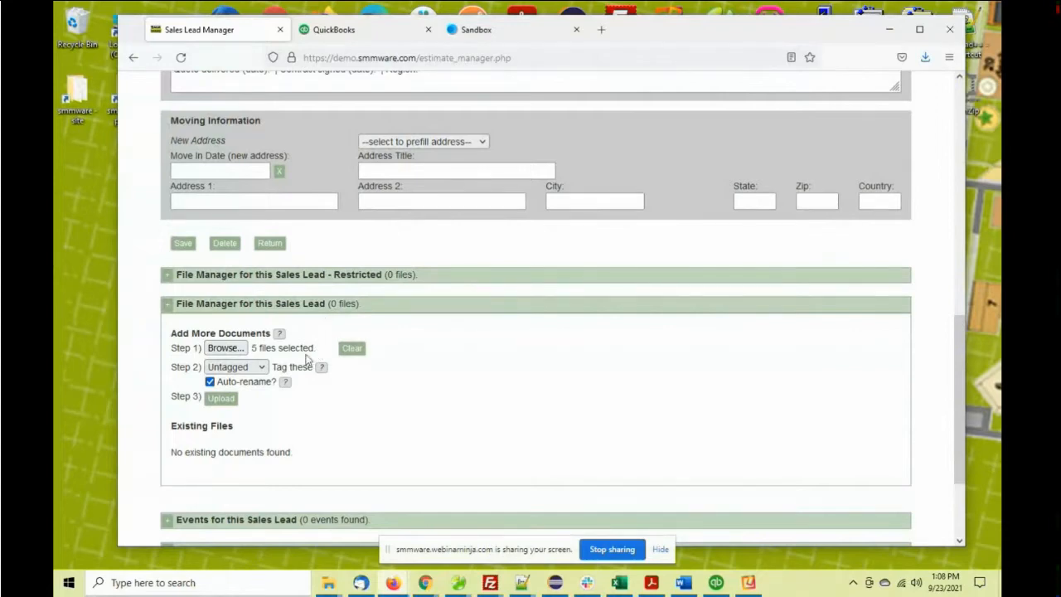
left_click(260, 373)
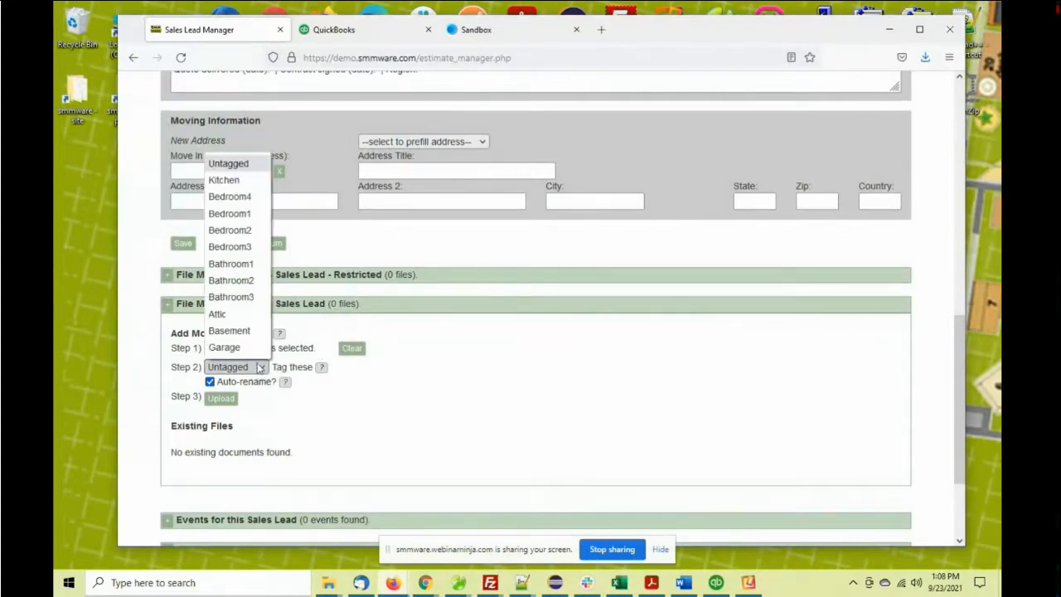
left_click(247, 217)
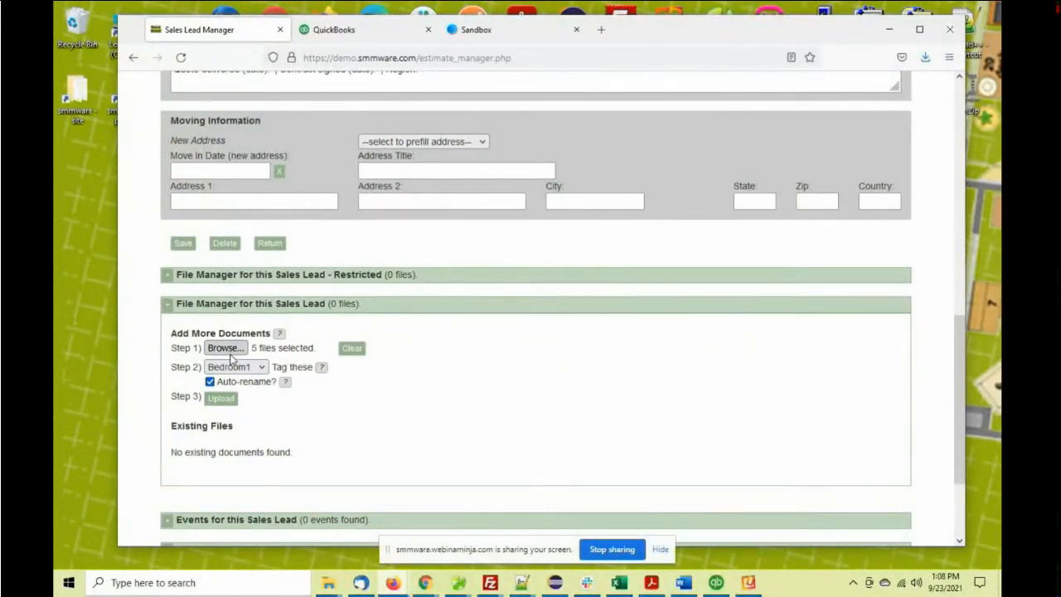
left_click(222, 400)
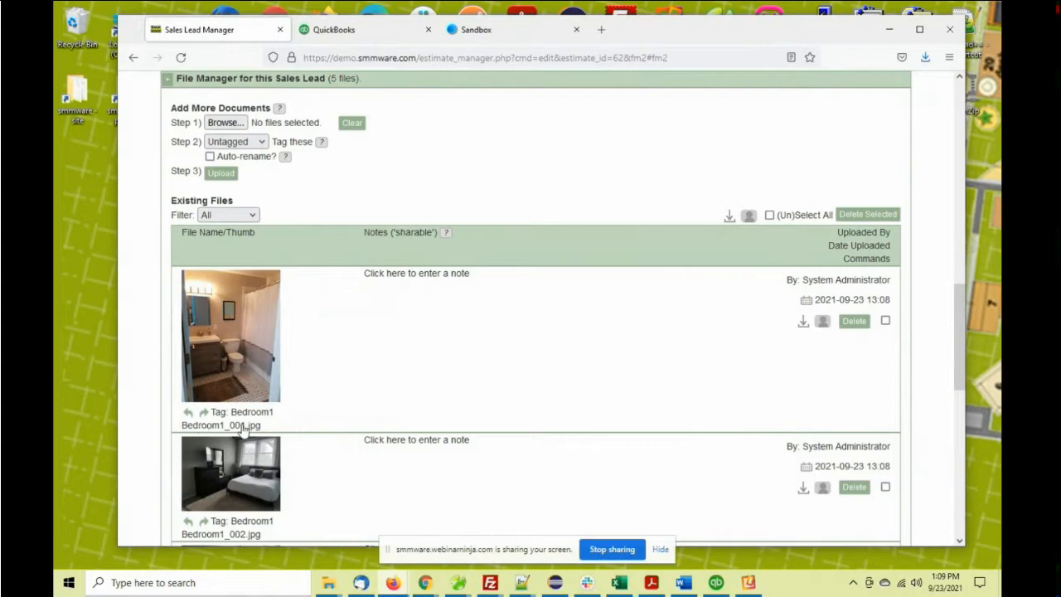
- Check the uploaded photos and add the note "They want to paint before leaving" to Bedroom1_001.jpg
scroll(249, 427, "down", 5)
scroll(257, 423, "down", 2)
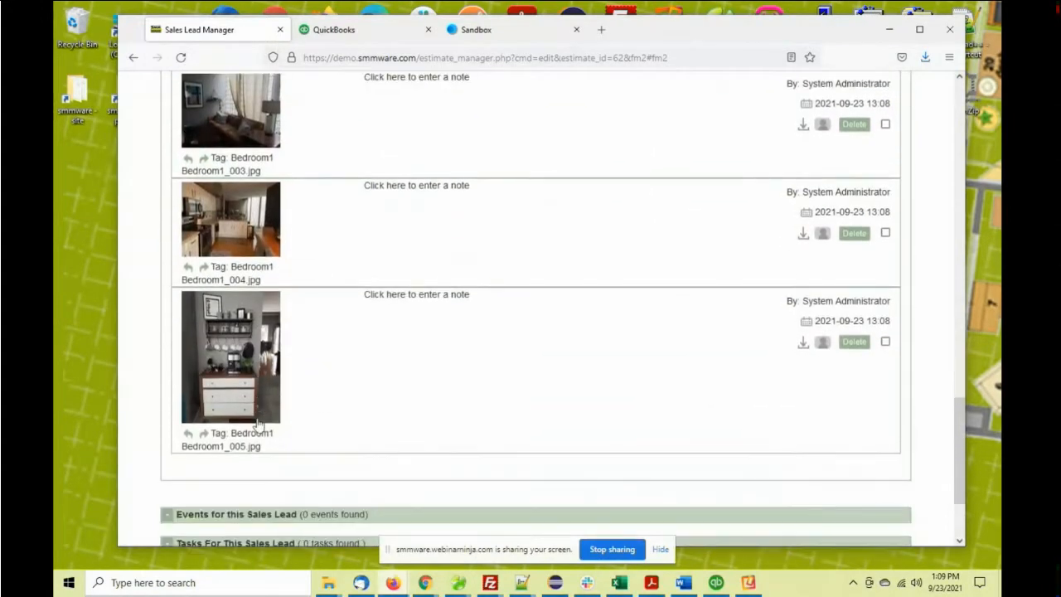
scroll(266, 418, "up", 4)
scroll(274, 414, "up", 3)
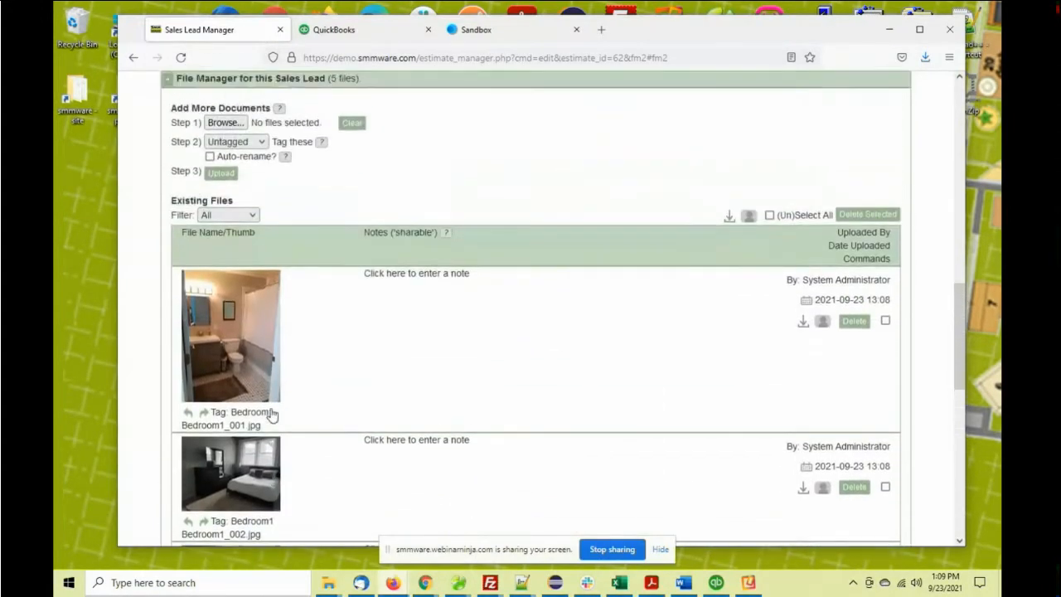
left_click(477, 275)
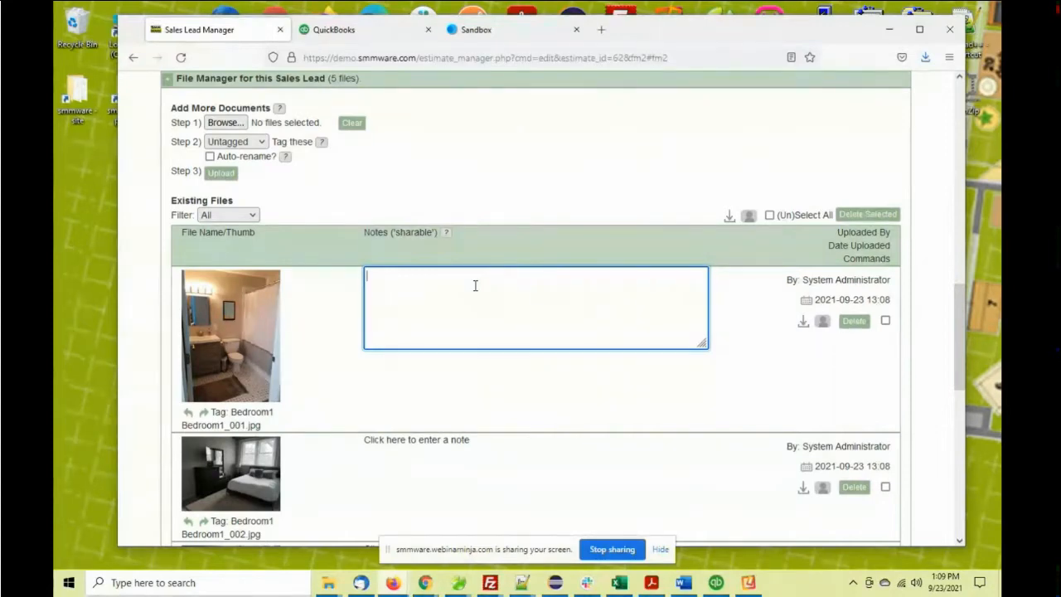
type("They")
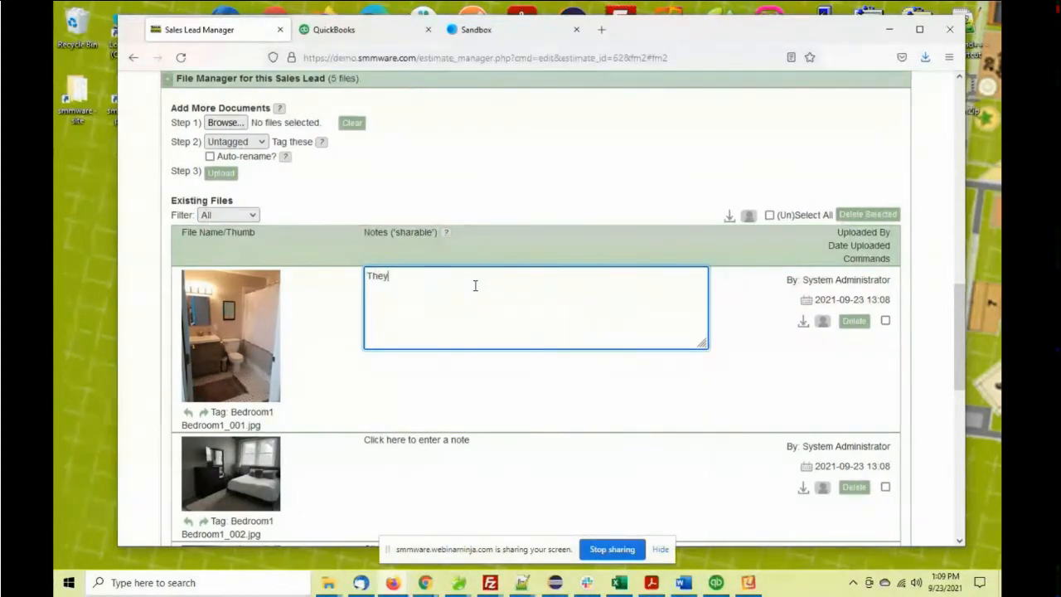
type(" want t")
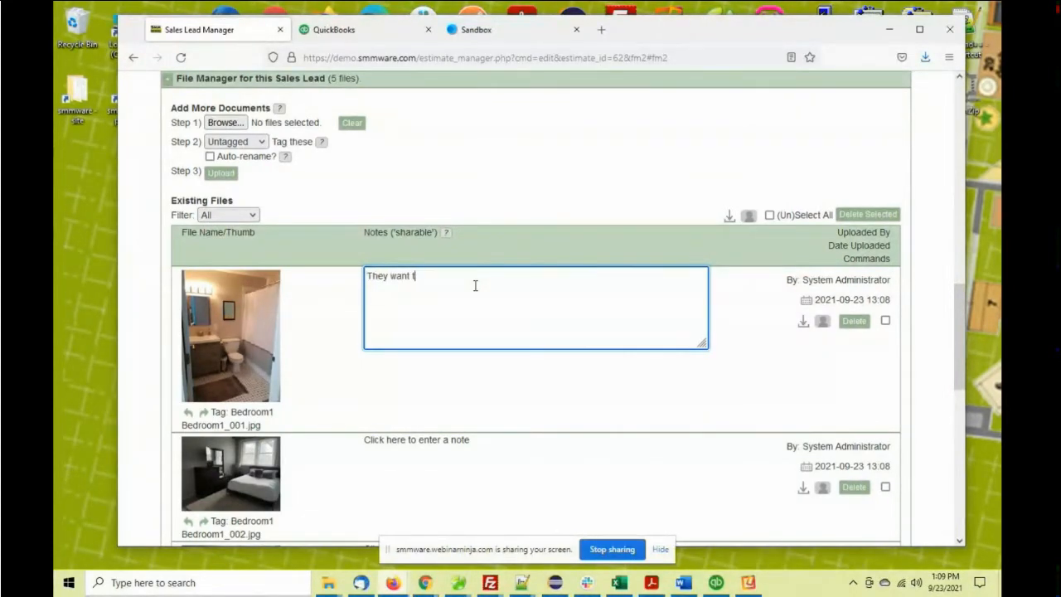
type("o paint before leaving")
left_click(348, 280)
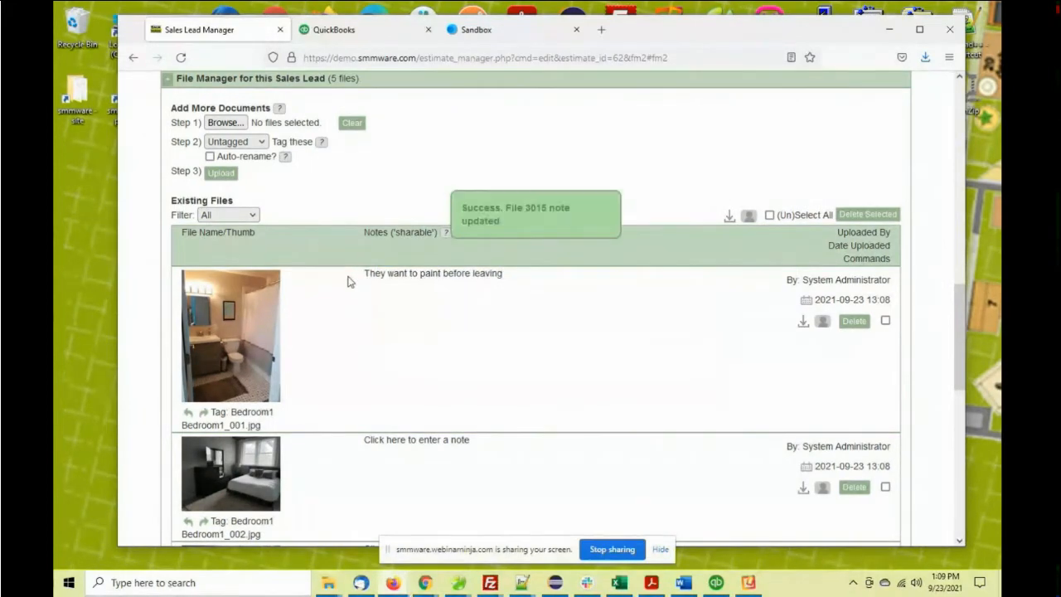
- Add a note to Bedroom1_002.jpg saying "The bed will be taken by the adult son", followed by the son's first name
scroll(348, 282, "down", 2)
left_click(494, 315)
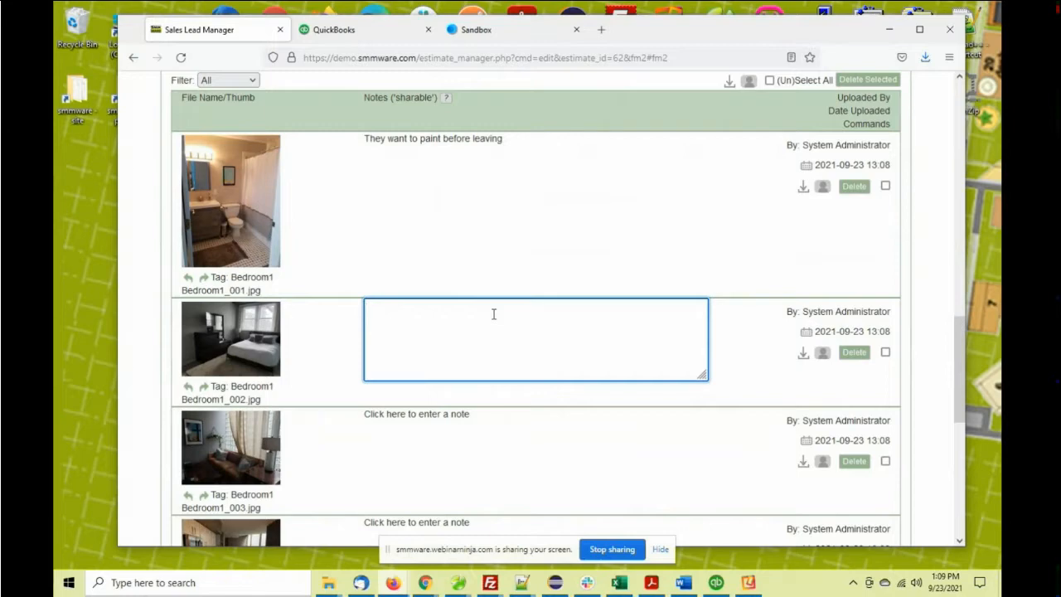
type("The bed")
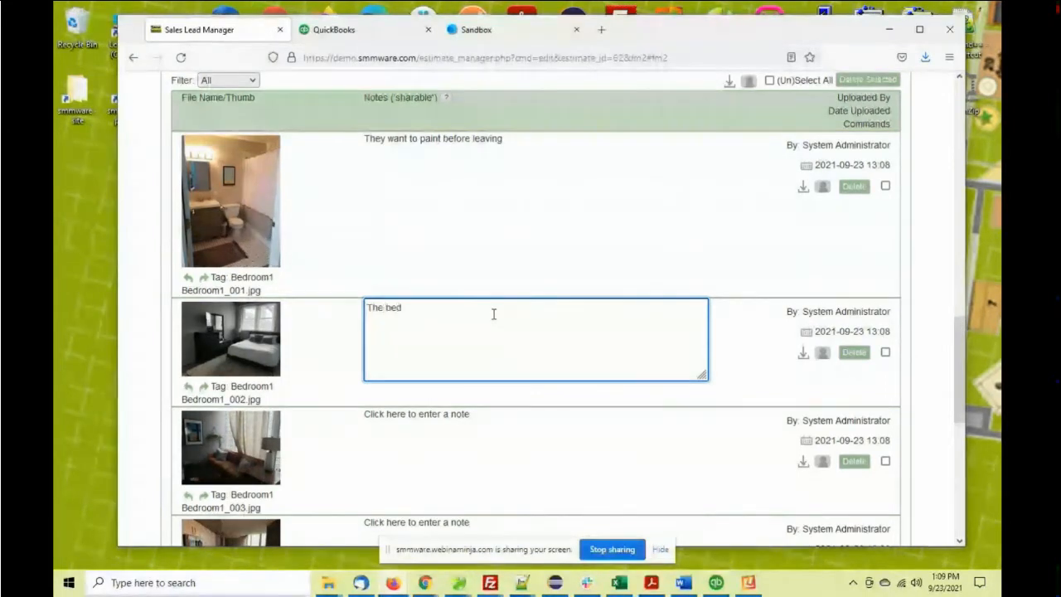
type(" will be ")
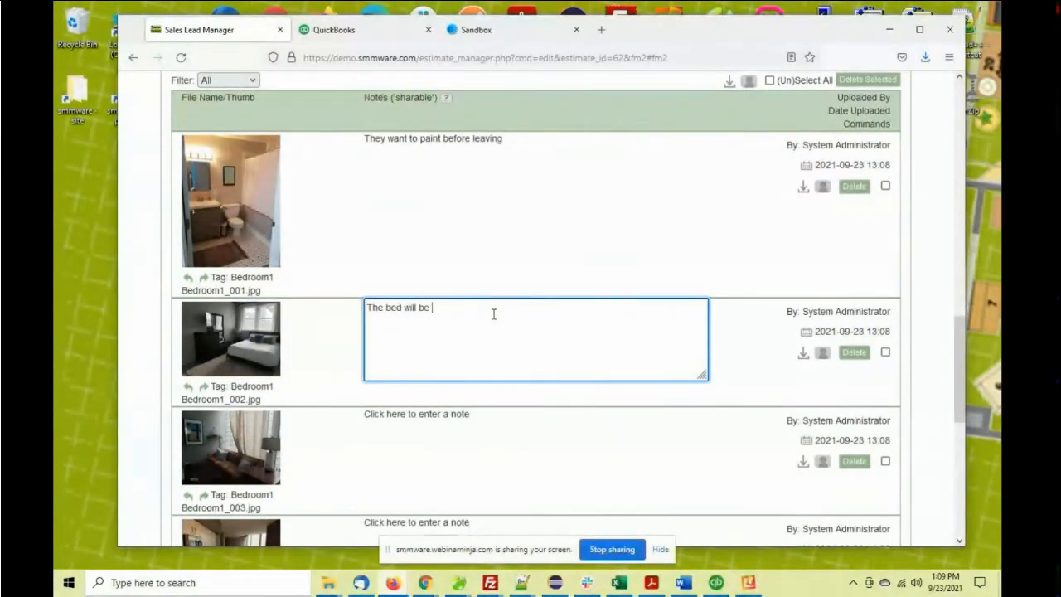
type("taken by the adult son, John")
left_click(350, 317)
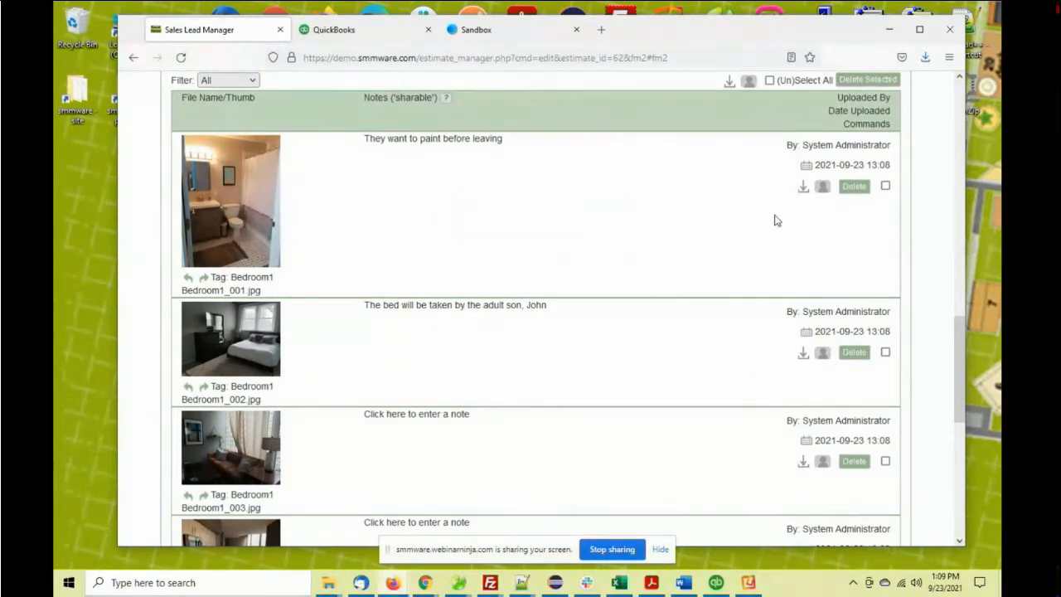
- Try out sharing Bedroom1_001.jpg with the client and the fourth contact listed, and close the share settings without saving
left_click(821, 189)
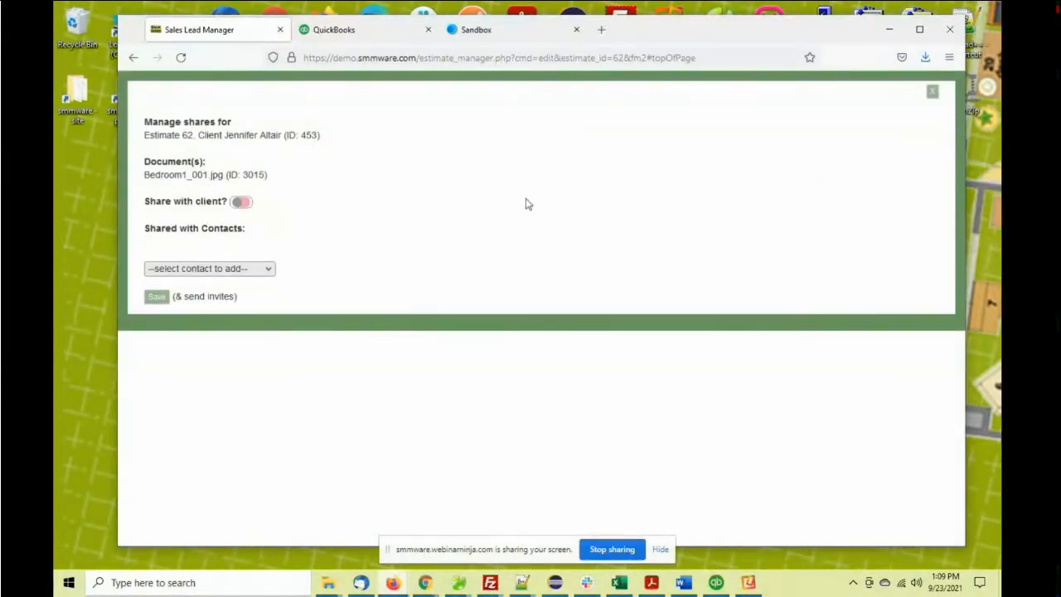
left_click(241, 203)
left_click(261, 271)
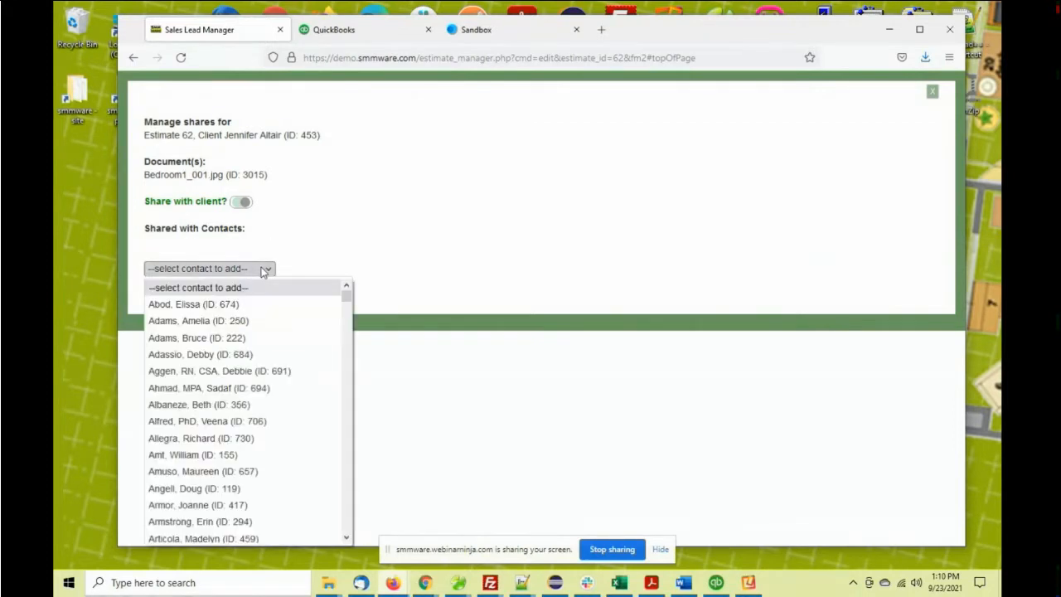
left_click(224, 352)
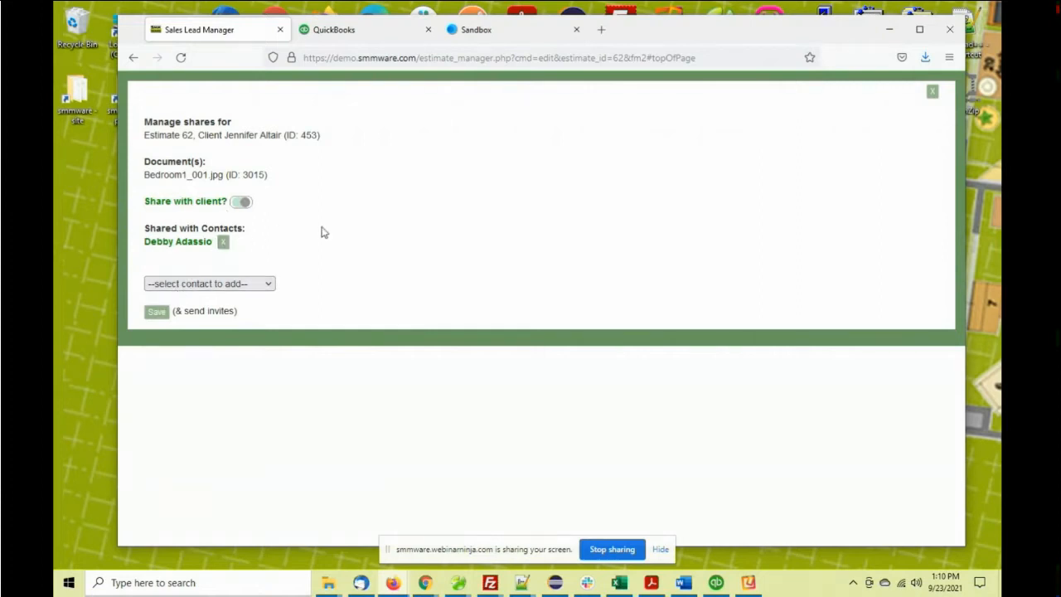
left_click(932, 94)
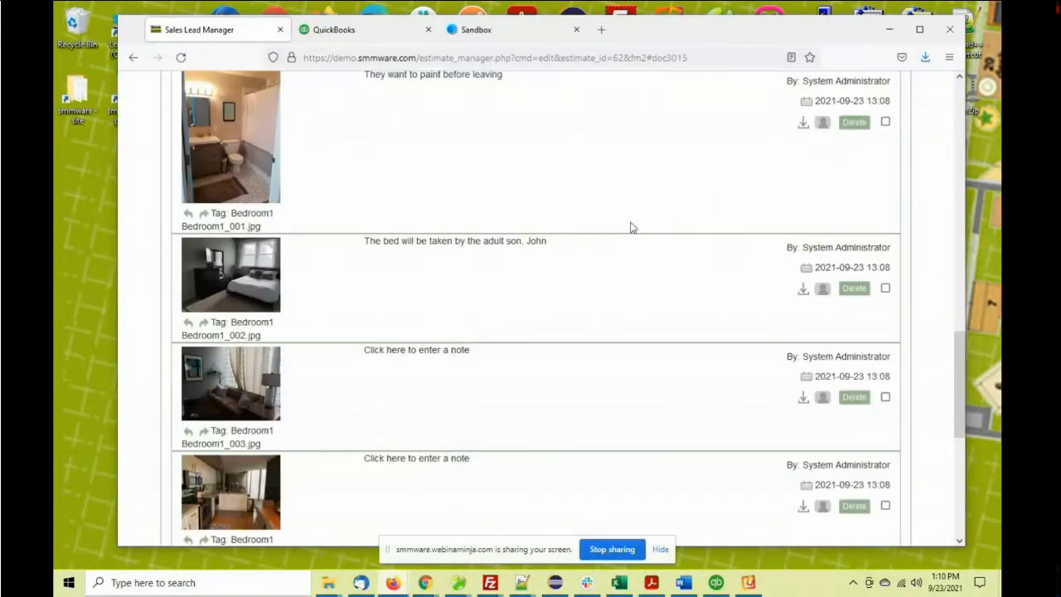
- Collapse the sales lead's file manager section and start a new quote for the lead
scroll(327, 294, "up", 3)
scroll(327, 294, "up", 1)
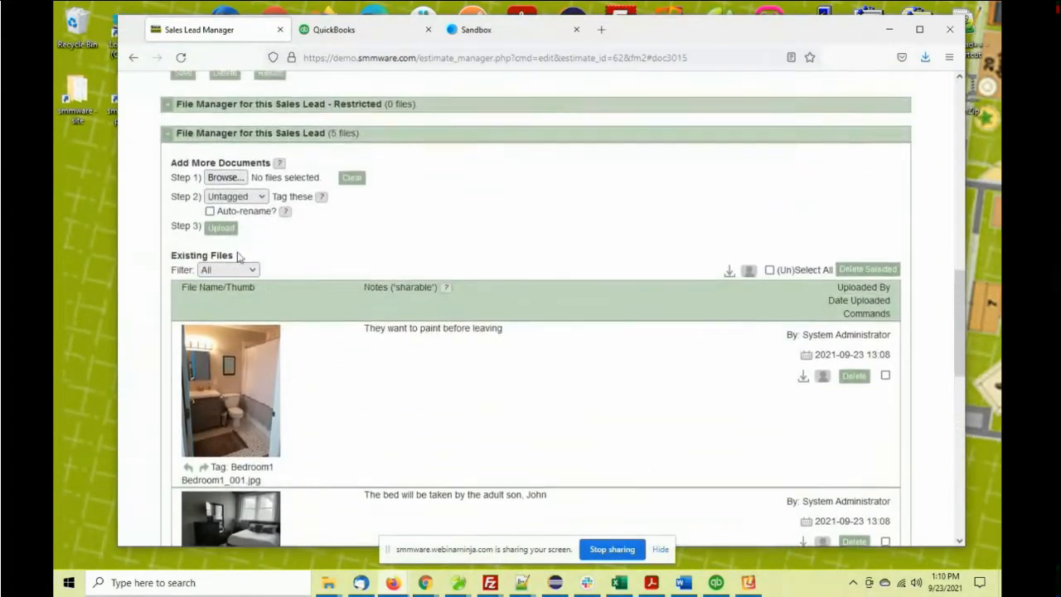
left_click(168, 150)
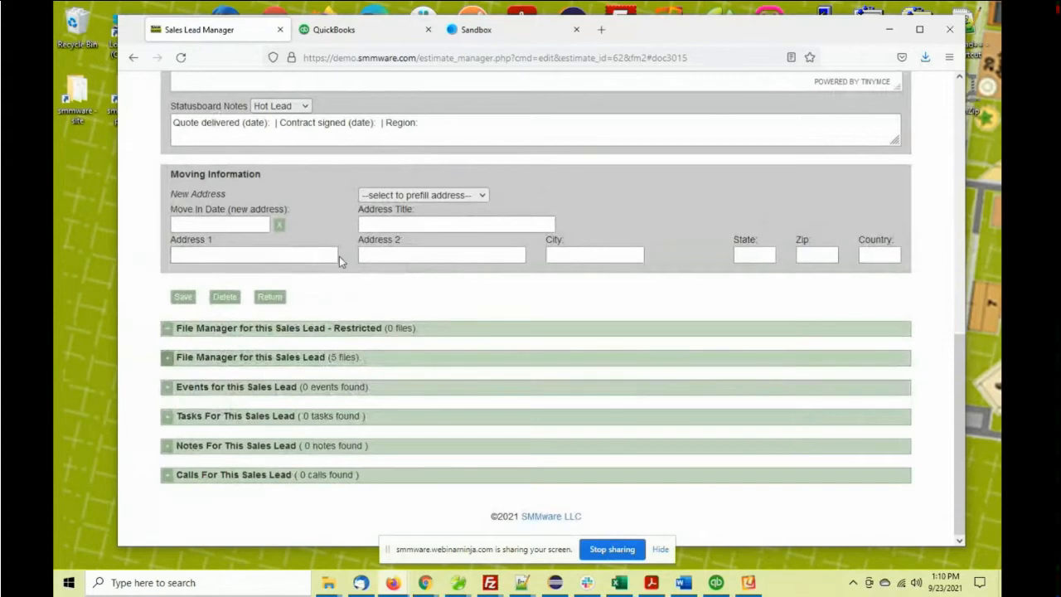
scroll(339, 259, "up", 10)
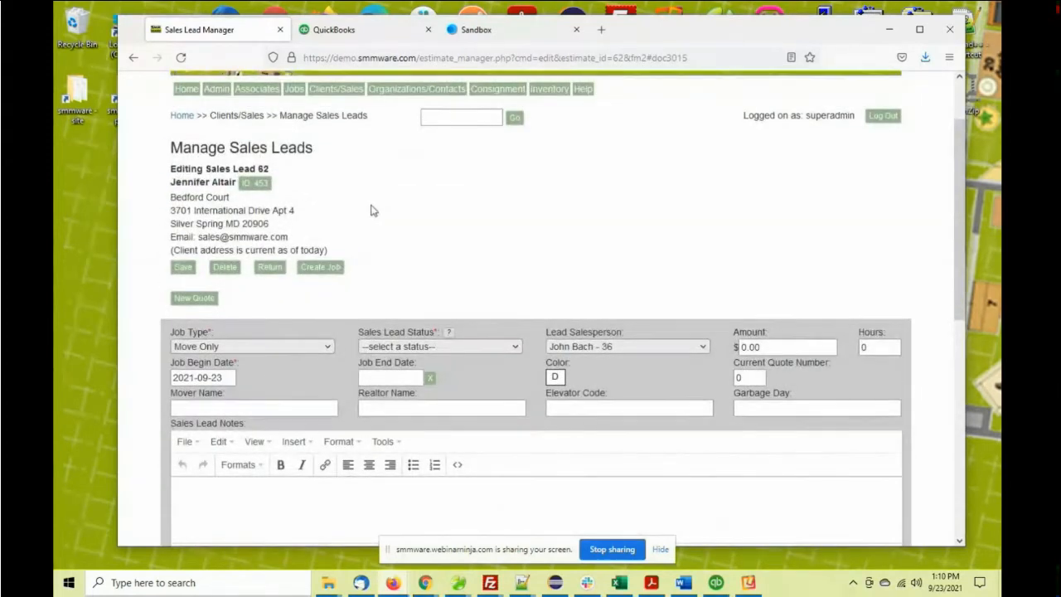
left_click(195, 300)
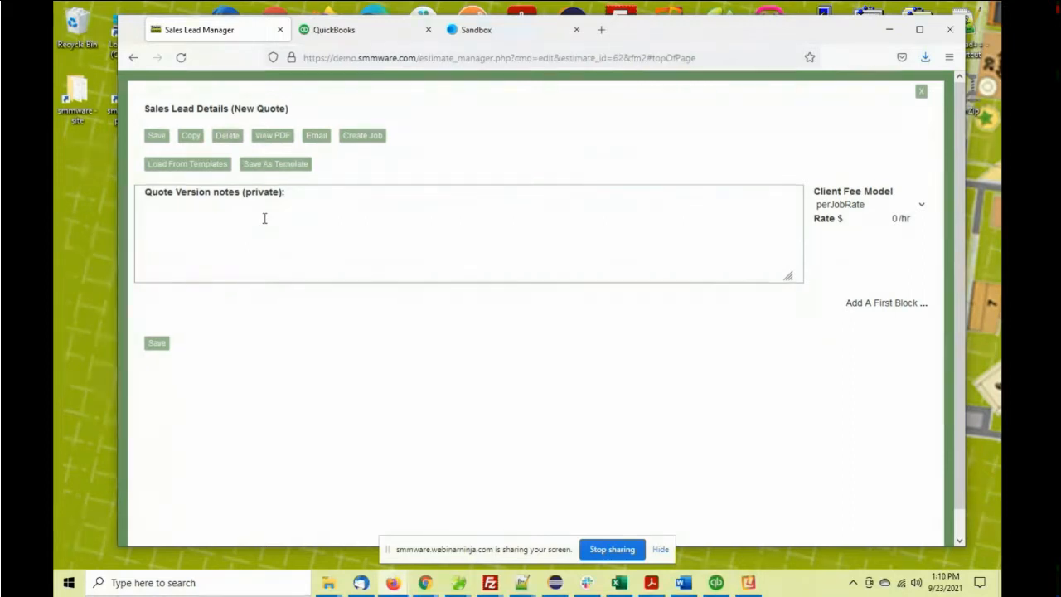
- Add a client block, a header block and a labor block to the new quote
left_click(924, 309)
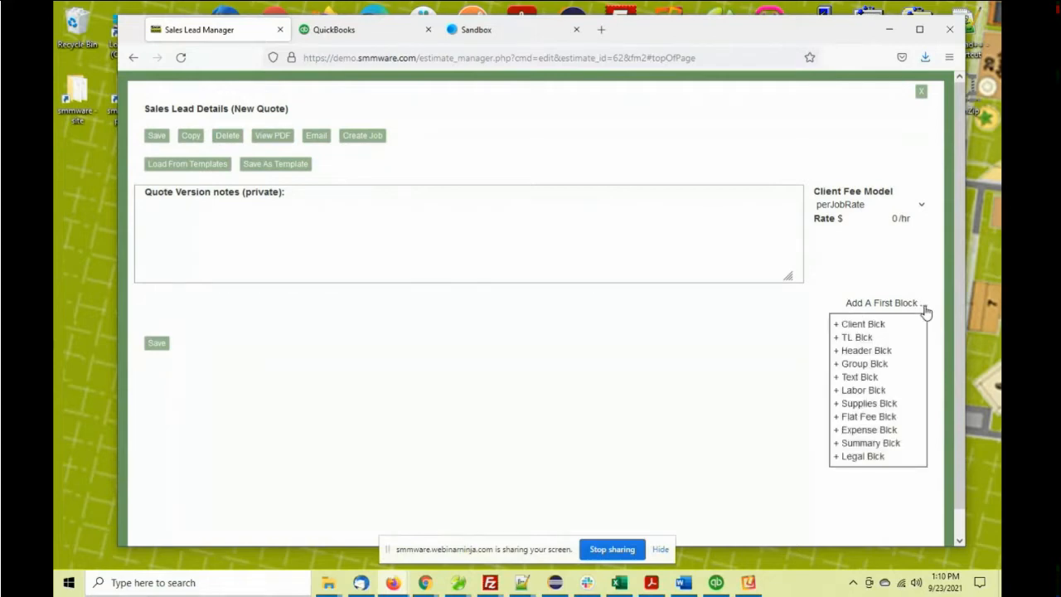
left_click(876, 329)
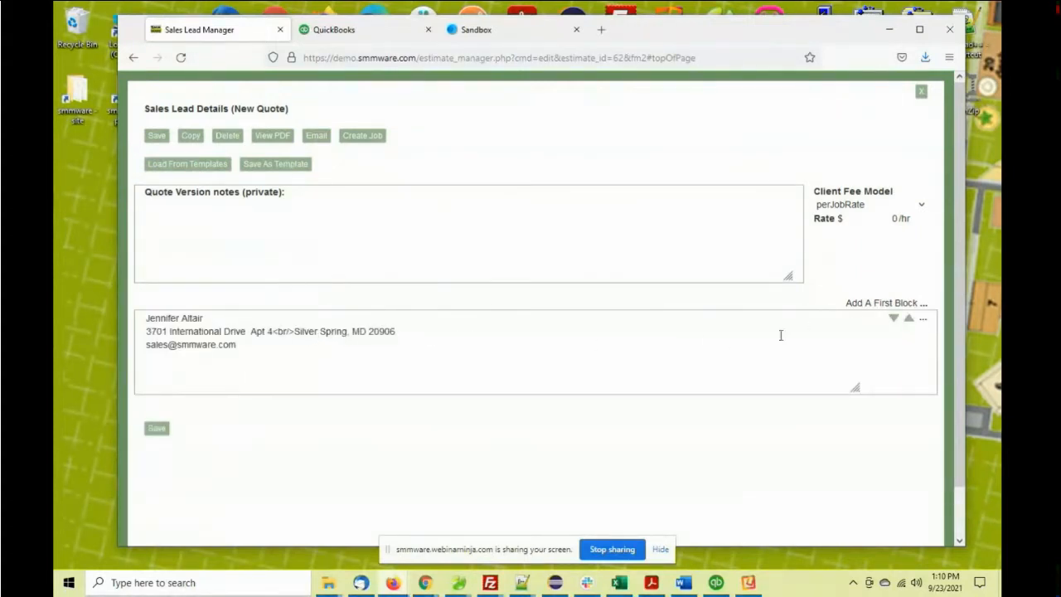
left_click(923, 319)
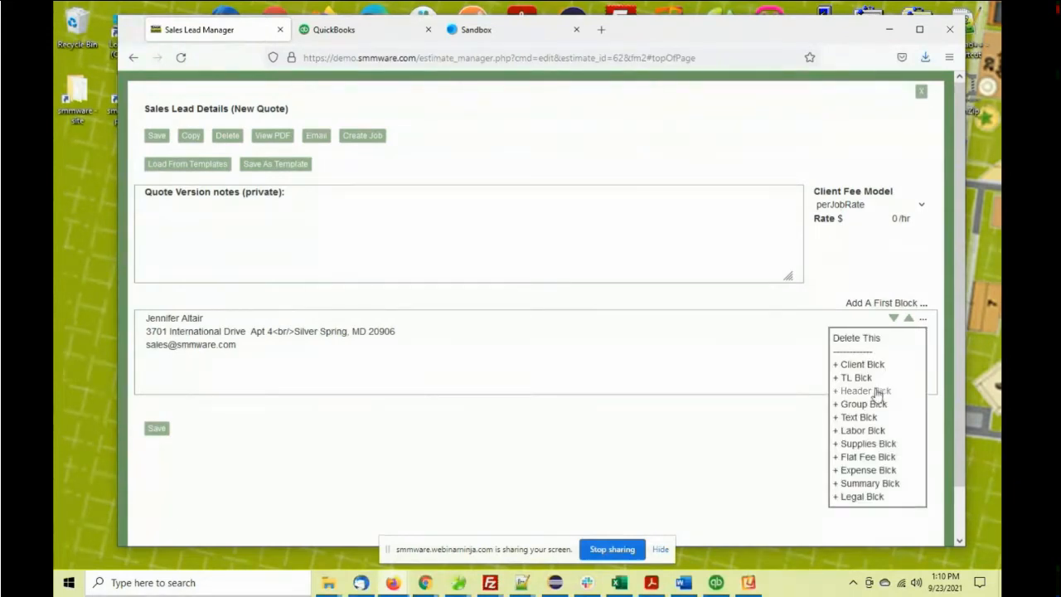
left_click(872, 392)
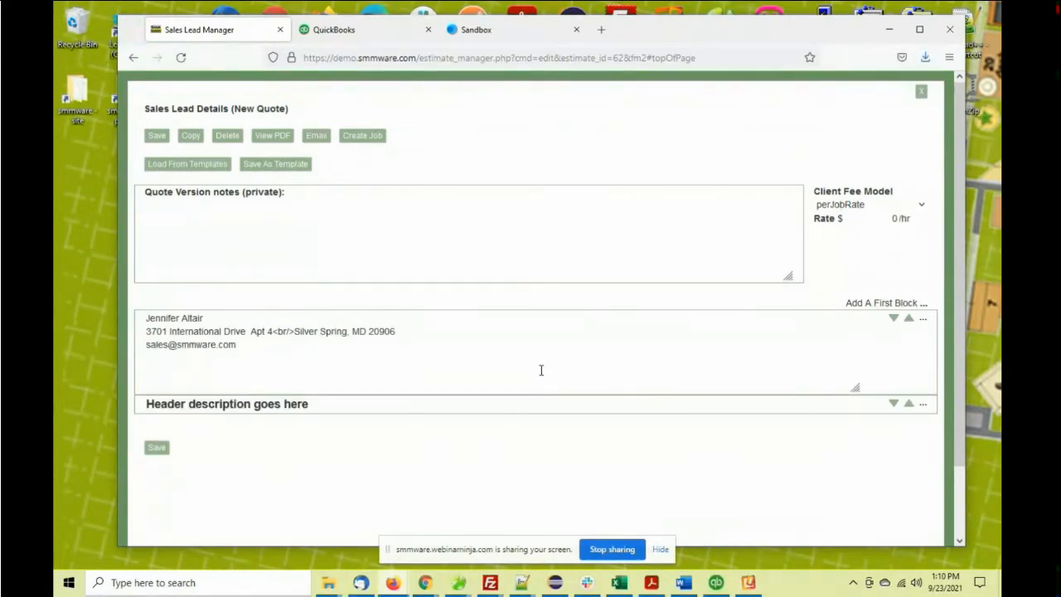
left_click(923, 403)
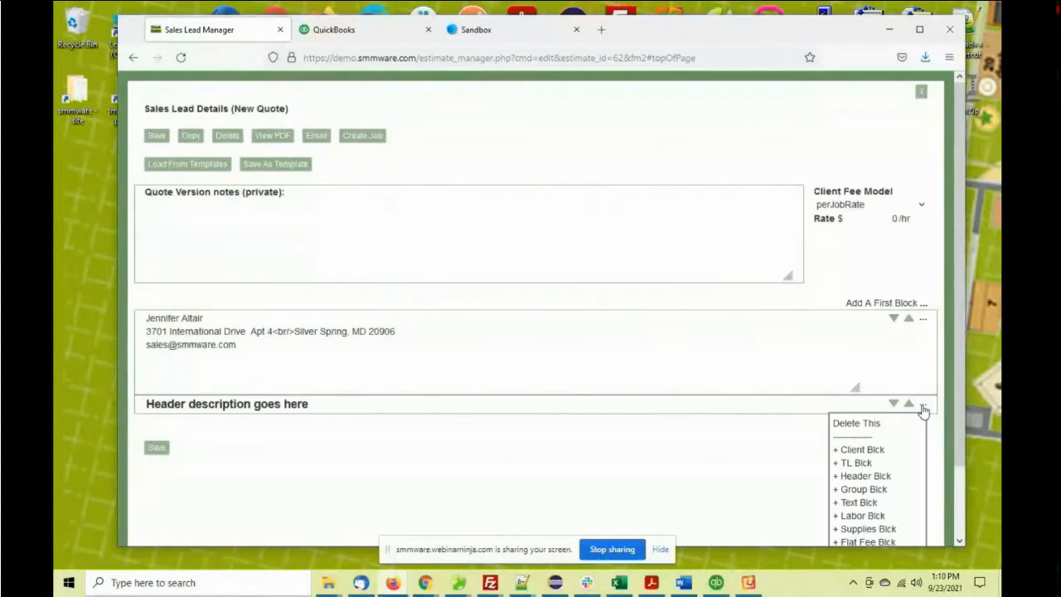
scroll(923, 409, "down", 2)
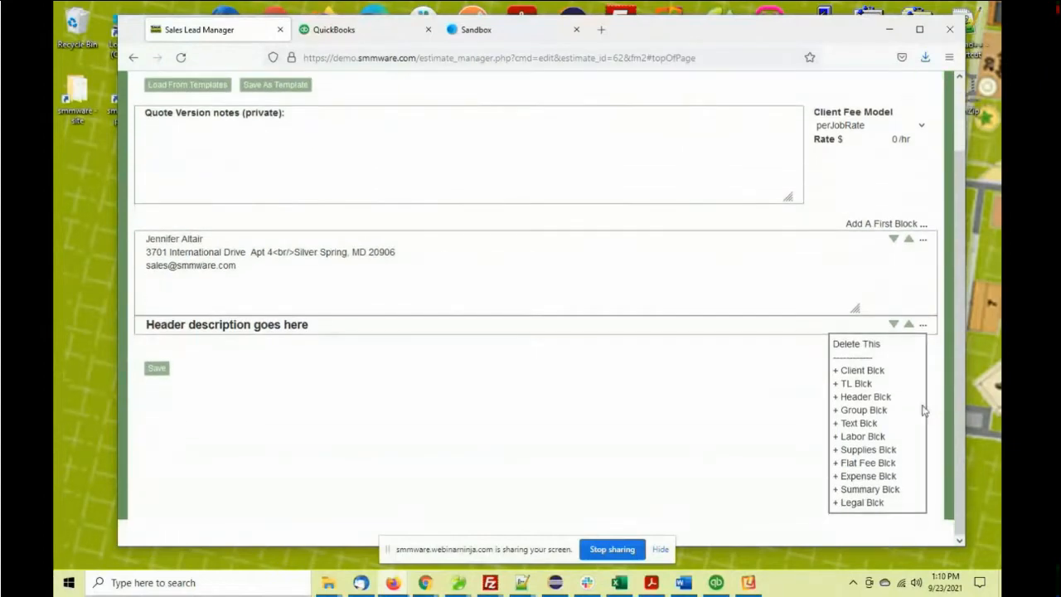
left_click(879, 437)
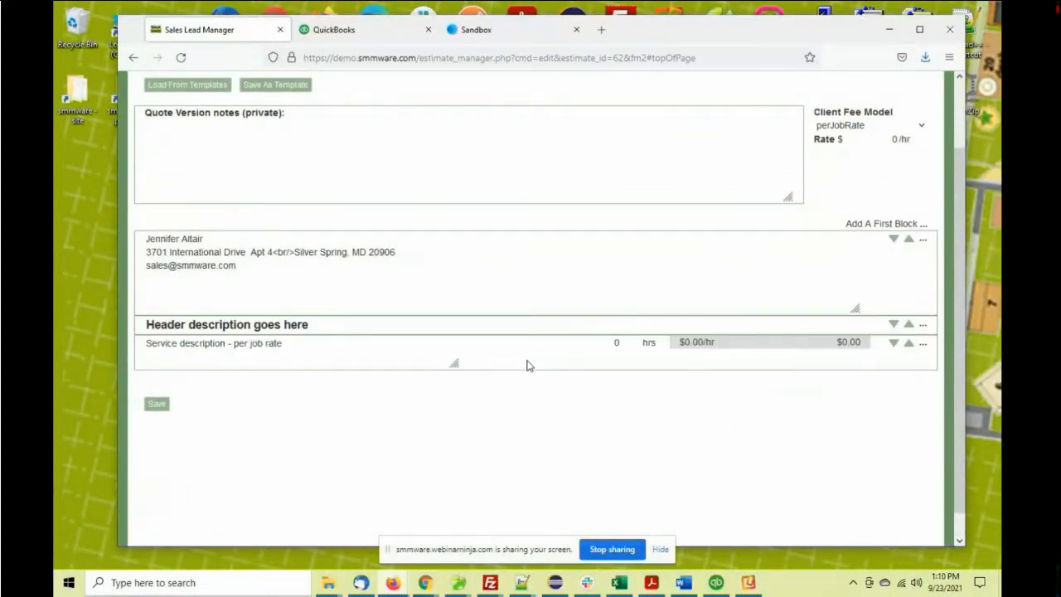
scroll(458, 343, "up", 2)
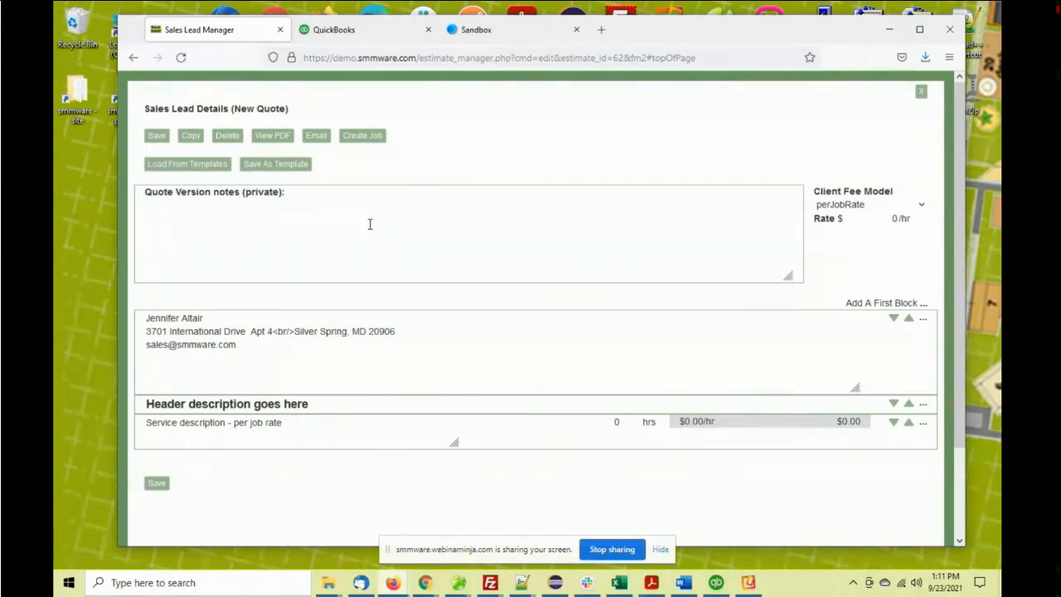
- Load the "3 level quote" template into the quote
left_click(209, 168)
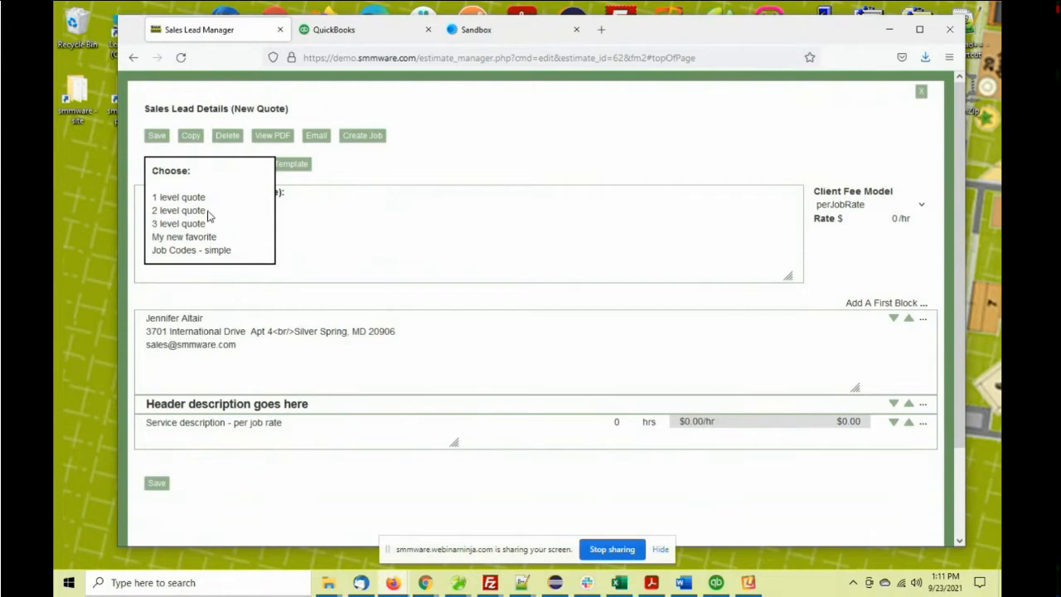
left_click(177, 224)
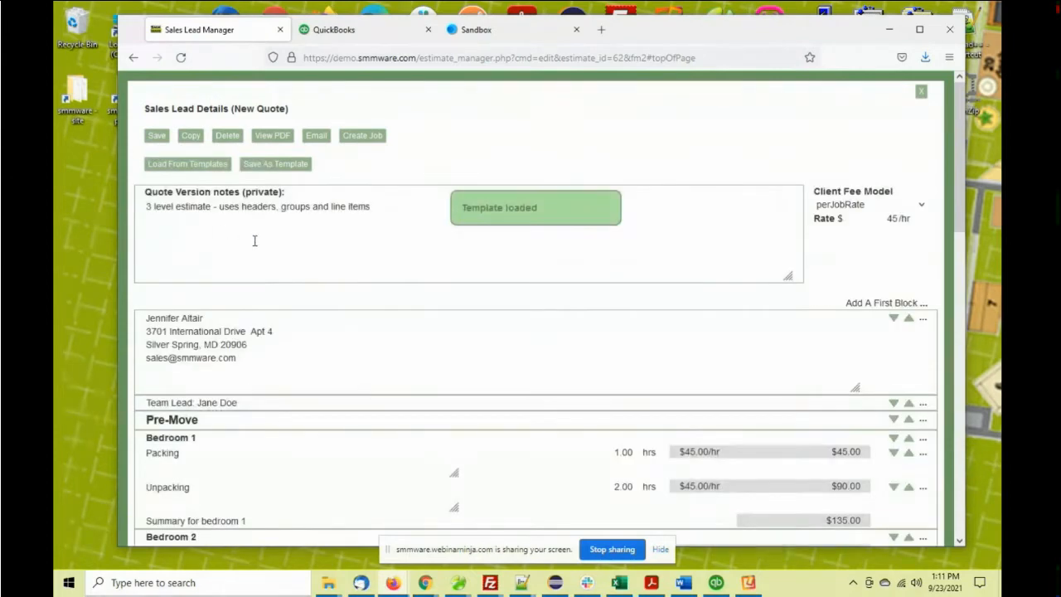
- Examine the loaded quote's headers, room groups and line items, down to its text, summary and legal blocks
scroll(273, 239, "down", 3)
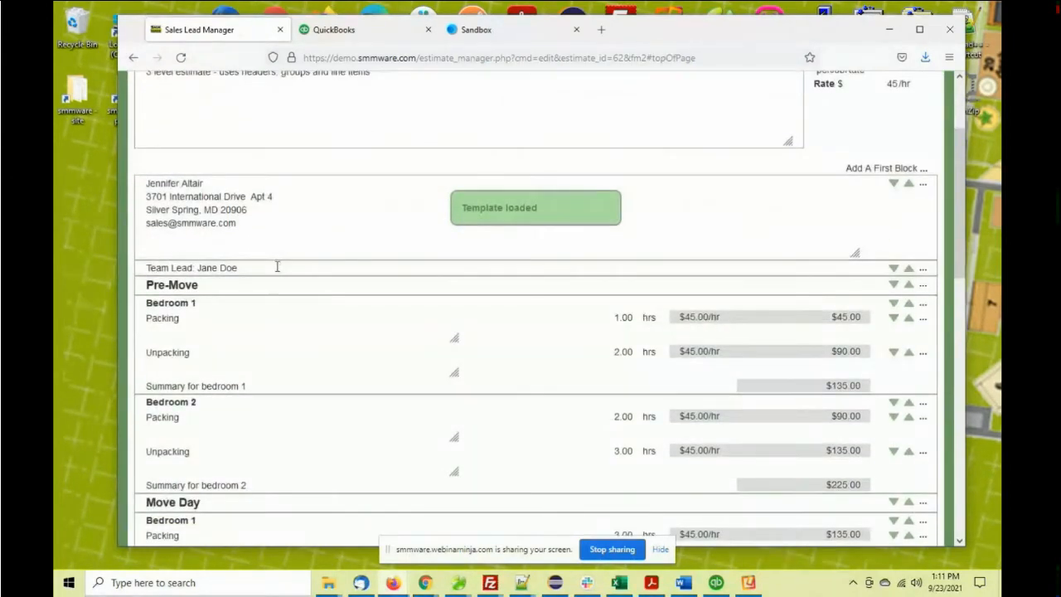
scroll(277, 267, "down", 3)
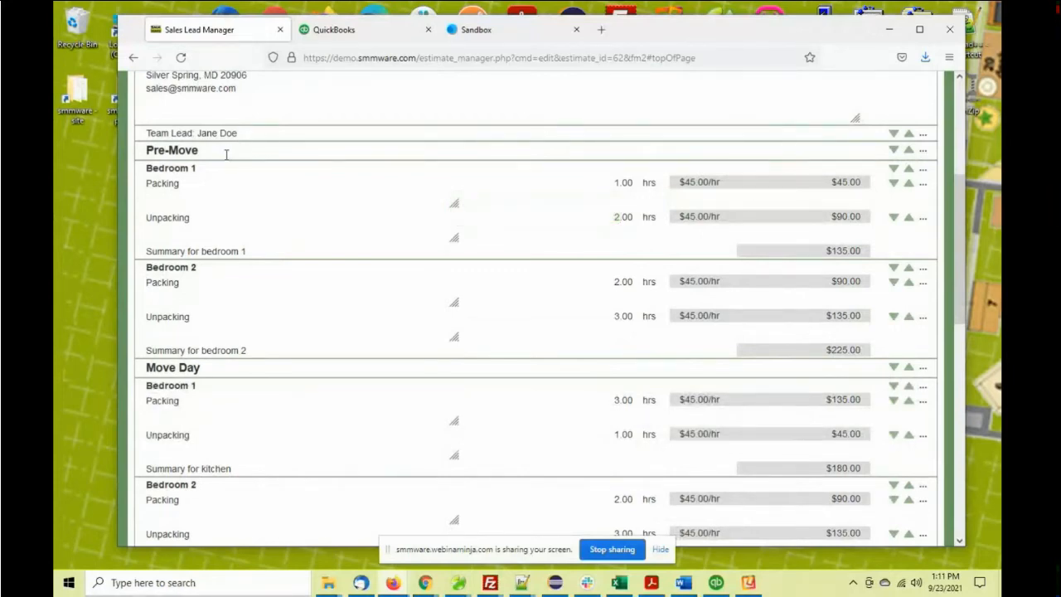
scroll(174, 352, "down", 1)
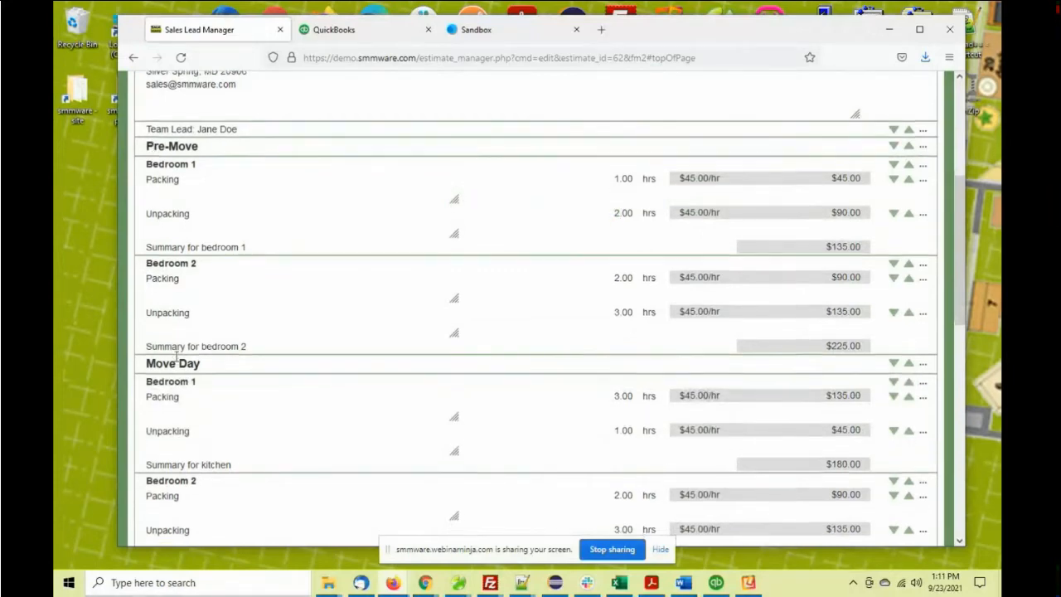
scroll(175, 355, "down", 3)
scroll(234, 359, "up", 3)
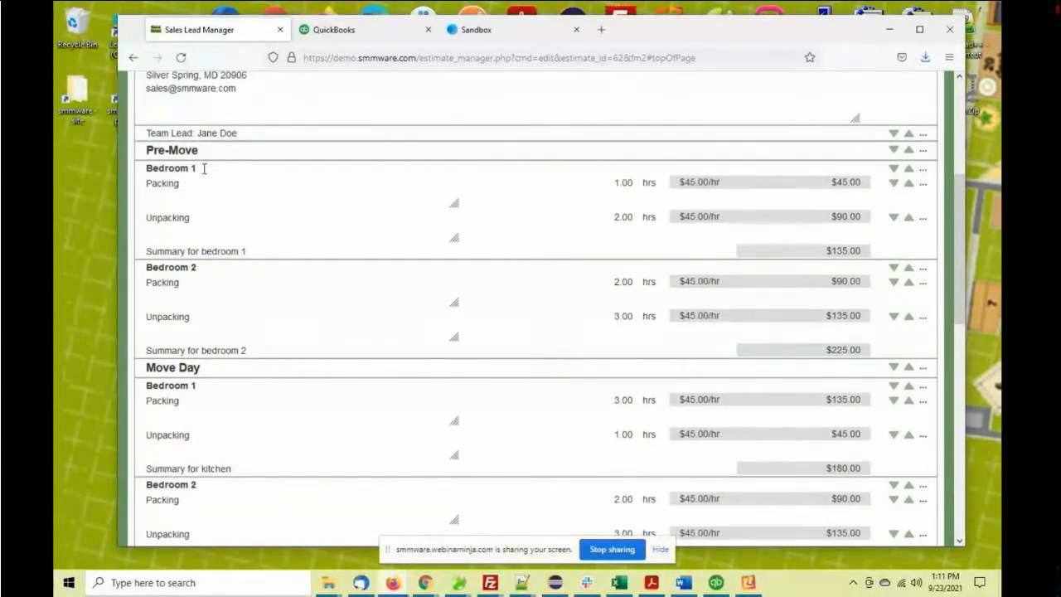
left_click(203, 168)
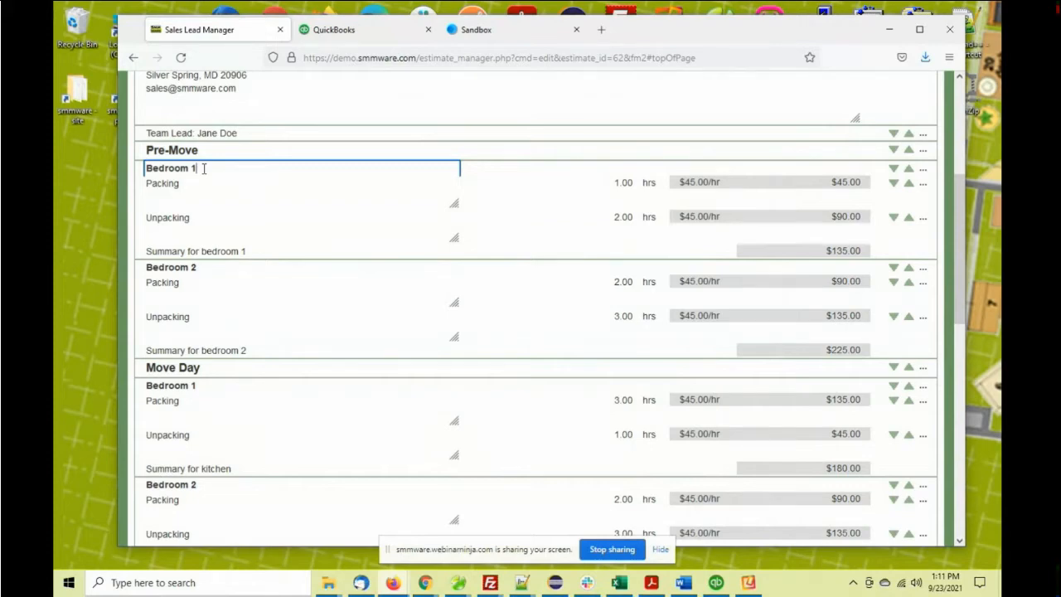
scroll(485, 195, "up", 4)
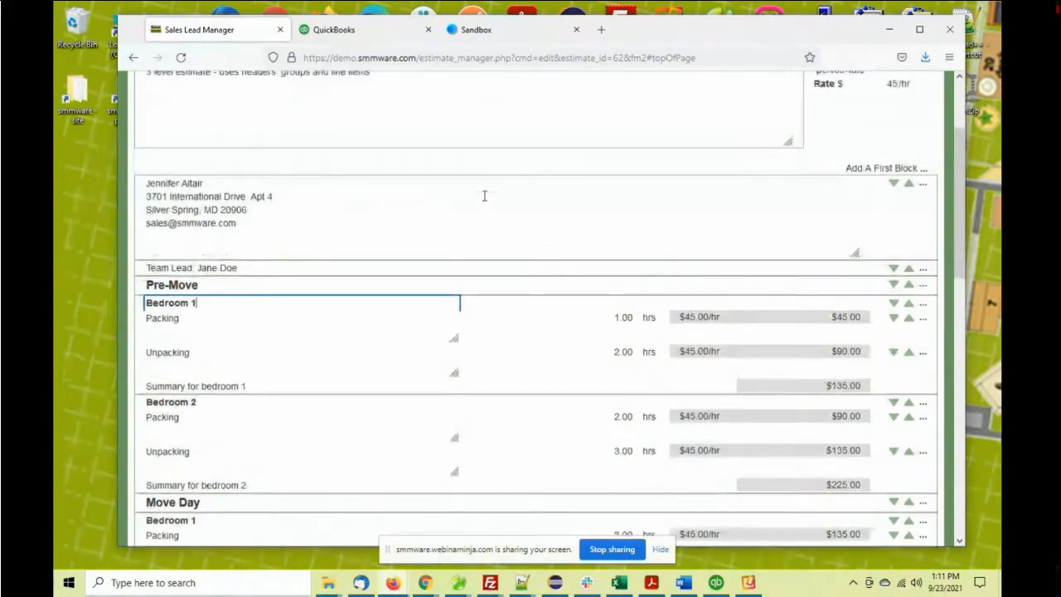
scroll(485, 196, "down", 5)
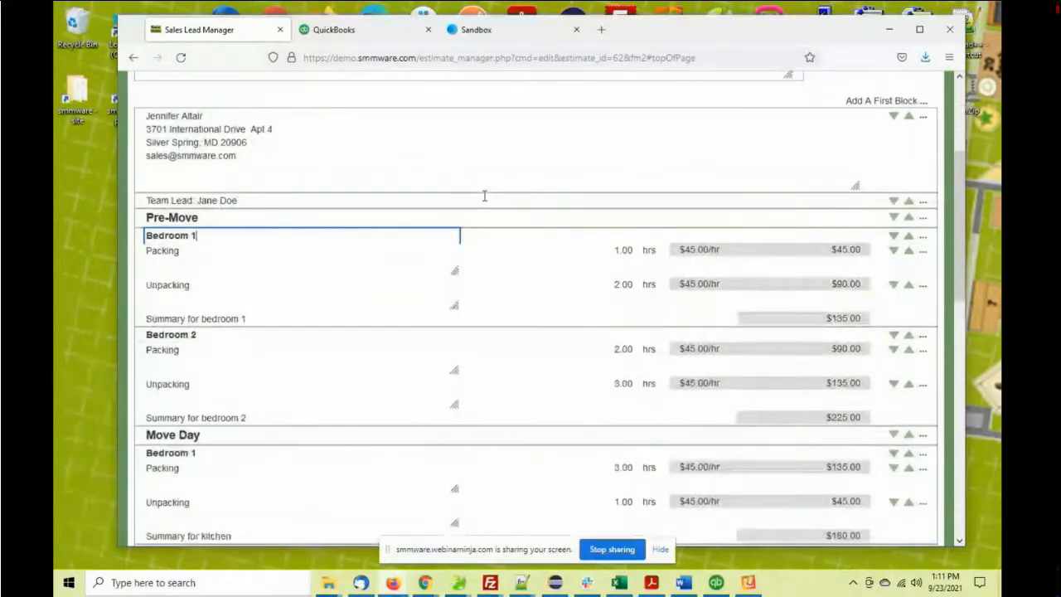
scroll(485, 196, "down", 8)
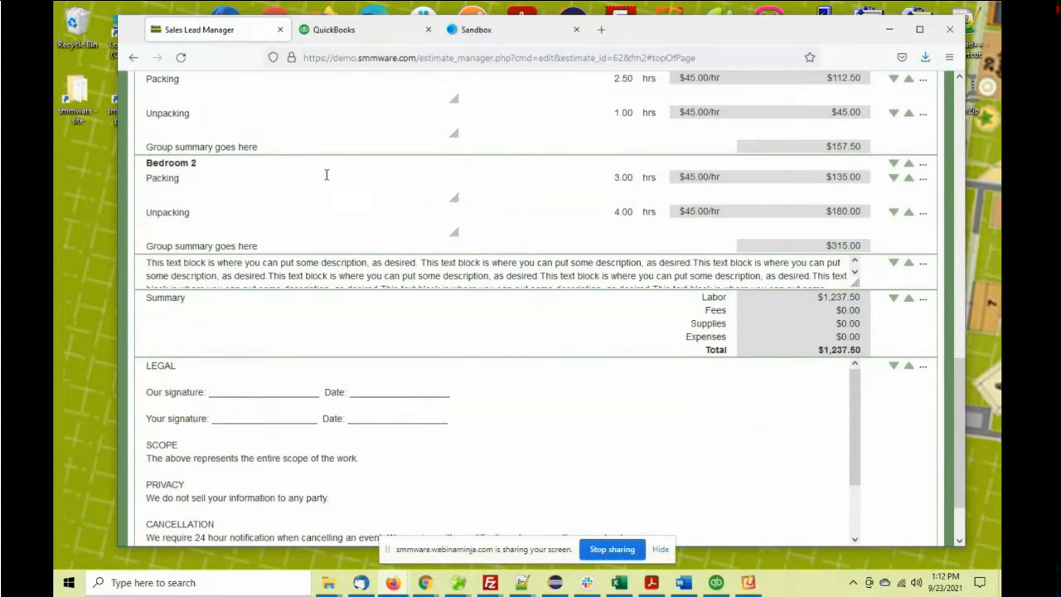
scroll(366, 192, "up", 2)
scroll(365, 193, "down", 3)
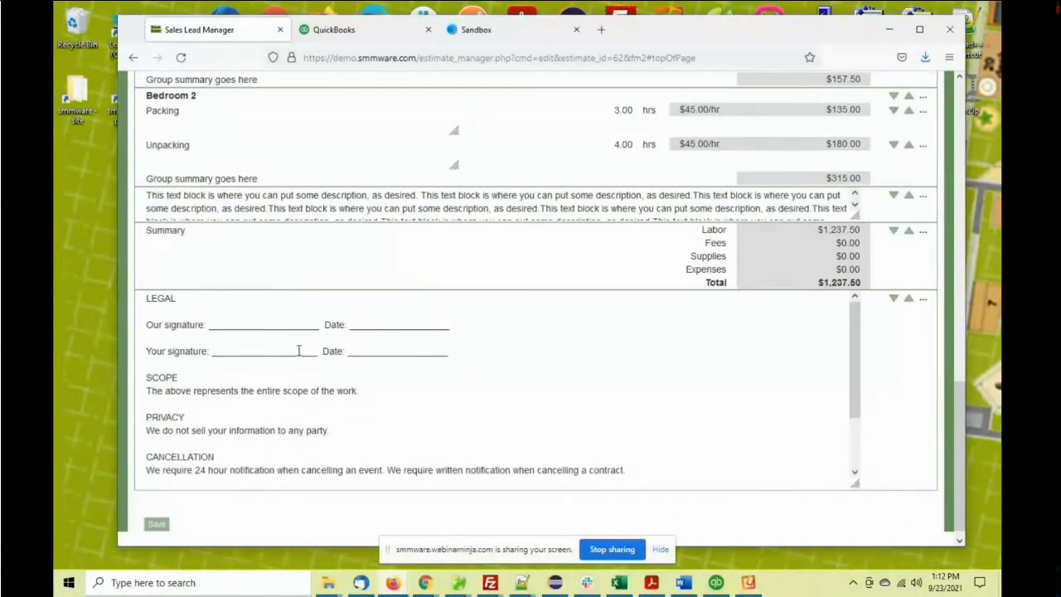
- Append "this is where our legal text goes" to the LEGAL heading in the legal block and save the quote
left_click(230, 301)
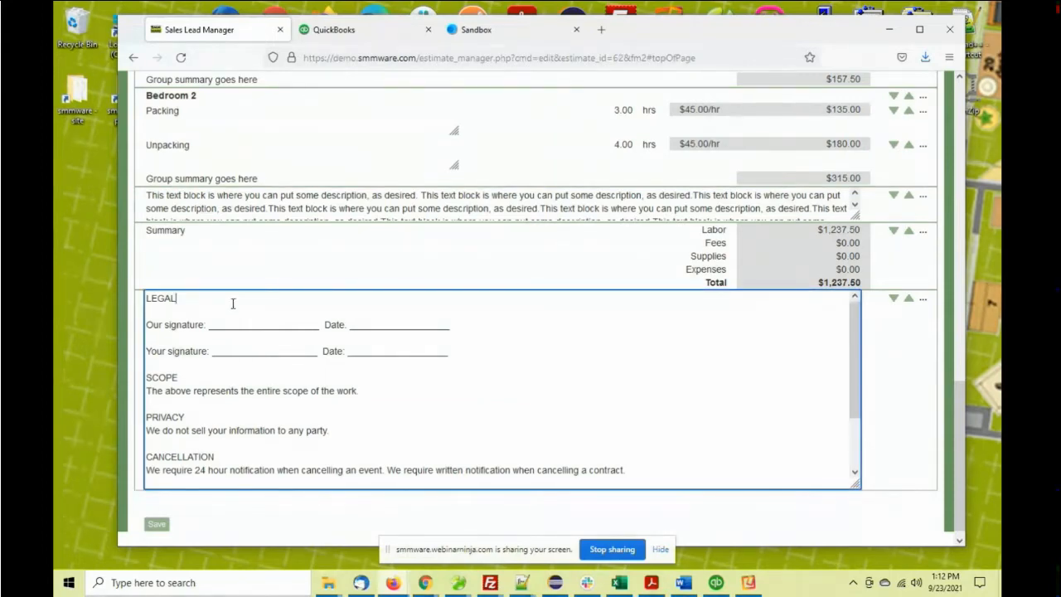
type("this is")
type(" where our le")
type("gal")
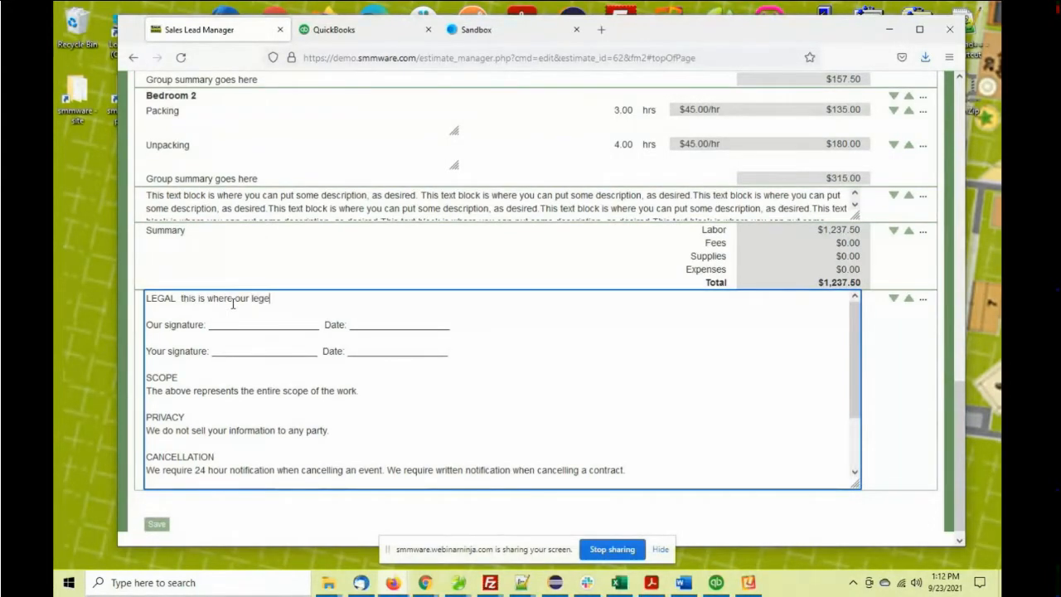
type(" t")
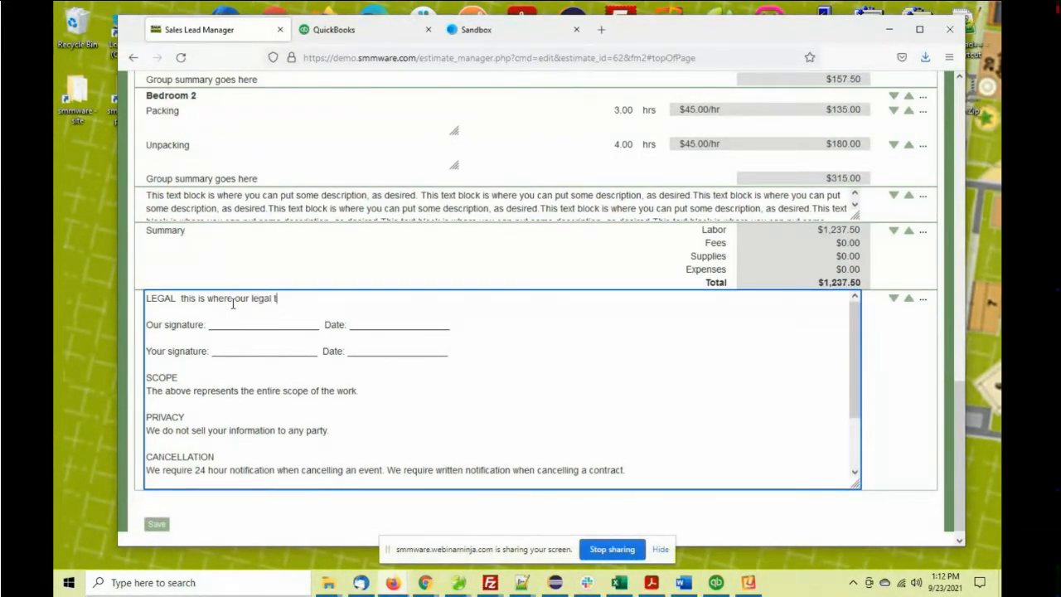
type("ext goes")
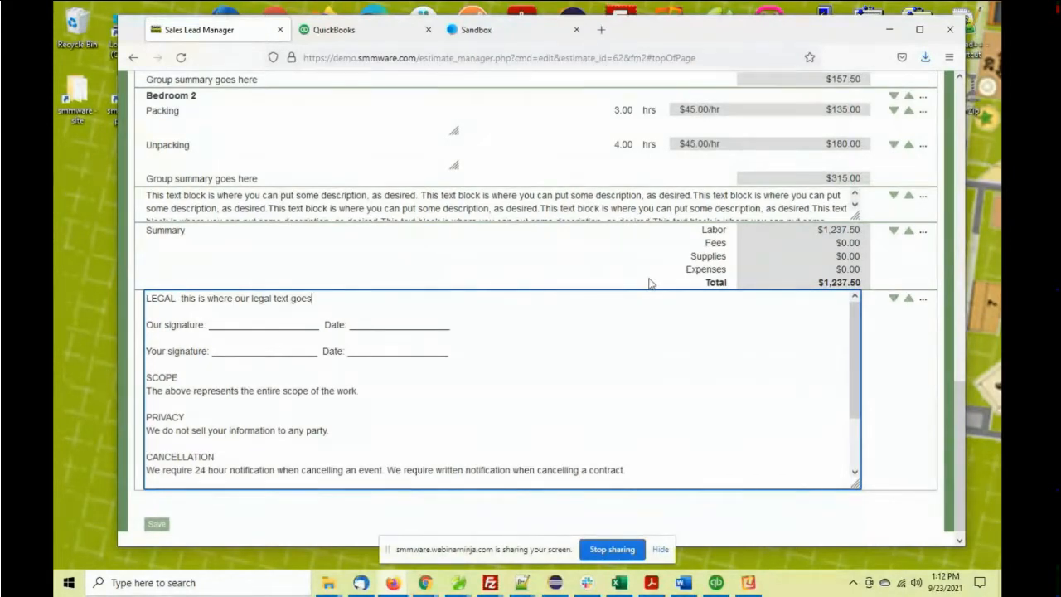
scroll(650, 283, "up", 3)
scroll(649, 284, "up", 15)
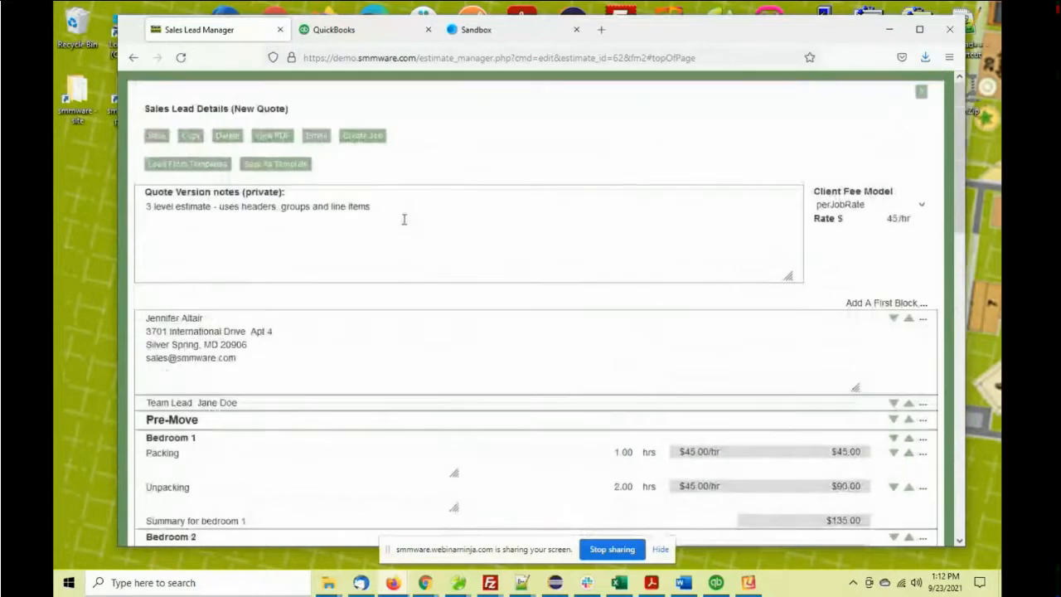
left_click(158, 135)
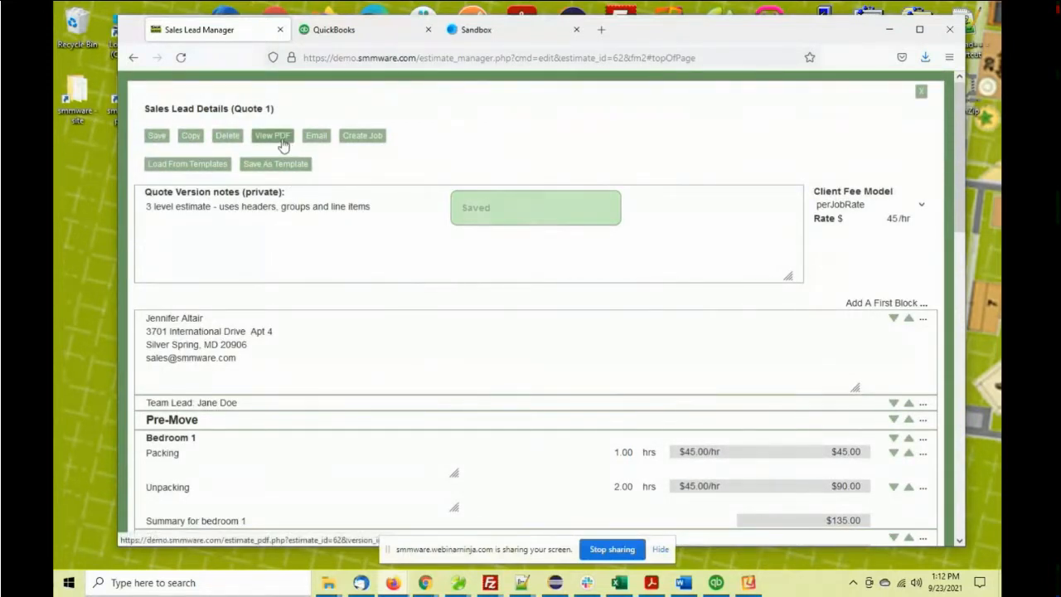
- View the saved quote as a PDF, check both pages from the letterhead to the legal text, and close it
left_click(281, 143)
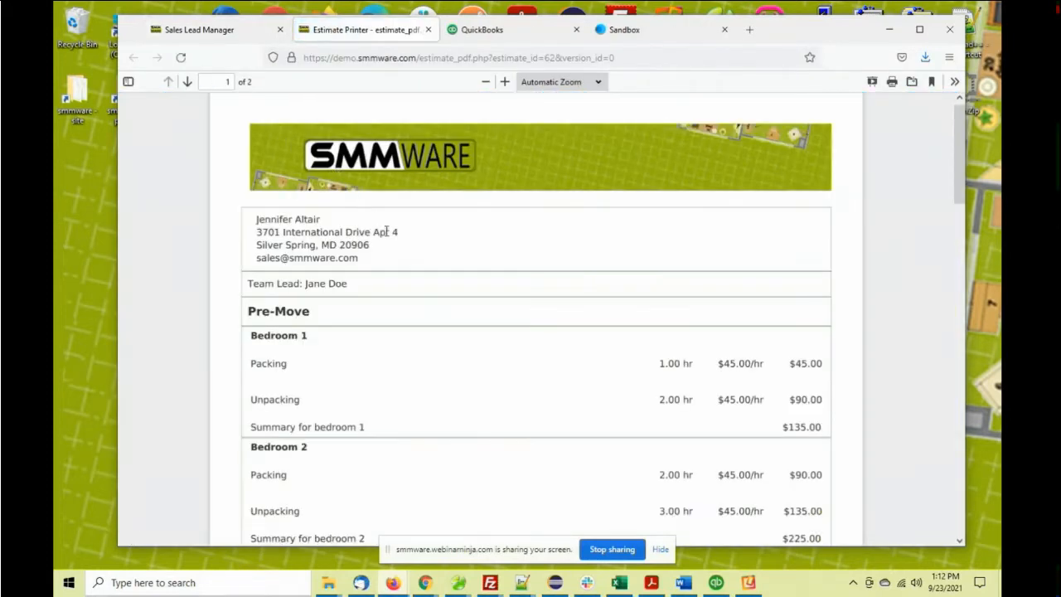
scroll(407, 240, "down", 1)
scroll(398, 166, "up", 2)
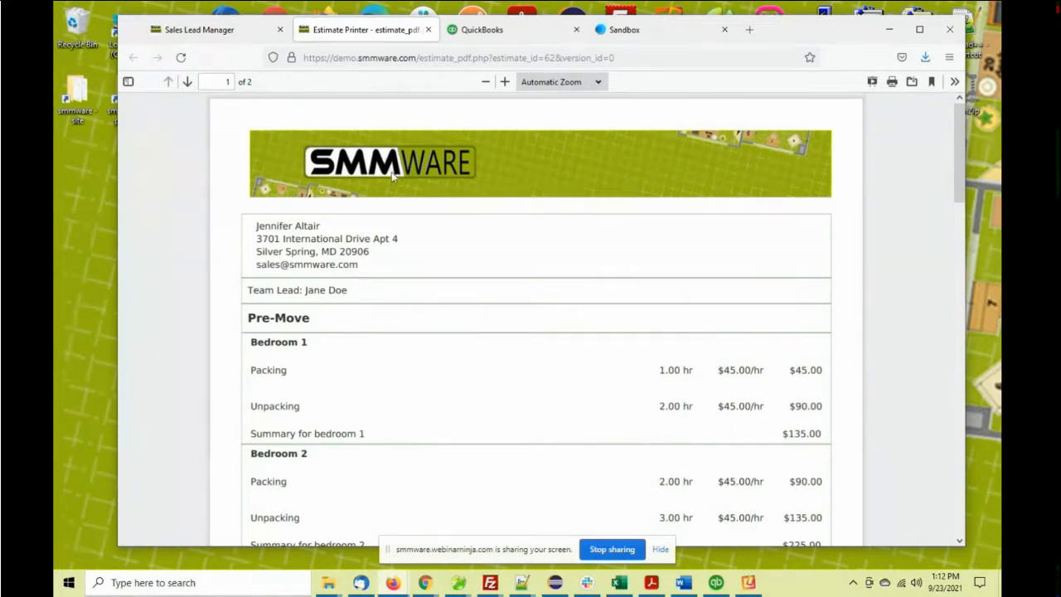
scroll(424, 204, "down", 6)
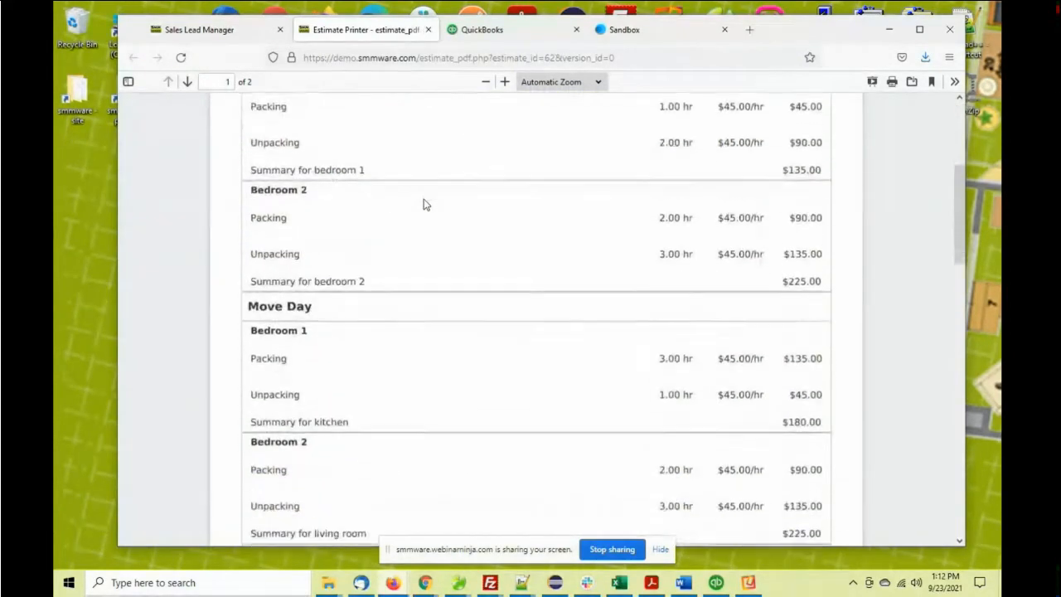
scroll(423, 204, "down", 8)
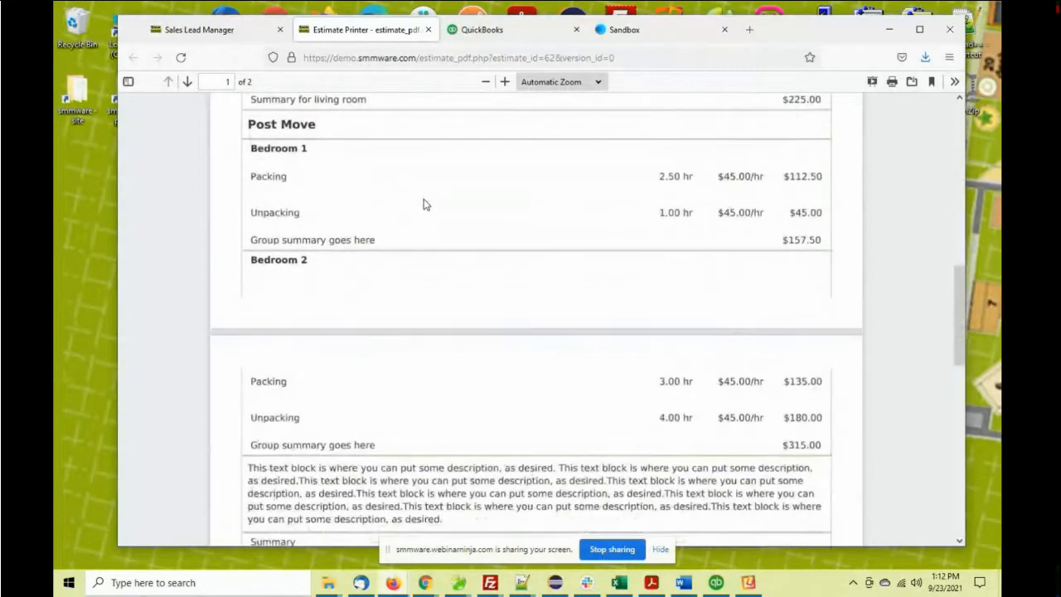
scroll(423, 204, "down", 3)
scroll(424, 201, "up", 8)
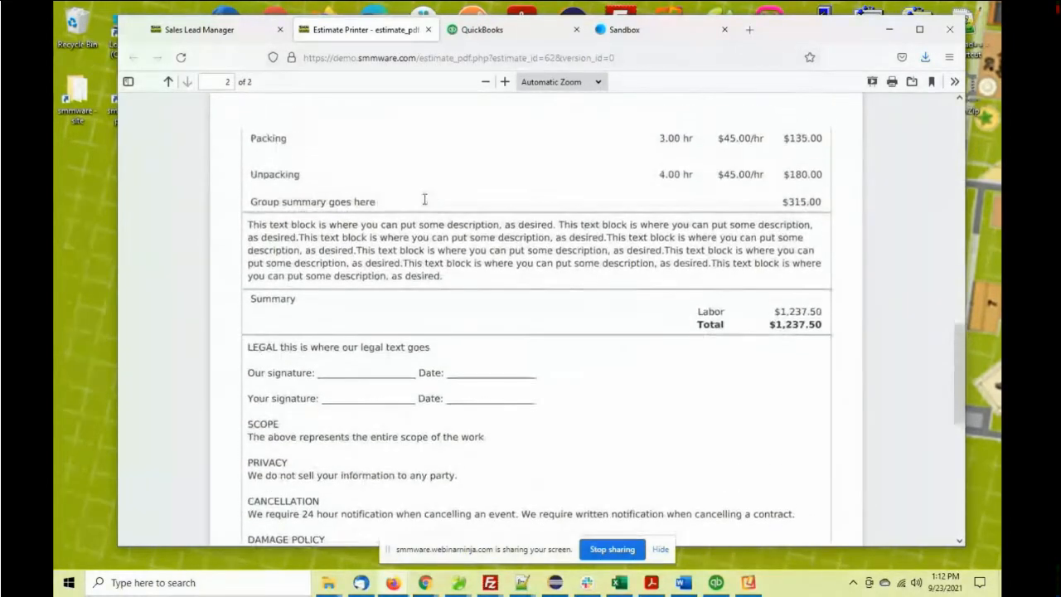
scroll(422, 199, "up", 3)
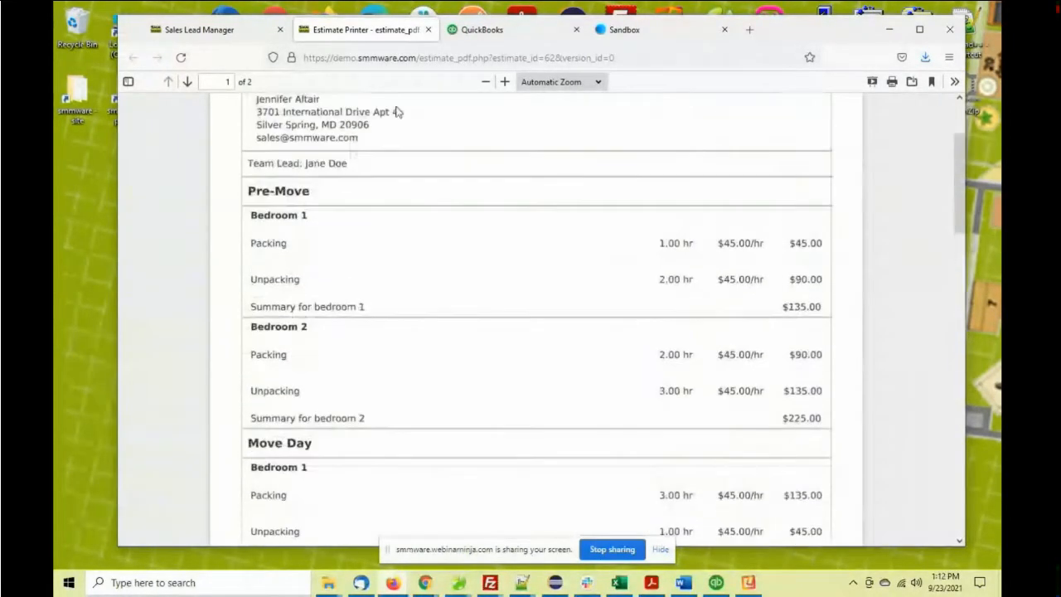
left_click(427, 30)
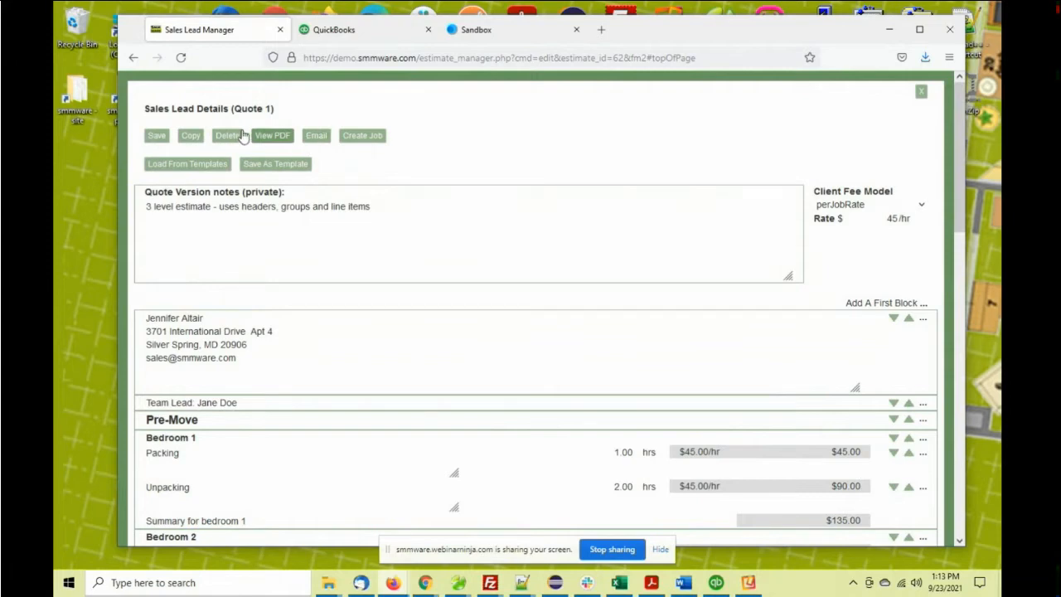
- Copy the quote and save the copy as a second quote version
left_click(191, 137)
left_click(191, 137)
left_click(157, 137)
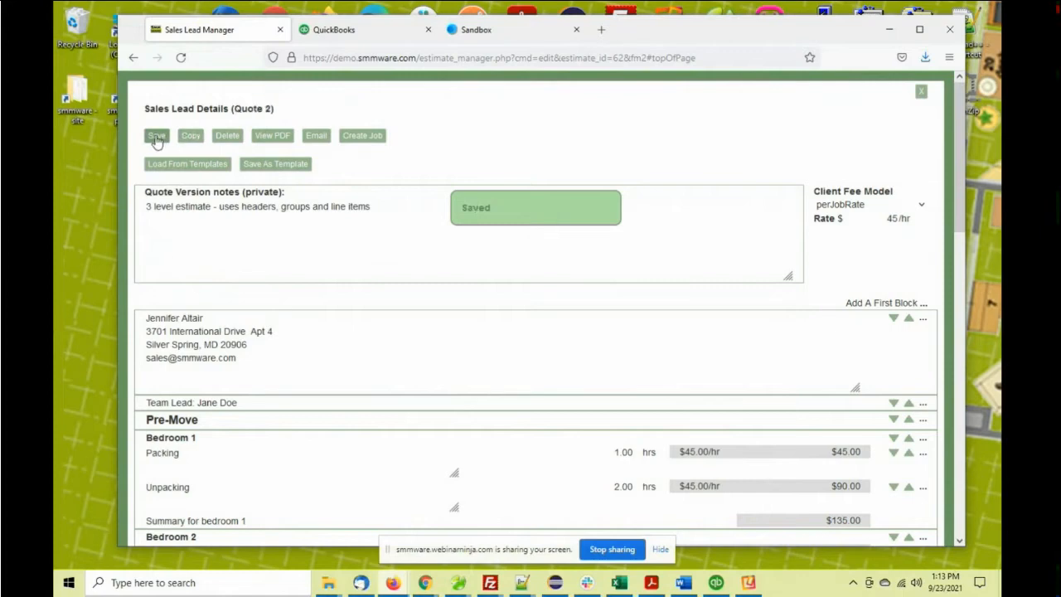
- Replace the private version notes of quote 2 with "This version is the same as the first except we added the storage room tasks" and save
left_click_drag(378, 206, 144, 208)
key("BackSpace")
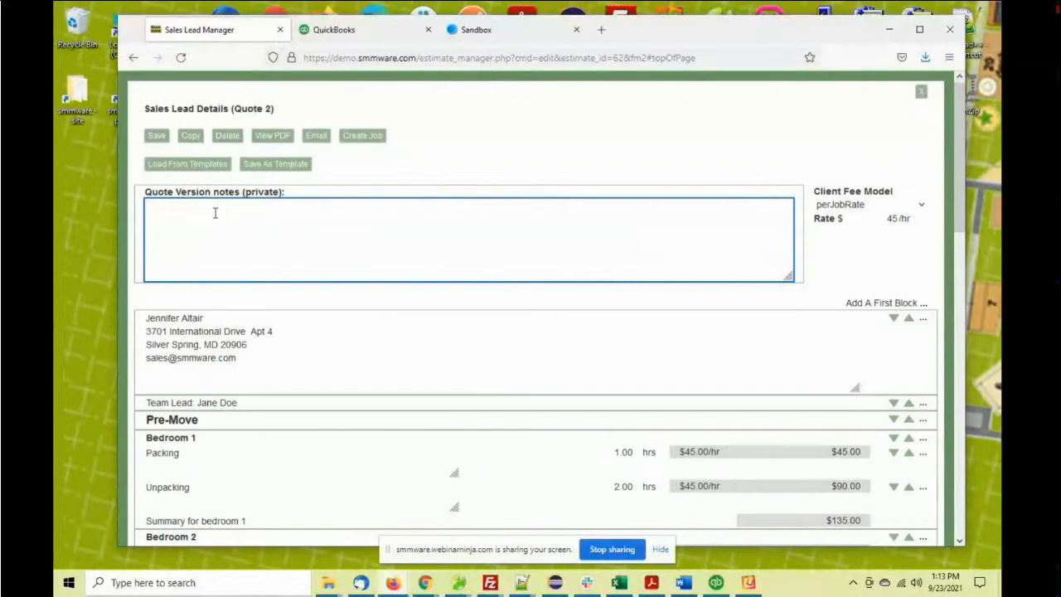
type("This version is the same as the first ex")
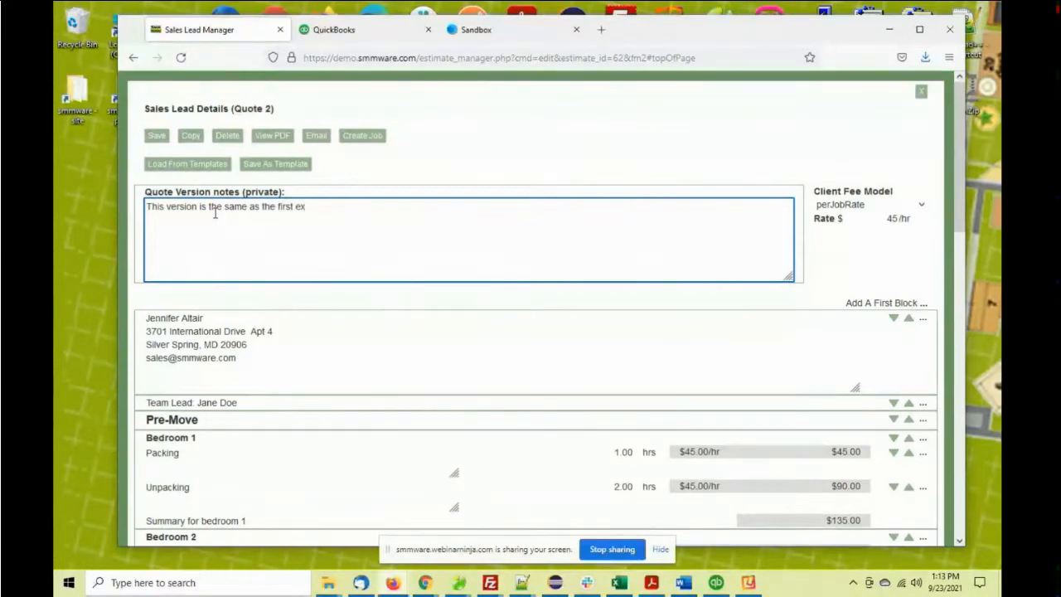
type("cept we added t")
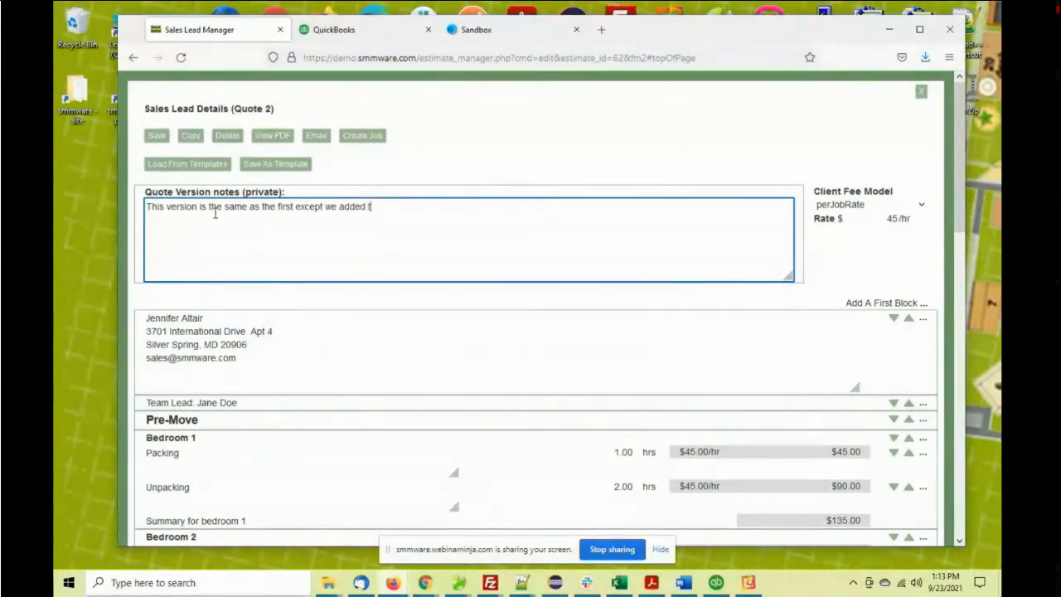
type("he storage room tasks")
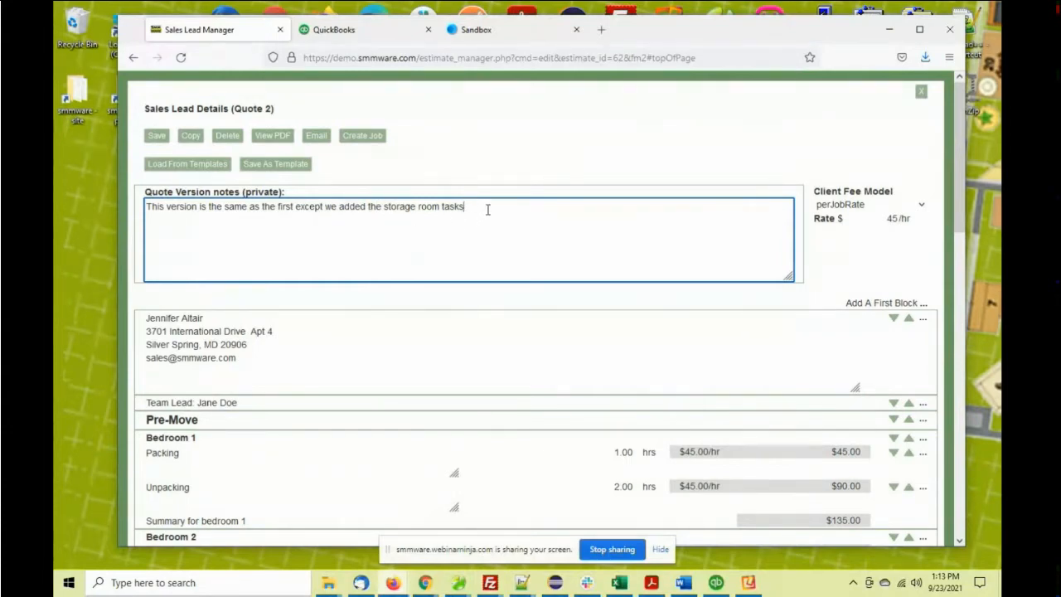
left_click(157, 135)
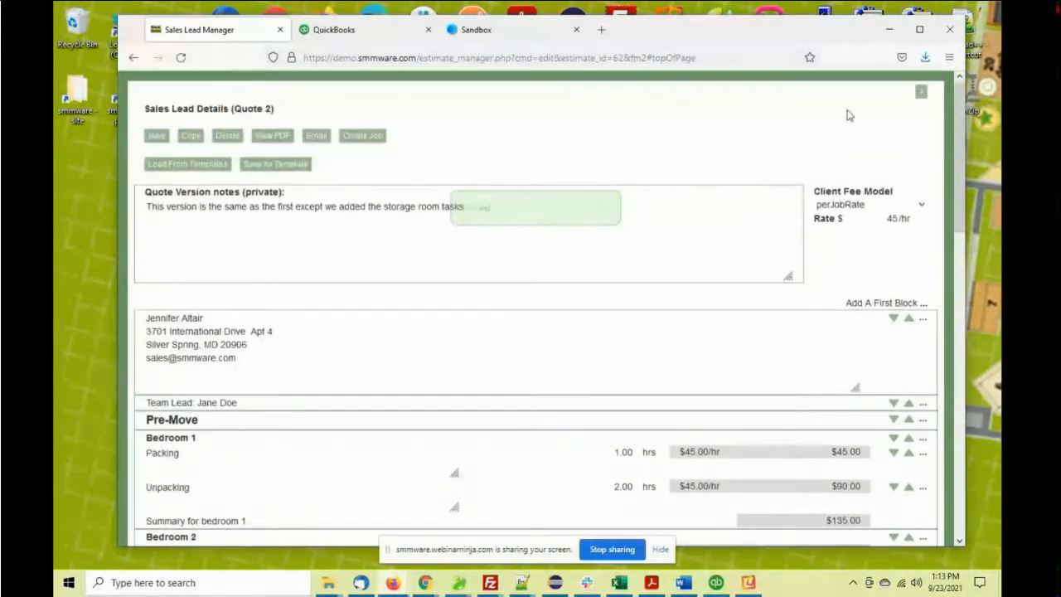
- Close the second quote and return from the sales lead to the Manage Sales Leads list
left_click(922, 94)
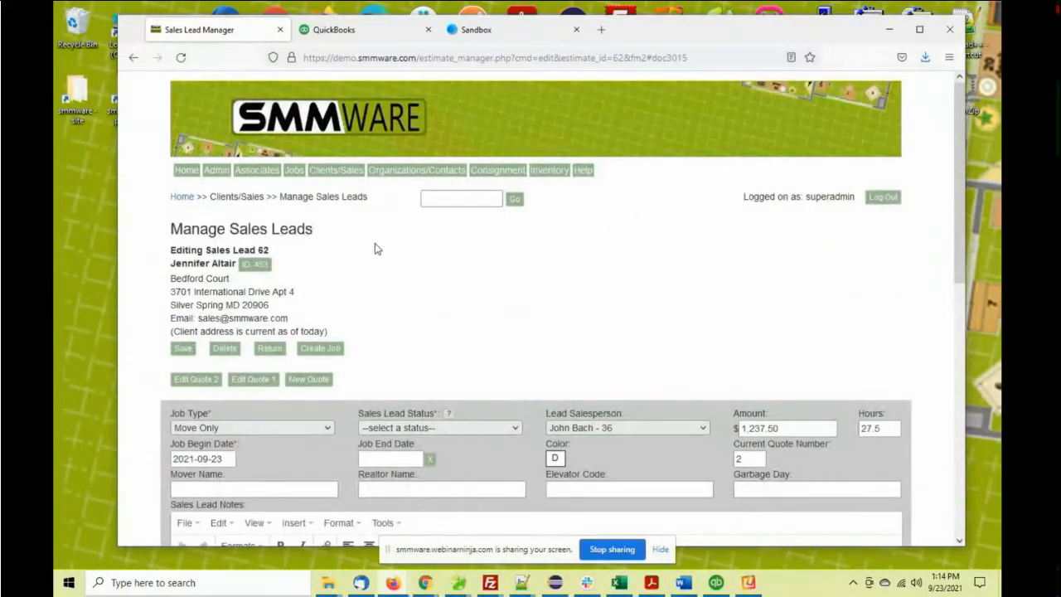
scroll(375, 249, "down", 1)
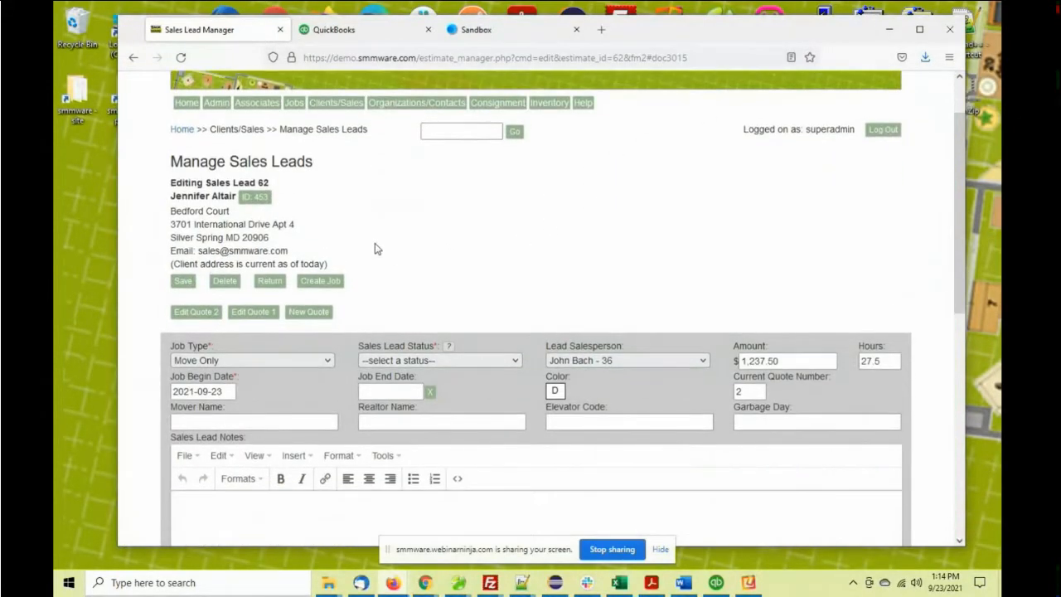
left_click(270, 282)
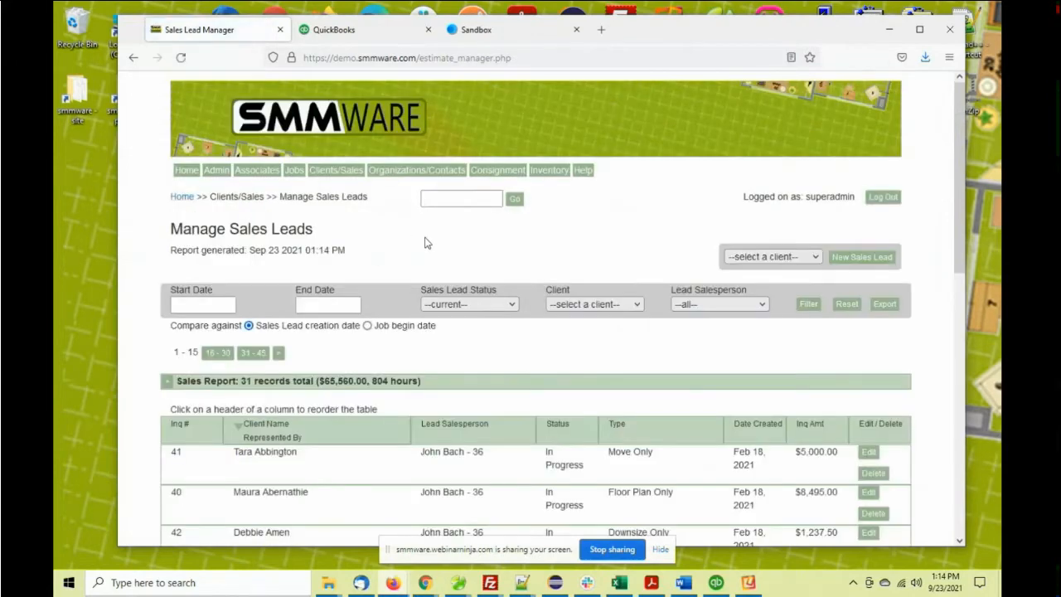
- Filter the sales leads list to include all sales lead statuses
scroll(426, 241, "down", 3)
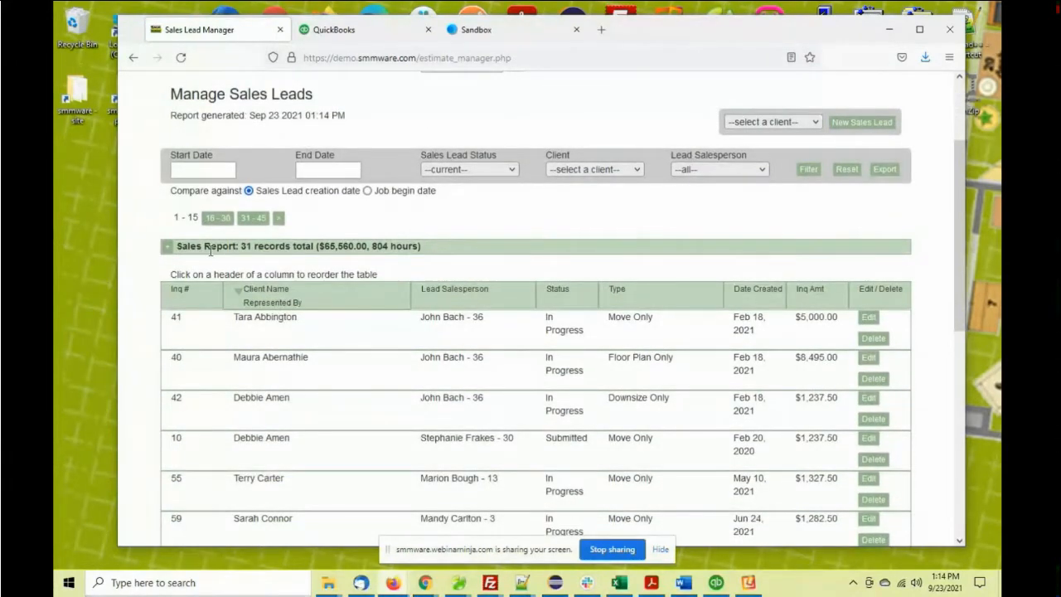
left_click(471, 170)
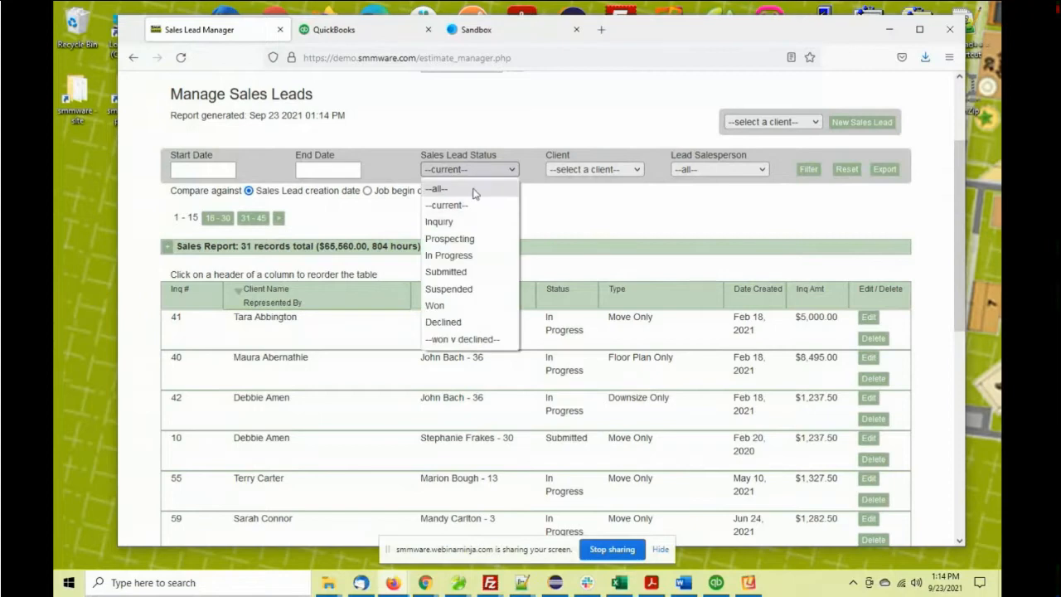
left_click(476, 184)
left_click(808, 170)
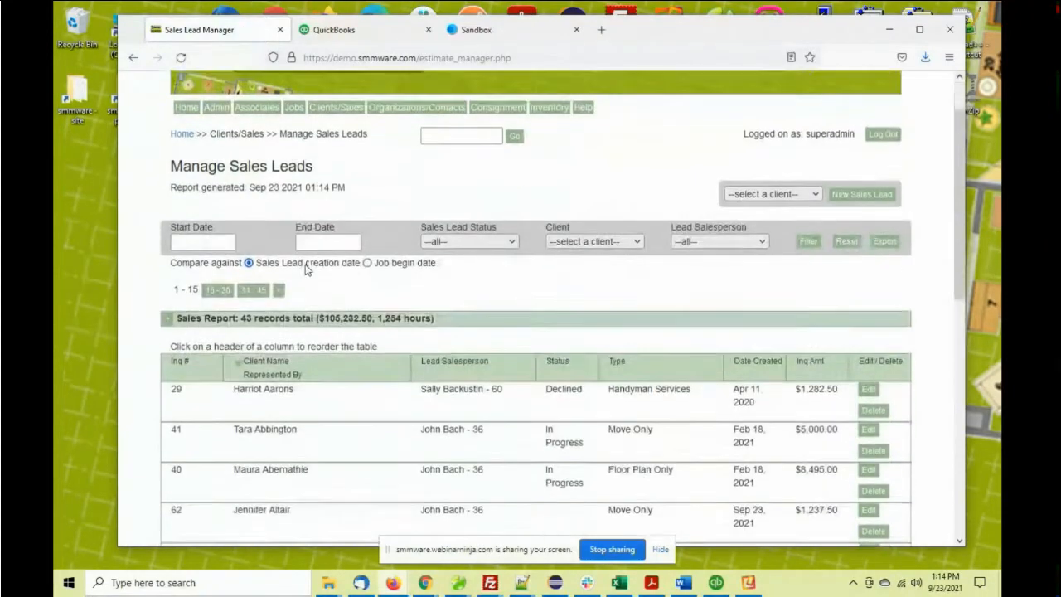
- Expand the Sales Report and examine its breakdown by value, hours and quantity, along with the sales leads listed below it
scroll(307, 268, "down", 2)
left_click(167, 245)
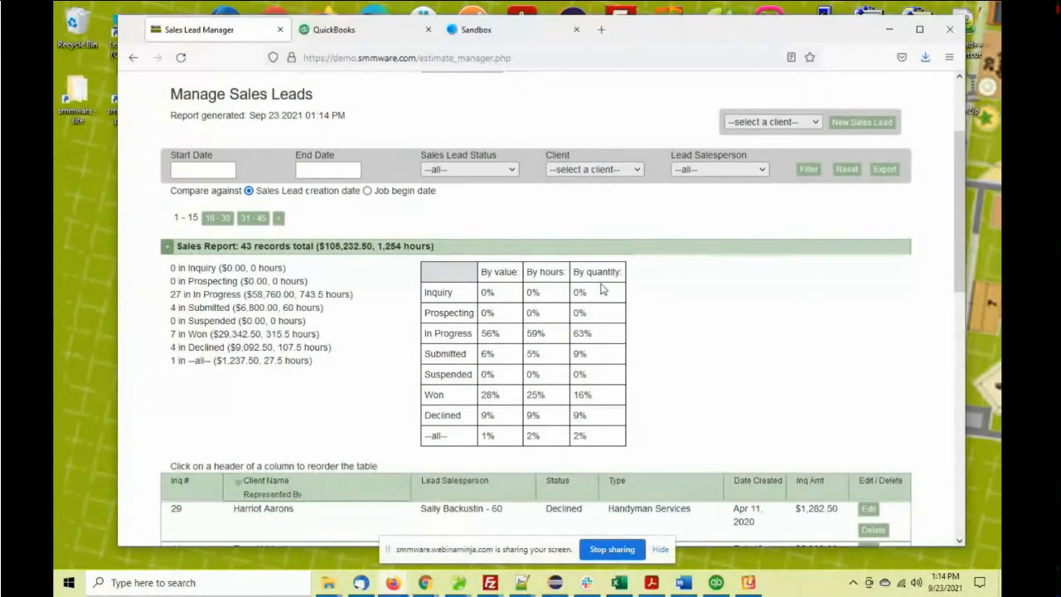
scroll(600, 288, "down", 2)
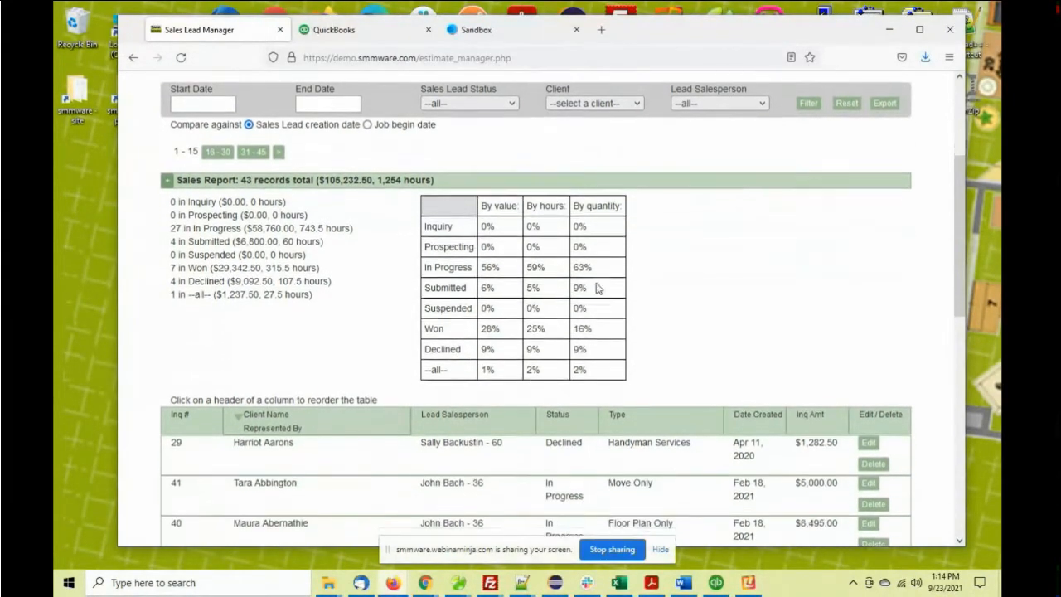
scroll(310, 211, "up", 2)
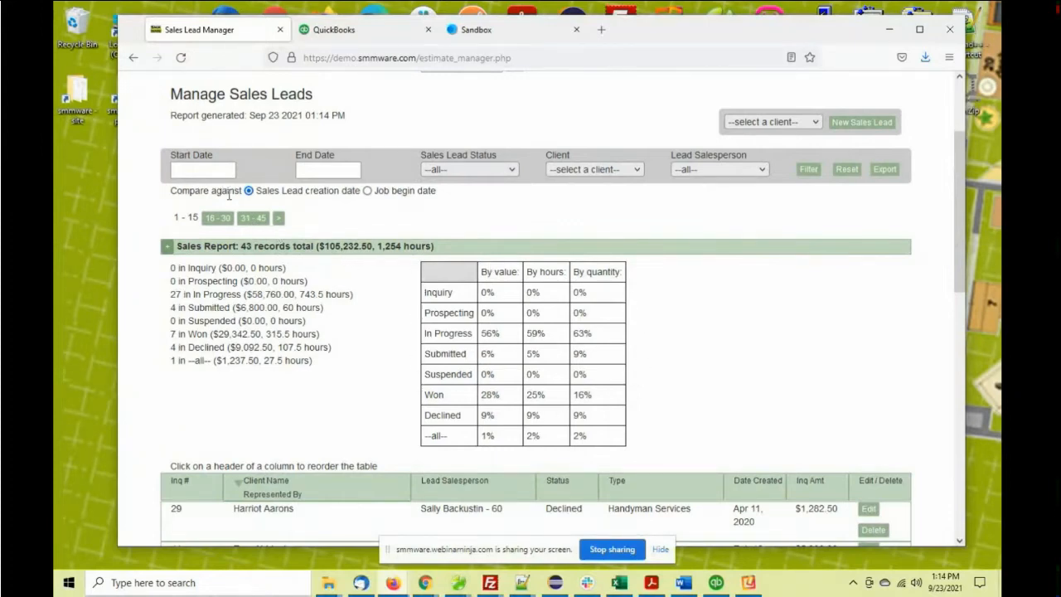
scroll(228, 194, "down", 5)
scroll(280, 194, "up", 1)
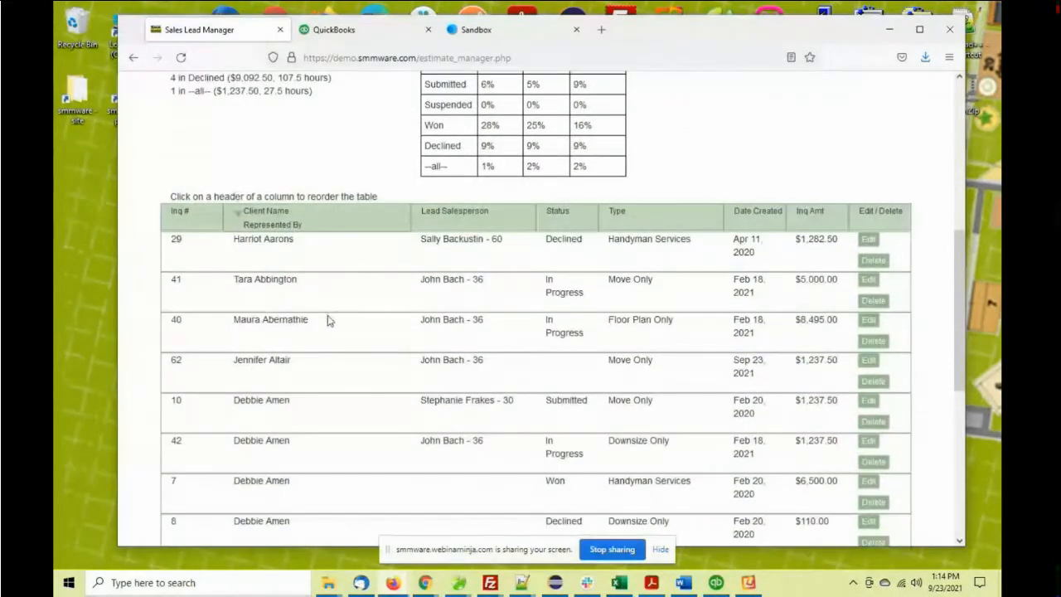
scroll(330, 323, "down", 5)
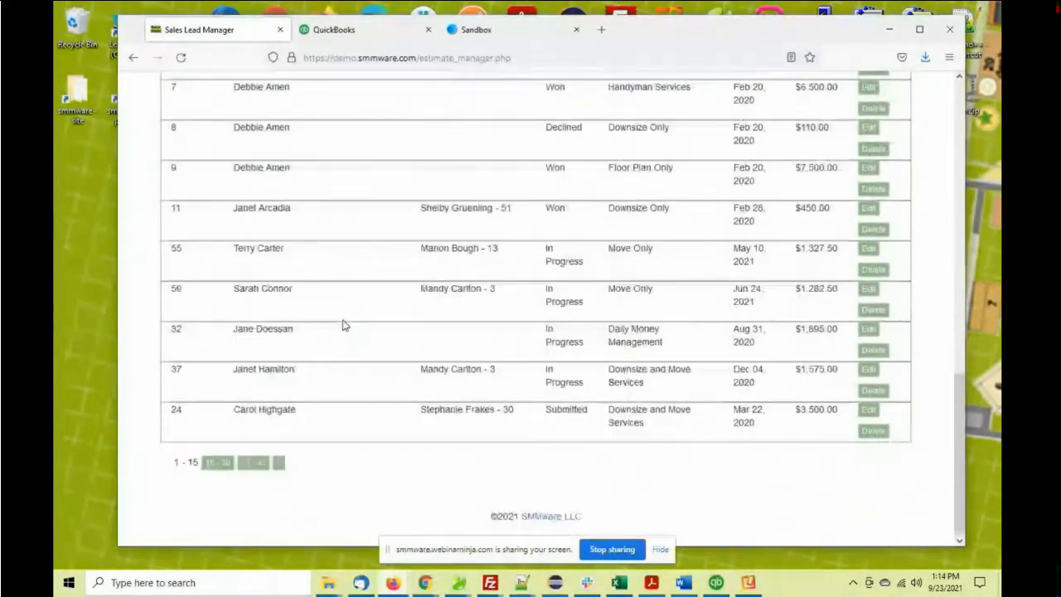
scroll(344, 326, "up", 5)
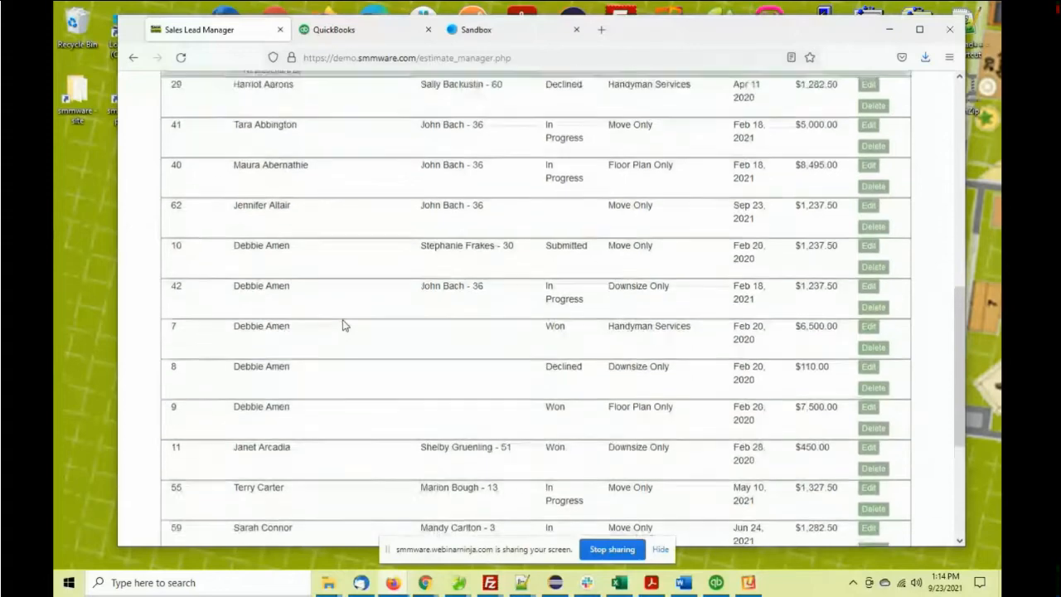
scroll(344, 325, "up", 10)
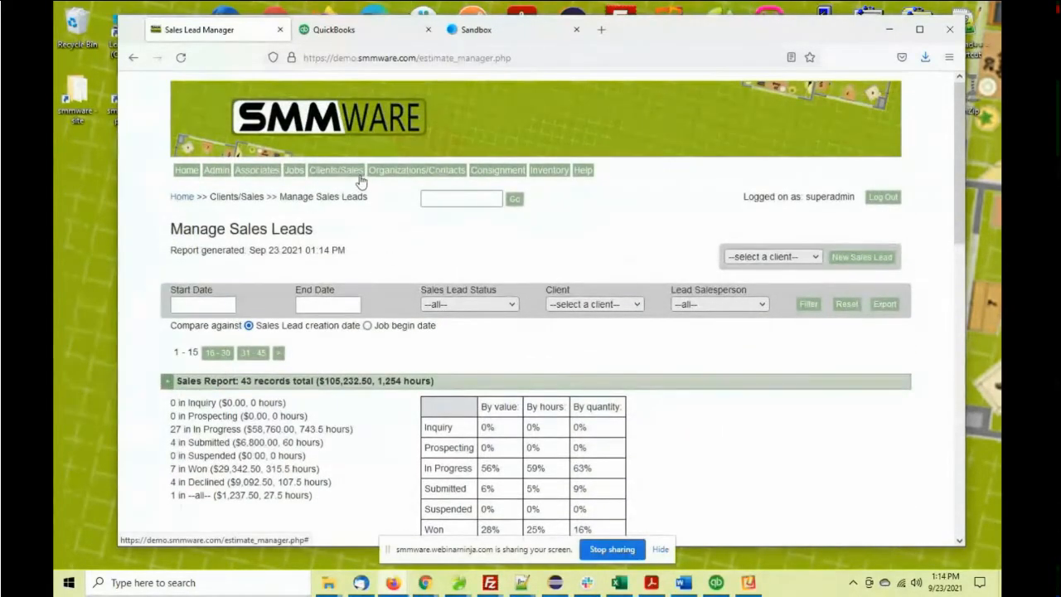
- Go to Manage Jobs and open the first listed job for editing
mouse_move(295, 172)
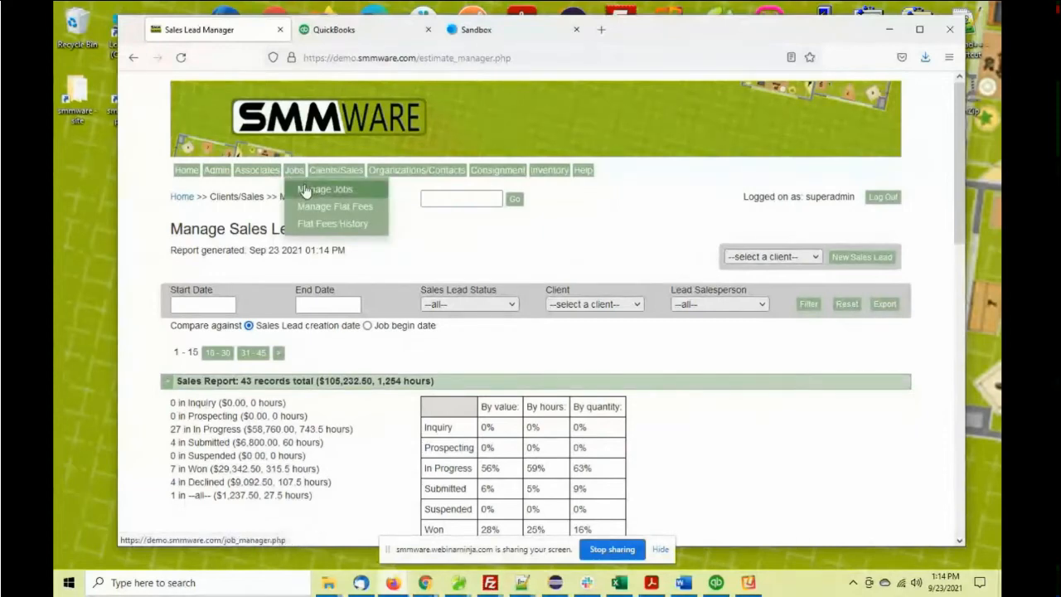
left_click(305, 190)
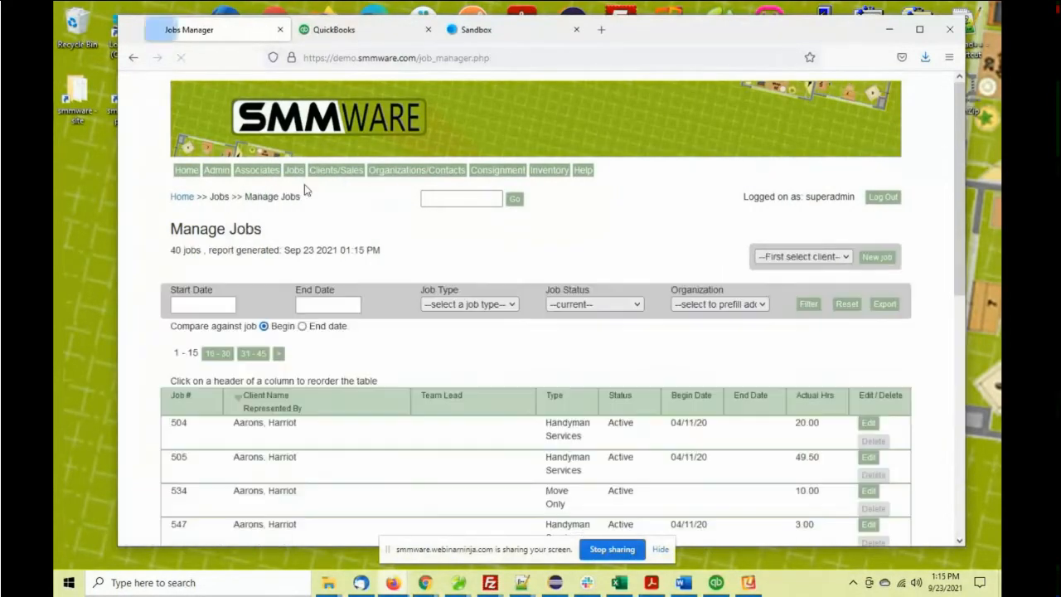
scroll(387, 238, "down", 2)
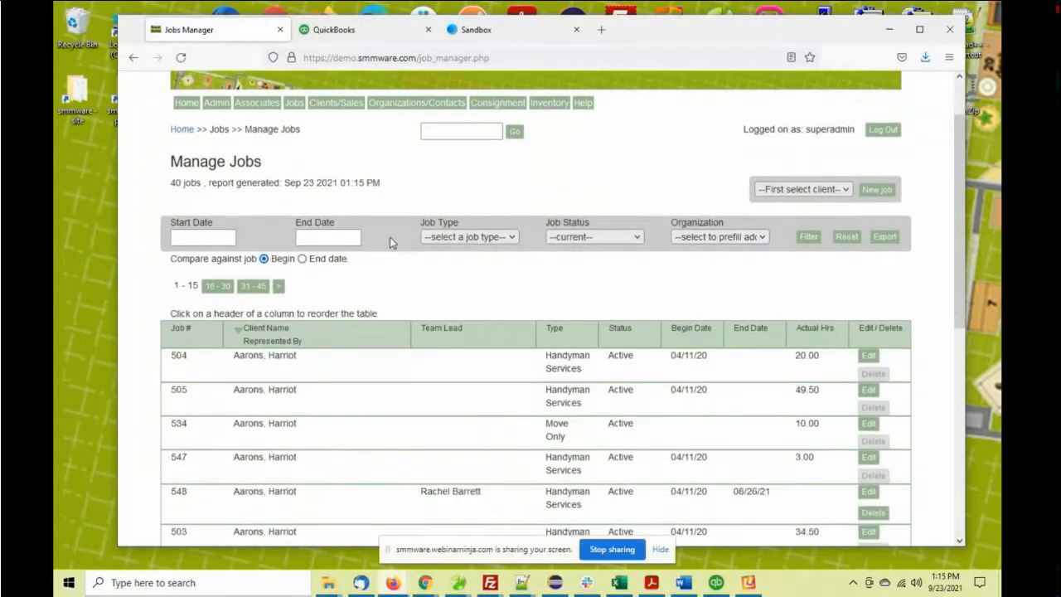
left_click(869, 356)
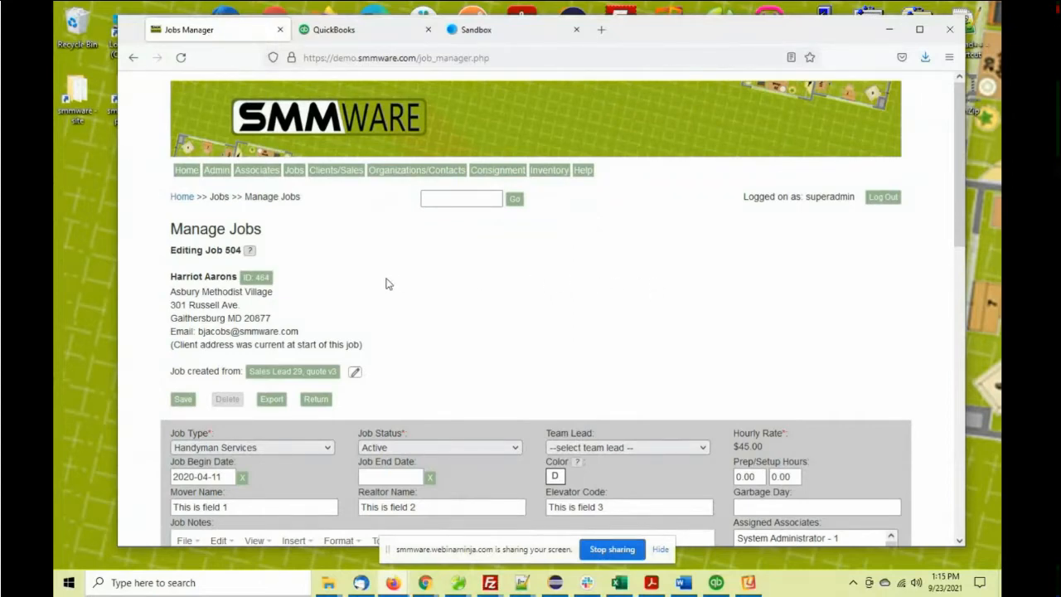
- Examine the job's details, notes, assigned associates and moving information, including the choices for prefilling the new address
scroll(386, 284, "down", 3)
scroll(394, 269, "down", 3)
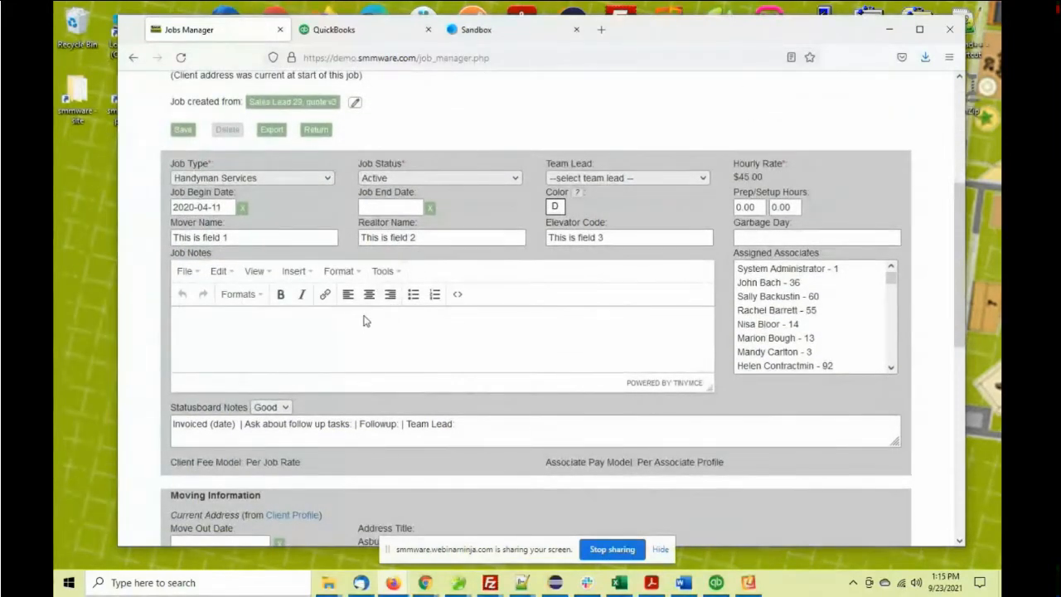
scroll(365, 321, "down", 1)
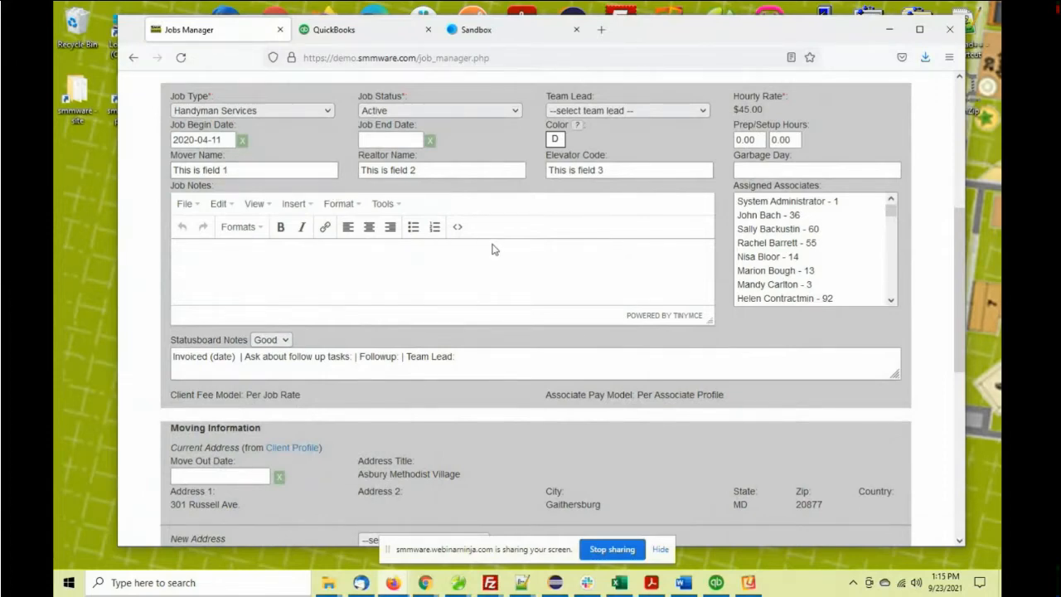
scroll(504, 246, "down", 1)
scroll(473, 241, "up", 1)
scroll(325, 316, "down", 3)
scroll(325, 323, "down", 1)
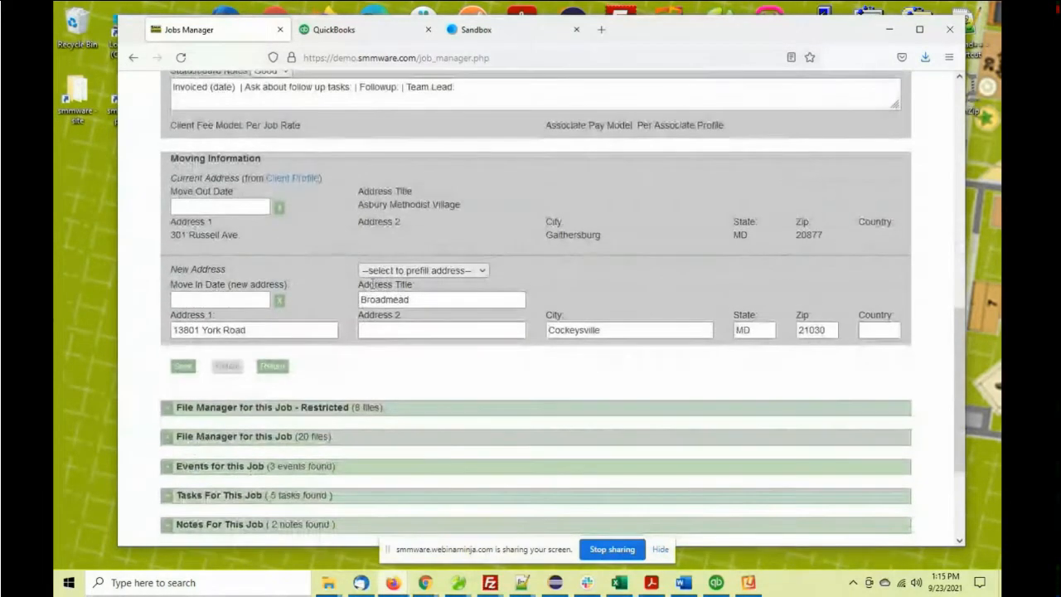
left_click(383, 272)
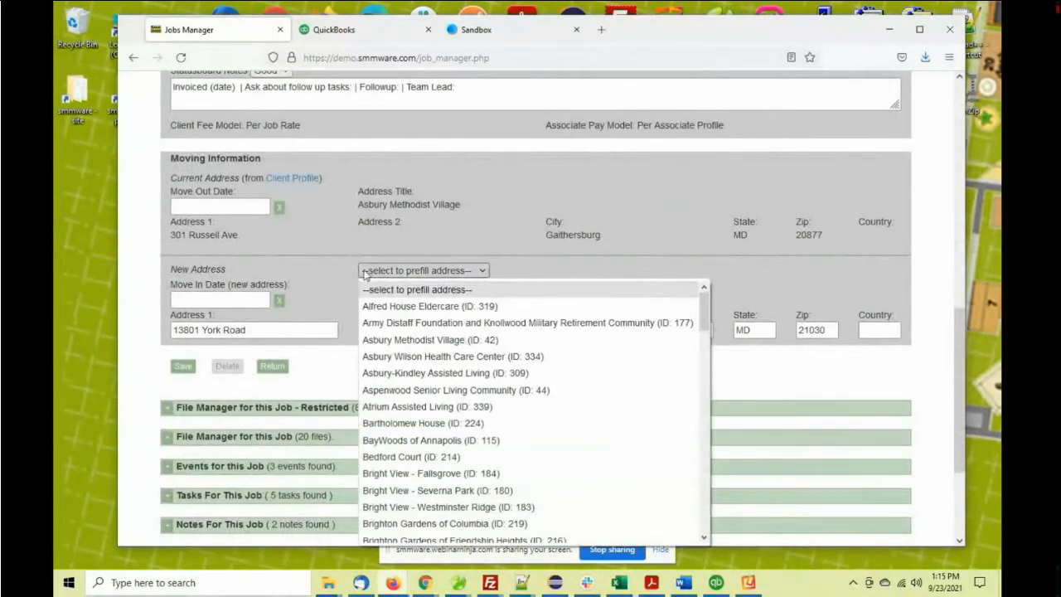
left_click(327, 230)
scroll(332, 193, "up", 4)
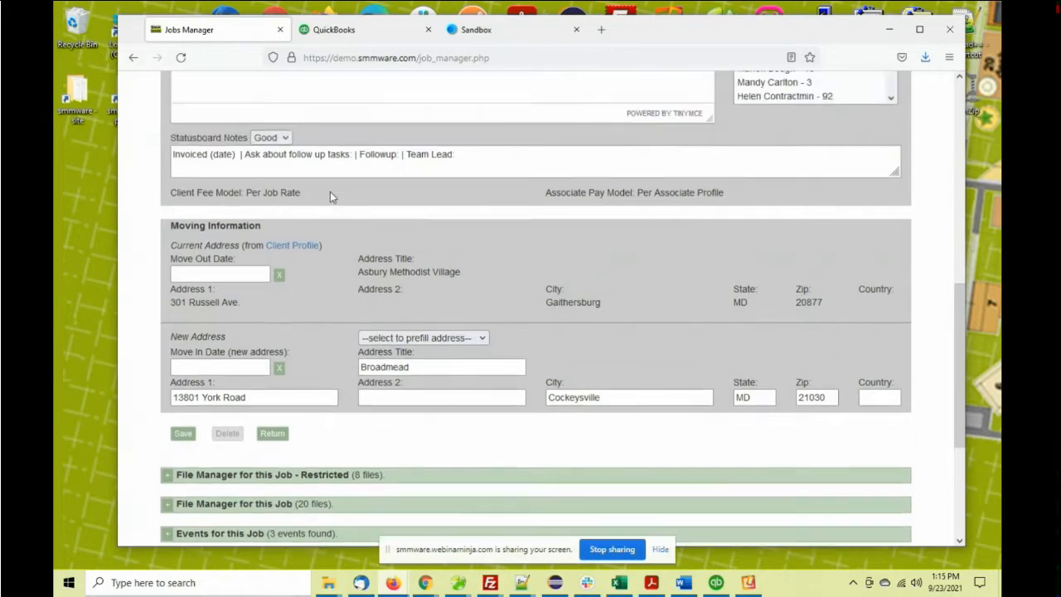
scroll(330, 193, "up", 2)
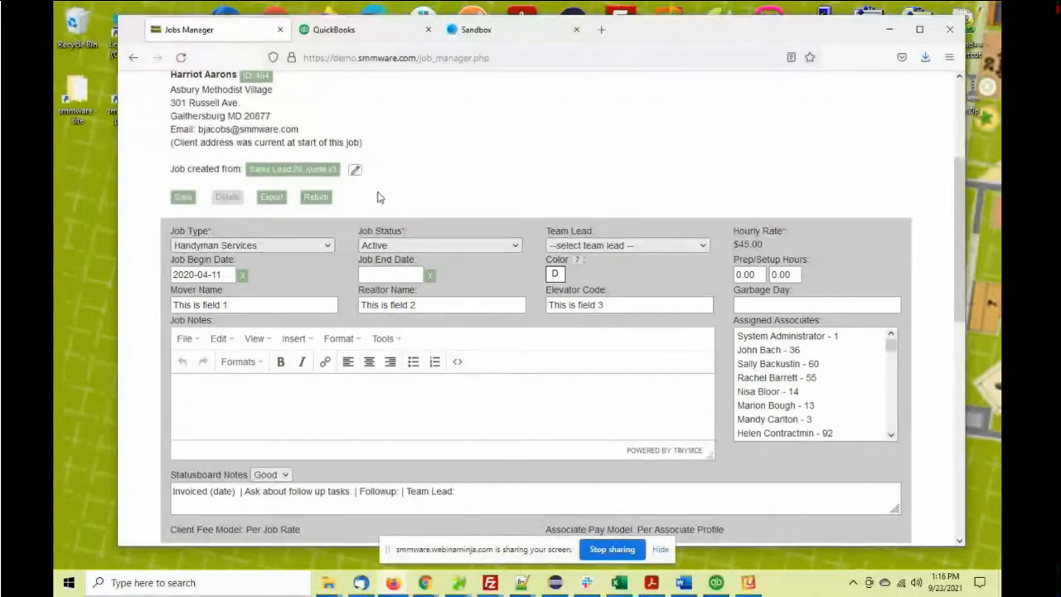
scroll(407, 181, "up", 3)
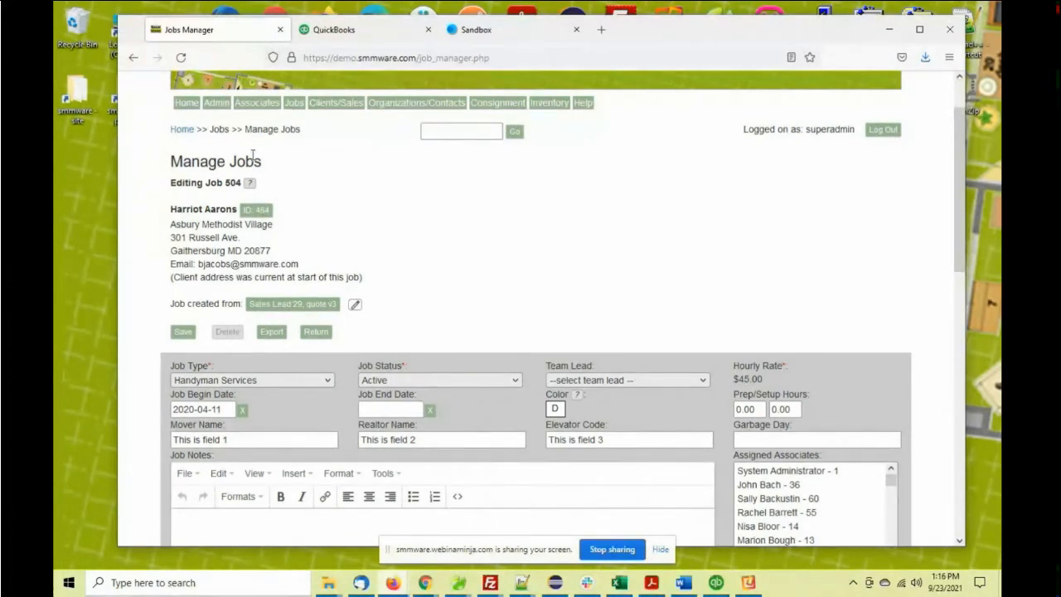
- Open Record My Hours/Mileage for the associate listed after System Administrator and review the entry form and existing entries
mouse_move(267, 110)
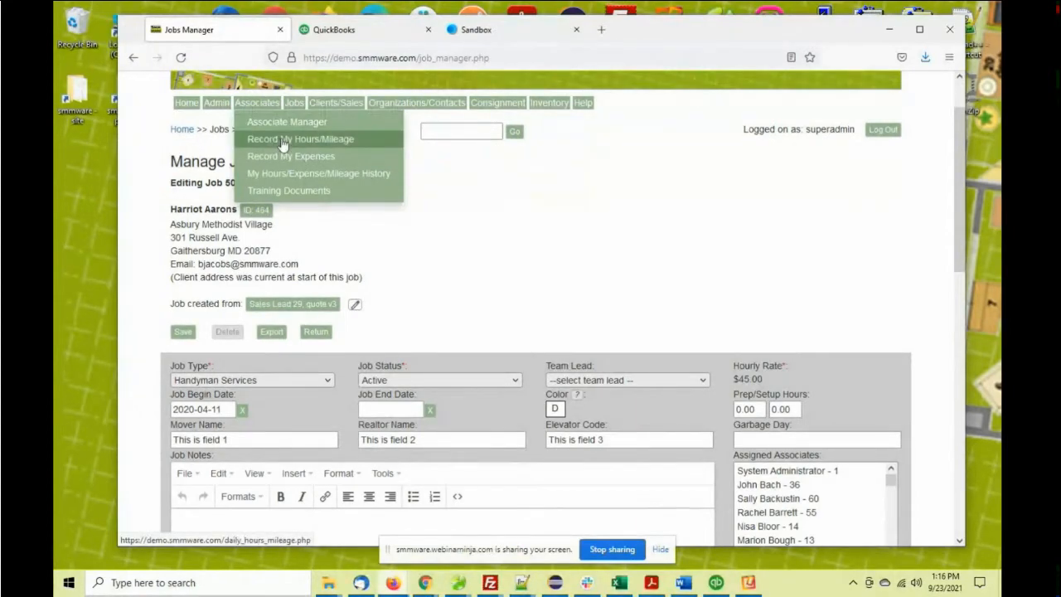
left_click(284, 141)
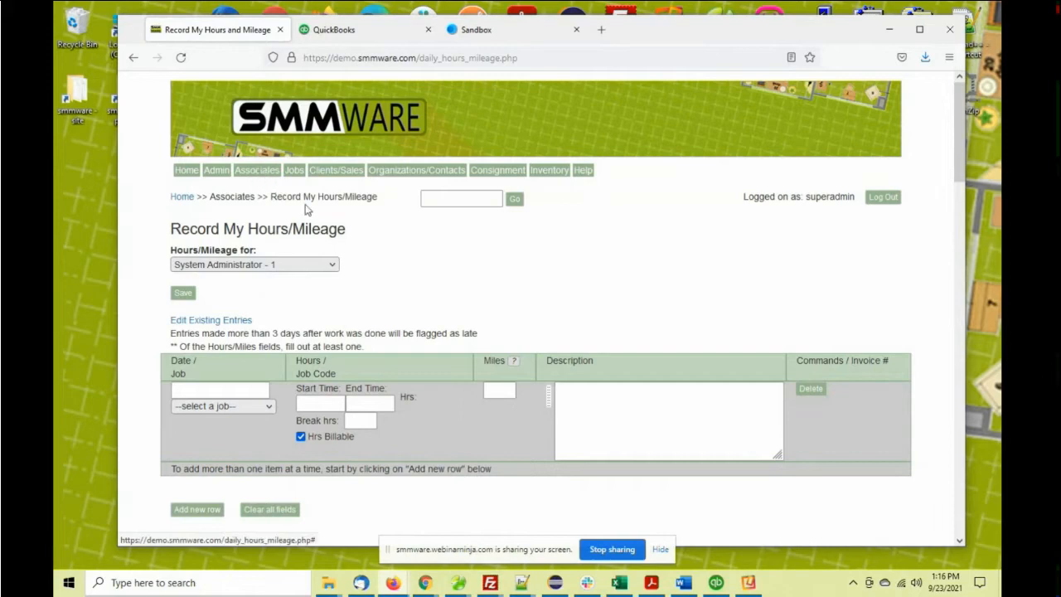
left_click(305, 265)
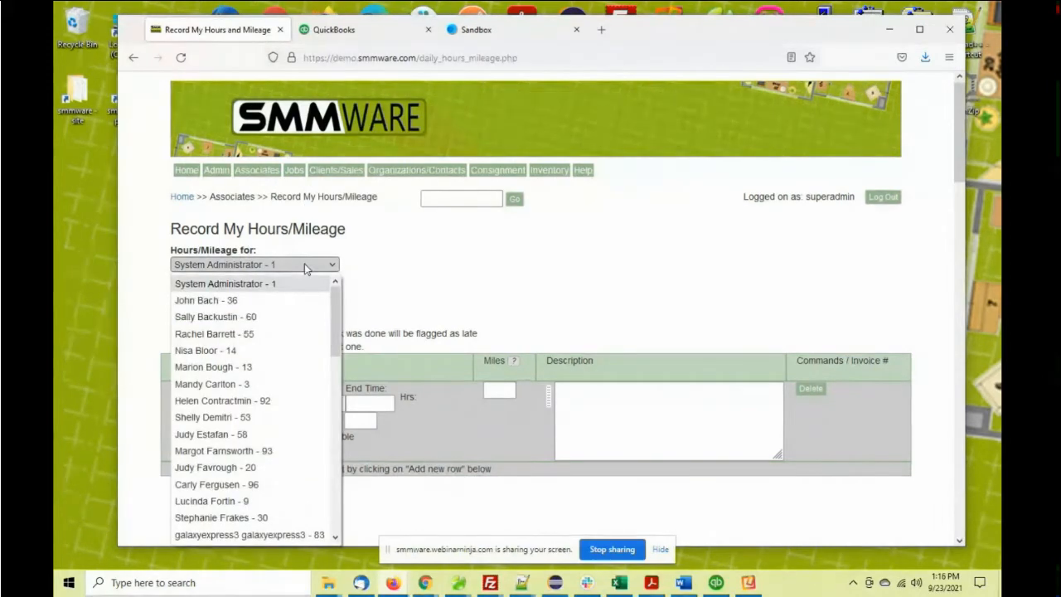
left_click(290, 303)
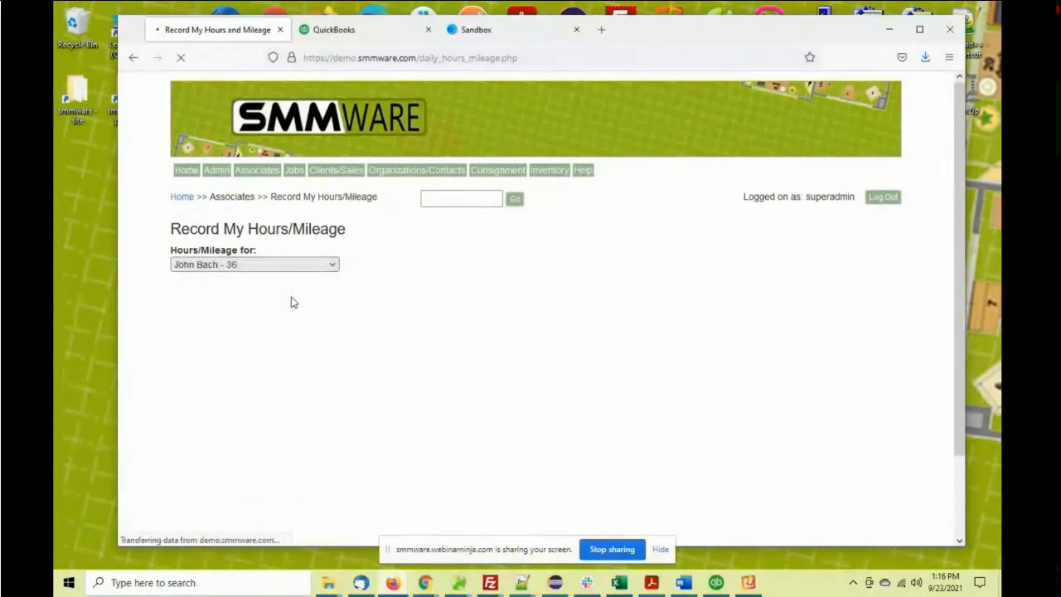
scroll(390, 266, "down", 2)
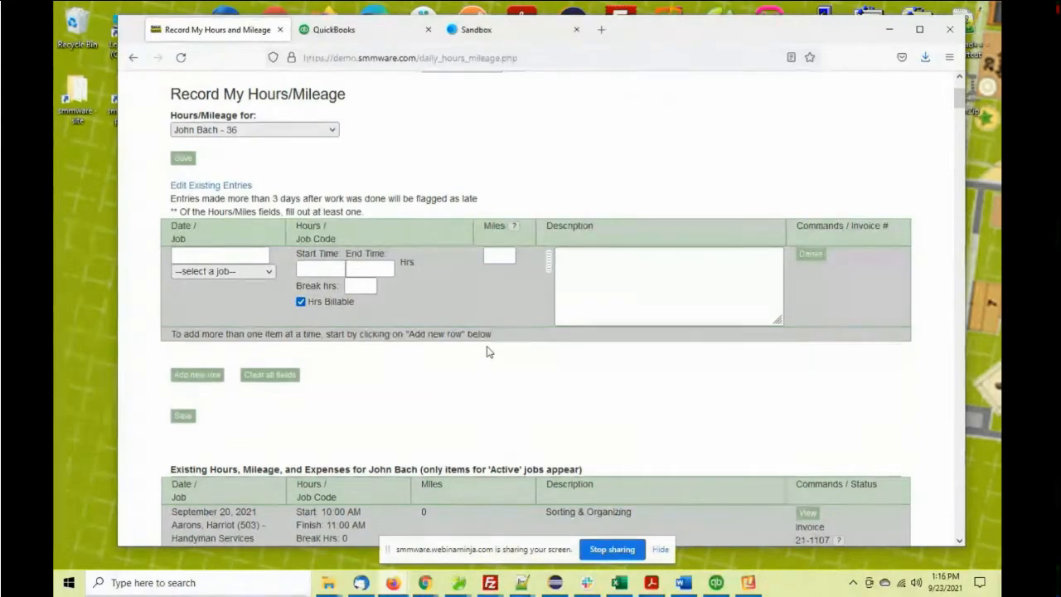
scroll(488, 352, "down", 3)
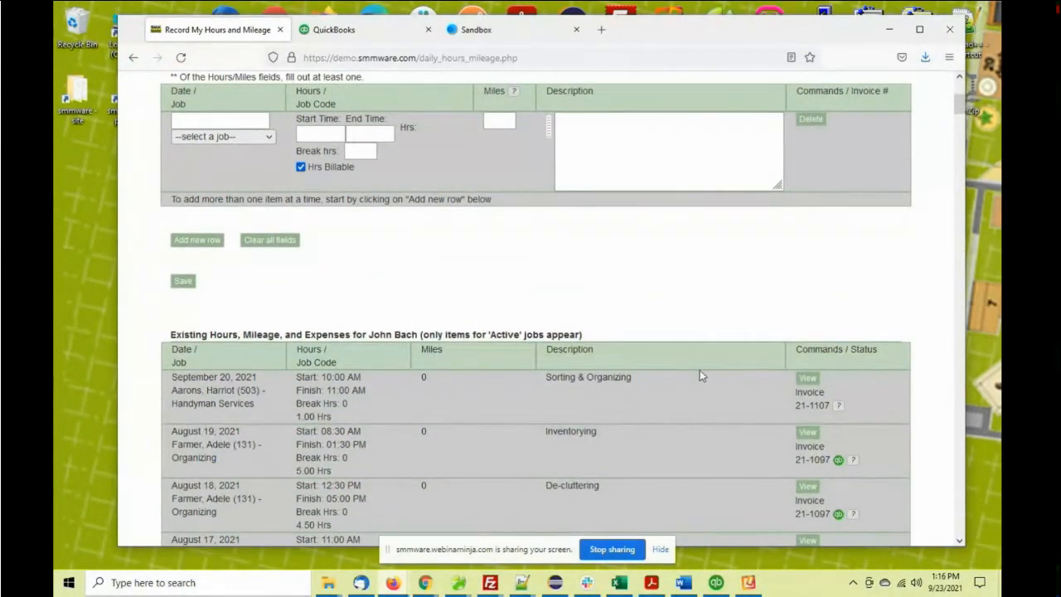
- Start a new hours entry dated September 22, 2021 for Handyman Services job 504
scroll(638, 327, "up", 5)
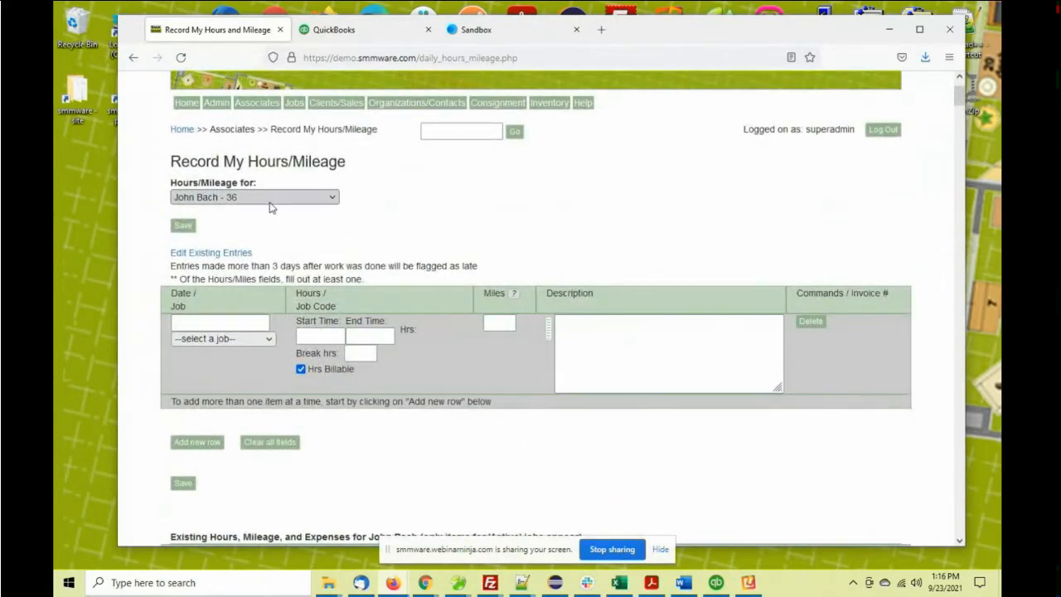
left_click(217, 323)
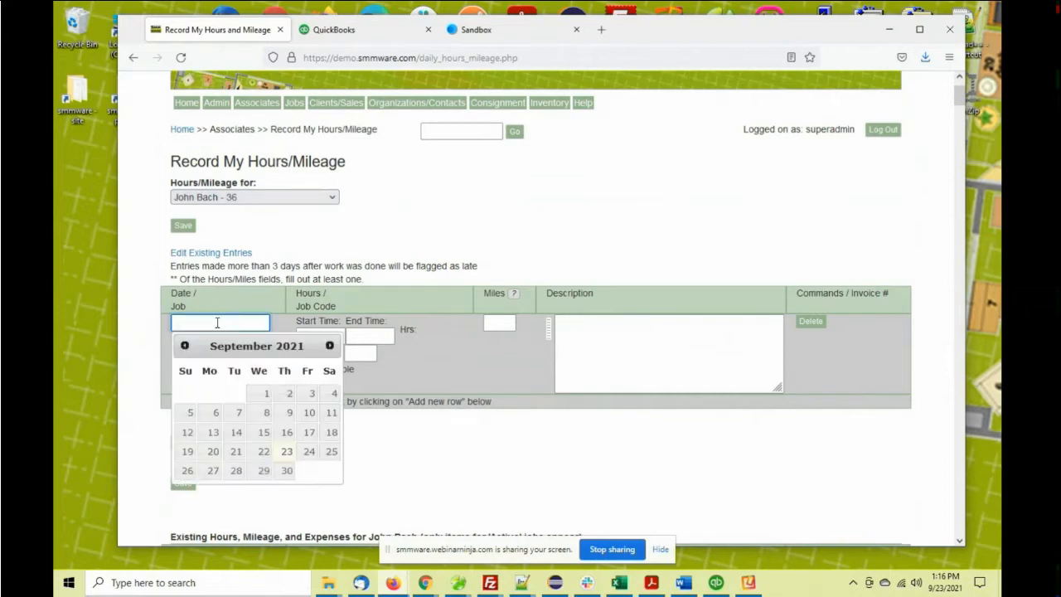
left_click(263, 451)
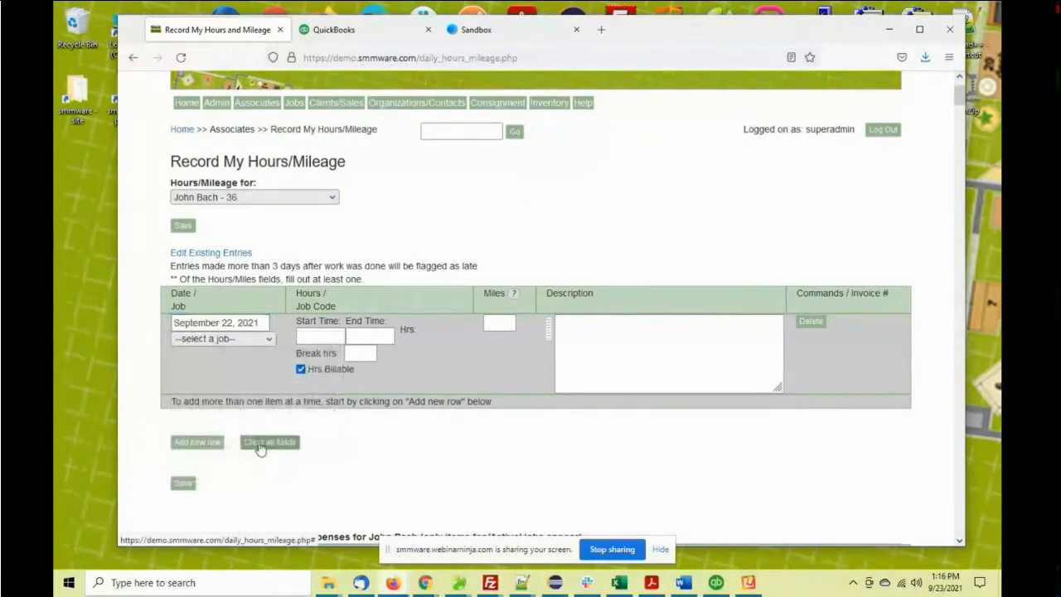
left_click(244, 344)
left_click(241, 180)
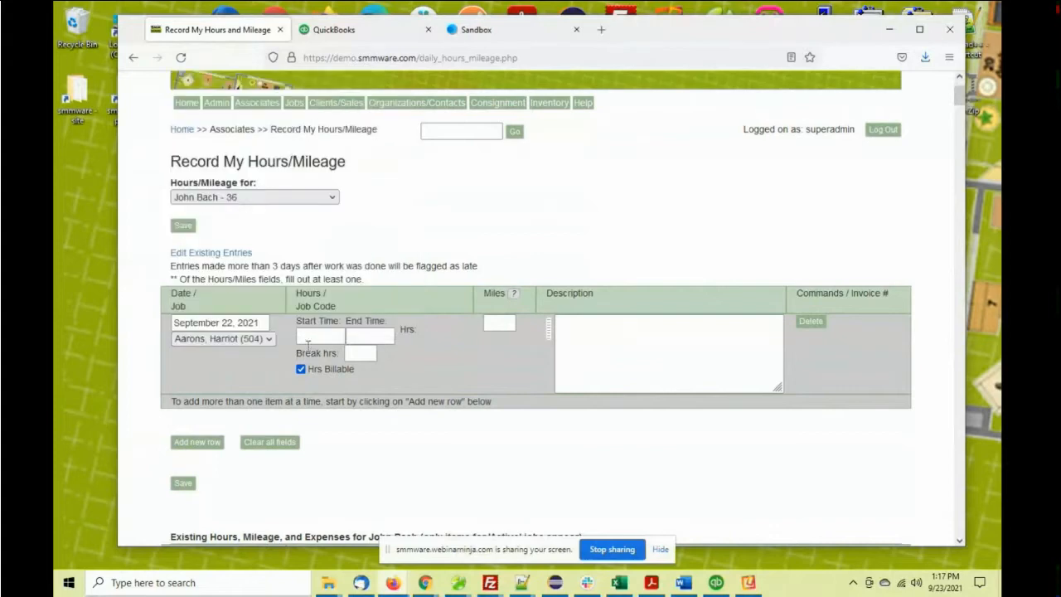
- Set the hours entry's start time to 01:00 PM and its end time to 03:00 PM
left_click(313, 336)
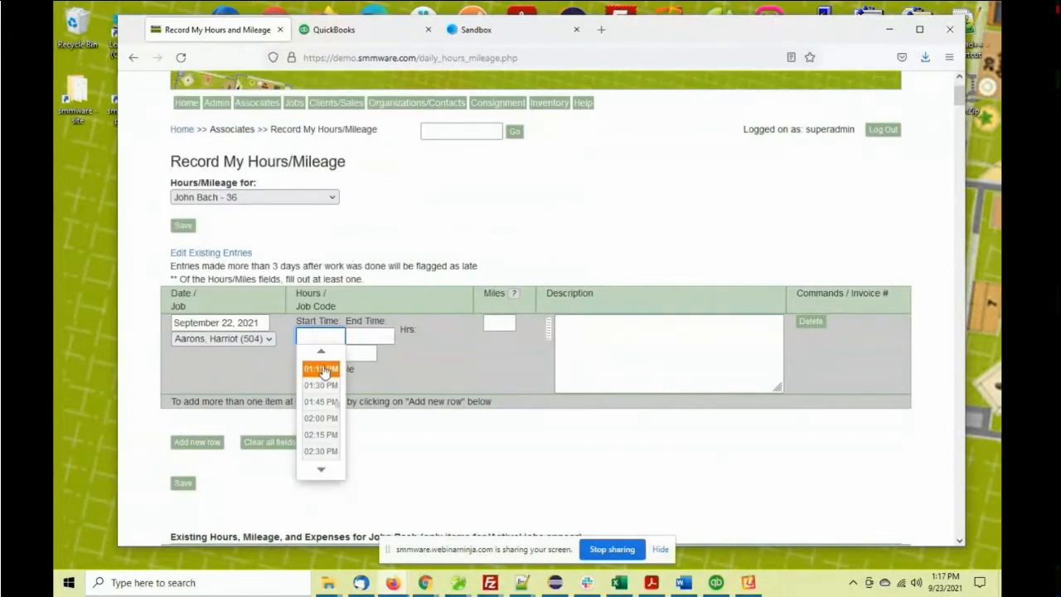
scroll(322, 371, "up", 1)
left_click(322, 369)
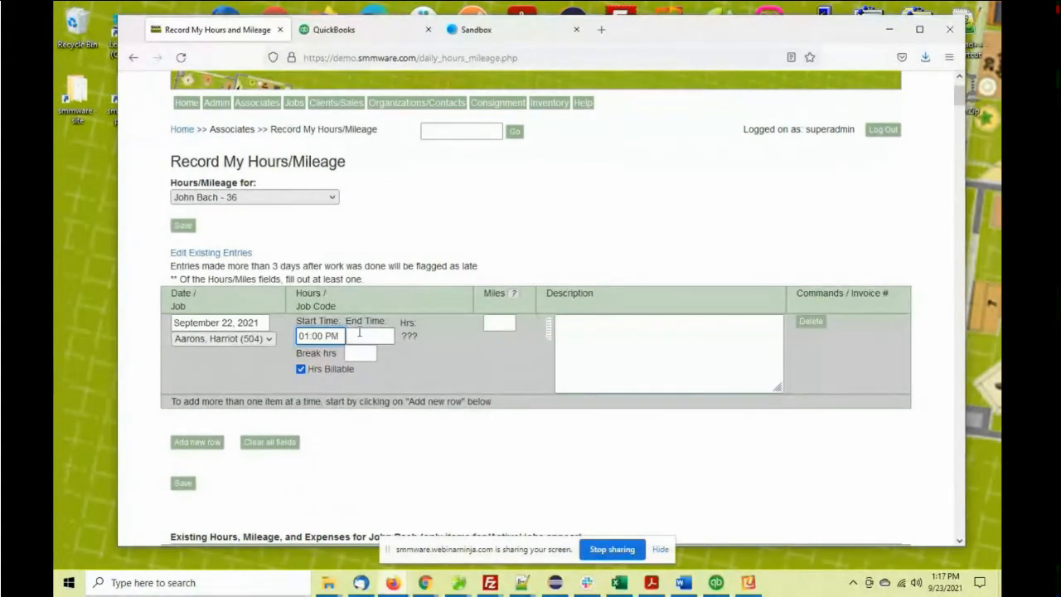
left_click(359, 332)
scroll(371, 423, "down", 1)
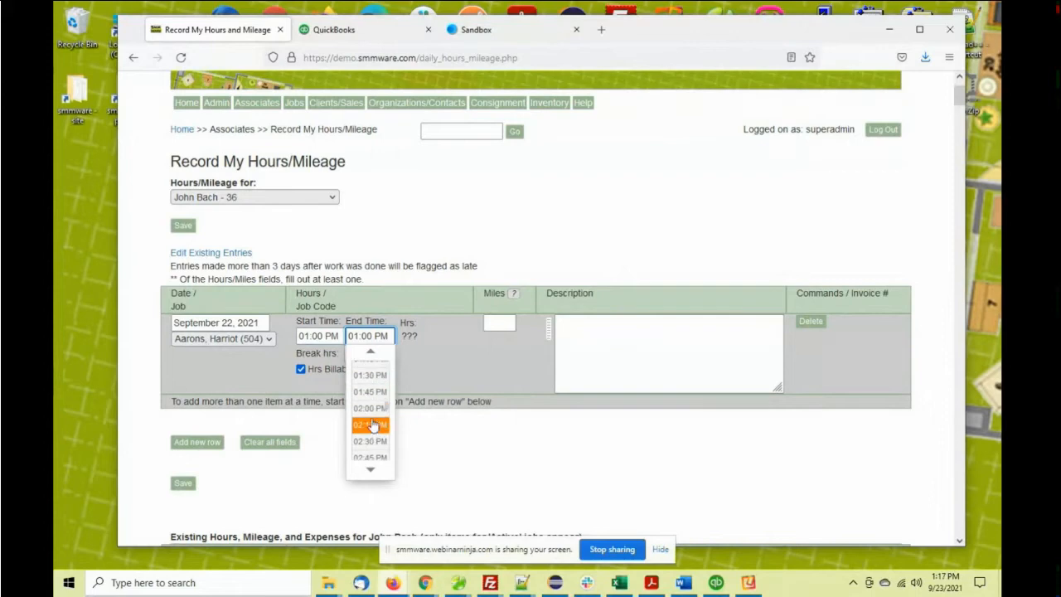
scroll(372, 425, "down", 1)
left_click(373, 432)
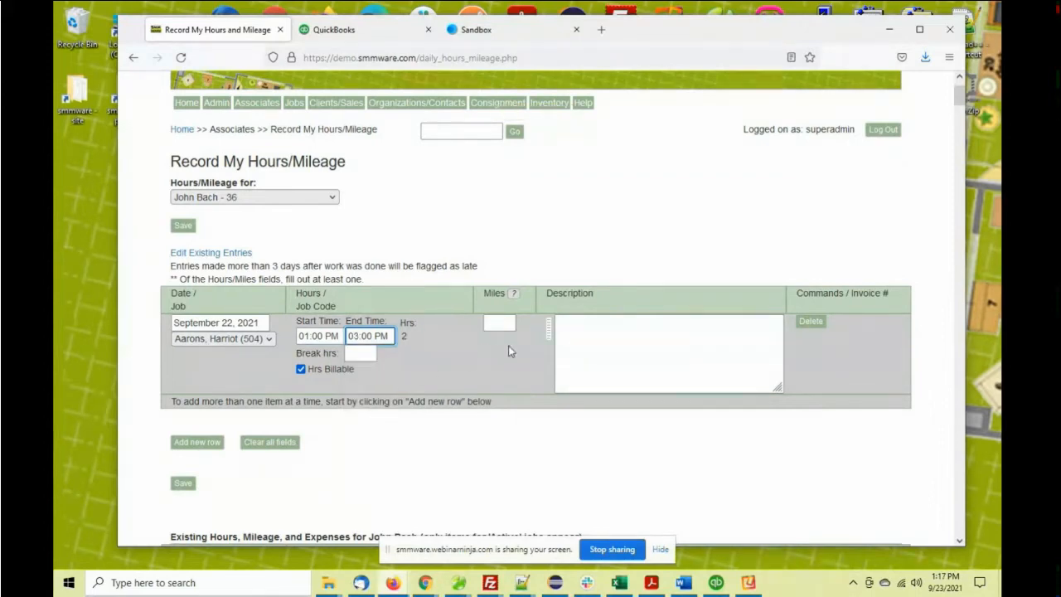
- Fill the description with the predefined text Unpacking, save the hours entry and return to the entry form
left_click(564, 323)
left_click(548, 329)
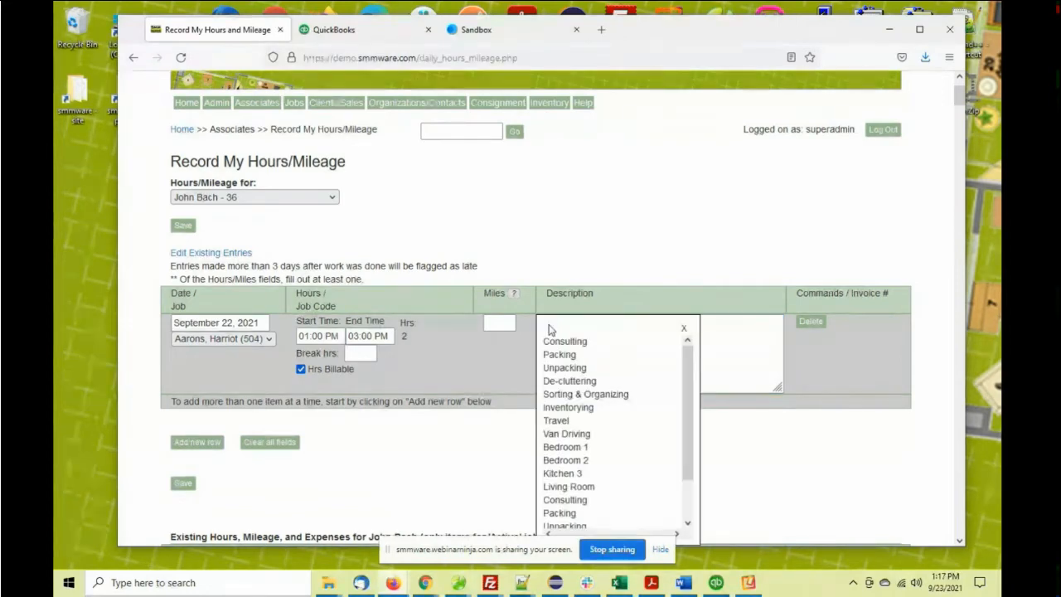
left_click(568, 368)
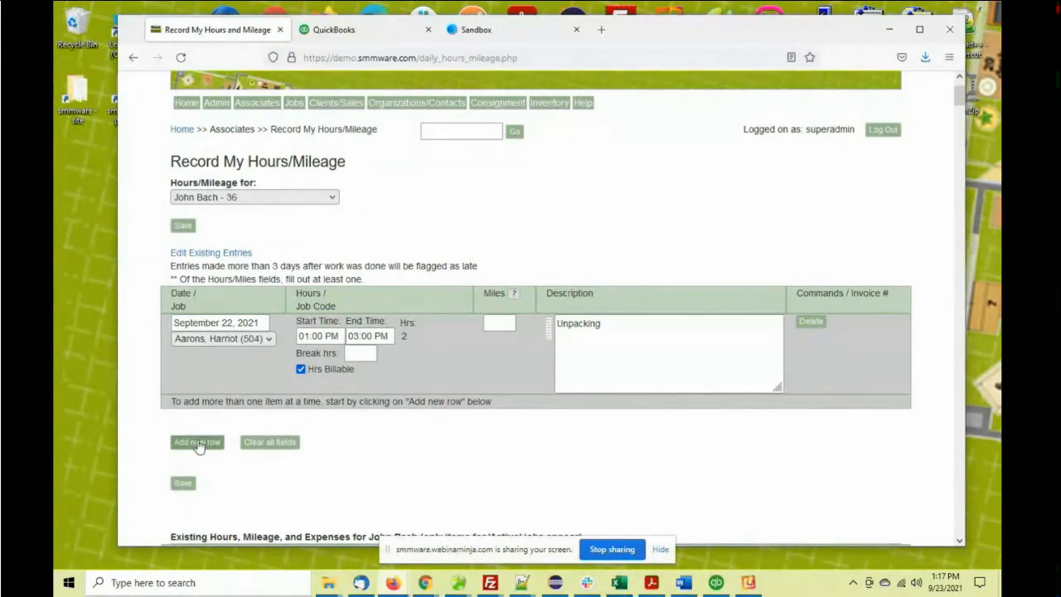
left_click(182, 484)
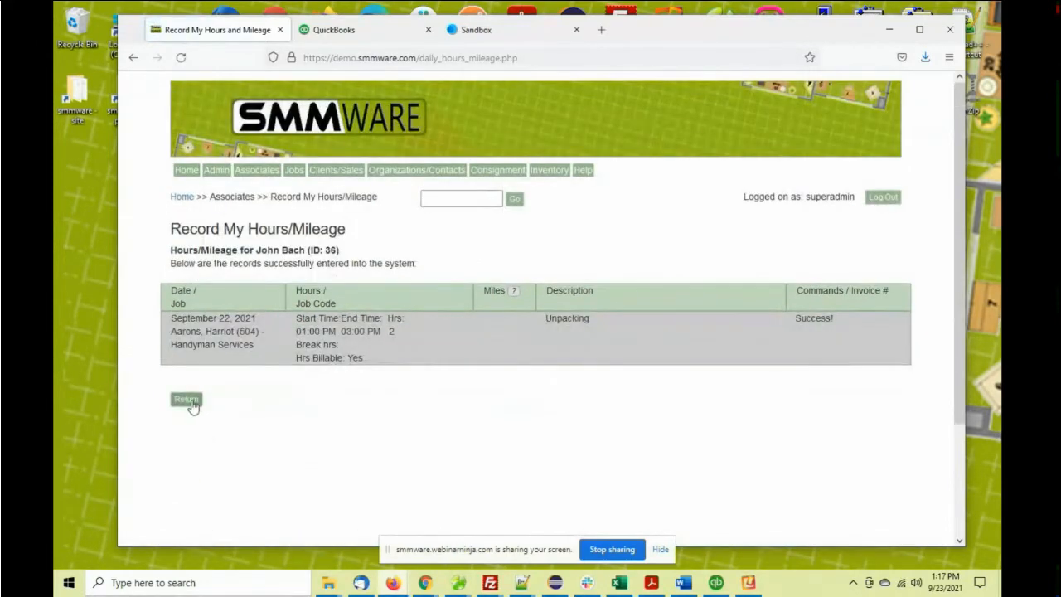
left_click(187, 401)
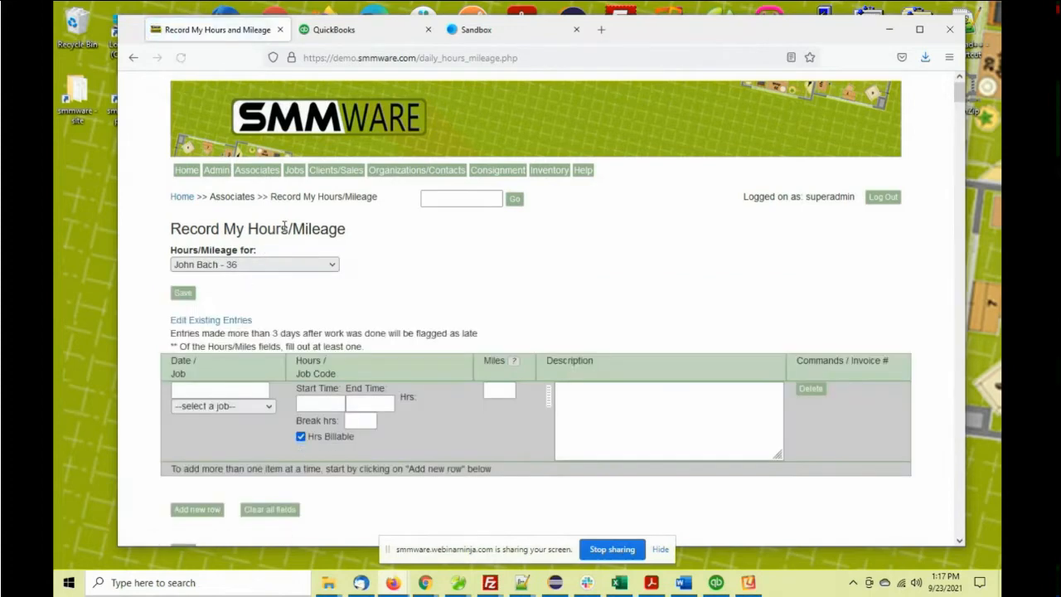
- Open Record My Expenses and make the new expense Reimbursable with Armel Inc. as the vendor
mouse_move(274, 174)
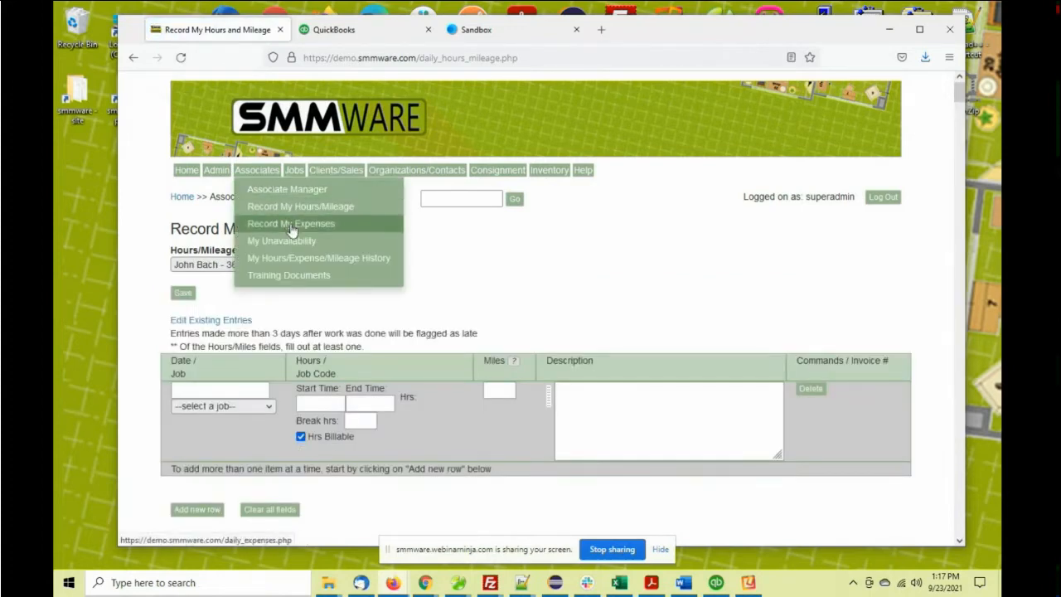
left_click(290, 224)
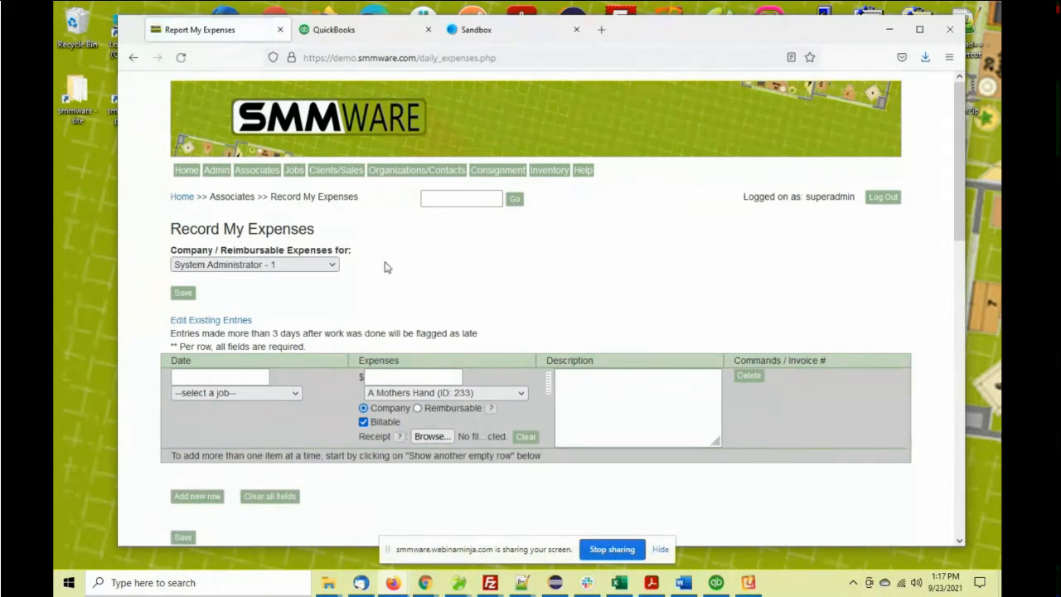
scroll(393, 267, "down", 3)
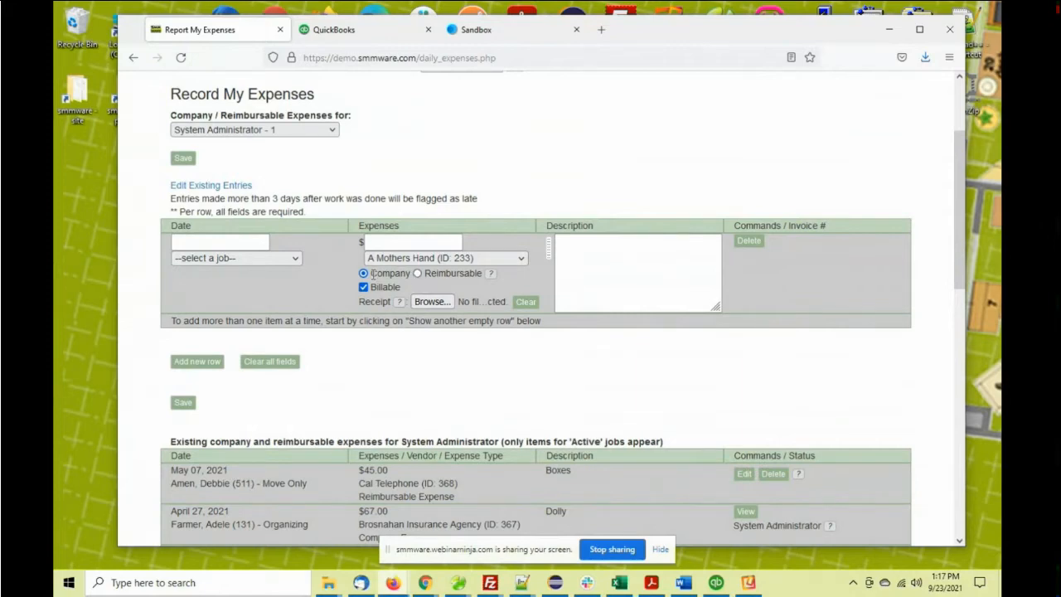
left_click(418, 275)
left_click(412, 259)
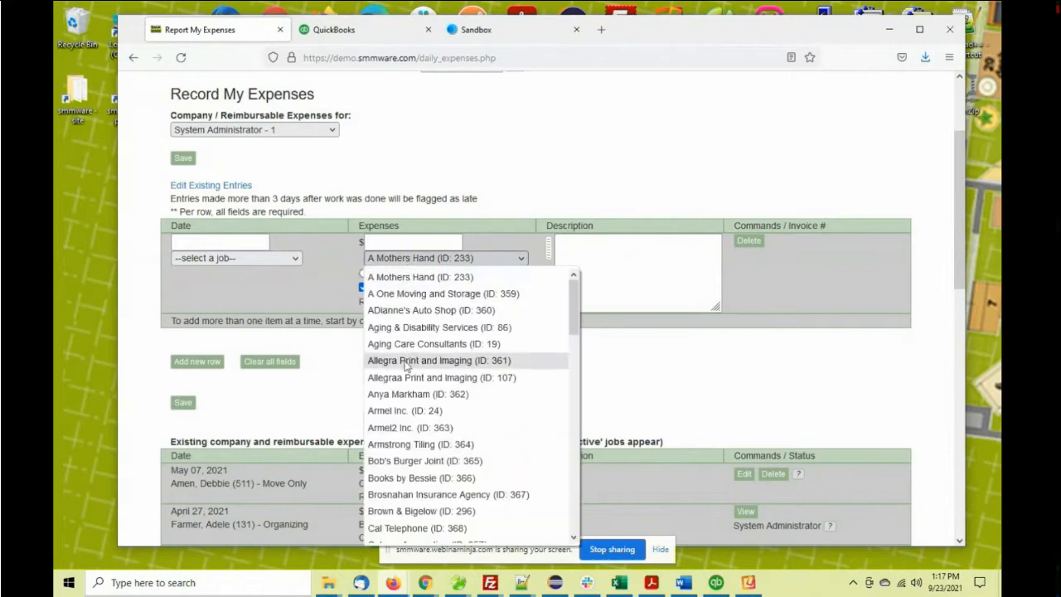
left_click(405, 410)
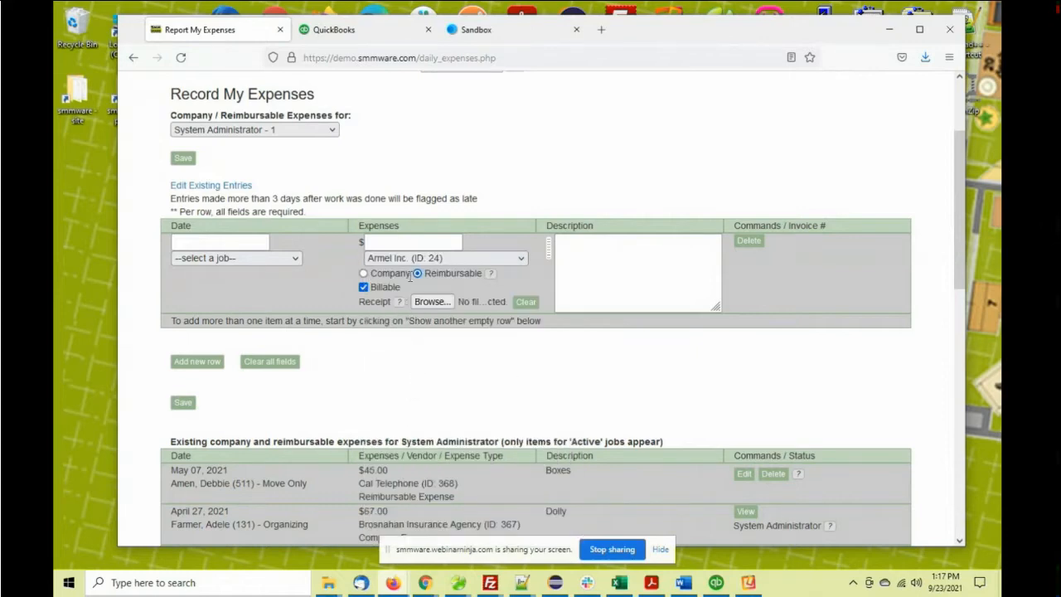
- Set the expense amount to $45, dated September 22, 2021, for Move Only job 516
left_click(399, 245)
type("45")
left_click(219, 242)
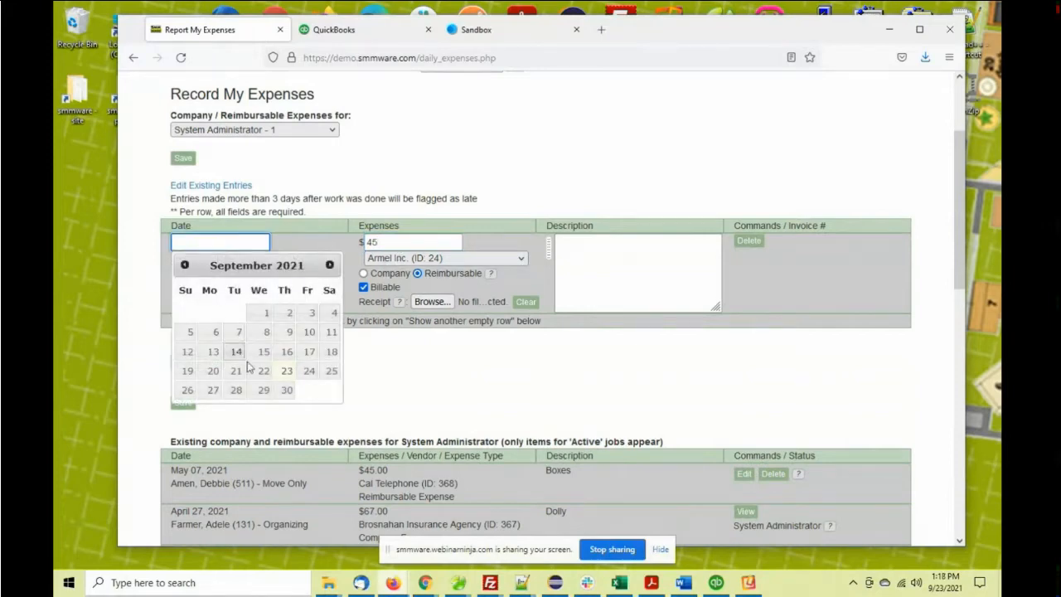
left_click(263, 372)
left_click(248, 258)
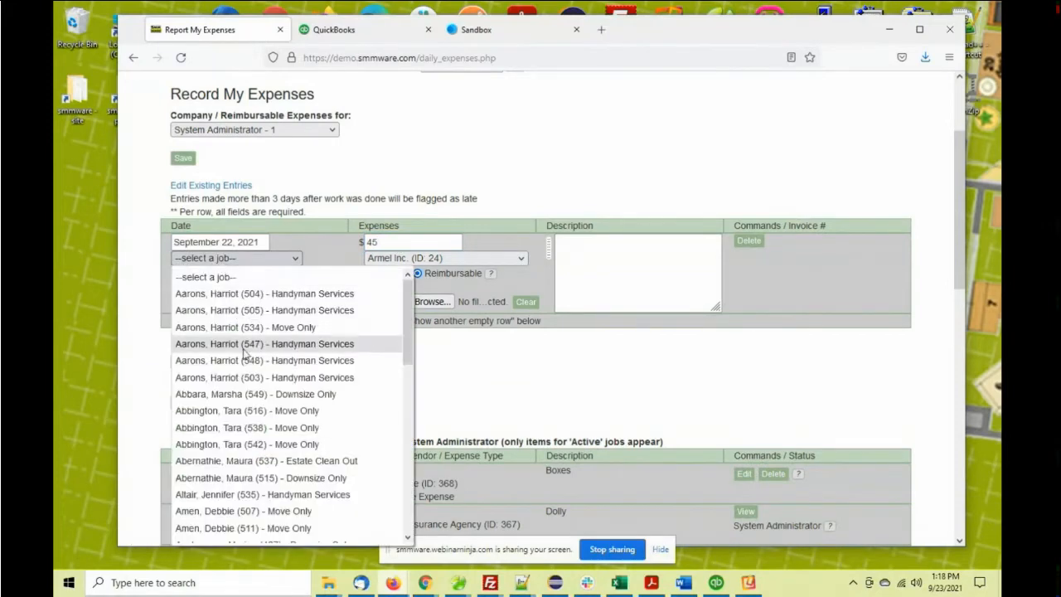
left_click(252, 411)
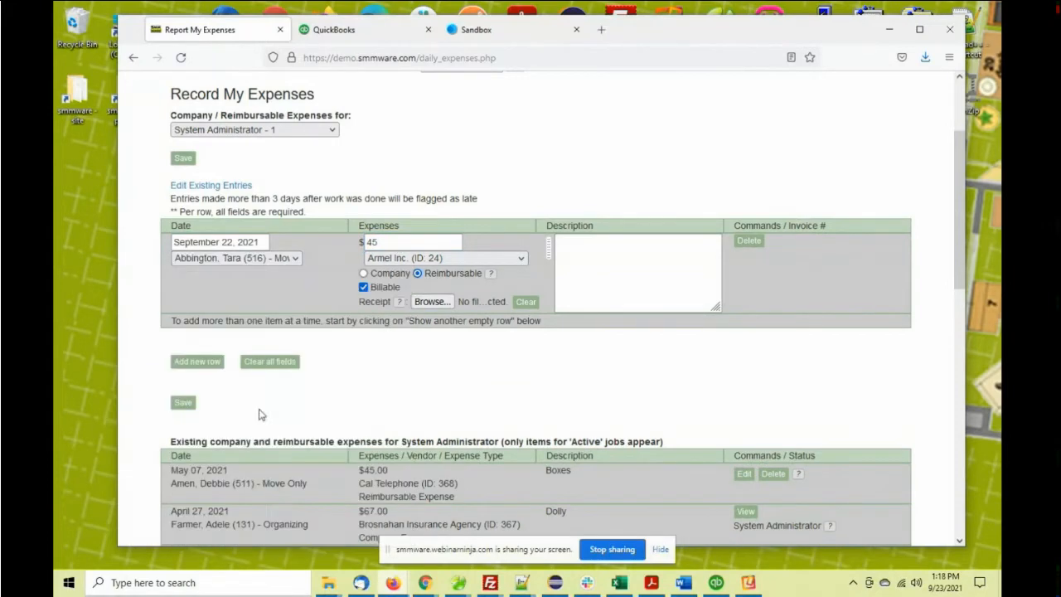
- Describe the expense as "purchased some hangers" and save it
left_click(560, 241)
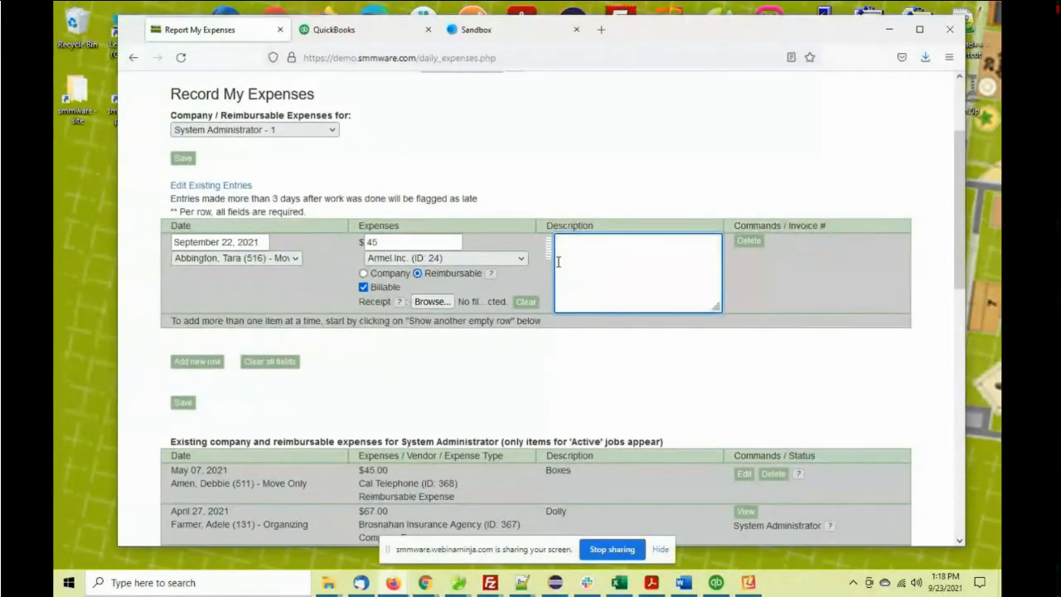
type("purchased some hangers")
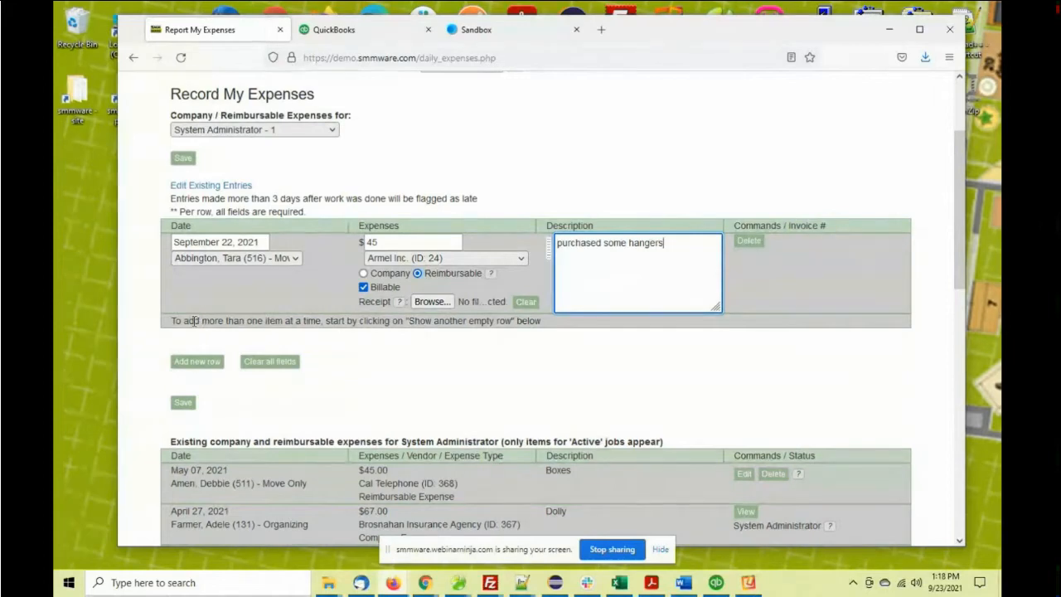
left_click(184, 402)
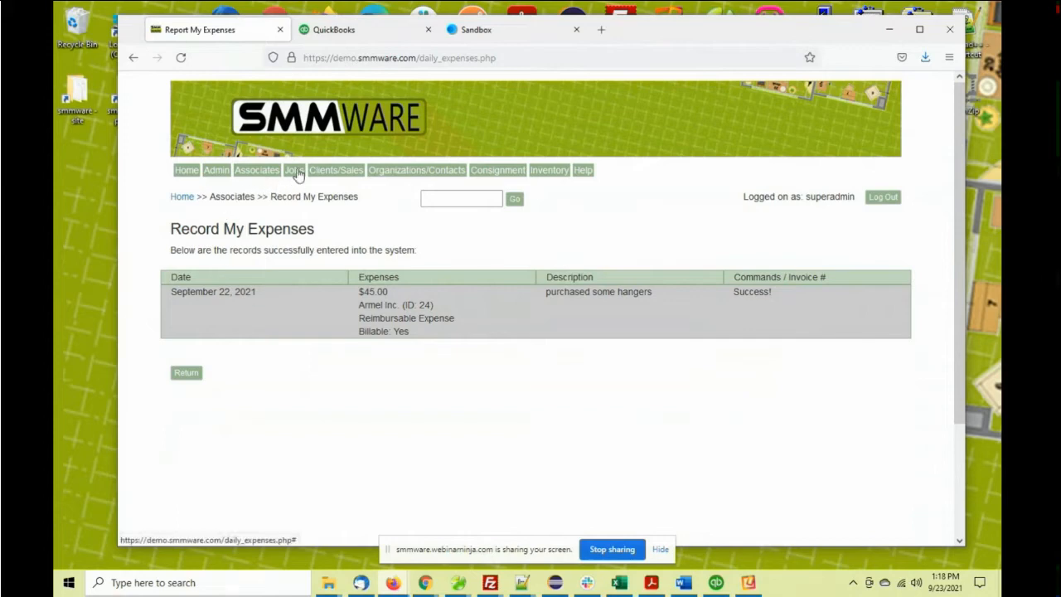
- Open Manage Flat Fees and start a fee dated September 22, 2021 for Move Only job 538
mouse_move(296, 174)
left_click(308, 207)
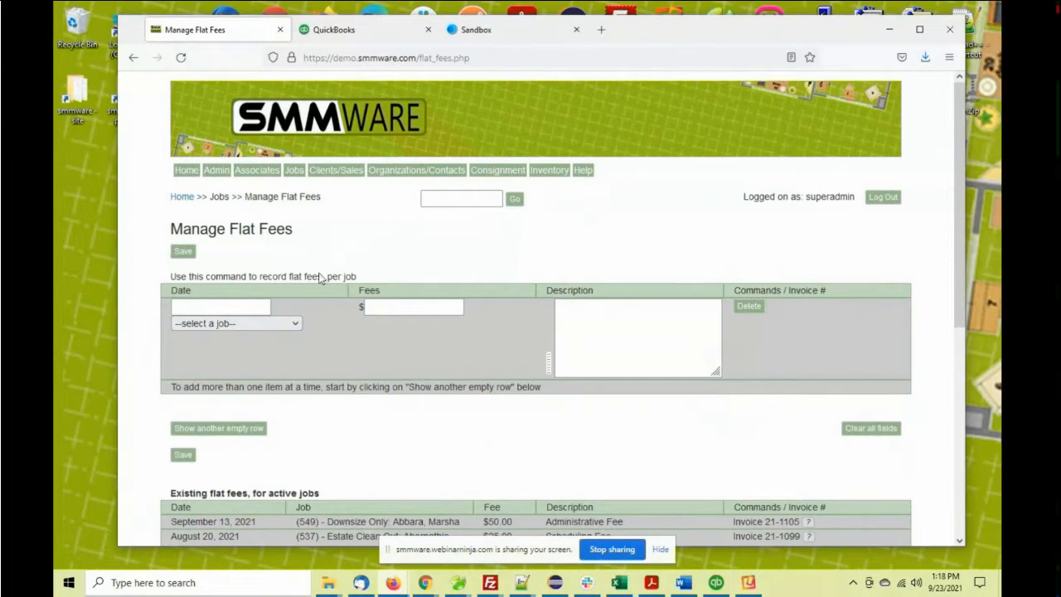
left_click(209, 306)
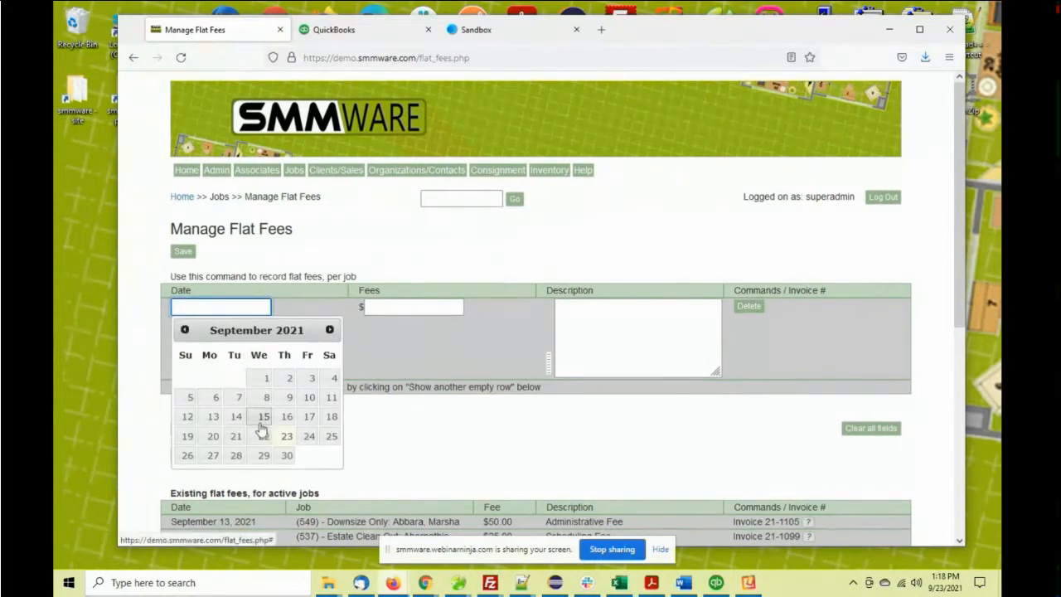
left_click(263, 436)
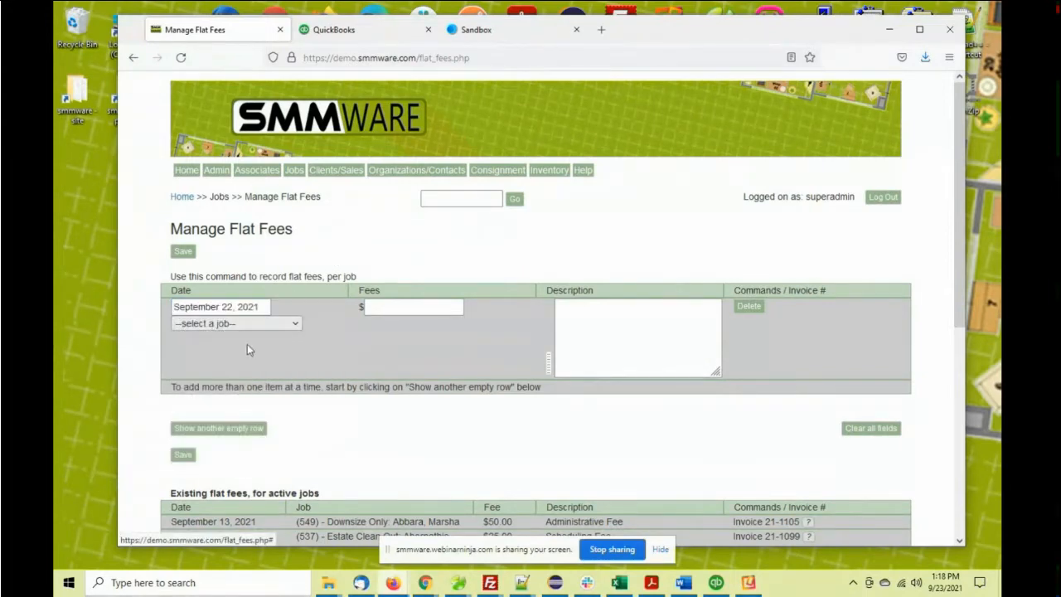
left_click(249, 324)
left_click(256, 233)
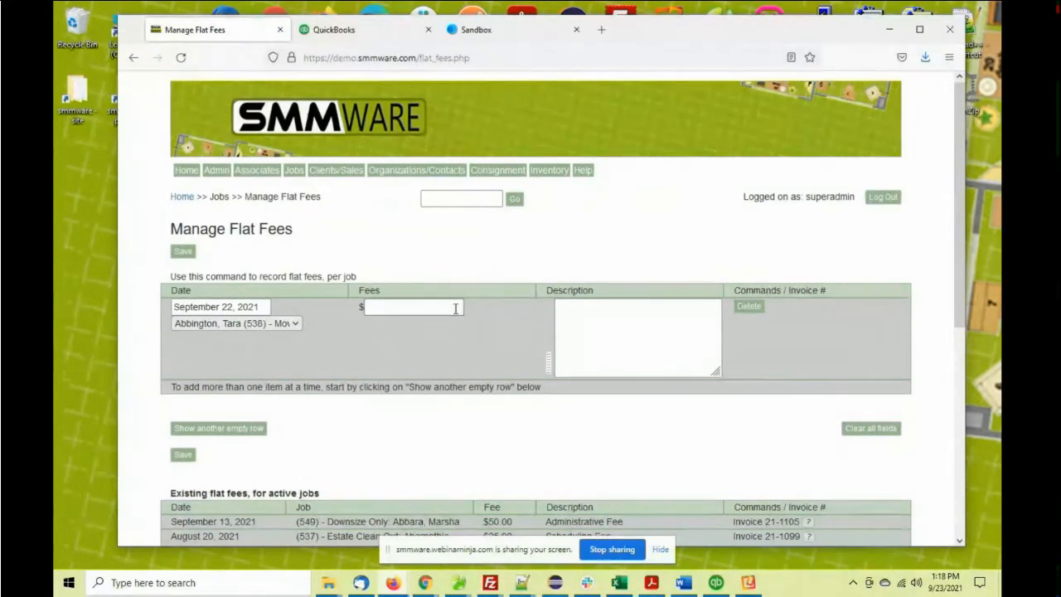
- Apply the predefined Boxes fee of $50 described as "Boxes for packing", save it and return to the flat fees form
left_click(548, 361)
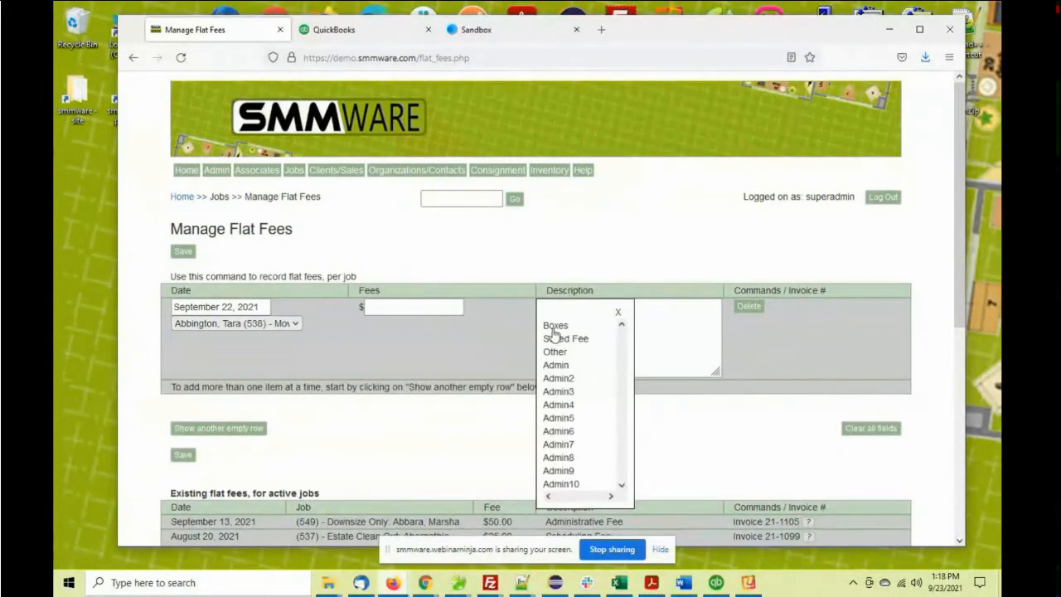
left_click(550, 336)
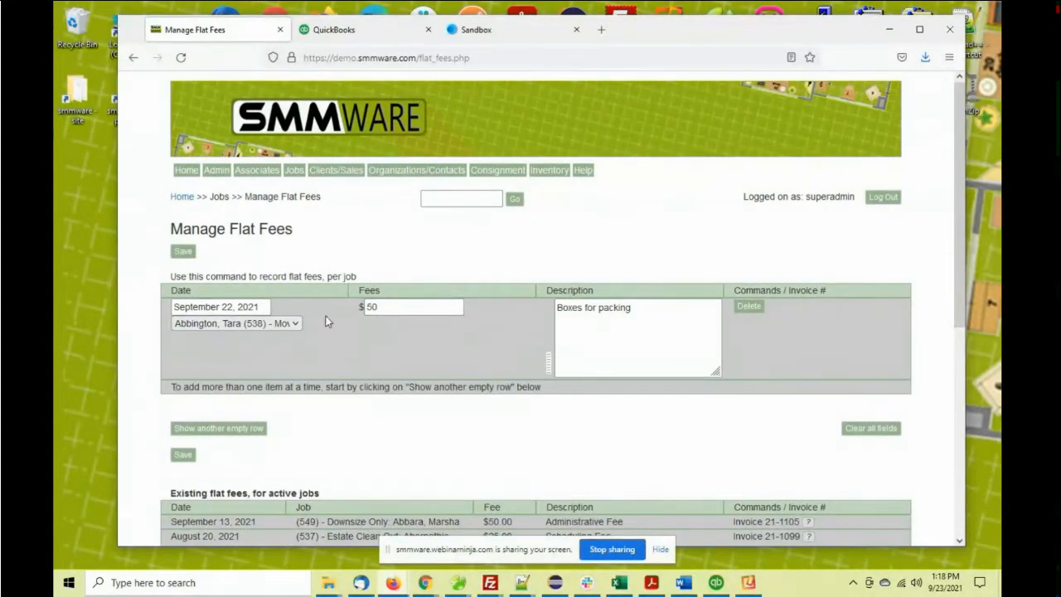
scroll(205, 403, "down", 3)
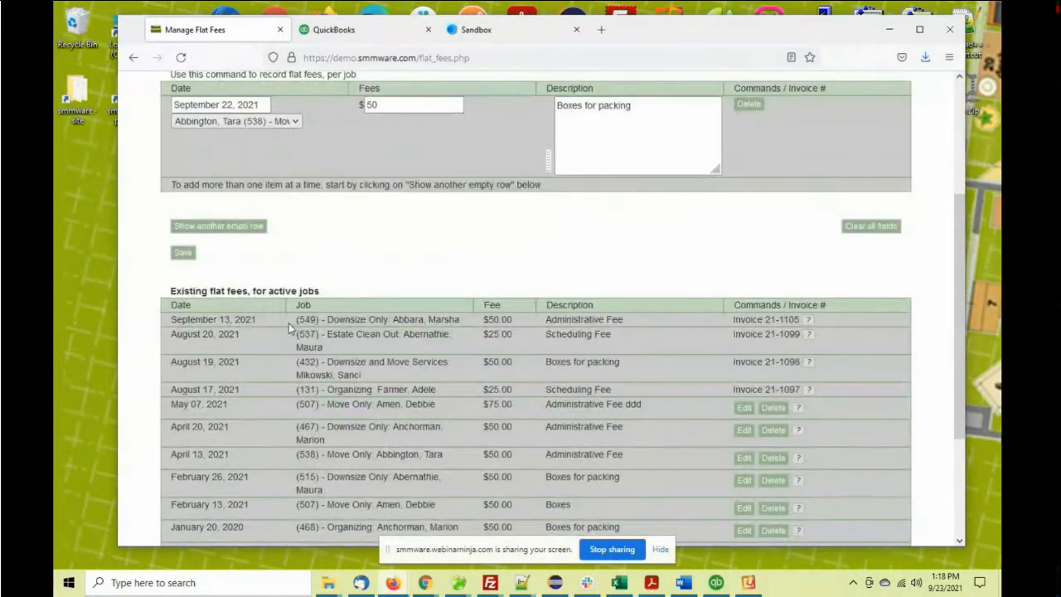
left_click(187, 257)
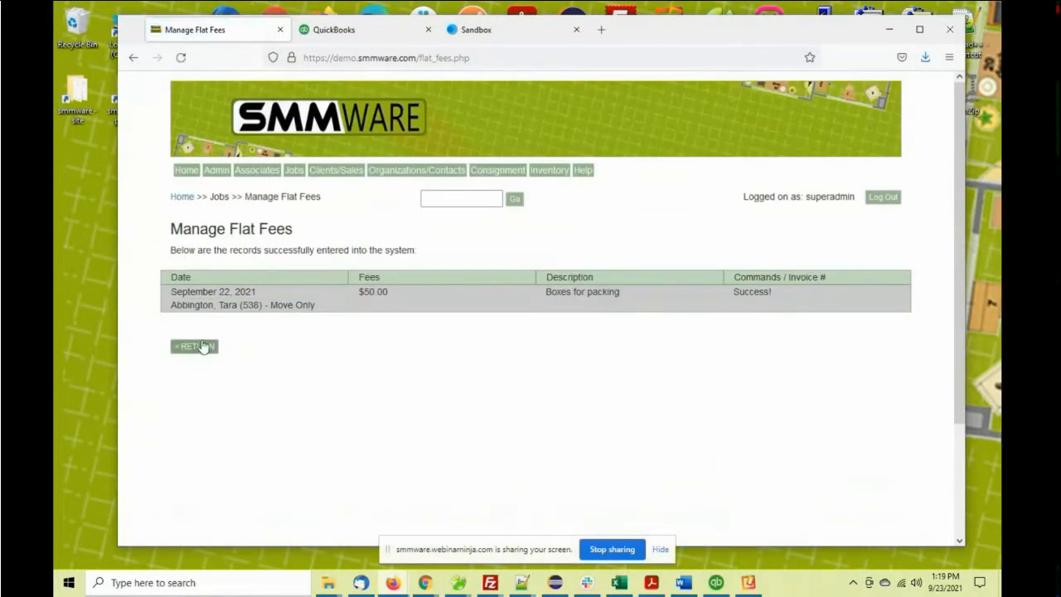
left_click(201, 346)
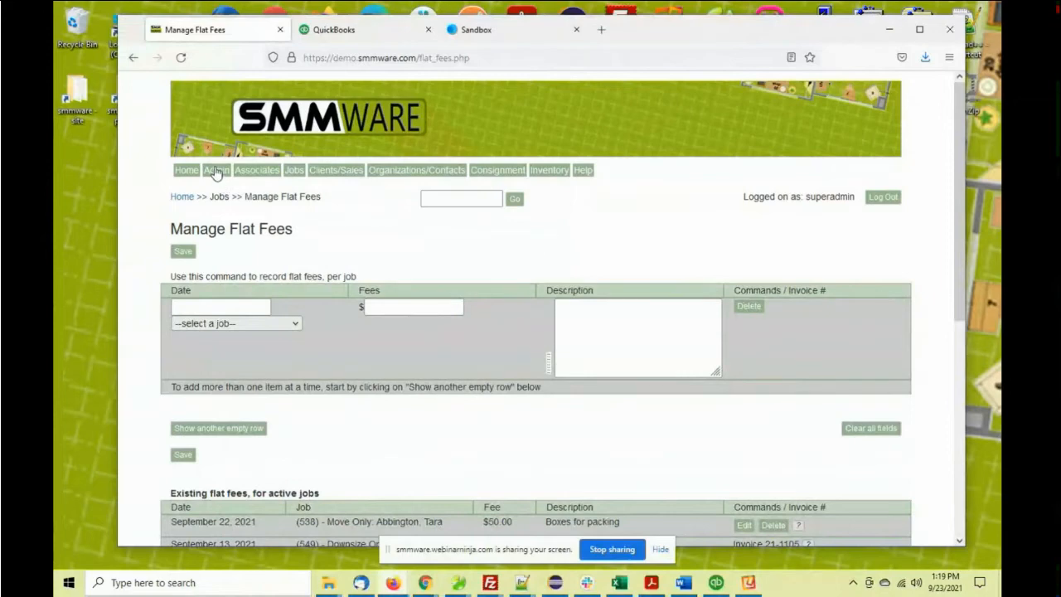
- Open the Invoice Manager and review the invoice list along with its filter and new-invoice options
mouse_move(216, 171)
left_click(245, 225)
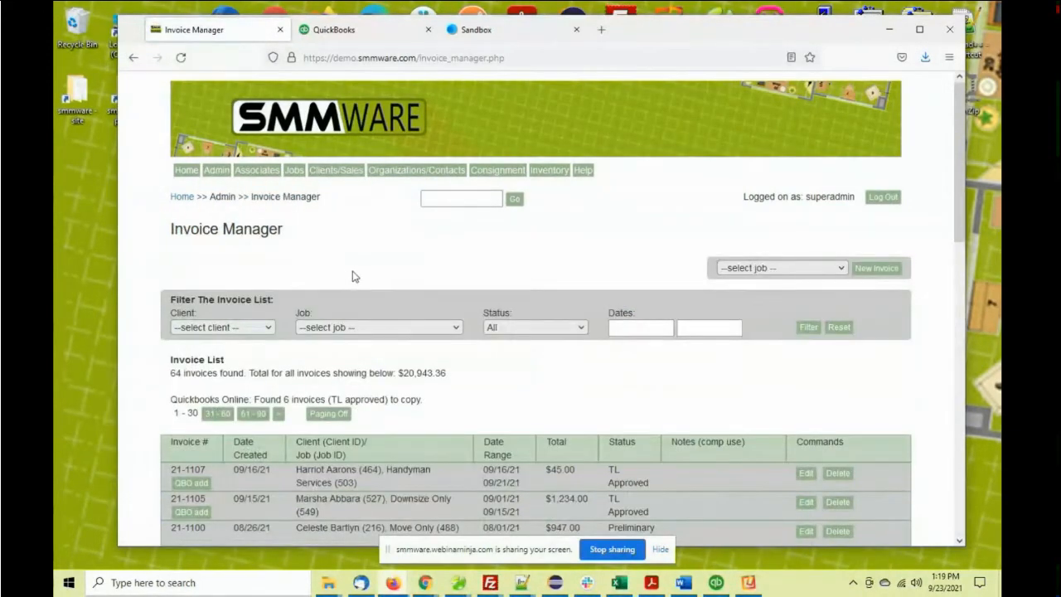
scroll(352, 276, "down", 3)
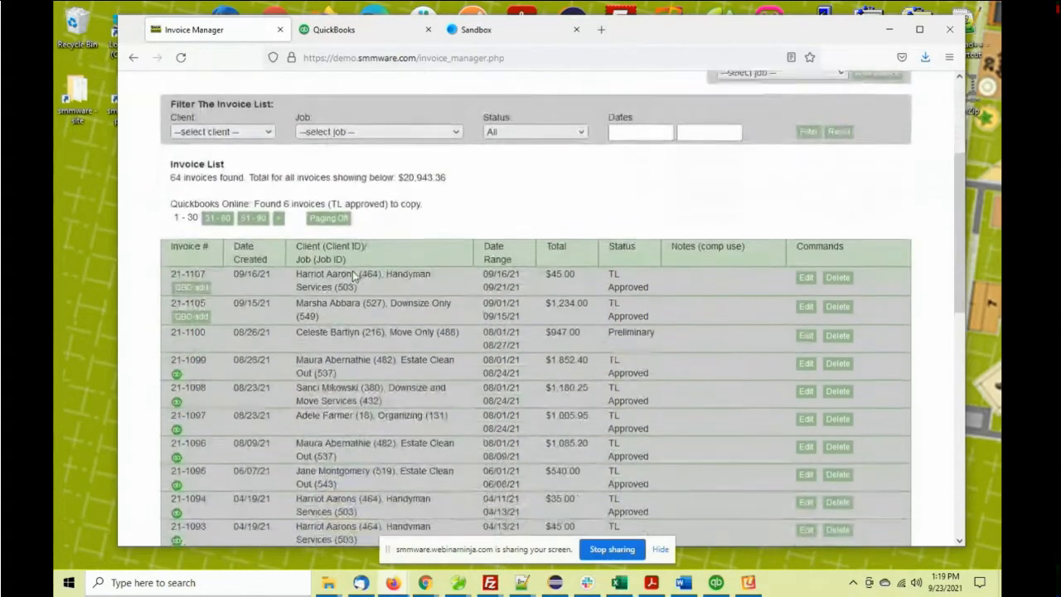
scroll(353, 278, "up", 2)
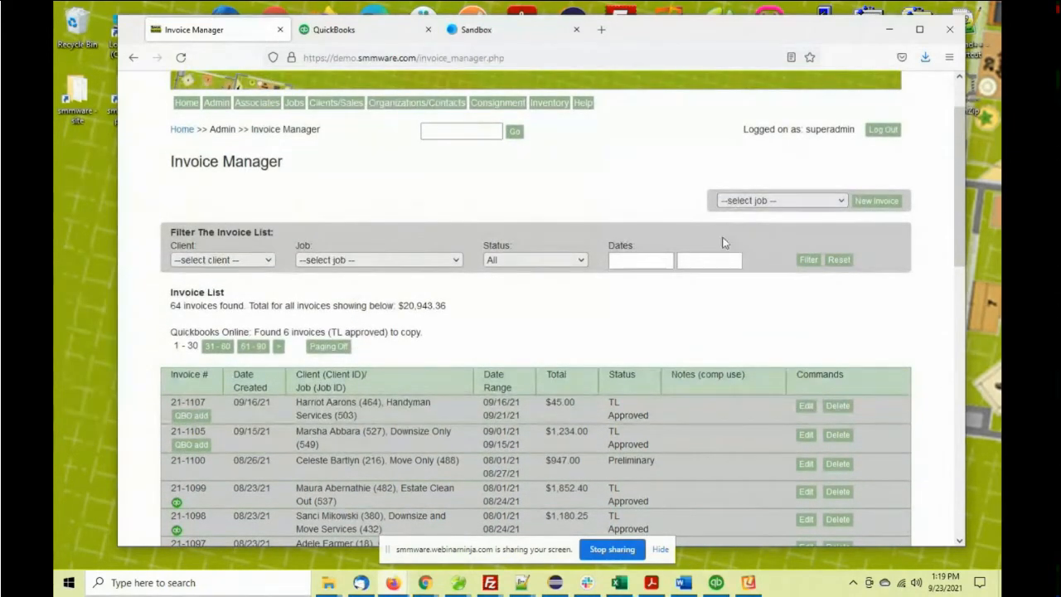
- Open the $2,523.32 Organizing invoice for job 502, set its status to Preliminary and save it
scroll(602, 356, "down", 6)
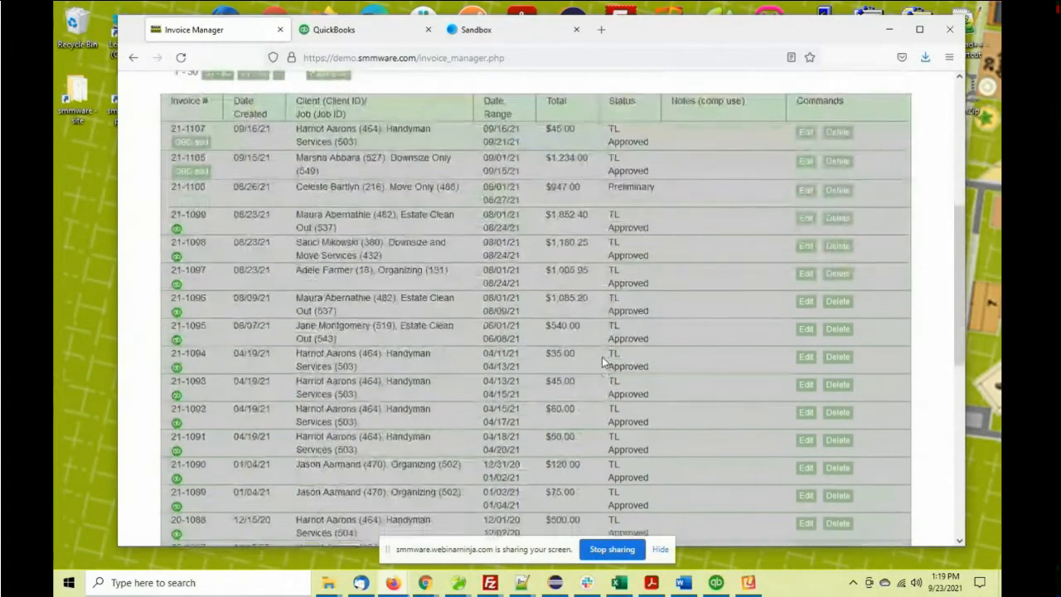
scroll(602, 356, "down", 1)
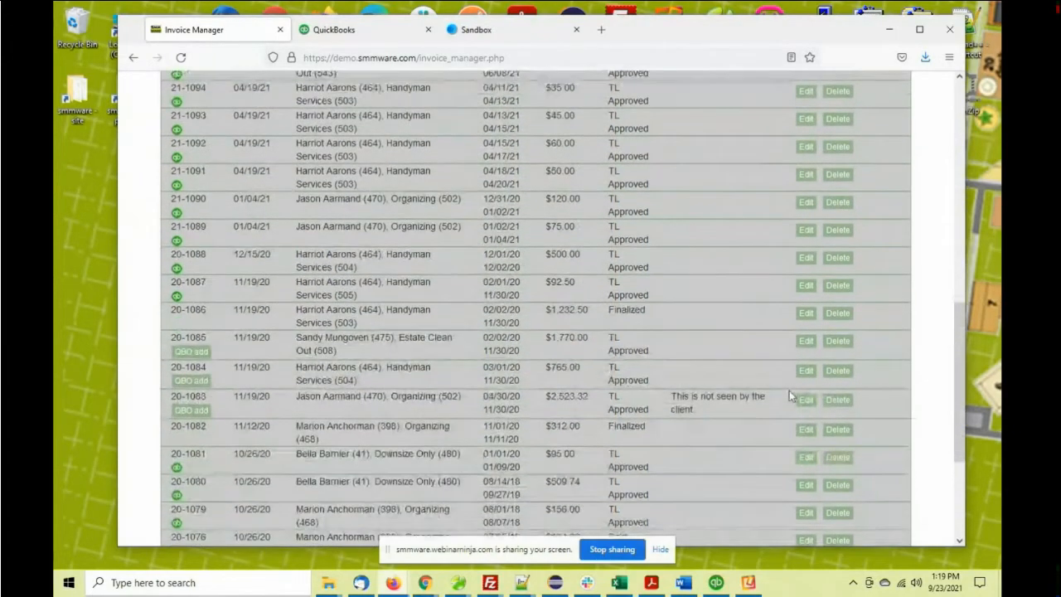
left_click(806, 400)
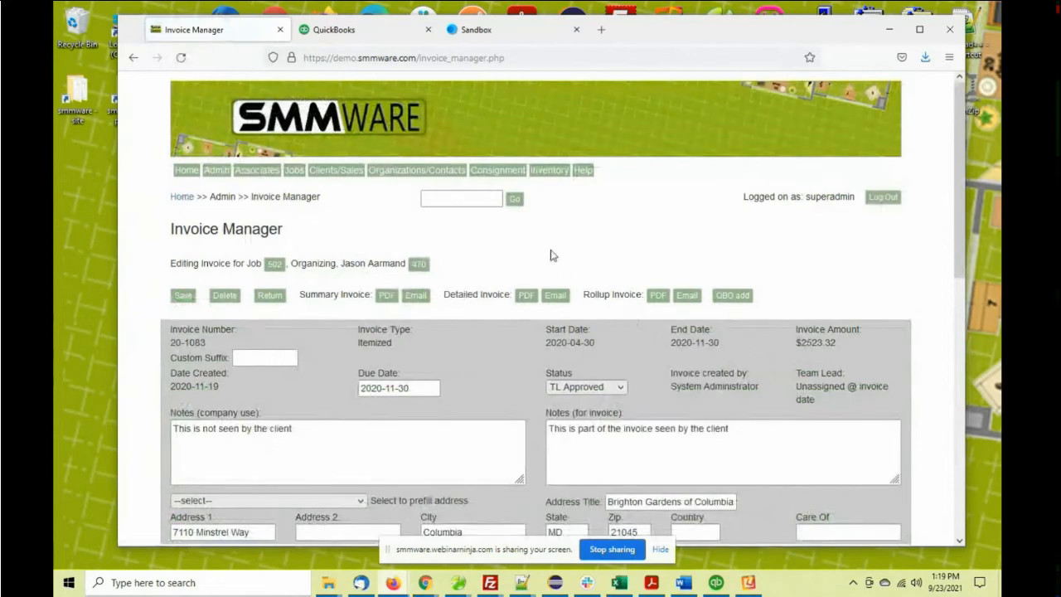
left_click(560, 389)
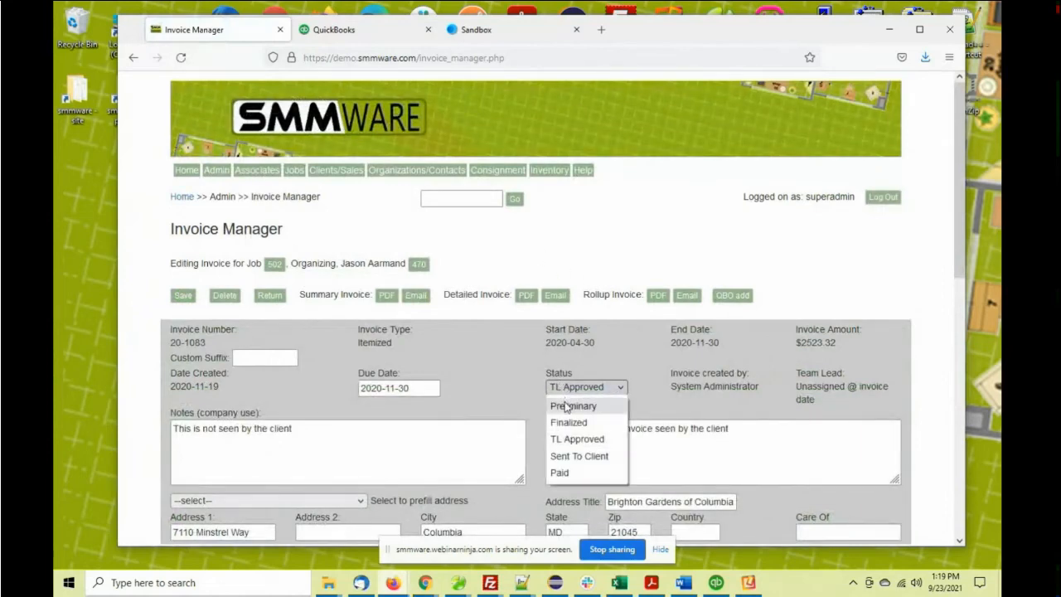
left_click(572, 407)
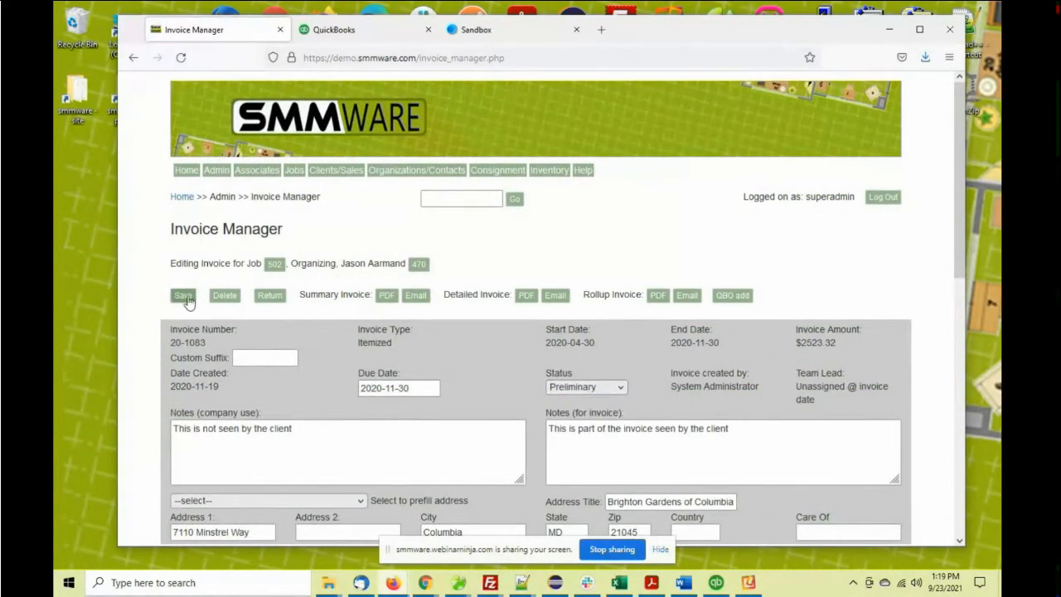
left_click(183, 296)
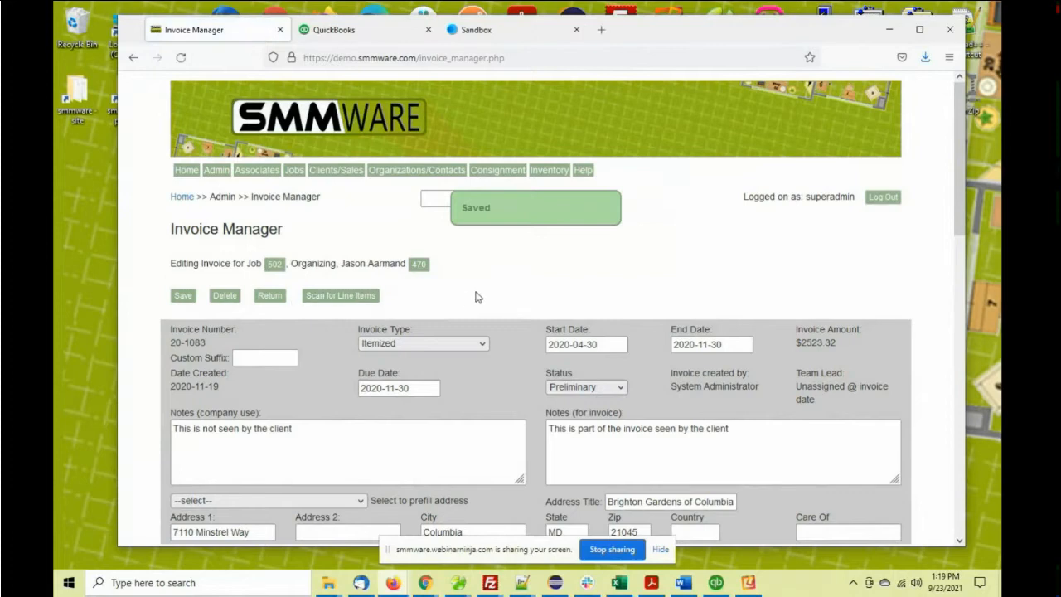
- Examine the invoice's editable date range, the client-facing invoice notes and the company-use notes
scroll(503, 298, "down", 1)
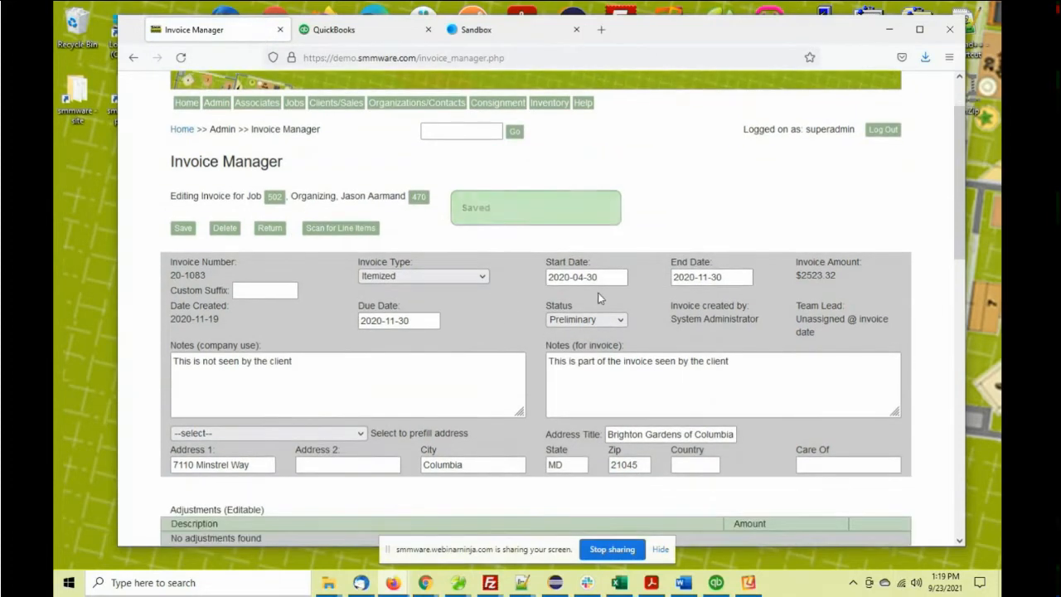
left_click(725, 277)
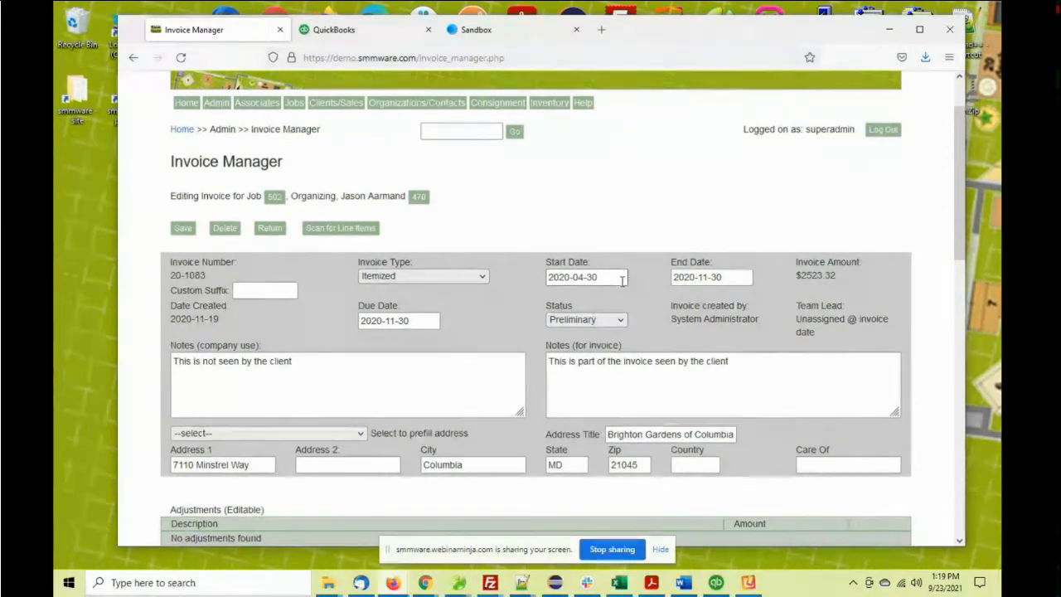
left_click(646, 361)
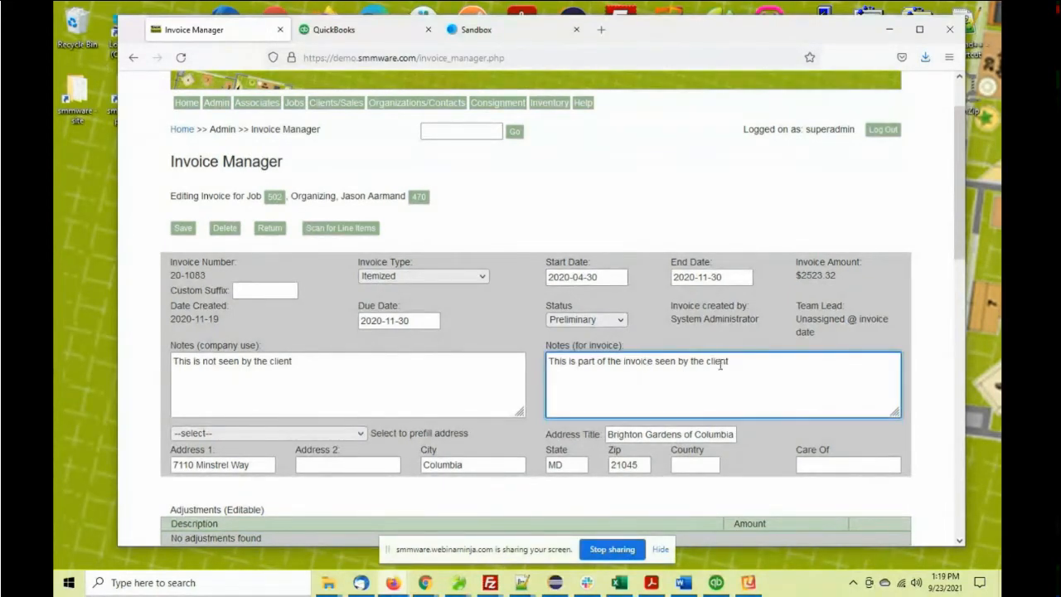
left_click_drag(734, 360, 171, 358)
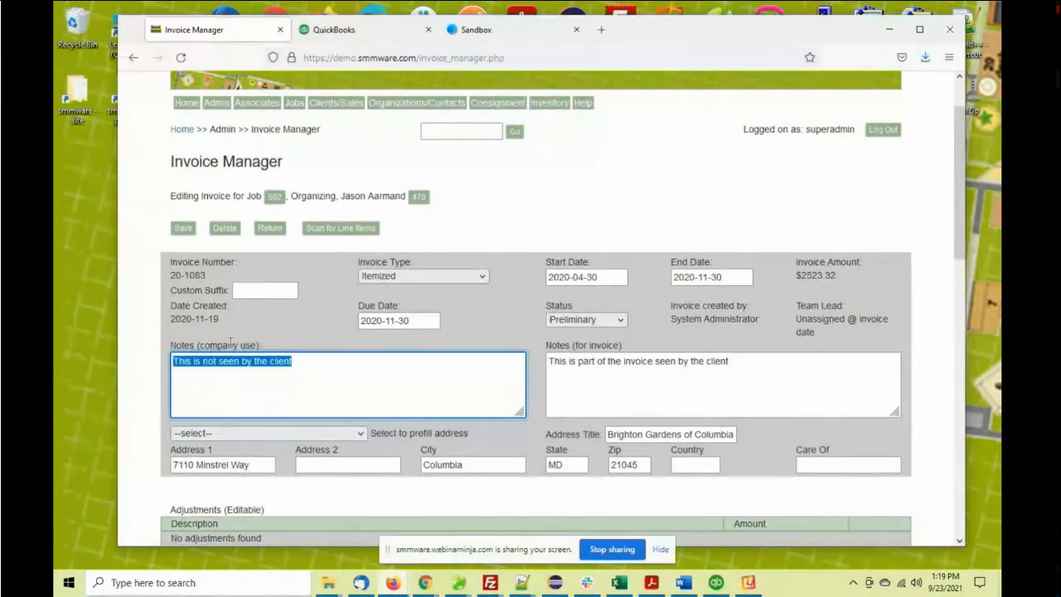
left_click(297, 325)
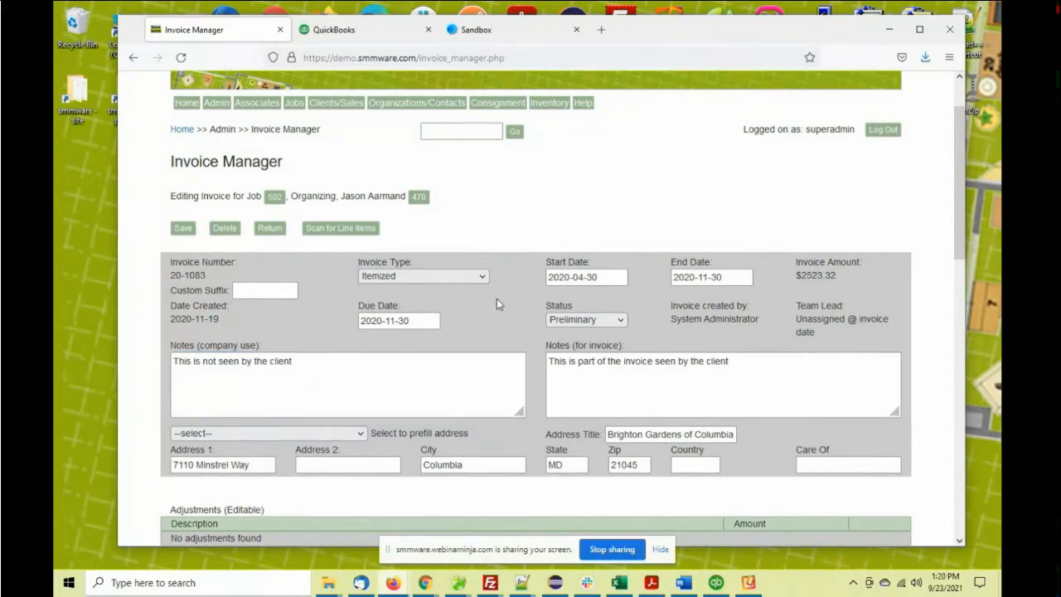
- Review the invoice's adjustments, deposits, editable hours and expense items, and the totals breakdown
scroll(496, 304, "down", 3)
scroll(496, 302, "down", 8)
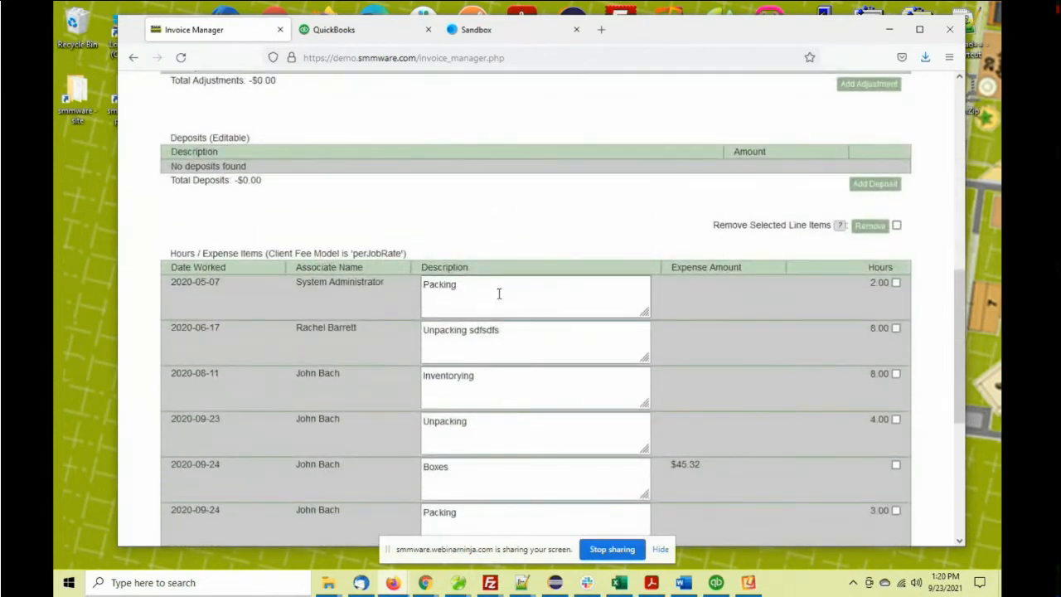
scroll(370, 278, "down", 1)
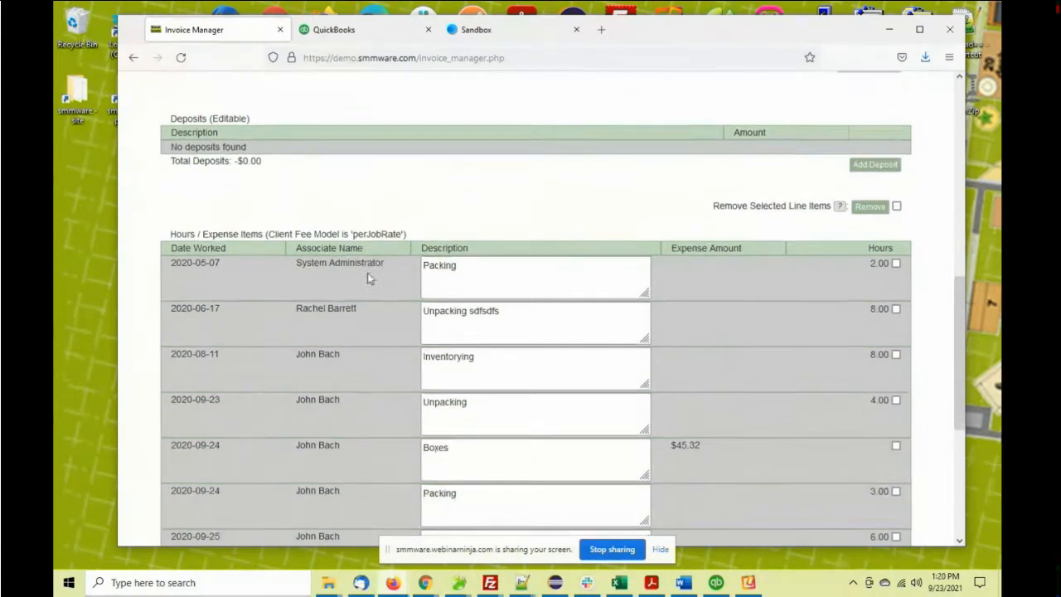
scroll(368, 273, "down", 3)
scroll(367, 273, "up", 1)
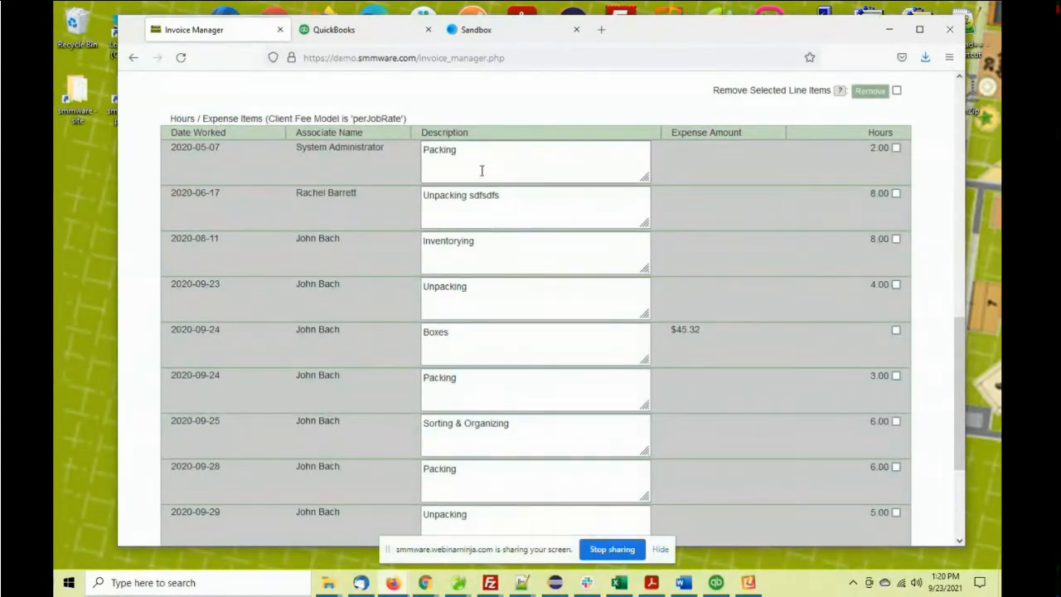
scroll(492, 182, "down", 1)
scroll(492, 183, "down", 3)
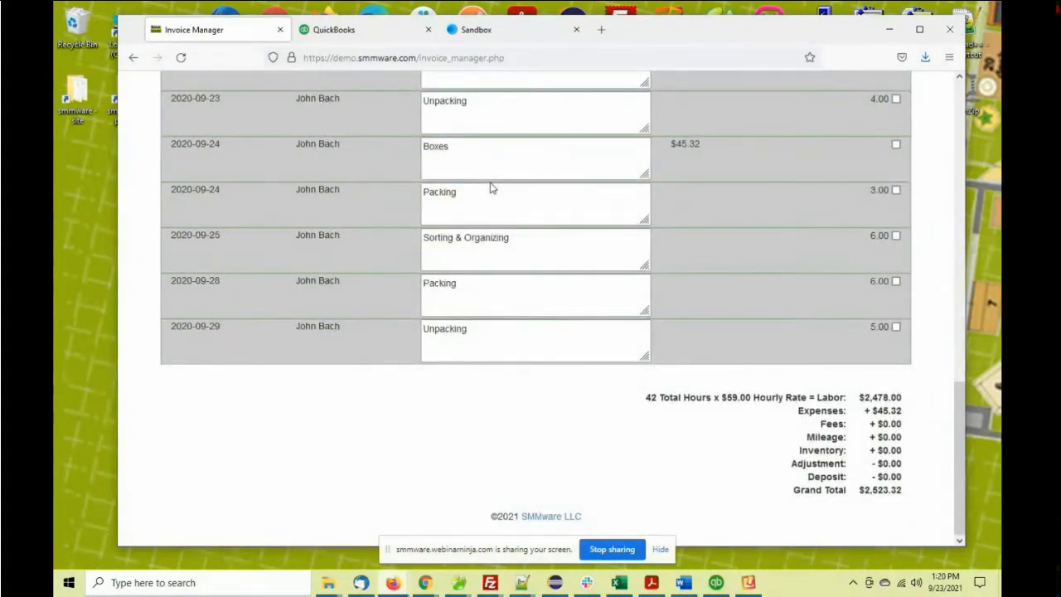
scroll(344, 221, "up", 5)
scroll(344, 220, "up", 4)
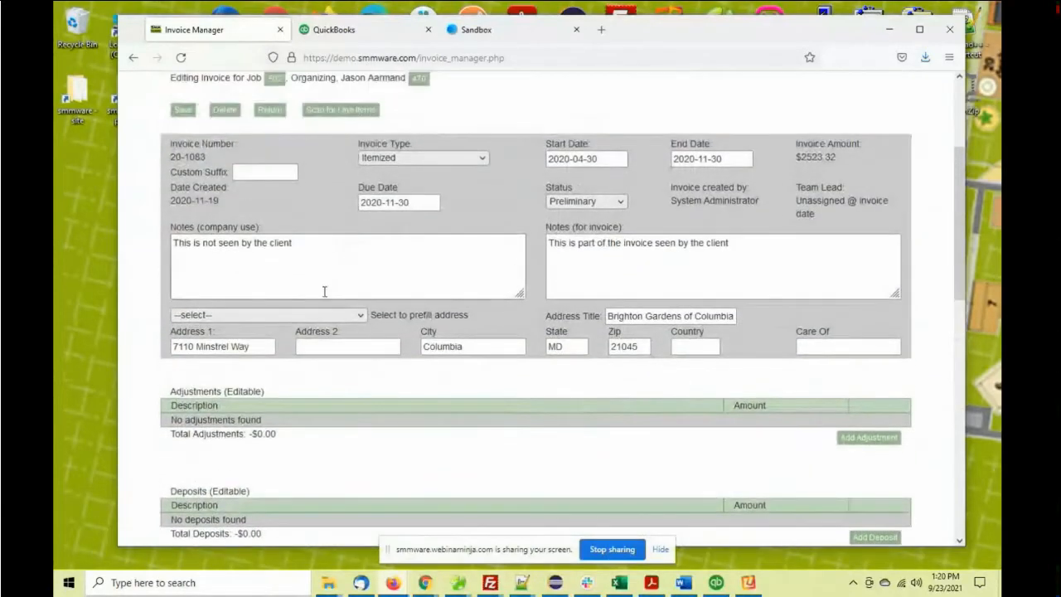
- Prefill the invoice address with the current Brighton Gardens of Columbia entry and save the invoice
left_click(318, 319)
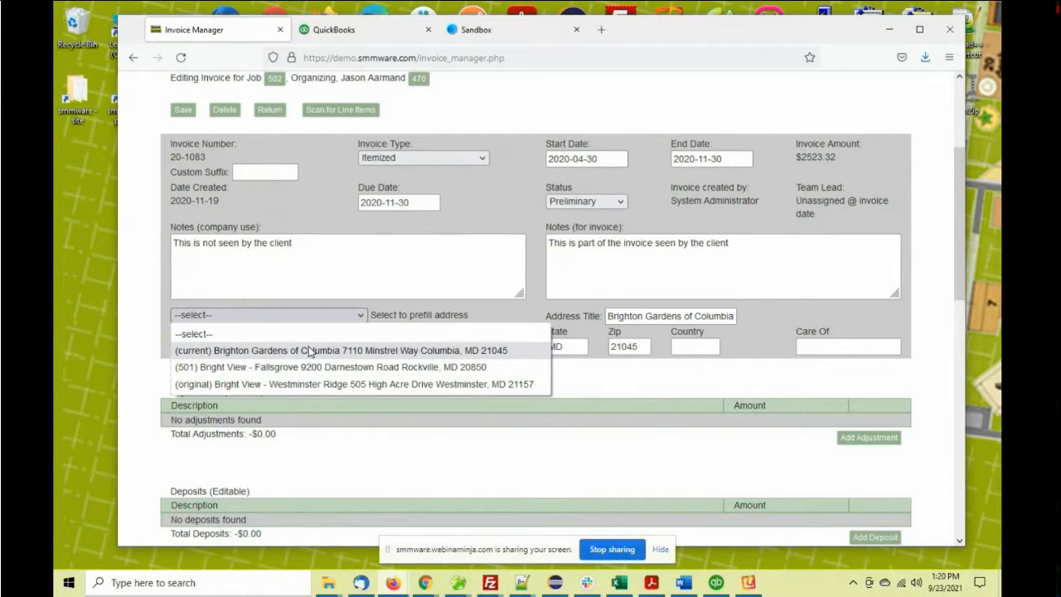
left_click(308, 350)
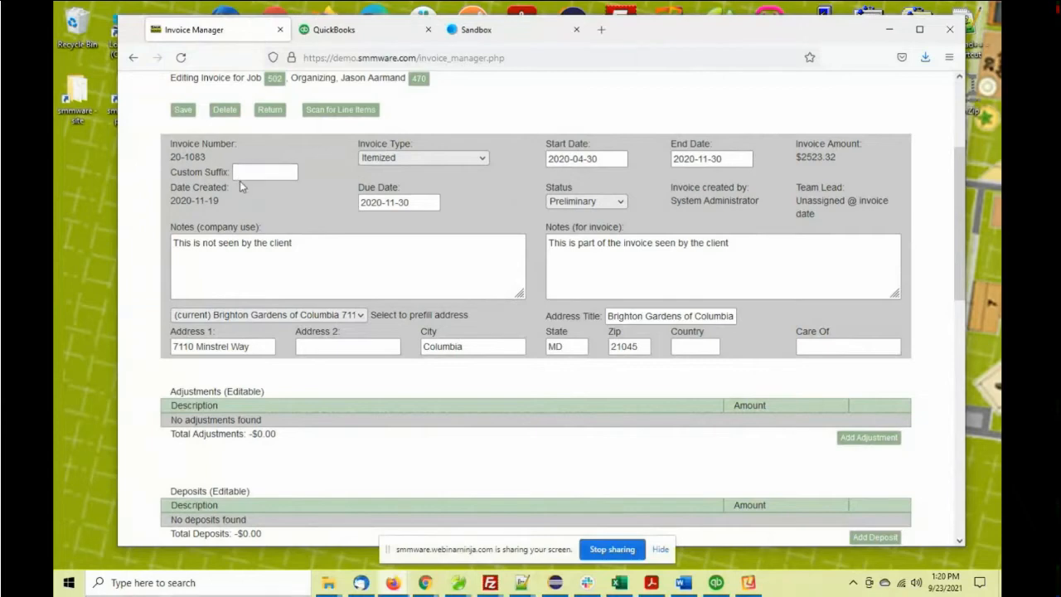
left_click(183, 110)
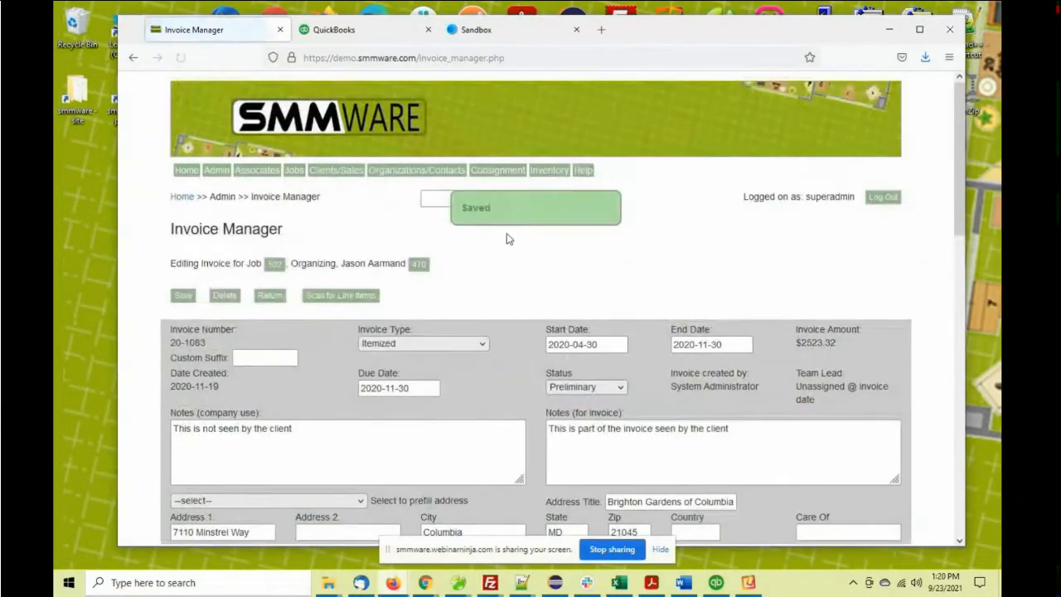
- Set the invoice's status to TL Approved and save it
scroll(525, 282, "down", 5)
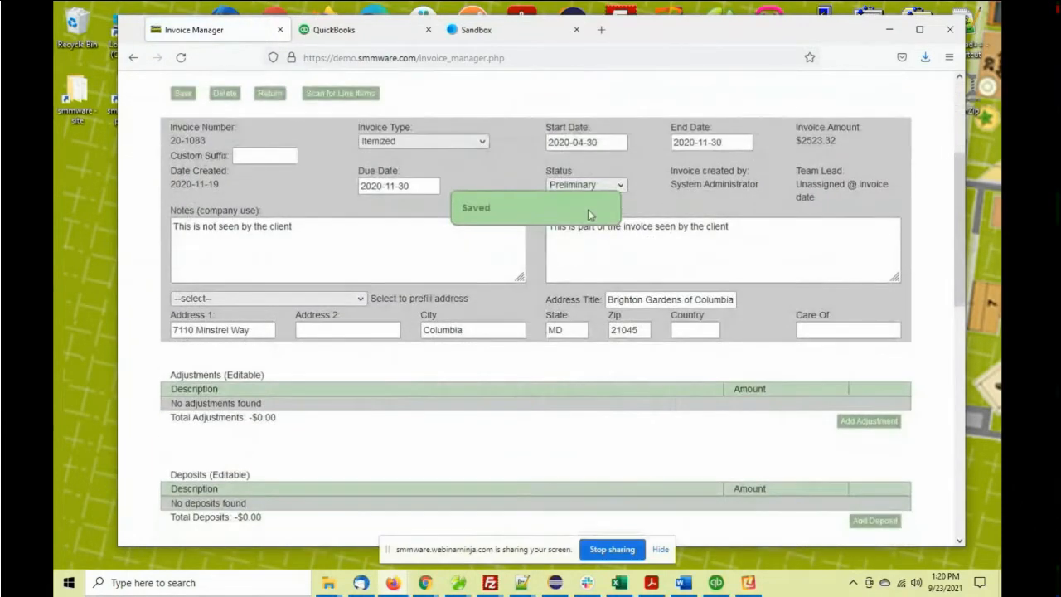
left_click(585, 185)
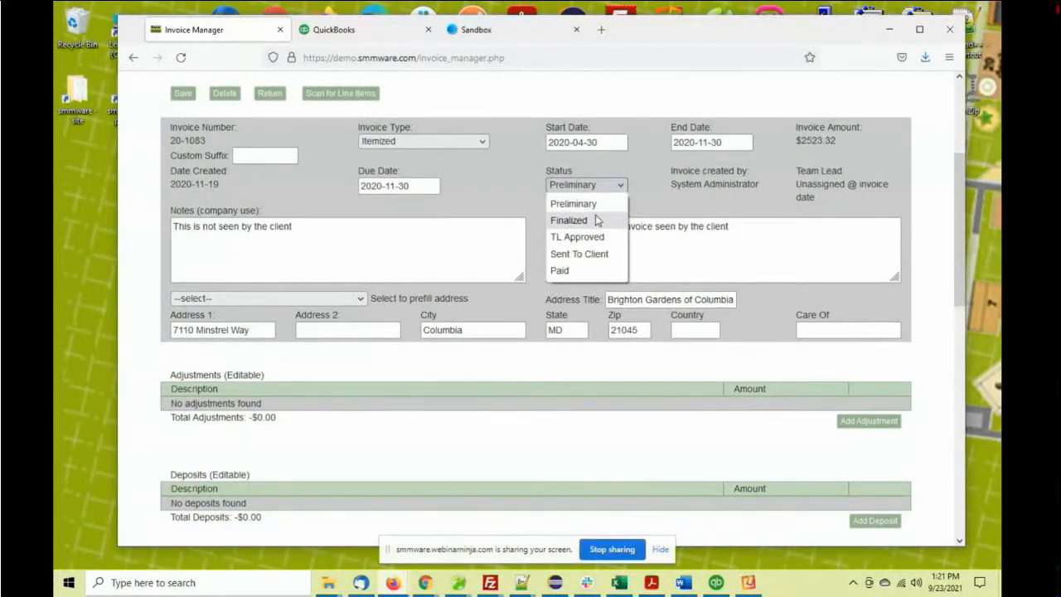
left_click(594, 238)
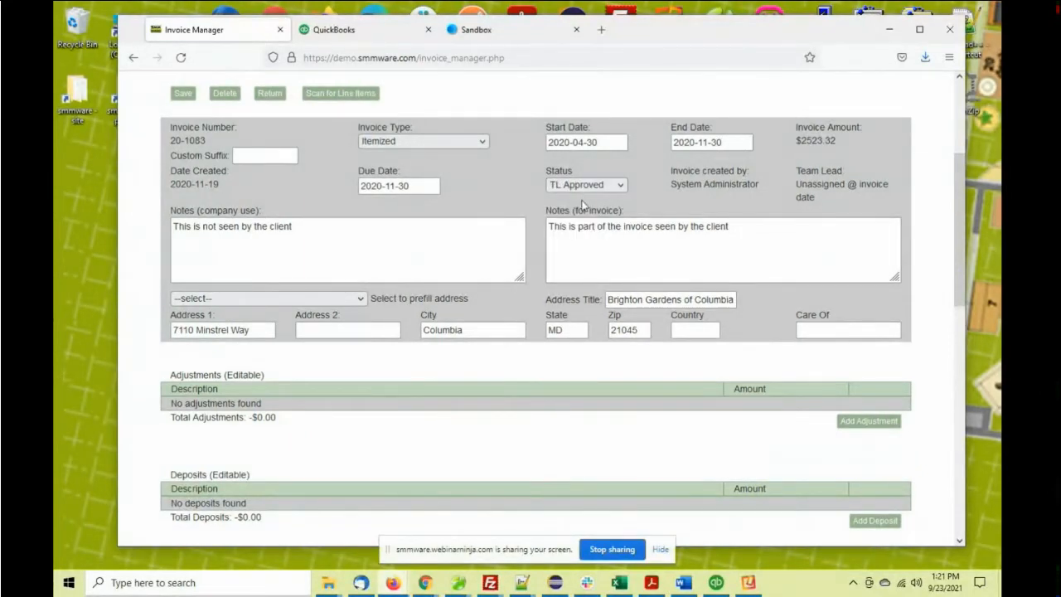
scroll(583, 204, "up", 2)
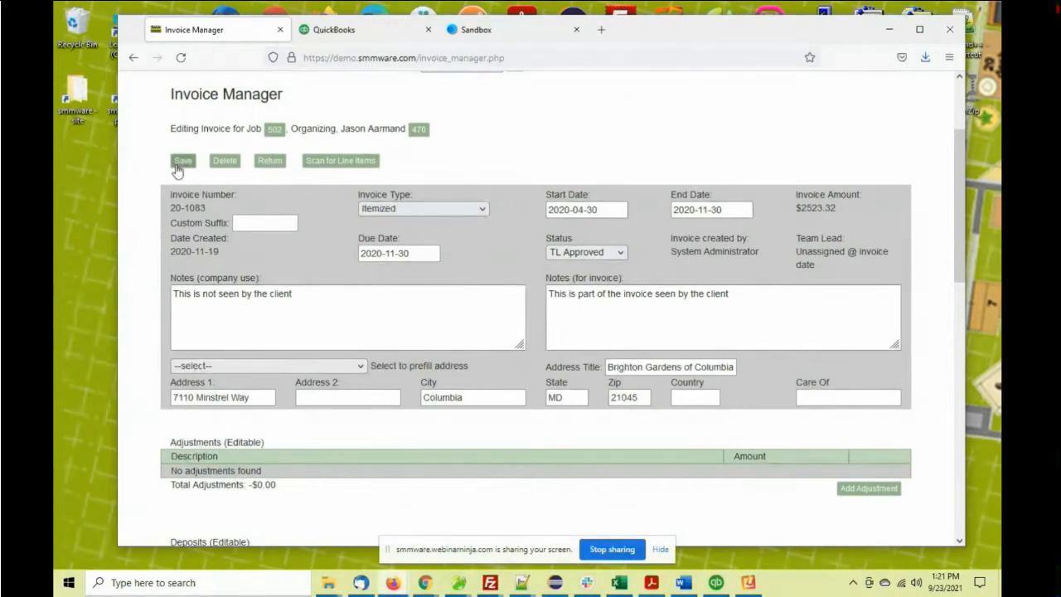
left_click(177, 167)
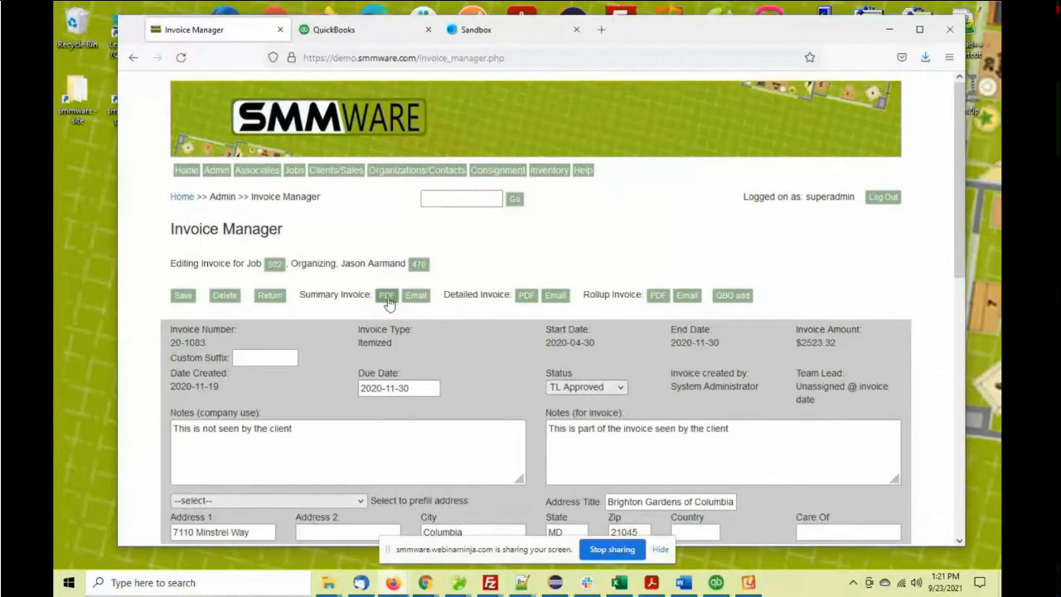
- Check the approved invoice's line items, and view the summary invoice as a PDF before closing it
scroll(645, 300, "down", 10)
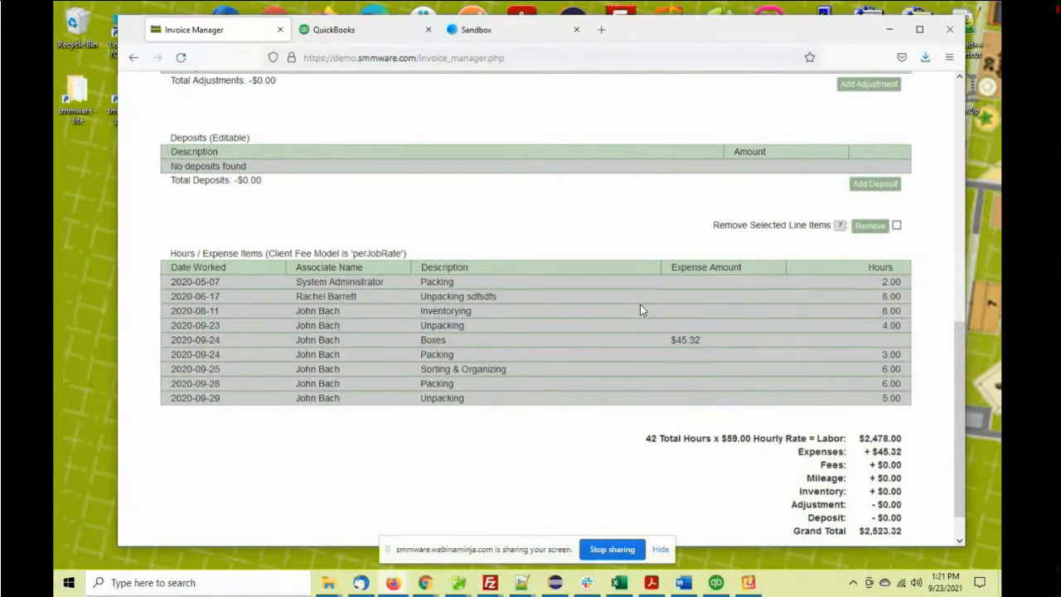
scroll(640, 306, "up", 5)
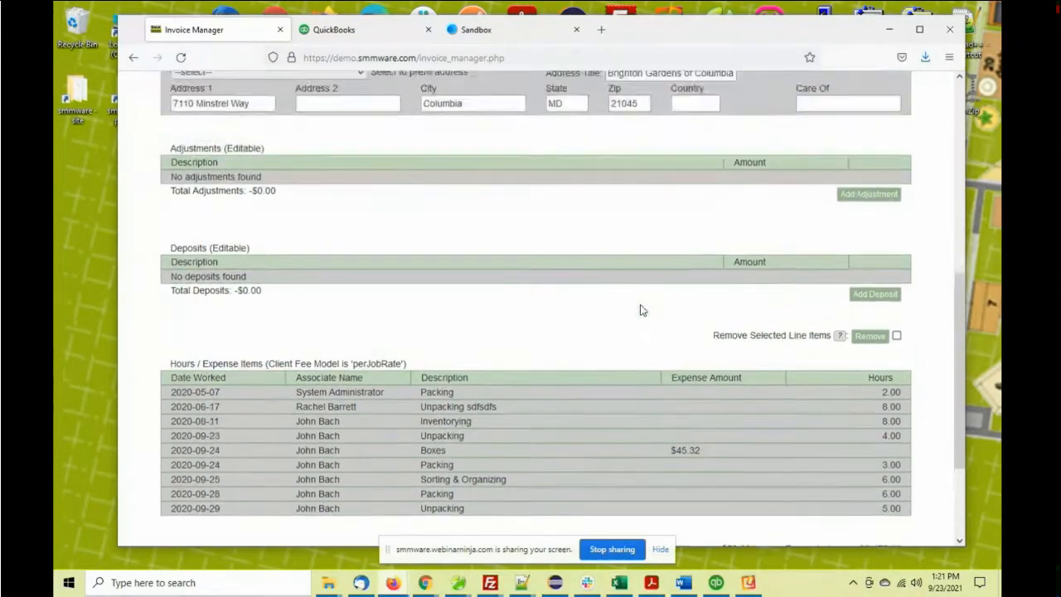
scroll(551, 280, "up", 1)
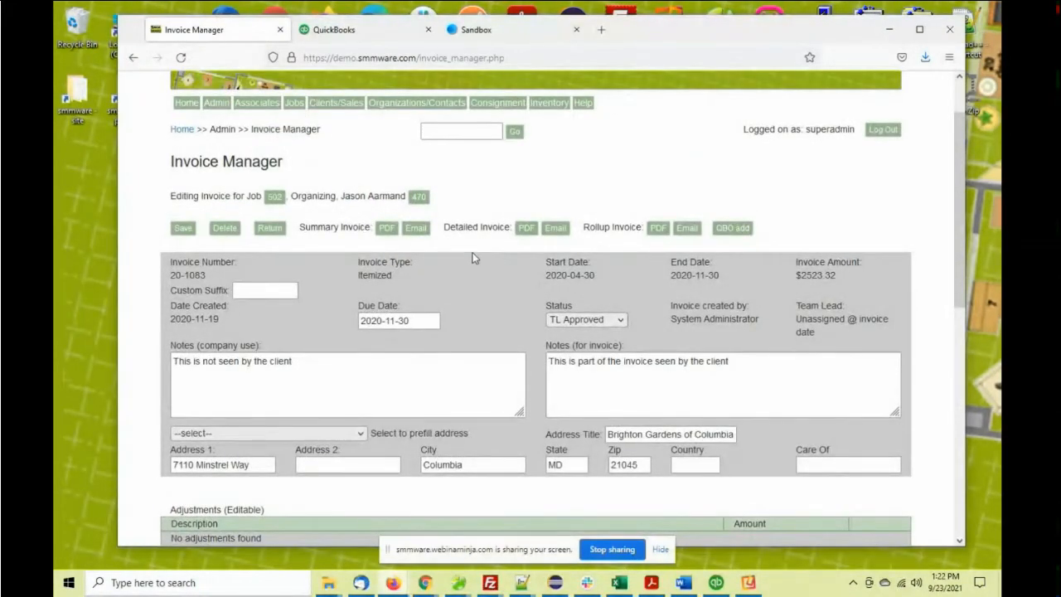
left_click(387, 227)
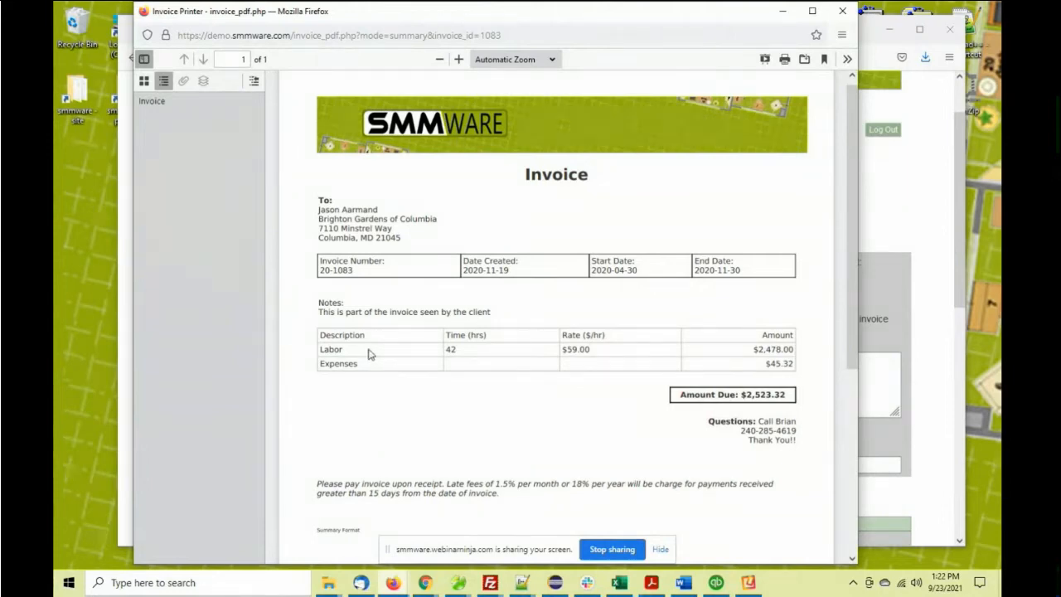
left_click(842, 13)
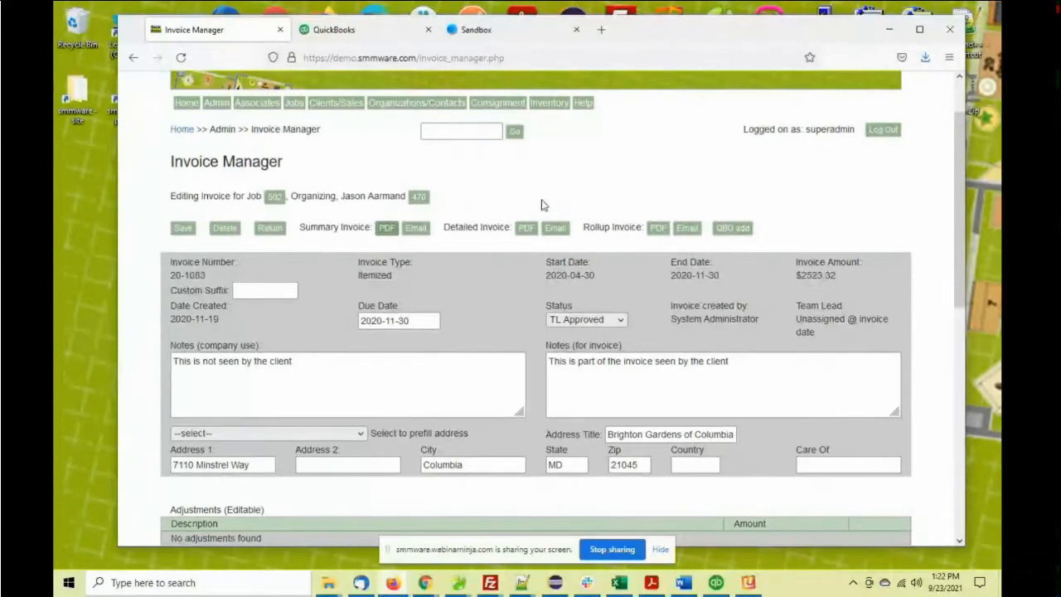
- View the detailed invoice PDF and the rollup invoice PDF, closing each one after reading it
left_click(525, 227)
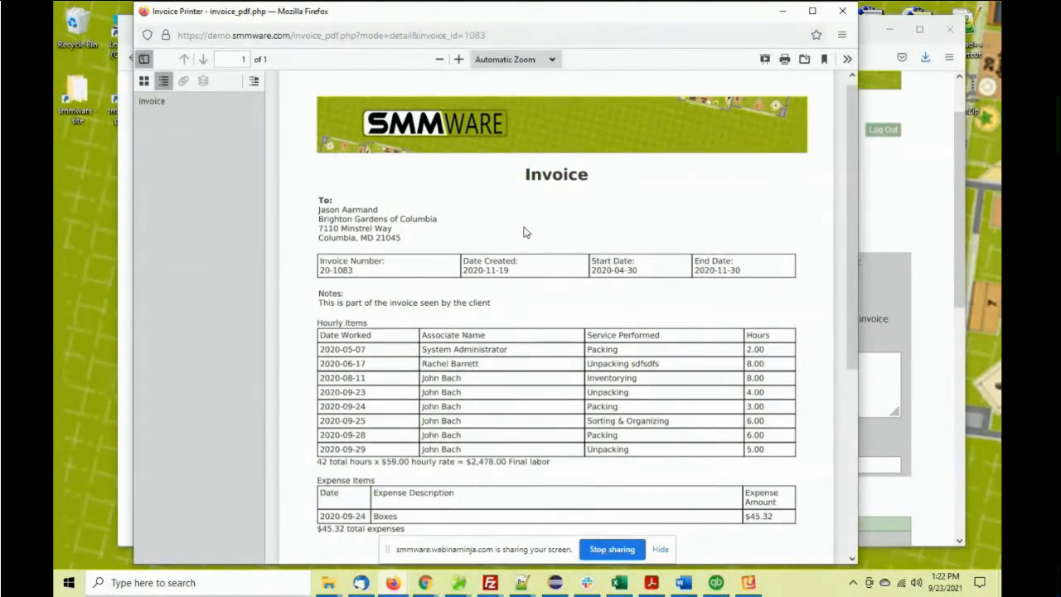
scroll(524, 233, "down", 3)
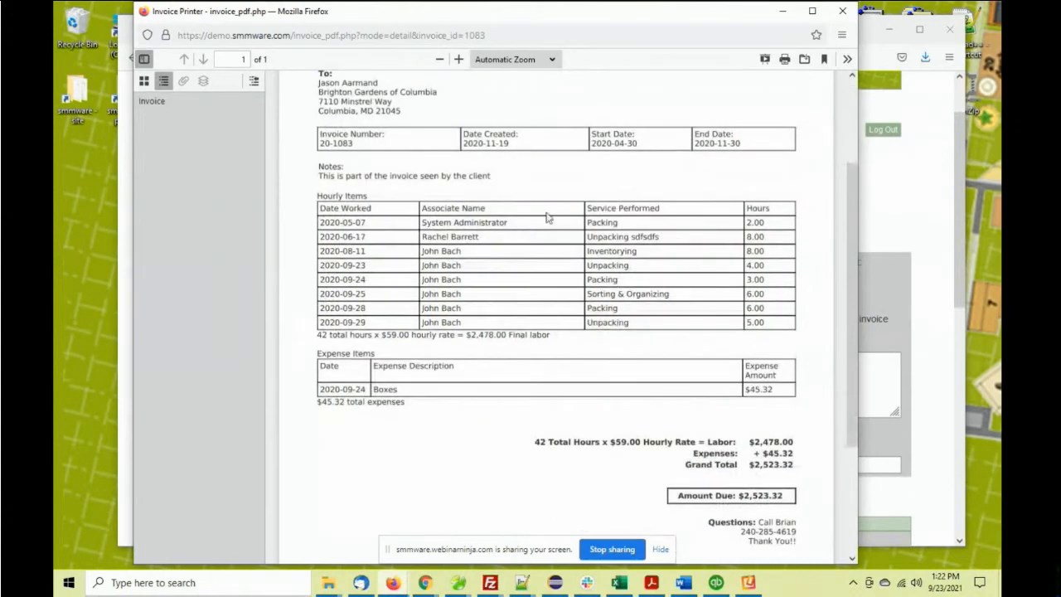
left_click(843, 11)
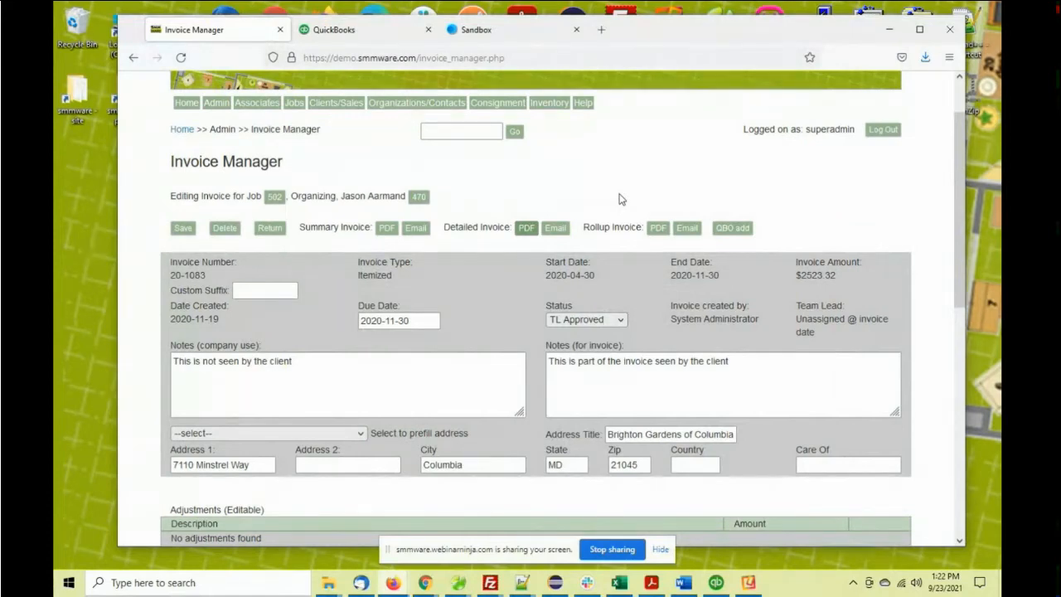
left_click(655, 229)
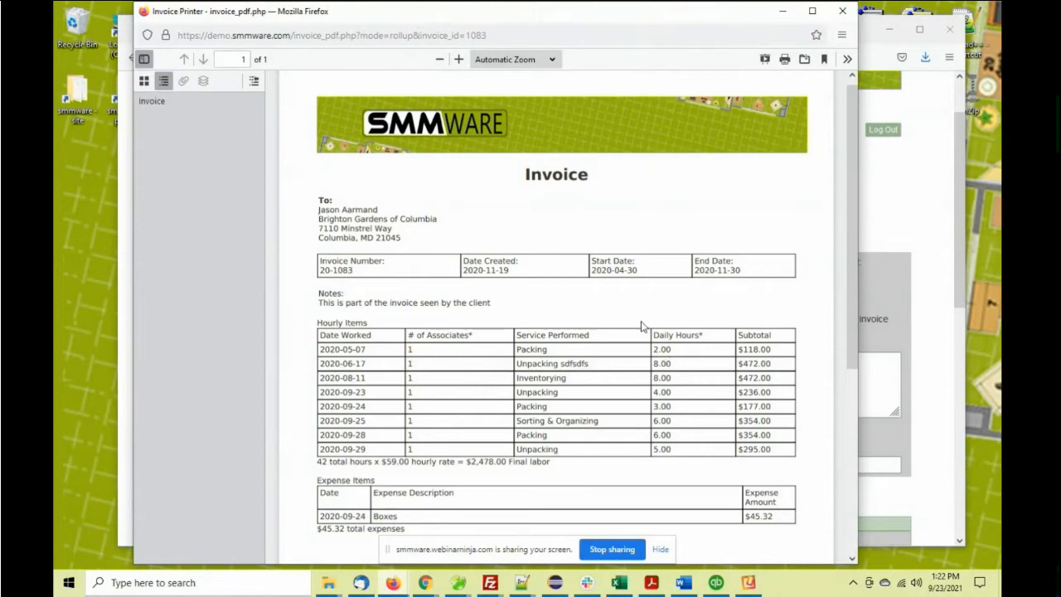
left_click(843, 12)
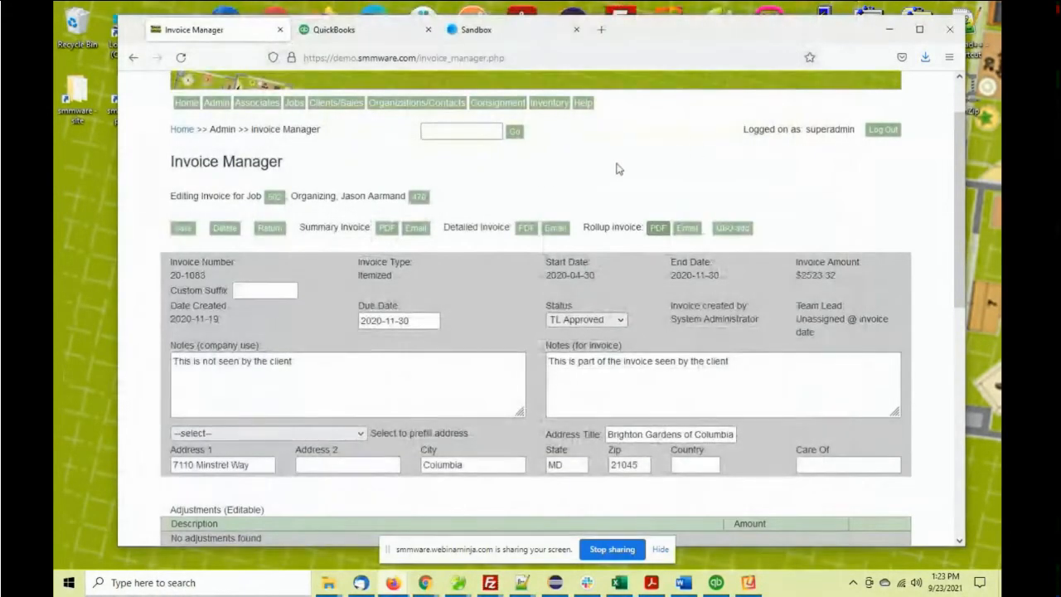
scroll(480, 255, "down", 3)
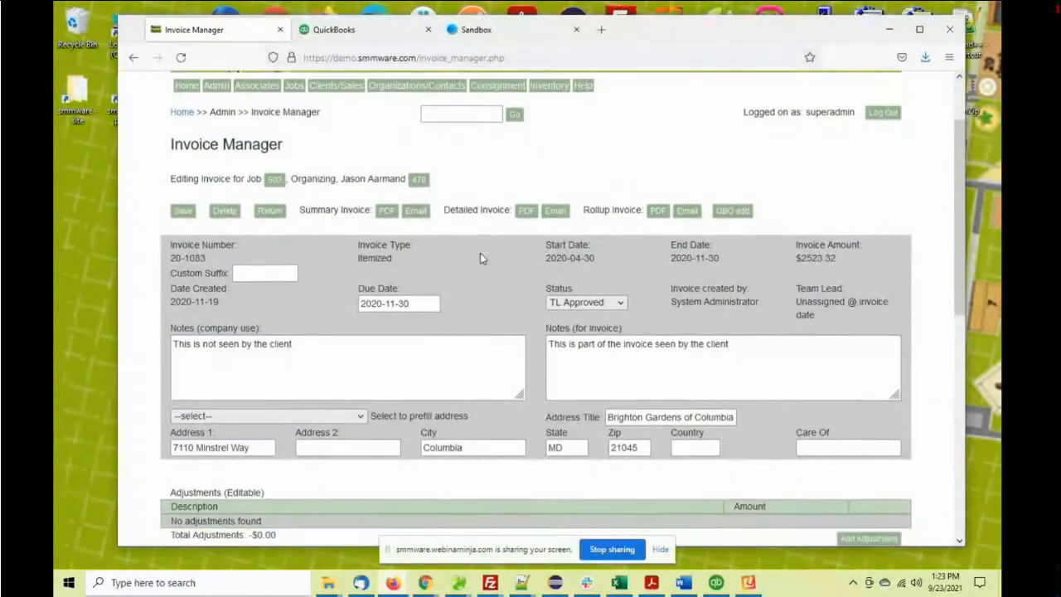
- Review the invoice page, switch to Adobe Acrobat Reader to show the Organization and Contact diagram on page 4, and return to the browser
scroll(481, 258, "down", 2)
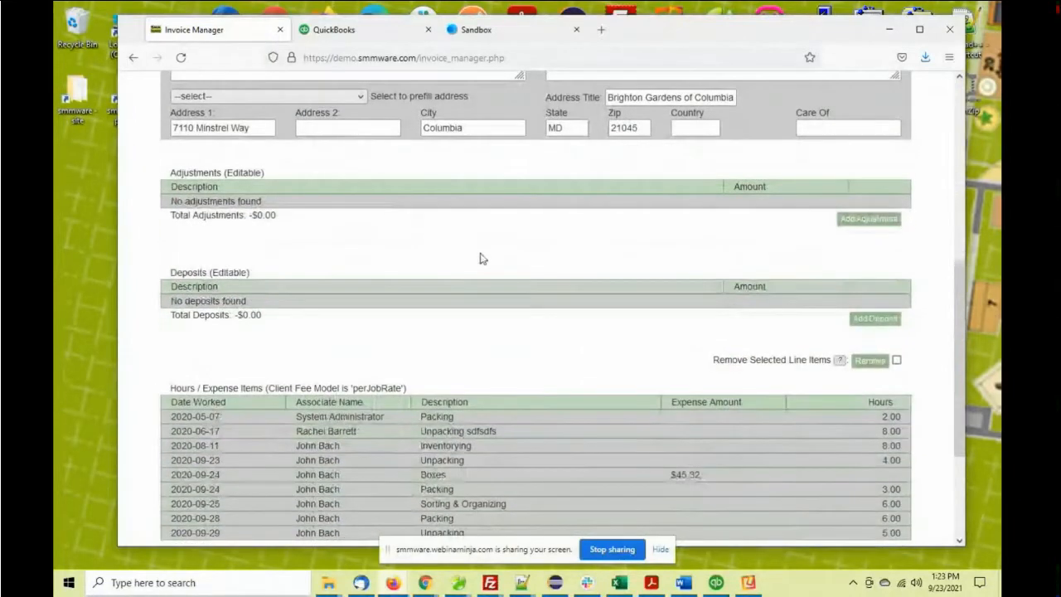
scroll(481, 259, "up", 5)
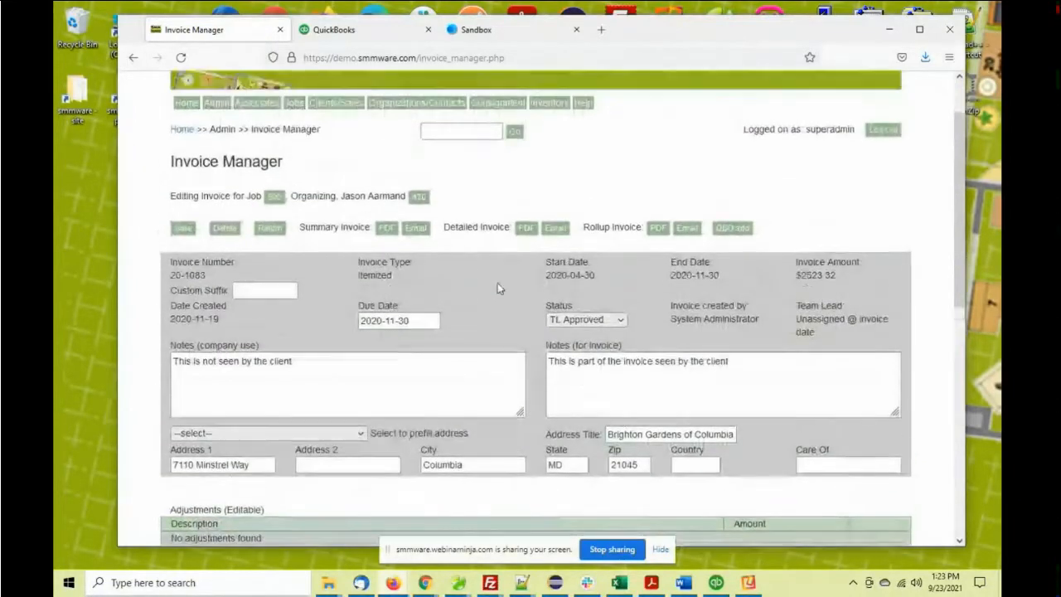
left_click(651, 583)
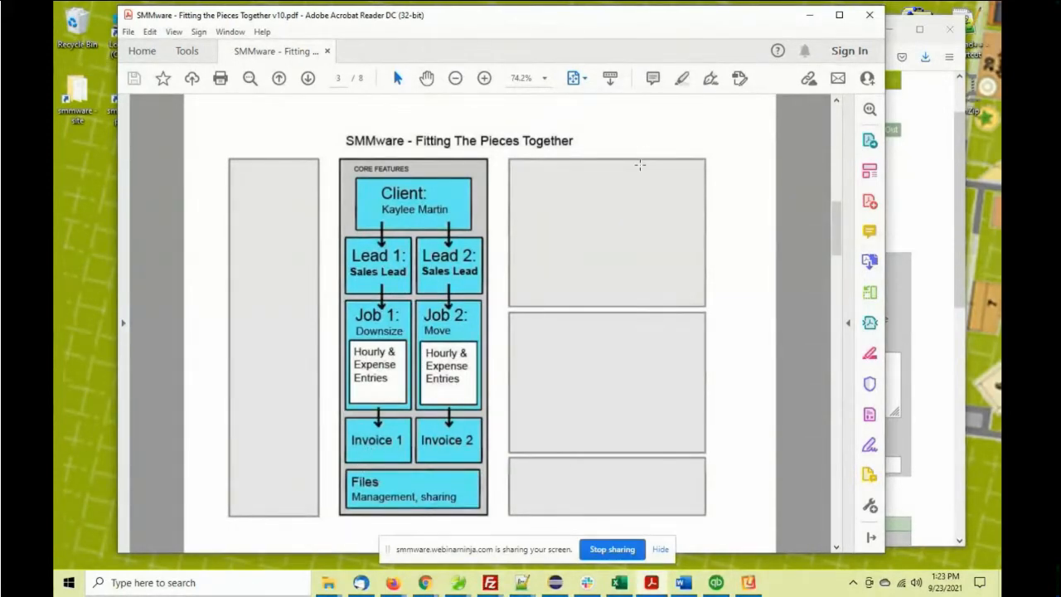
key("Right")
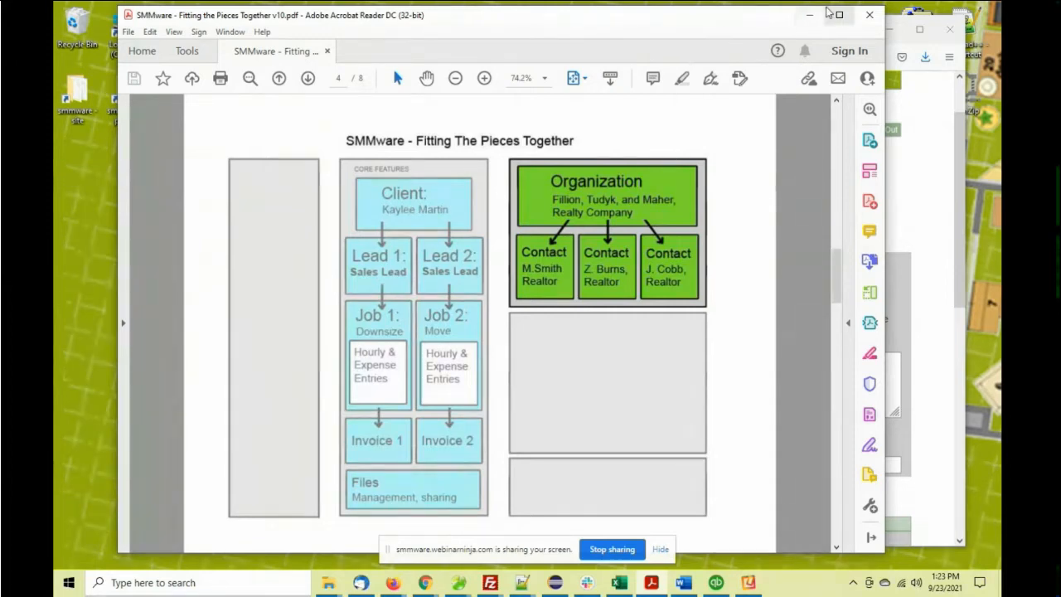
left_click(810, 14)
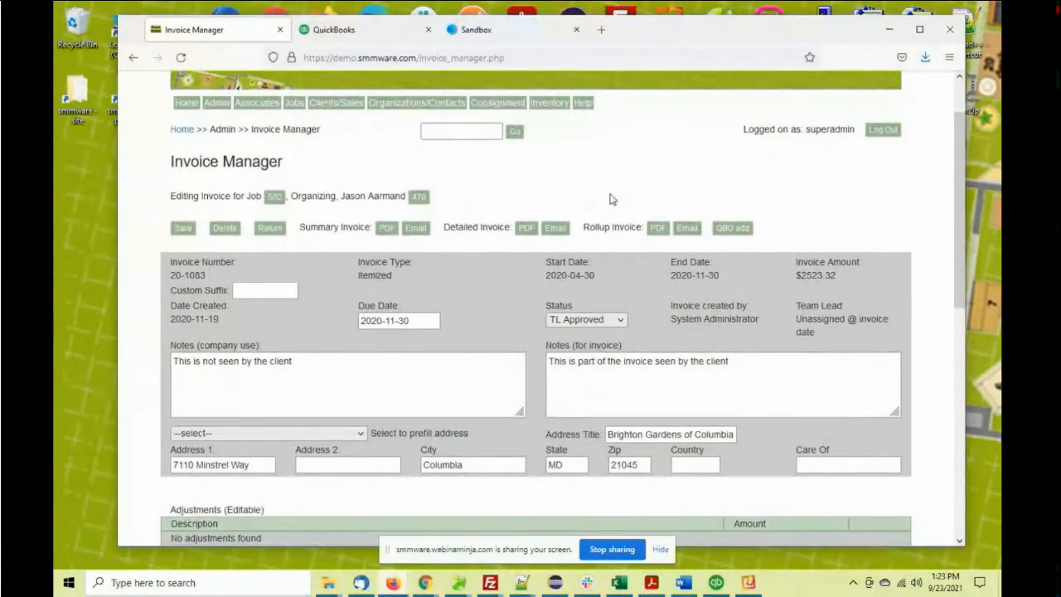
- Go to the Organization Manager and expand the Real Estate category
mouse_move(445, 106)
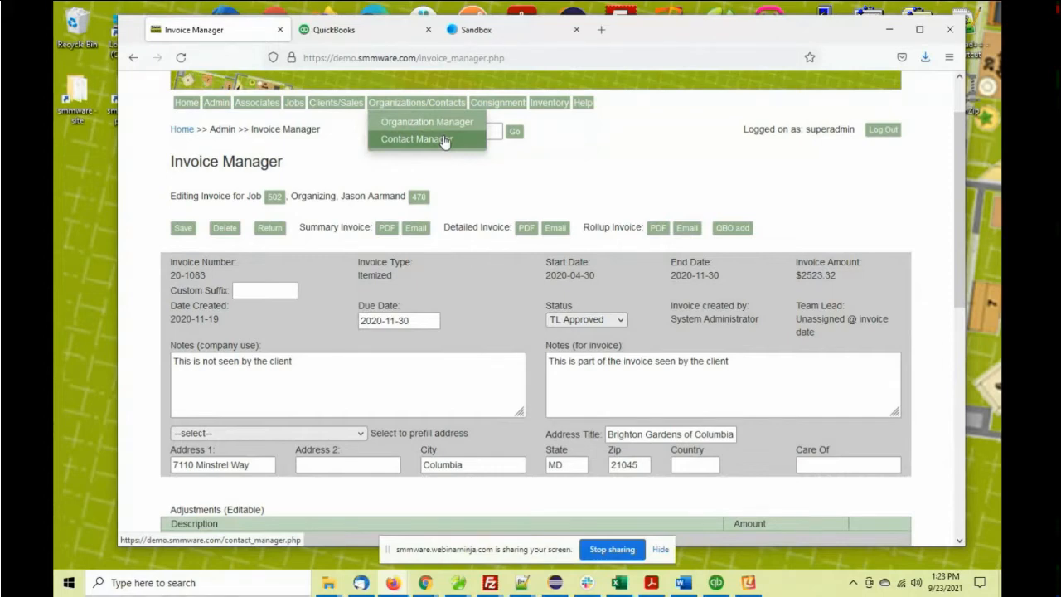
left_click(448, 122)
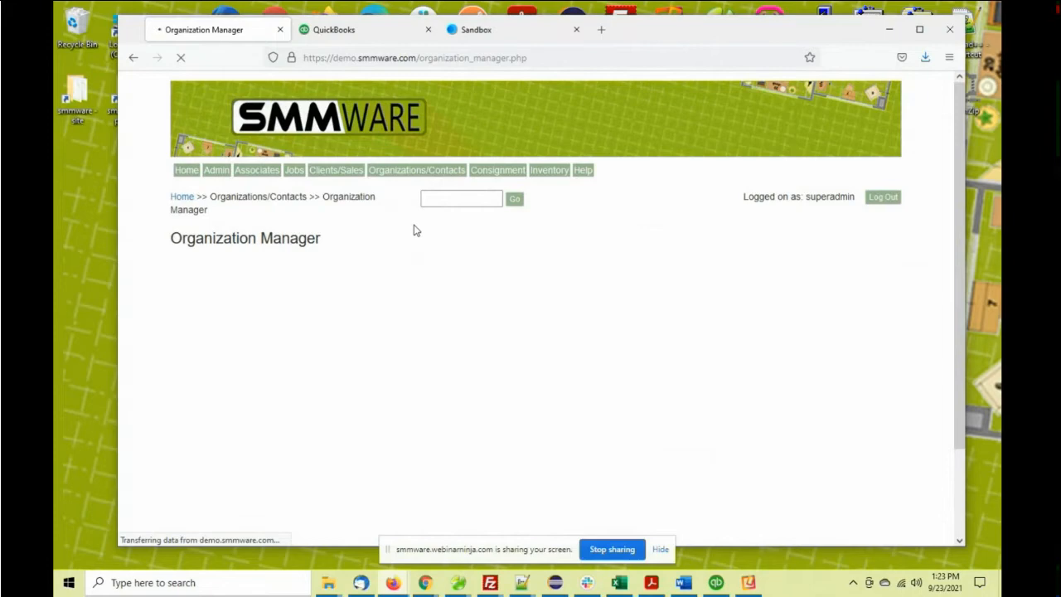
scroll(414, 229, "down", 3)
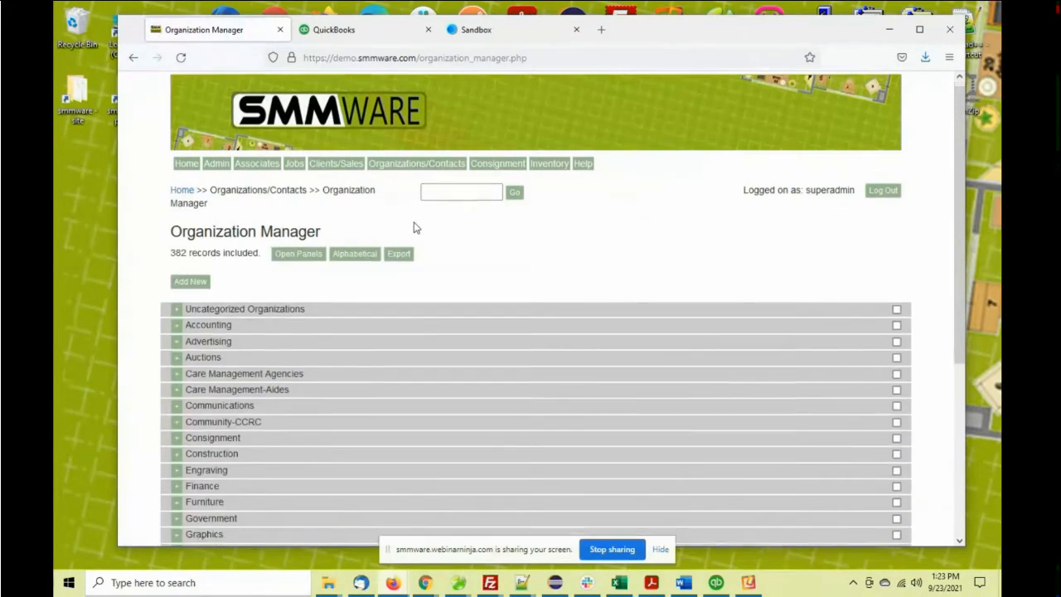
scroll(315, 282, "down", 3)
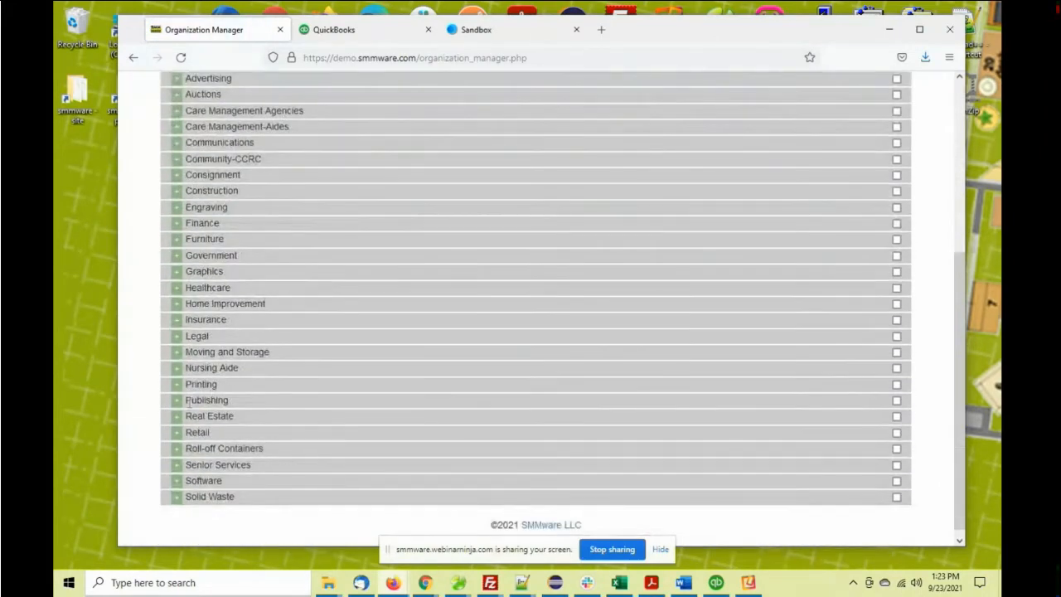
left_click(176, 416)
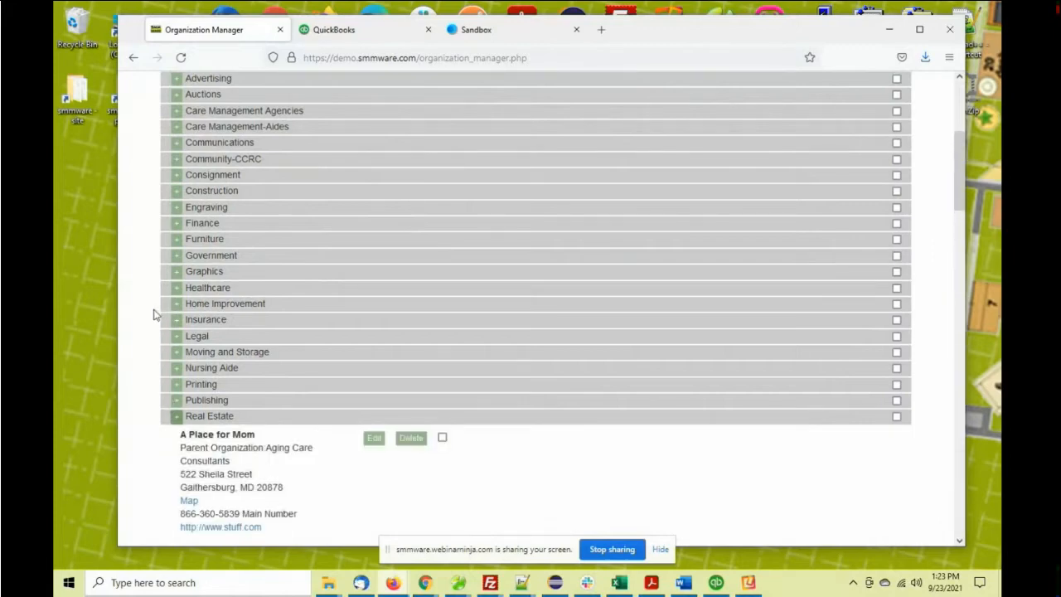
- Browse the Real Estate organizations and open the A Place for Mom record for editing
scroll(153, 314, "down", 3)
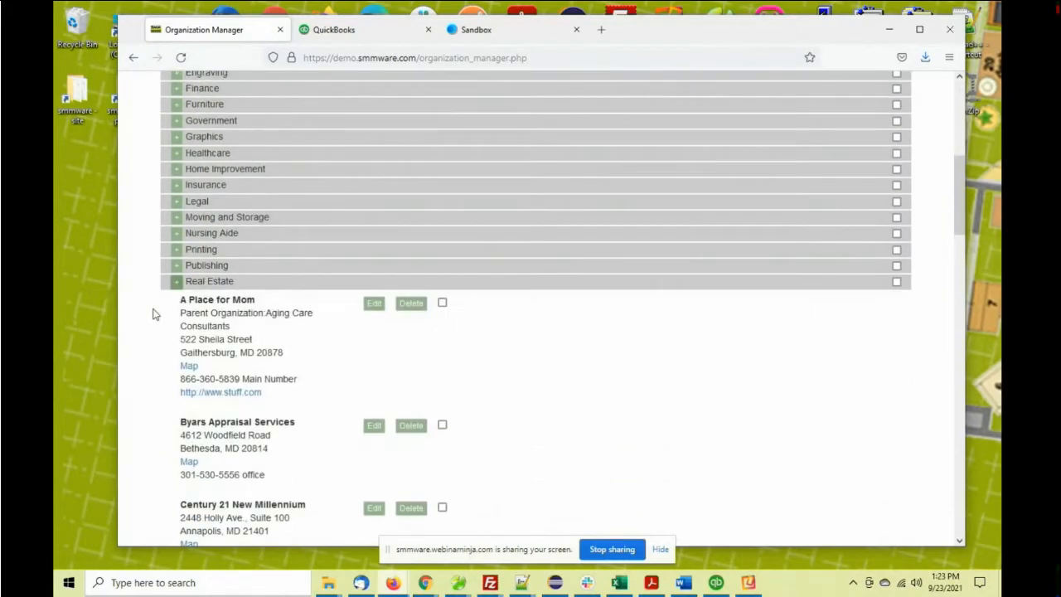
scroll(153, 315, "down", 5)
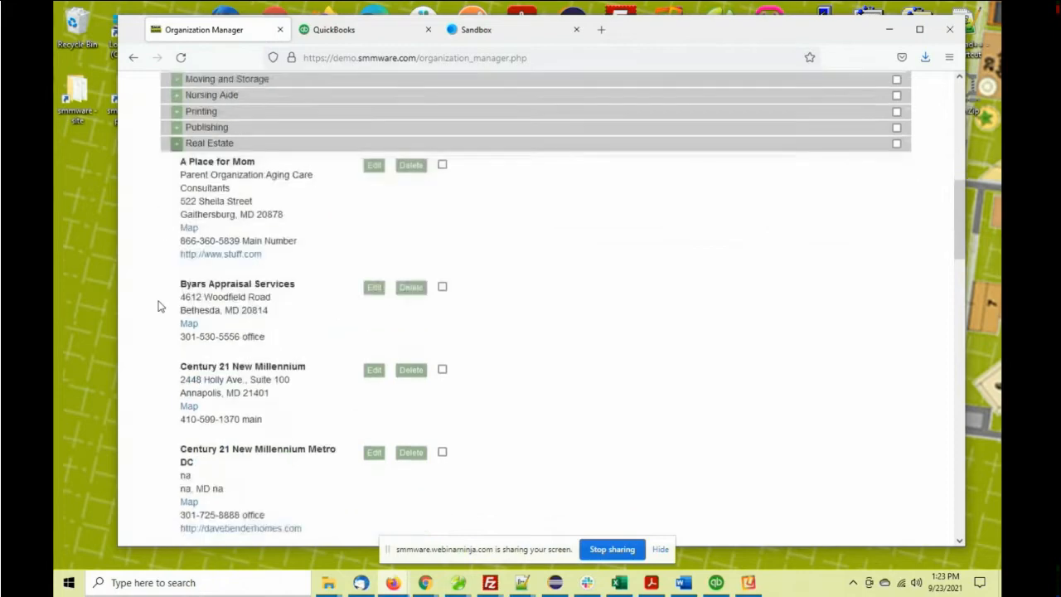
scroll(191, 226, "up", 5)
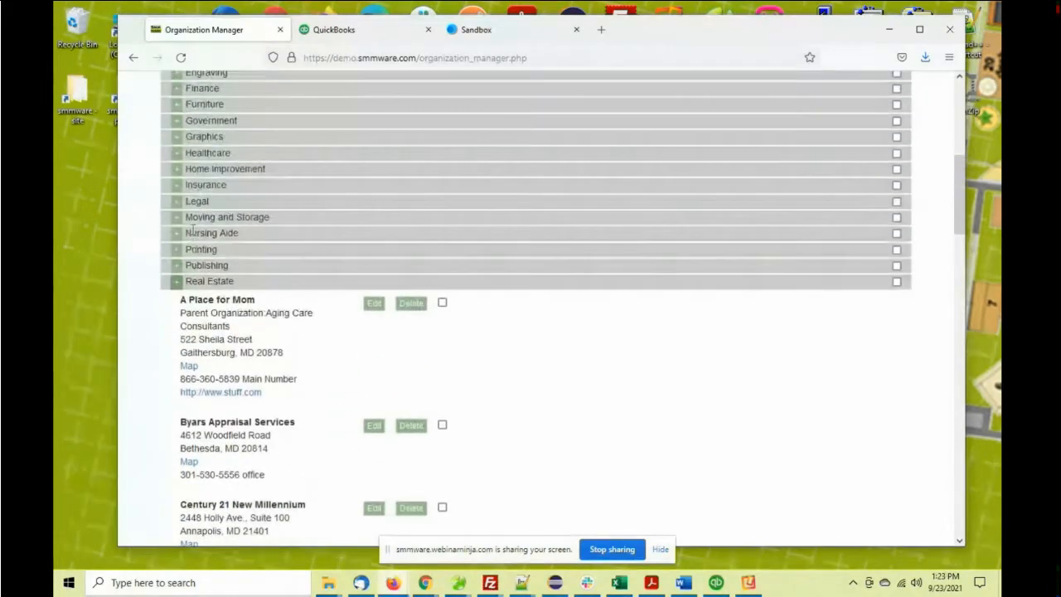
left_click(175, 283)
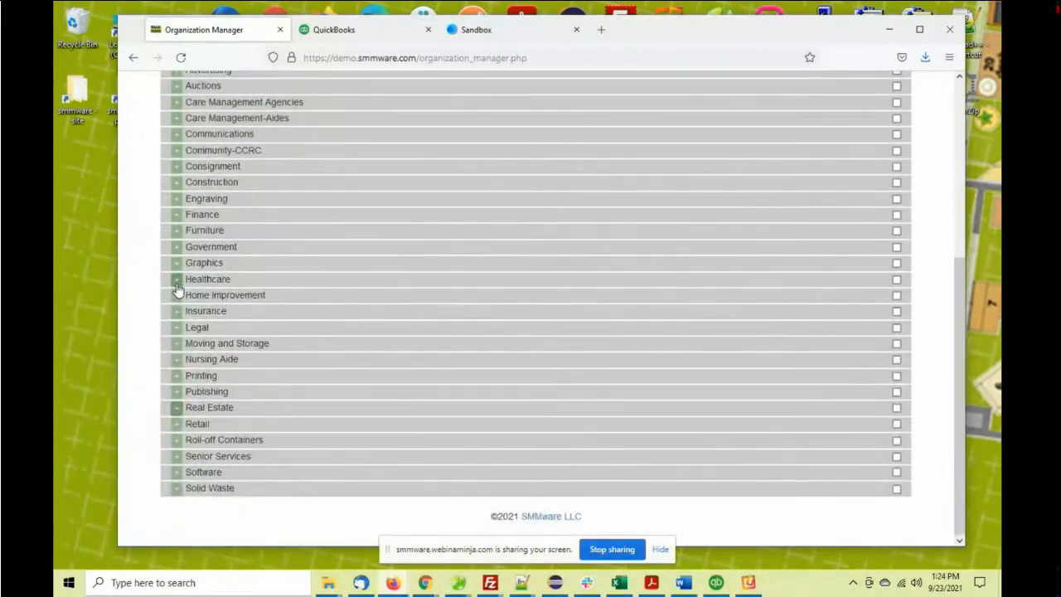
scroll(177, 289, "up", 5)
scroll(171, 277, "down", 3)
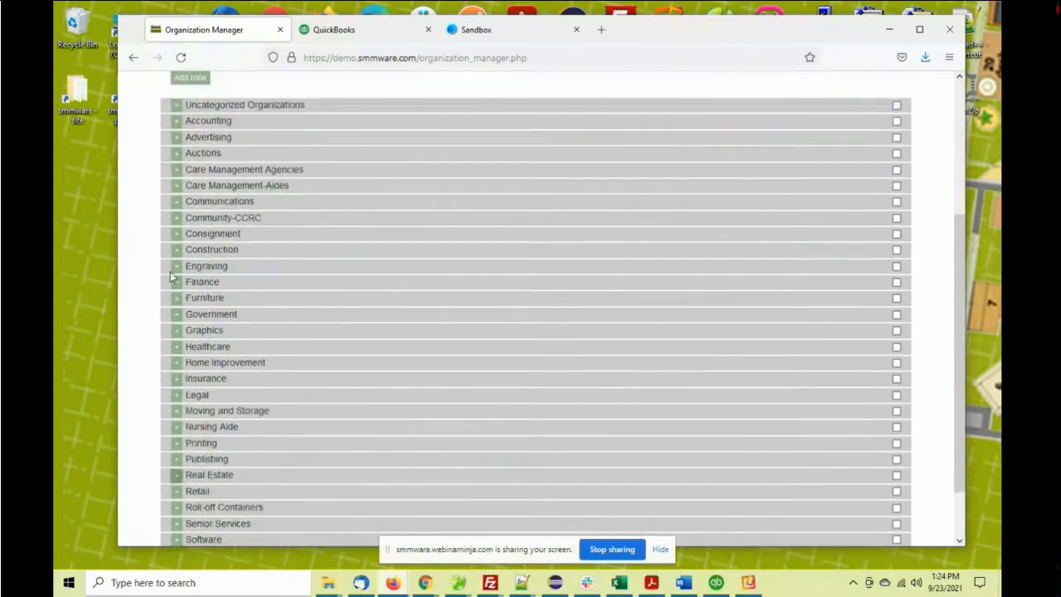
scroll(174, 307, "down", 2)
left_click(177, 408)
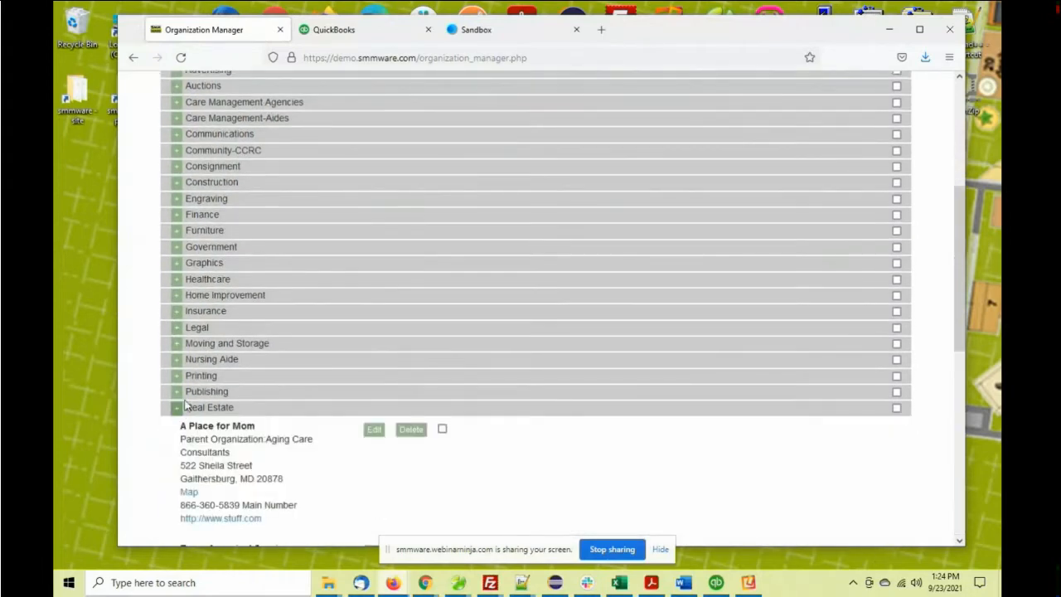
left_click(374, 429)
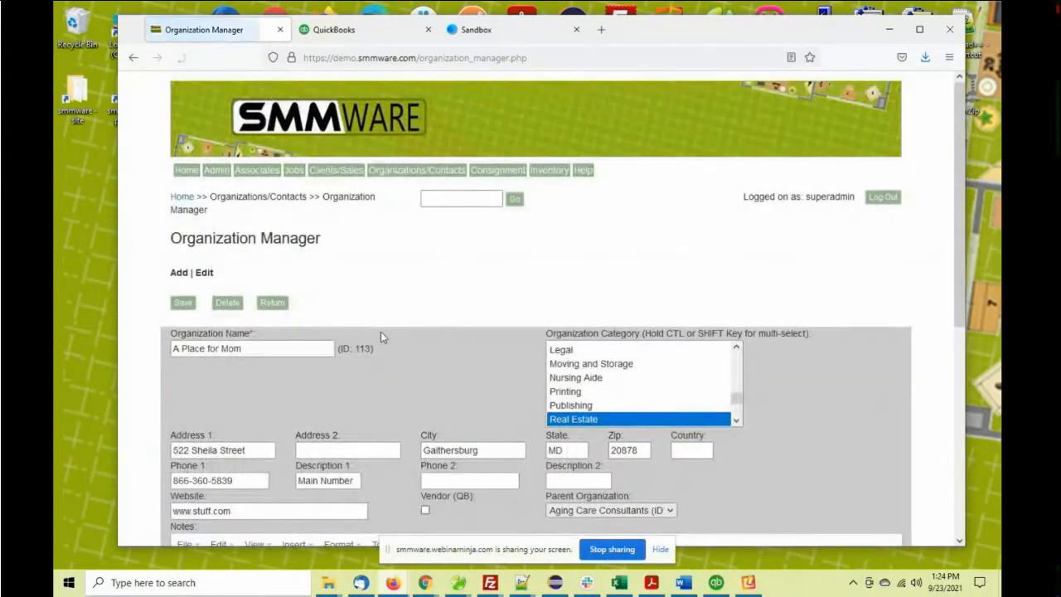
- Mark A Place for Mom as a QB vendor and review its organization contacts section
scroll(408, 276, "down", 3)
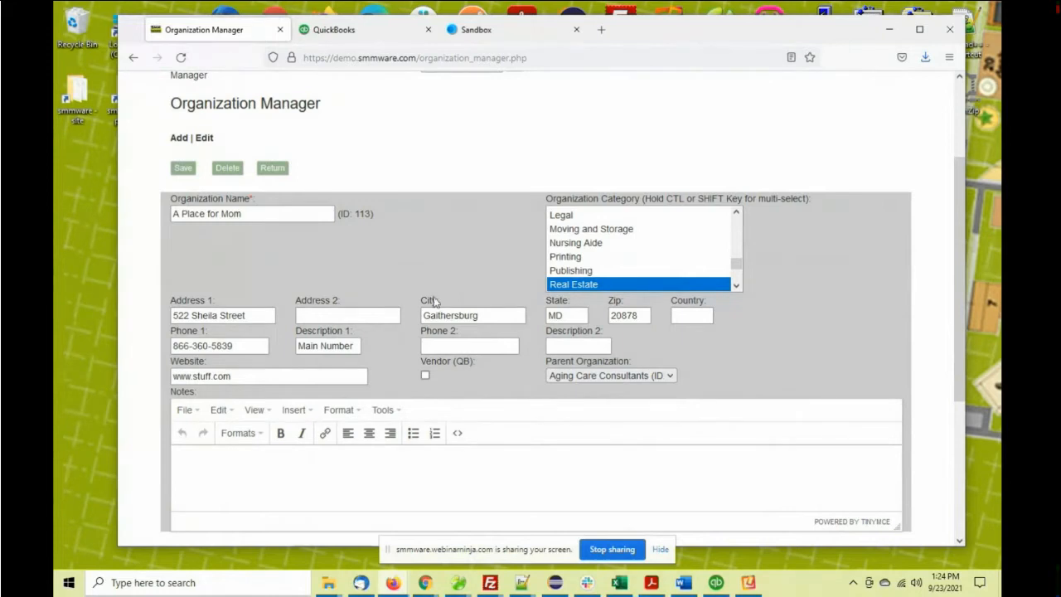
left_click(425, 375)
scroll(328, 280, "down", 3)
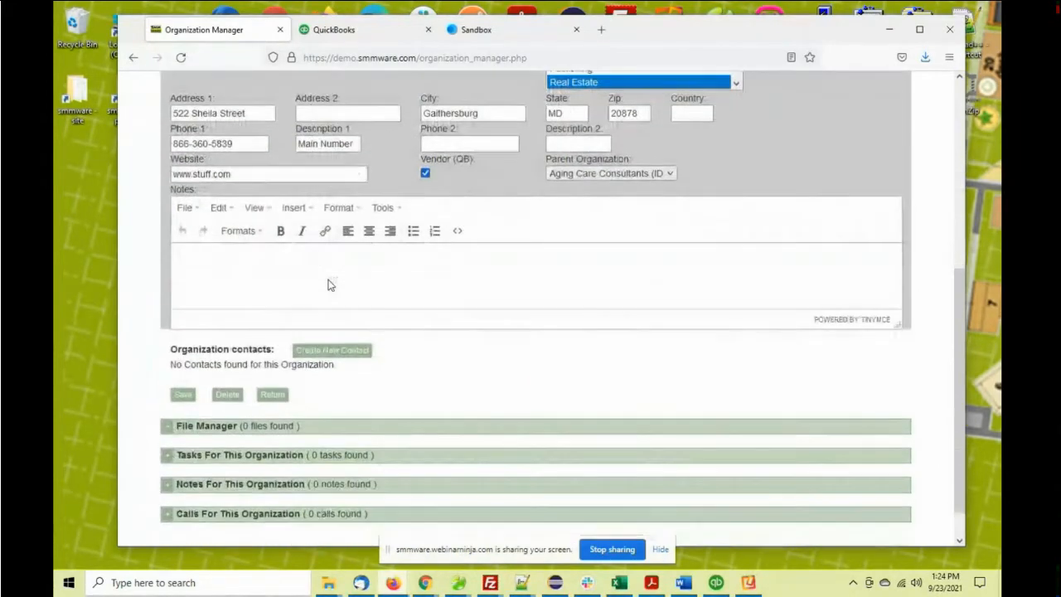
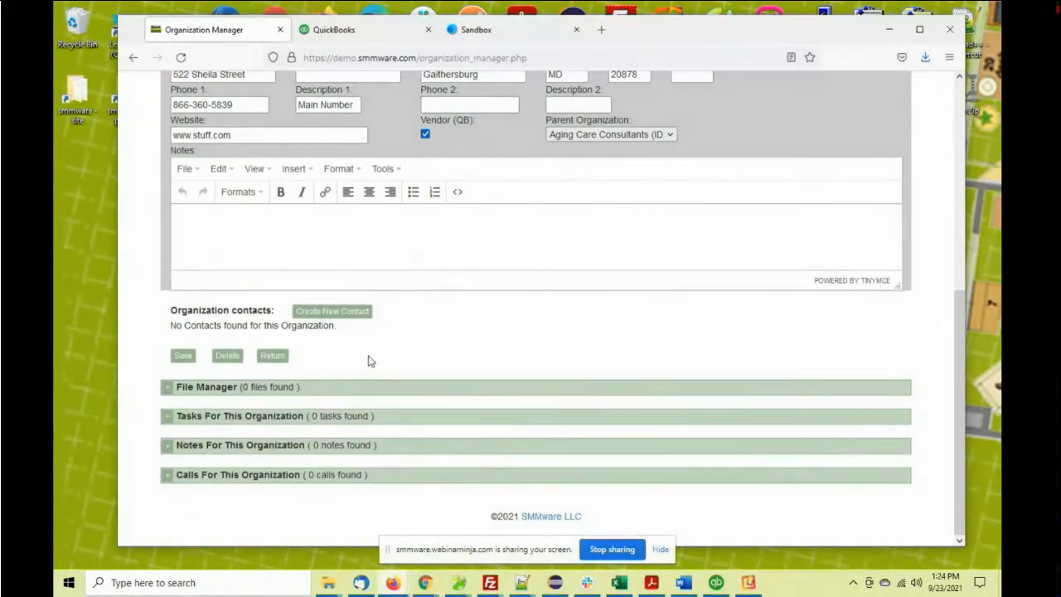
scroll(371, 362, "up", 2)
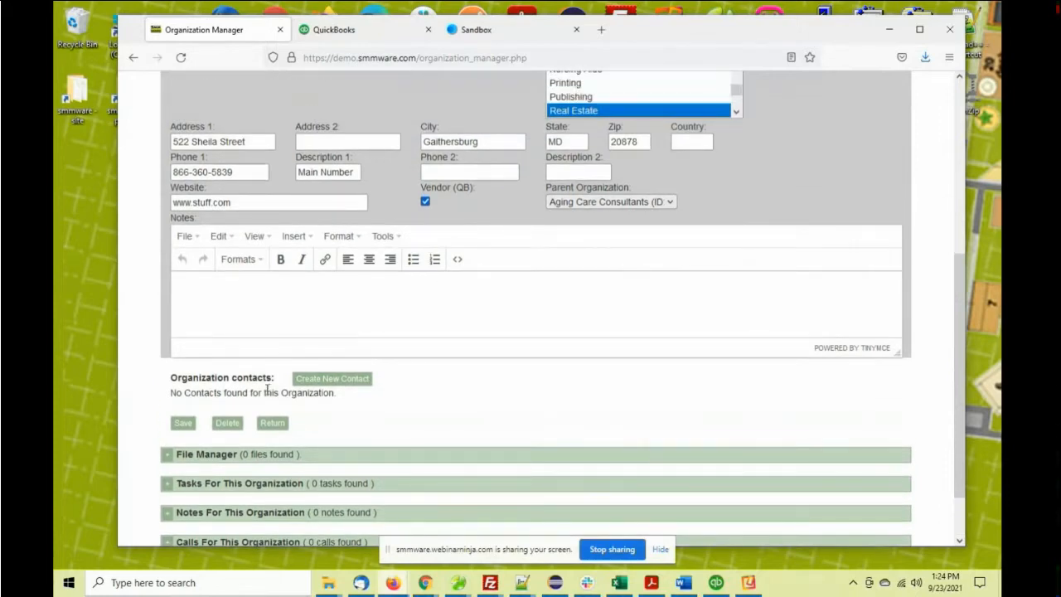
left_click_drag(287, 392, 190, 383)
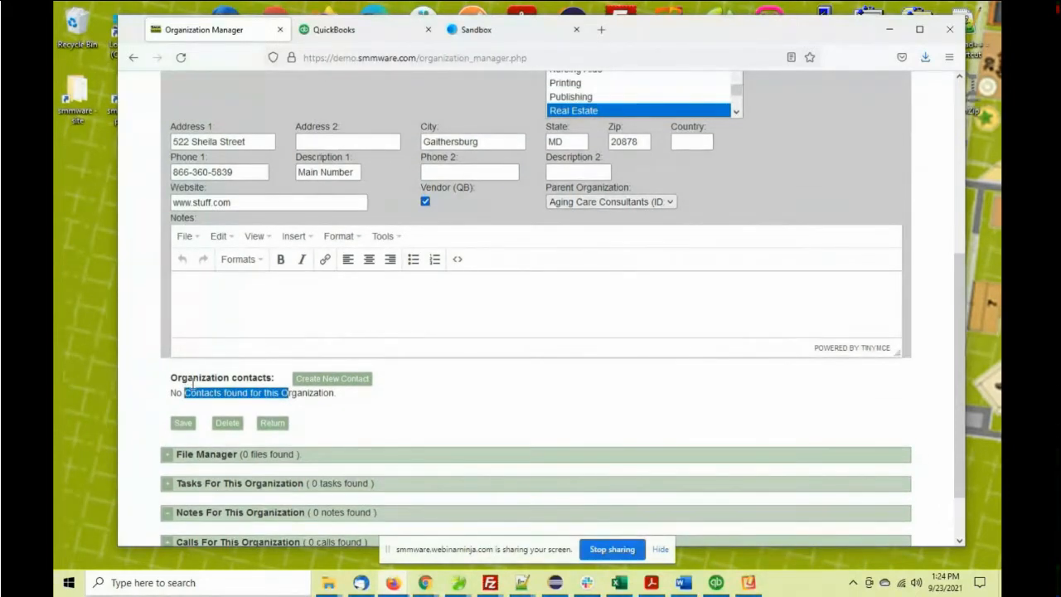
- Create a new contact for A Place for Mom, entering the contact's first and last name and the title Marketing Director
left_click(308, 380)
left_click(289, 372)
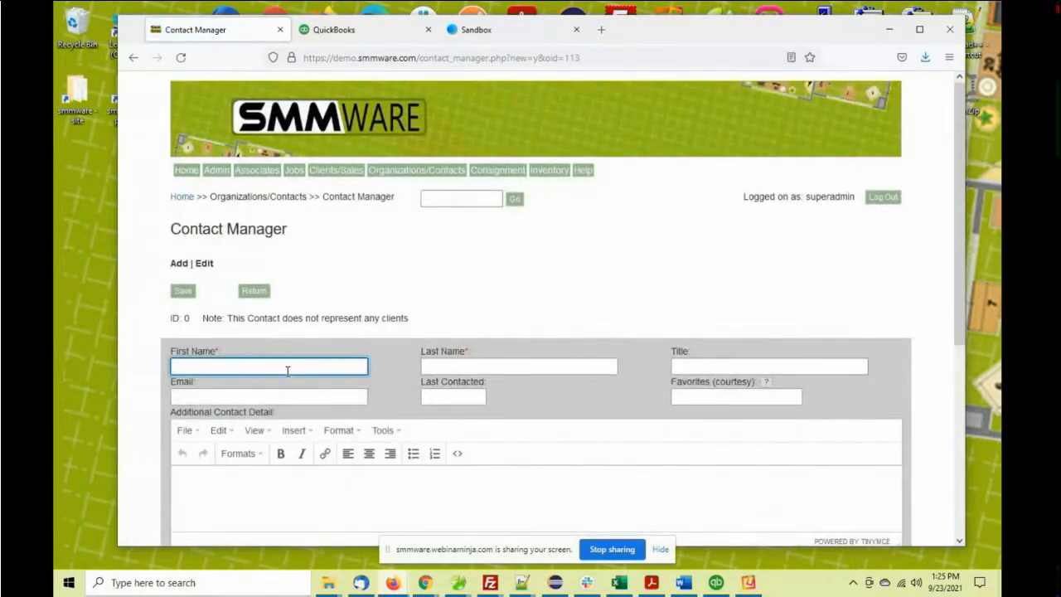
type("Janet")
left_click(477, 368)
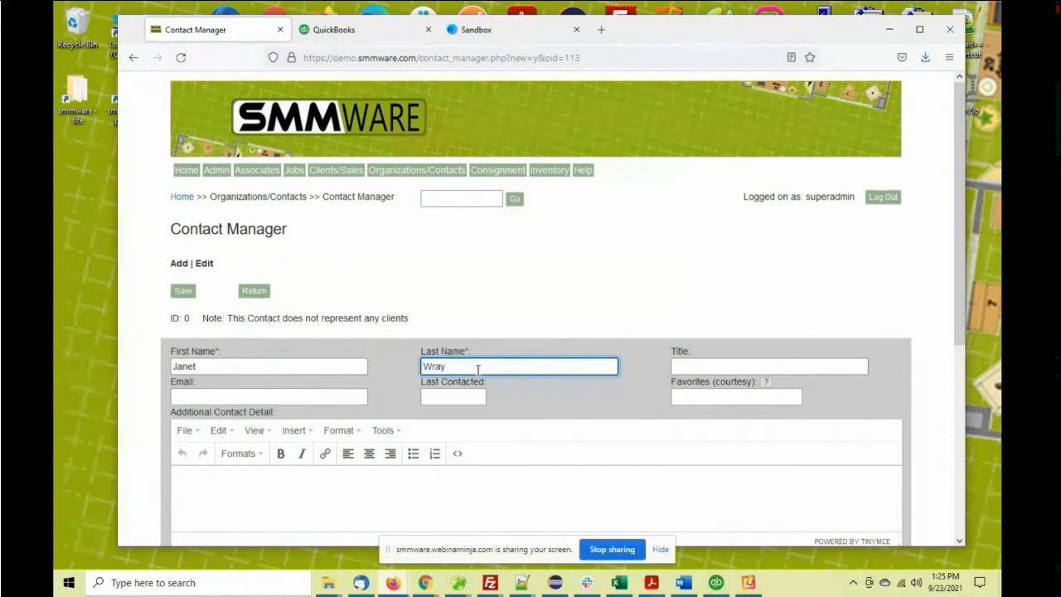
left_click(695, 366)
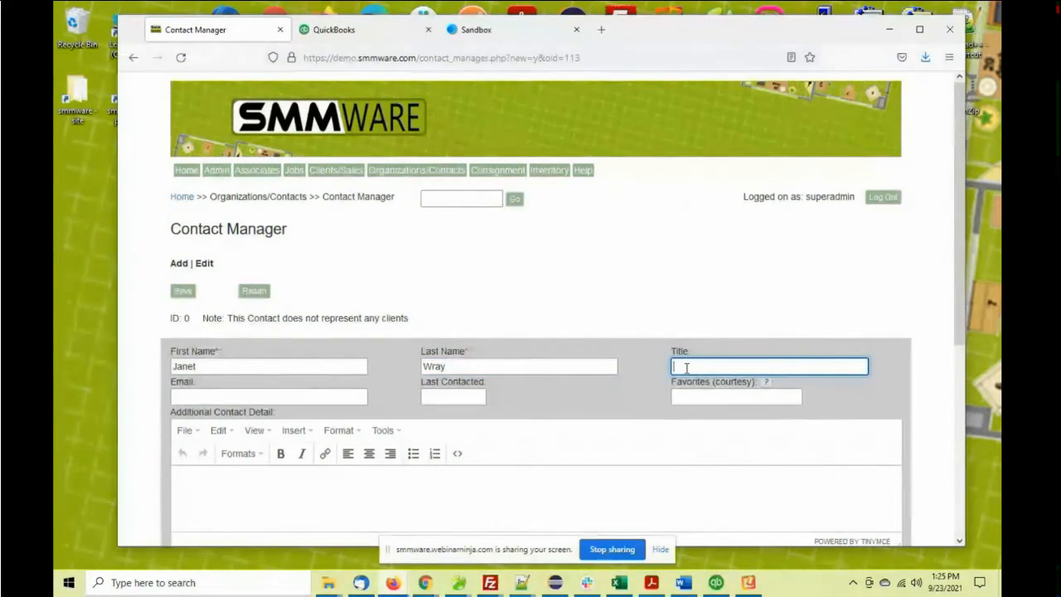
type("Marketing Director")
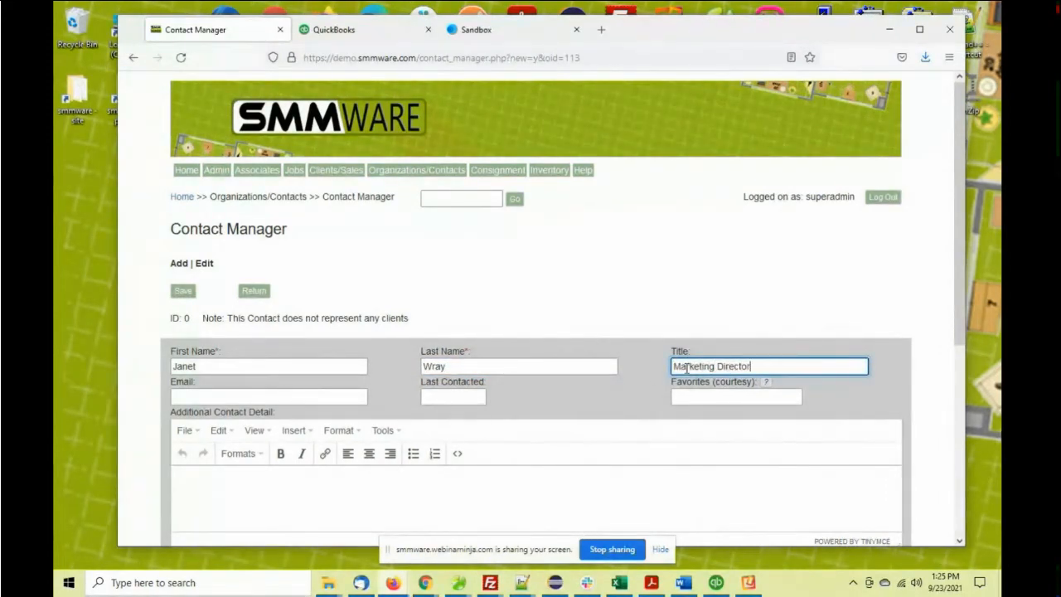
- Flag the contact as referring business, set the last contacted date to 2021-09-01, and save the contact
scroll(550, 365, "down", 3)
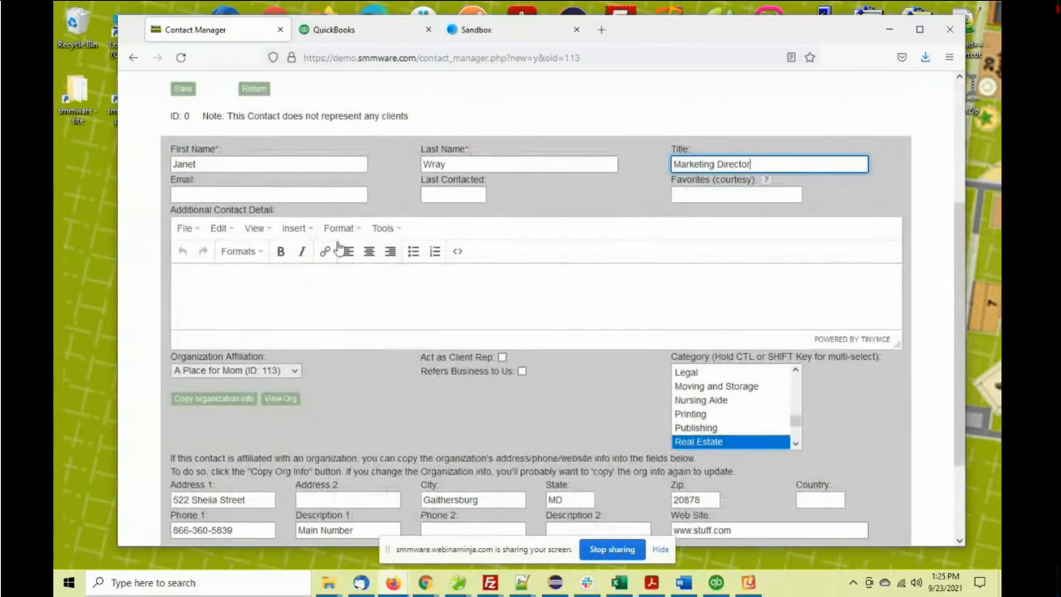
scroll(478, 274, "down", 1)
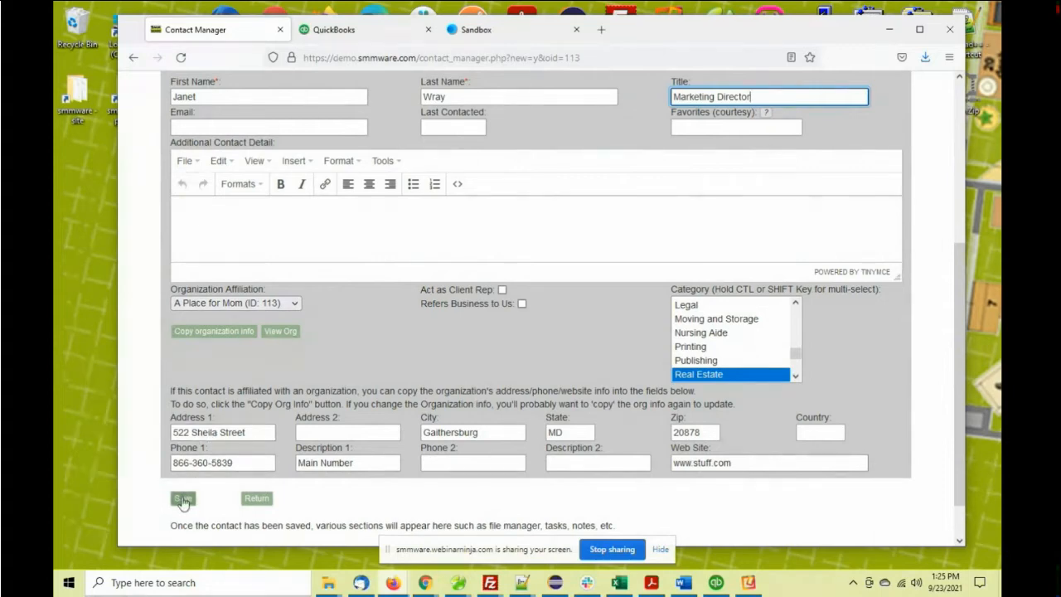
left_click(522, 304)
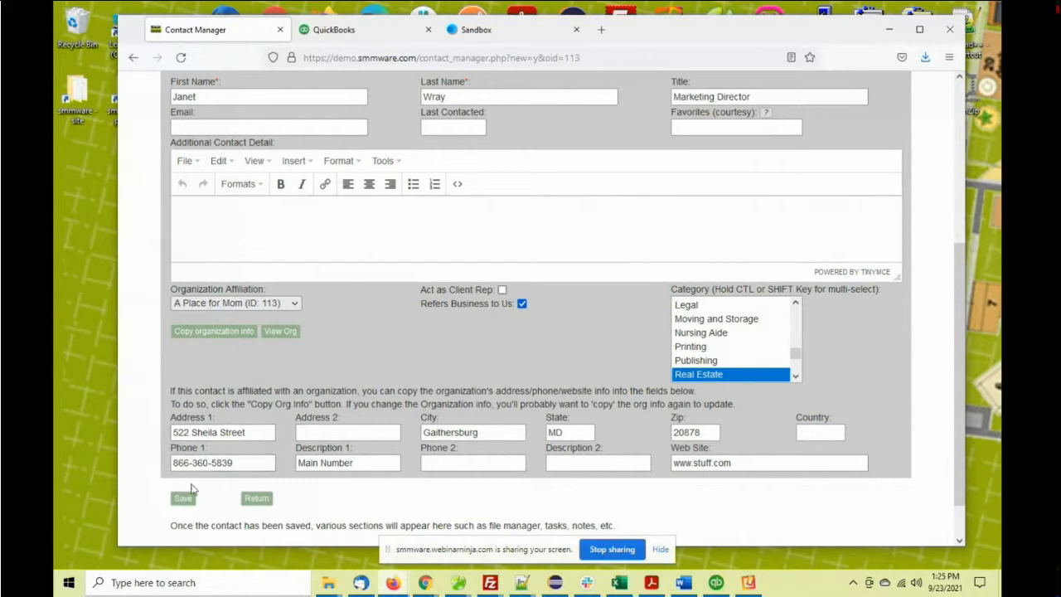
left_click(437, 125)
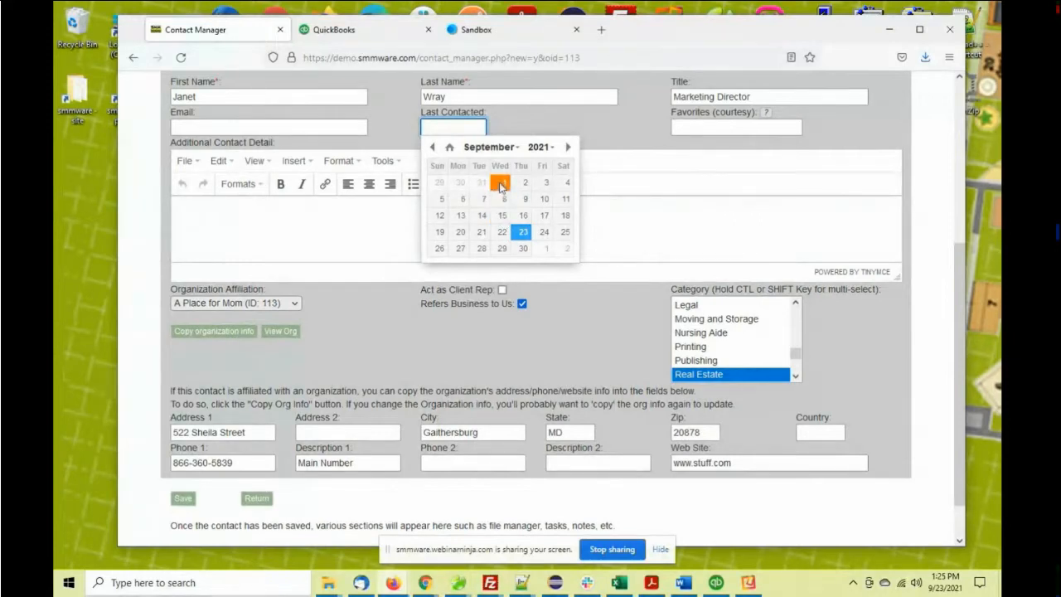
left_click(504, 182)
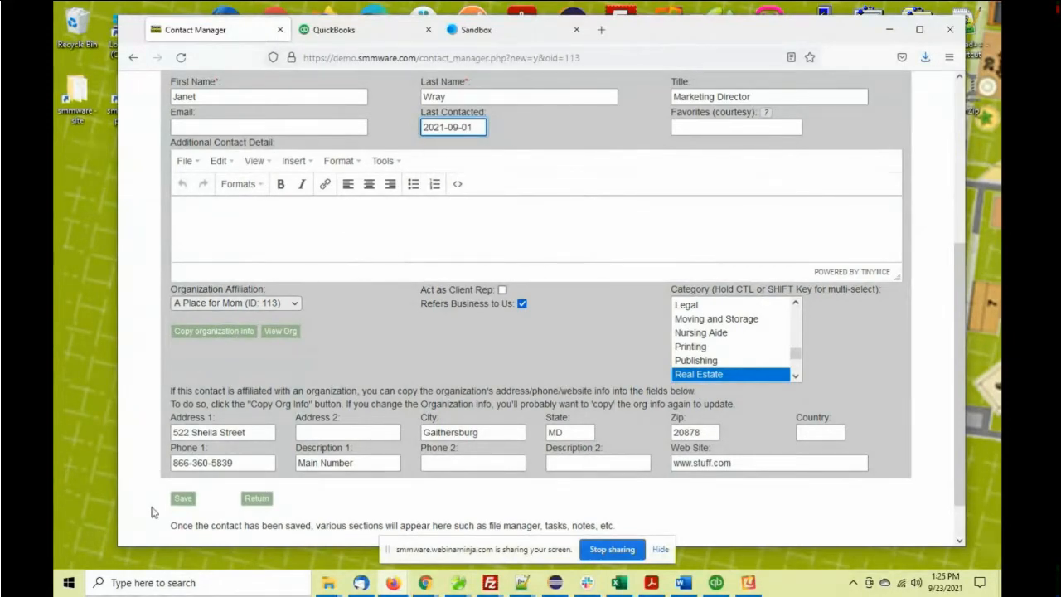
left_click(182, 499)
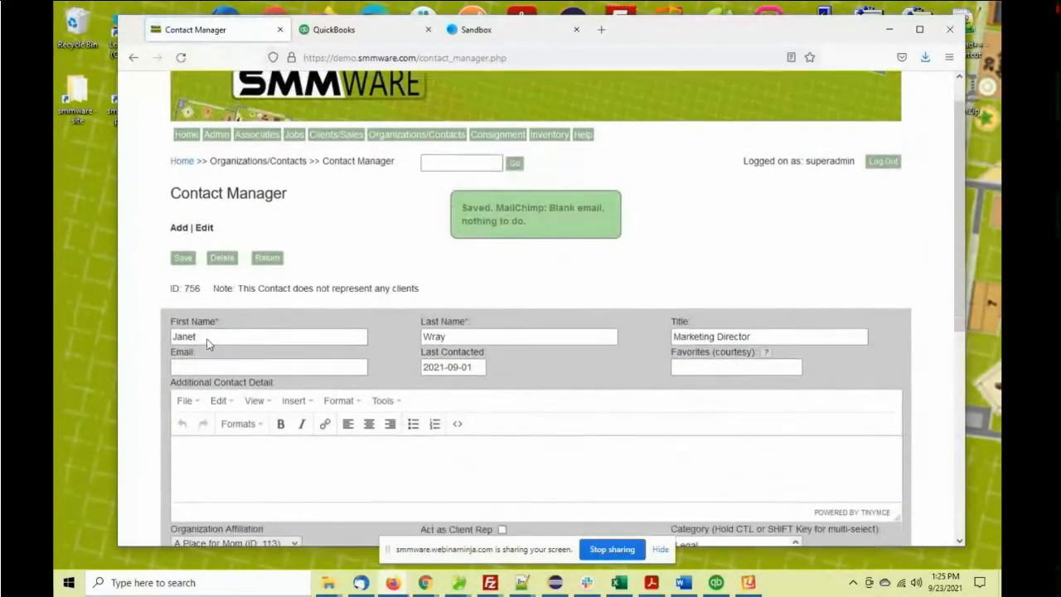
- View the contact's affiliated organization and check its list of organization contacts
scroll(203, 365, "down", 3)
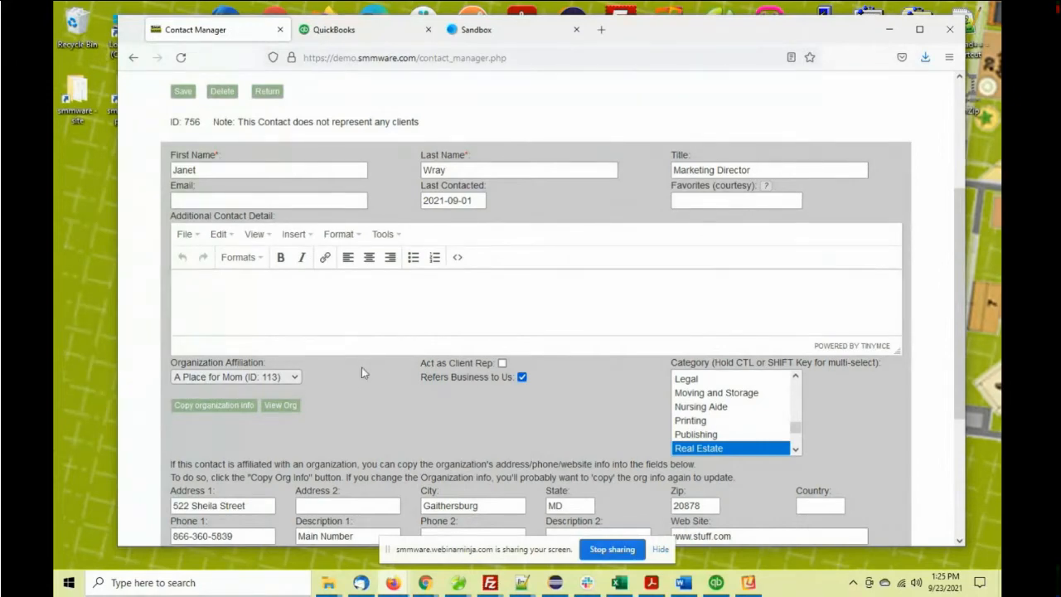
left_click(280, 404)
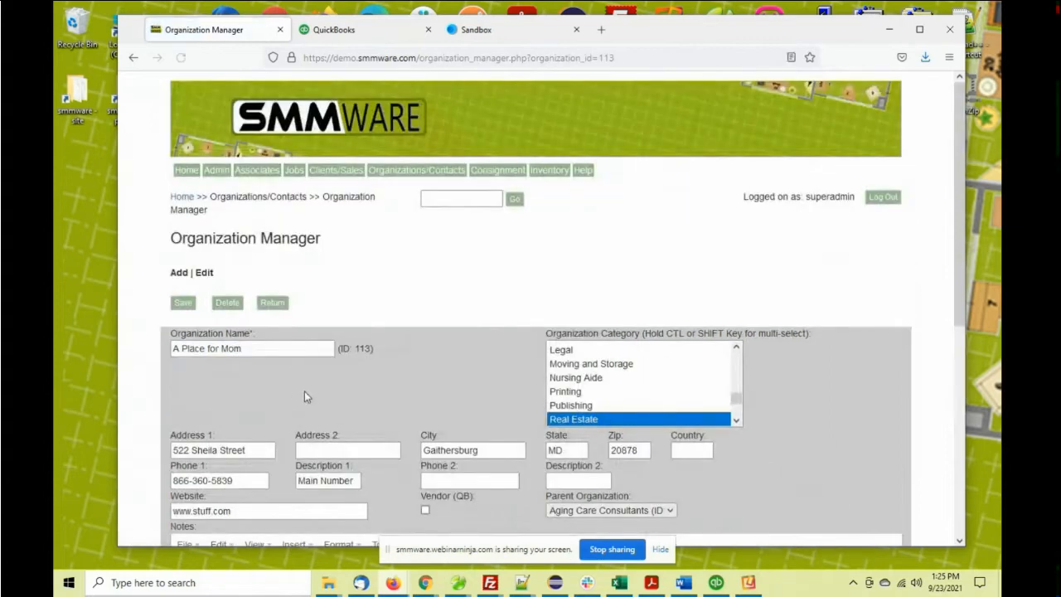
scroll(456, 305, "down", 3)
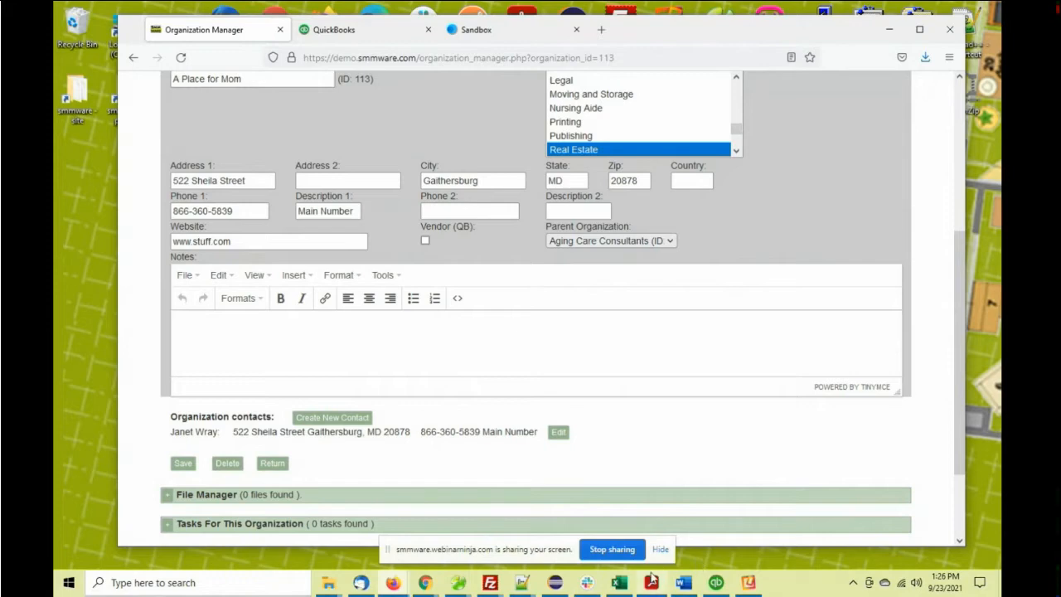
- Switch to Acrobat Reader to view the Calendar page of the Fitting the Pieces Together PDF, and return to SMMware in the browser
mouse_move(652, 583)
left_click(651, 514)
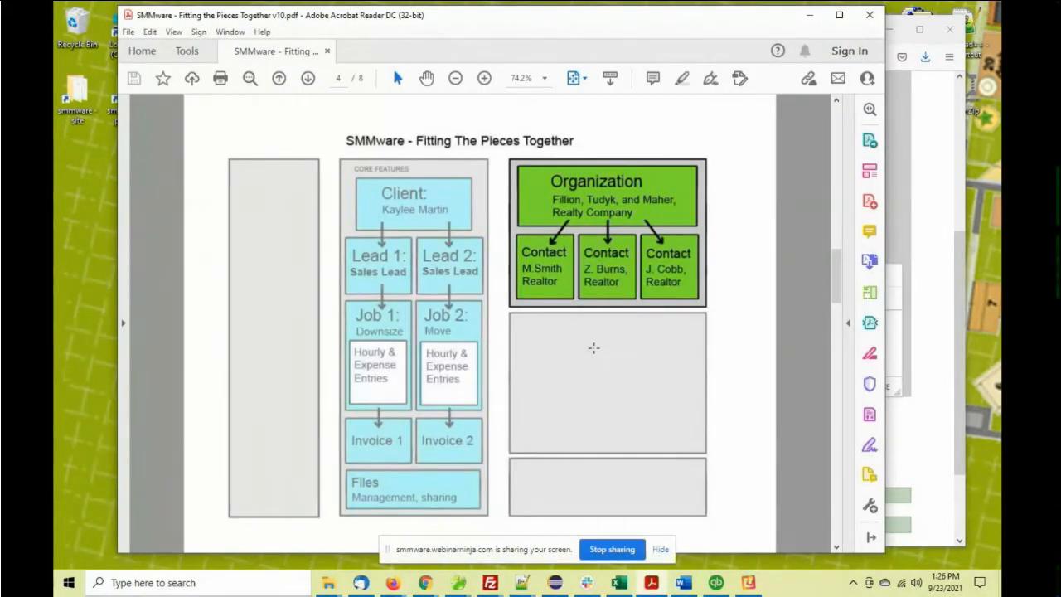
scroll(594, 348, "down", 1)
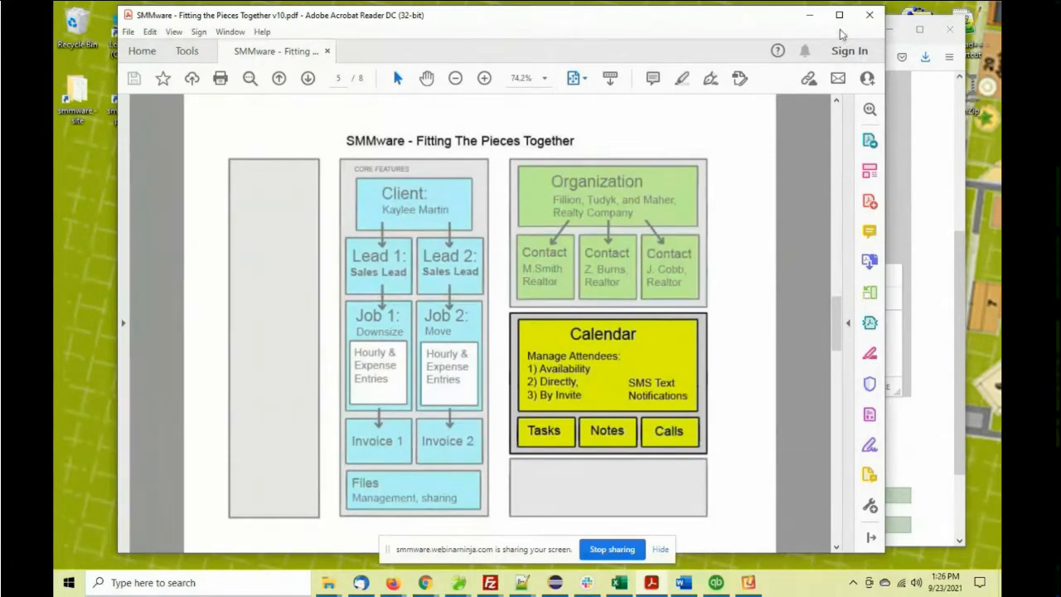
left_click(810, 14)
left_click_drag(740, 40, 743, 28)
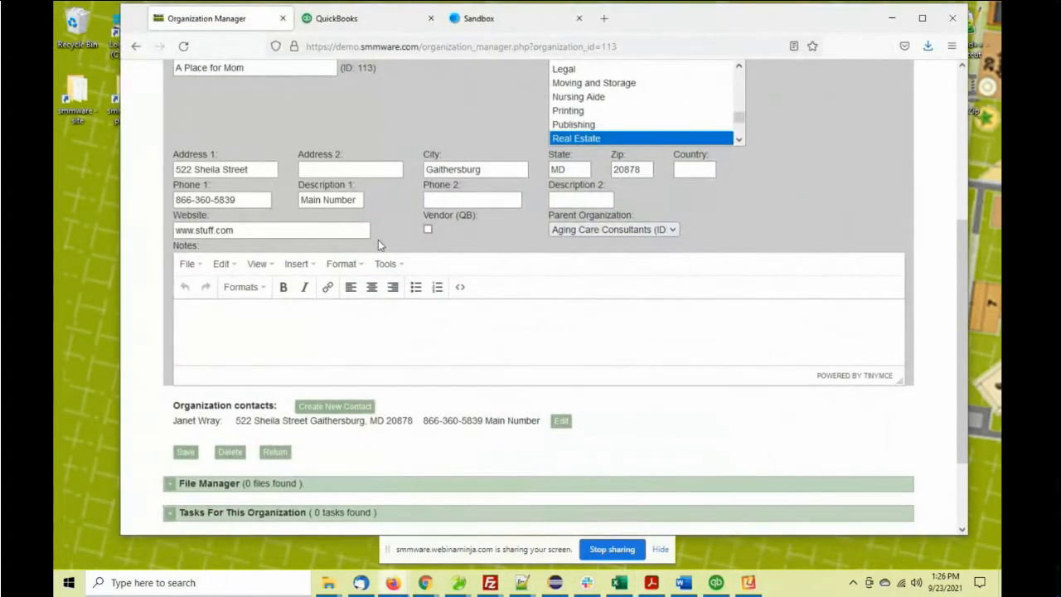
- Open the first Handyman Services job in the jobs list and review the tasks recorded for it
scroll(378, 240, "up", 5)
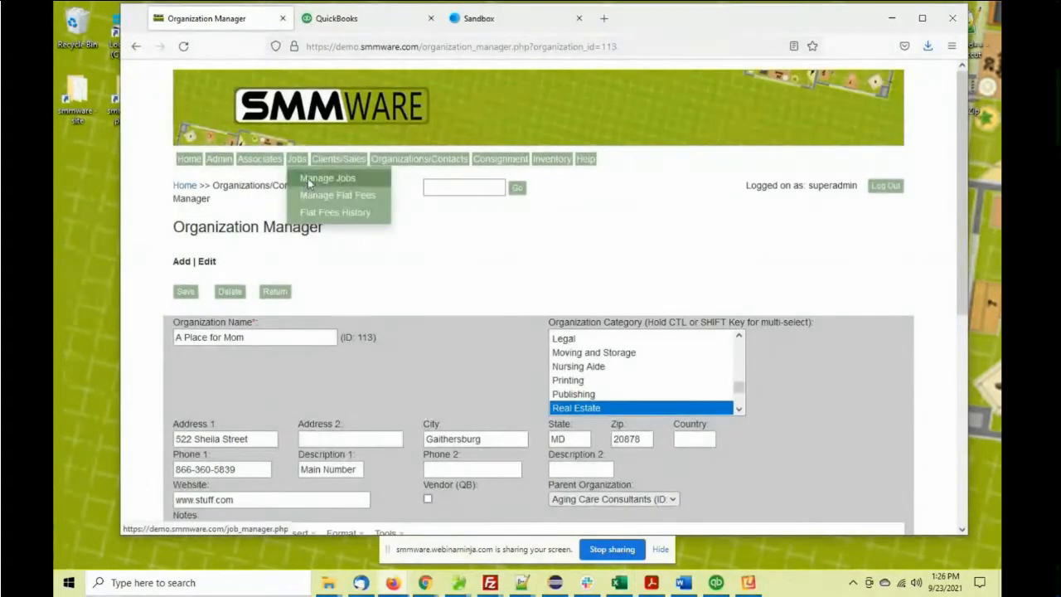
left_click(321, 175)
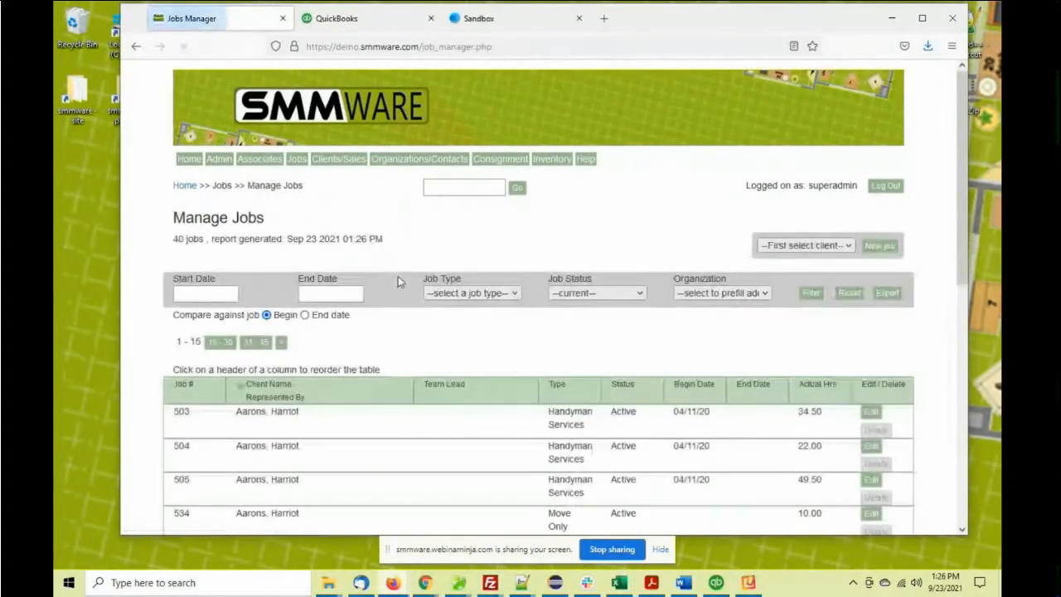
left_click(871, 413)
scroll(549, 285, "down", 15)
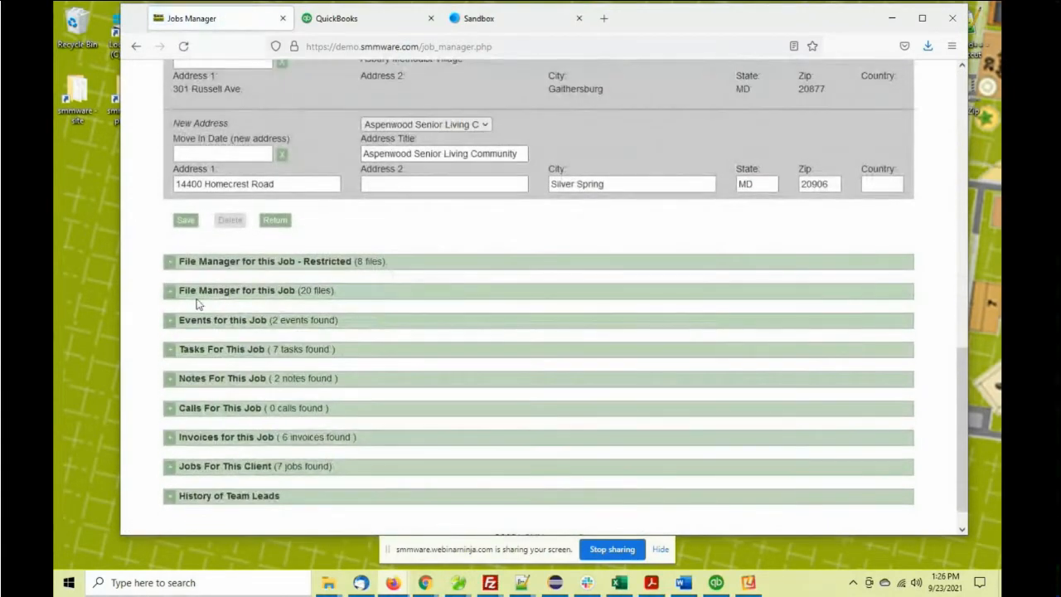
left_click(169, 349)
scroll(170, 303, "down", 5)
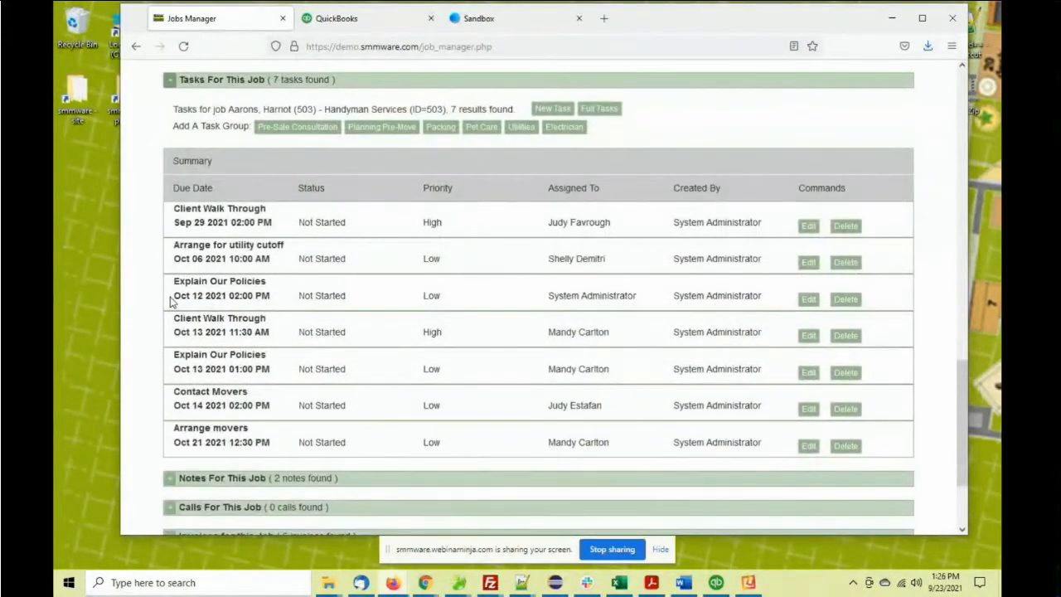
scroll(270, 316, "up", 1)
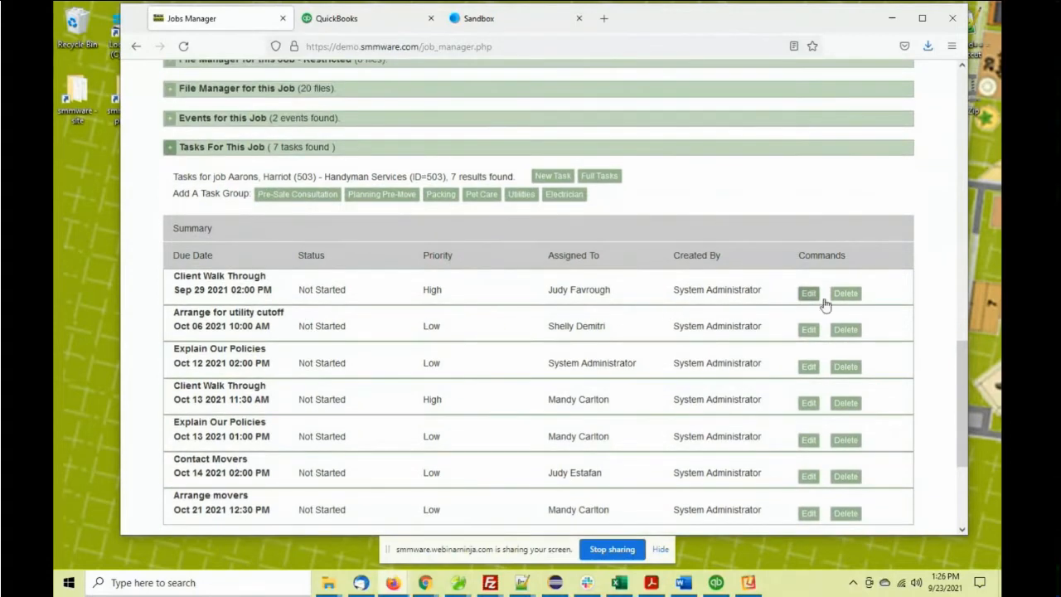
scroll(605, 244, "up", 1)
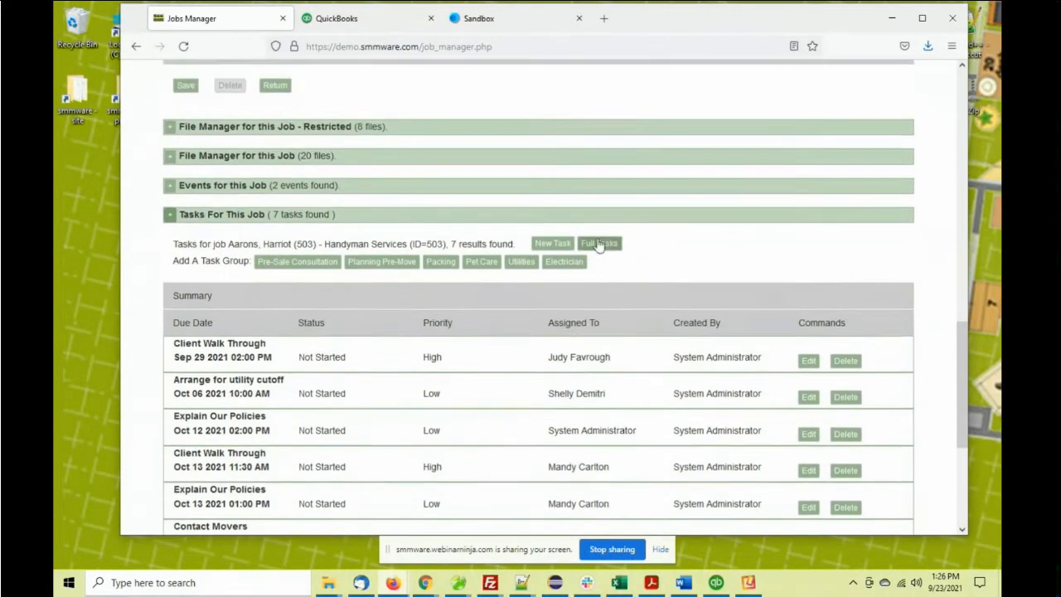
- Start a new task for the job with a due date of Oct 01 2021 at 02:00 PM
left_click(552, 243)
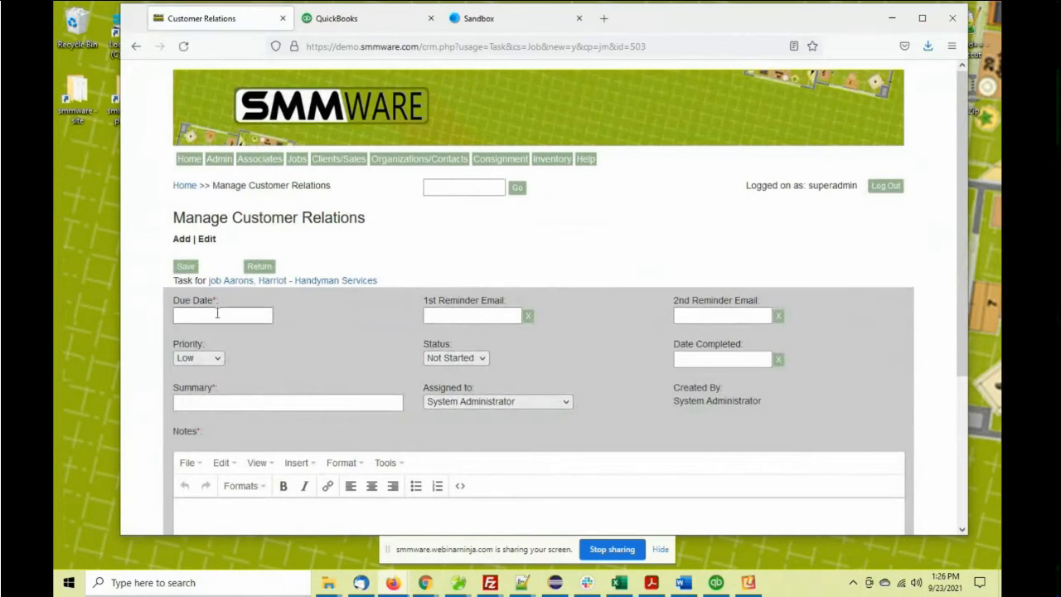
left_click(217, 313)
left_click(320, 336)
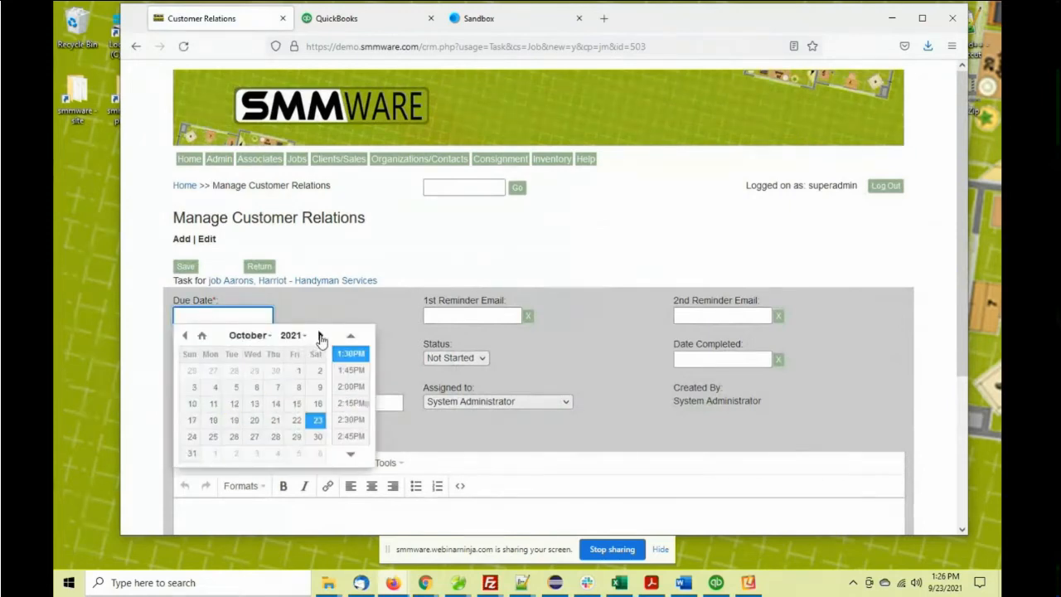
left_click(296, 370)
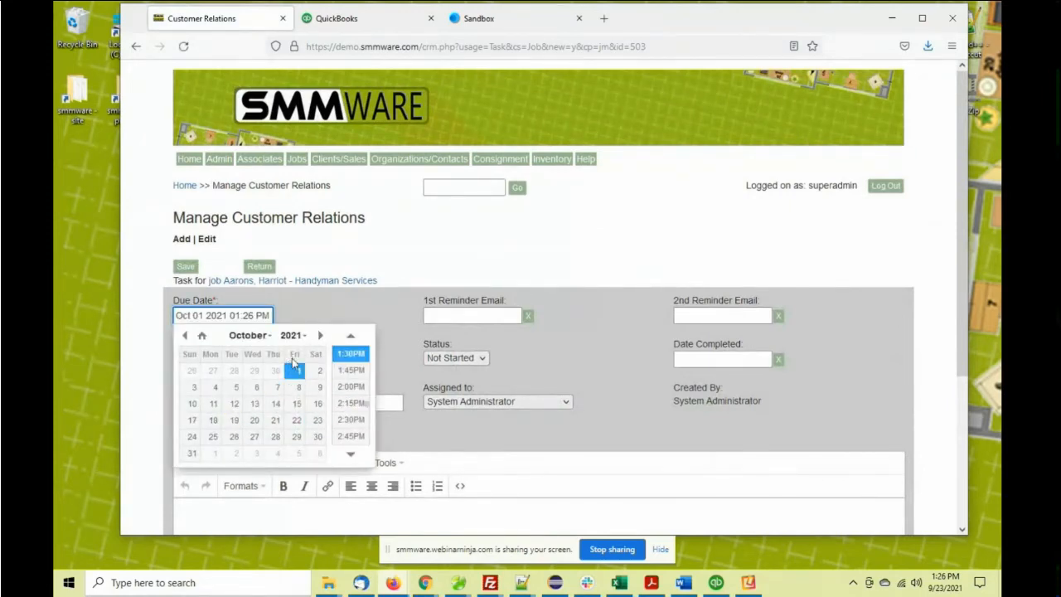
left_click(351, 386)
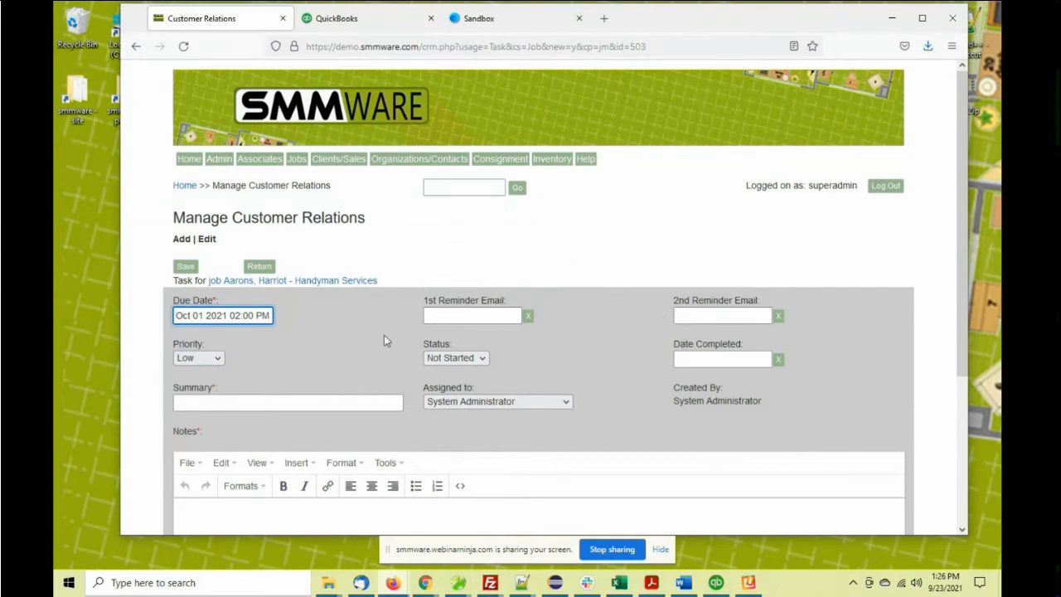
- Set the task's priority to Medium and assign it to the fifth associate in the list
scroll(365, 334, "down", 2)
left_click(217, 291)
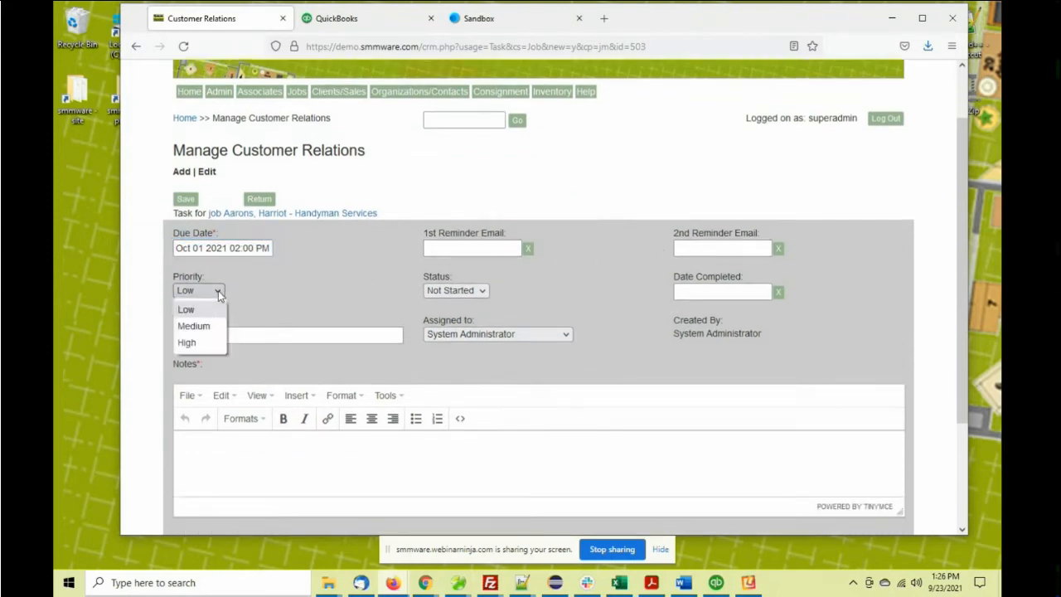
left_click(210, 323)
left_click(265, 334)
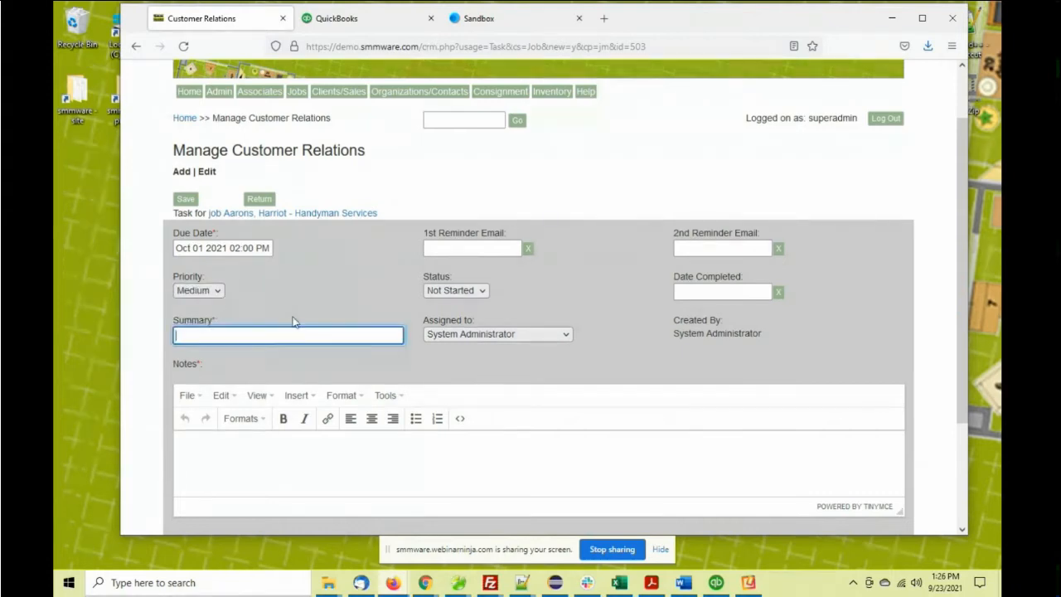
scroll(438, 246, "down", 4)
left_click(458, 200)
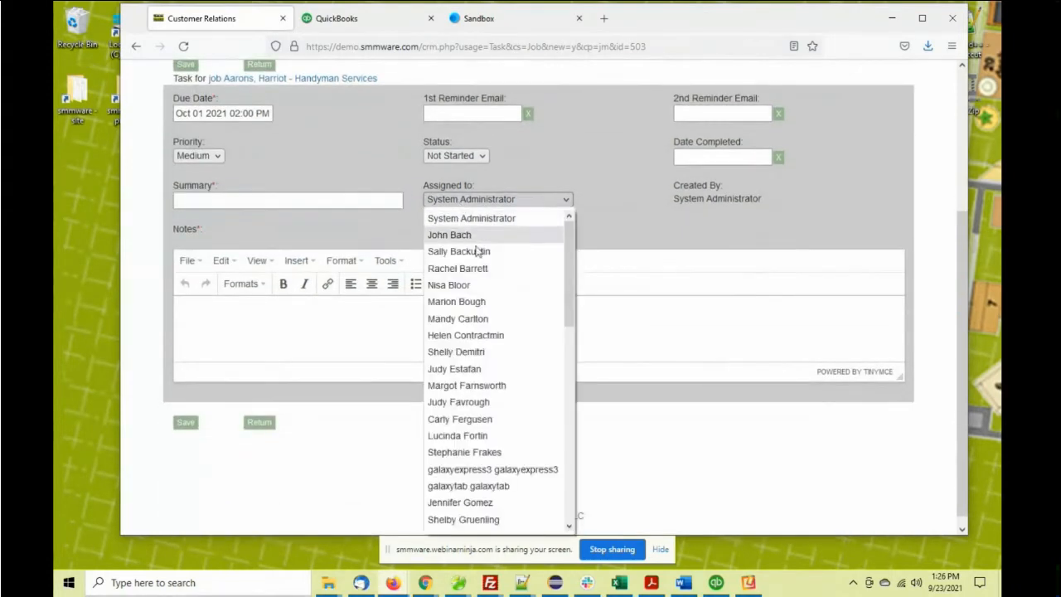
left_click(449, 285)
- Enter the task summary "Daily Report" and the notes "This is what we did today, and also how the client felt by the end (happy)."
left_click(237, 200)
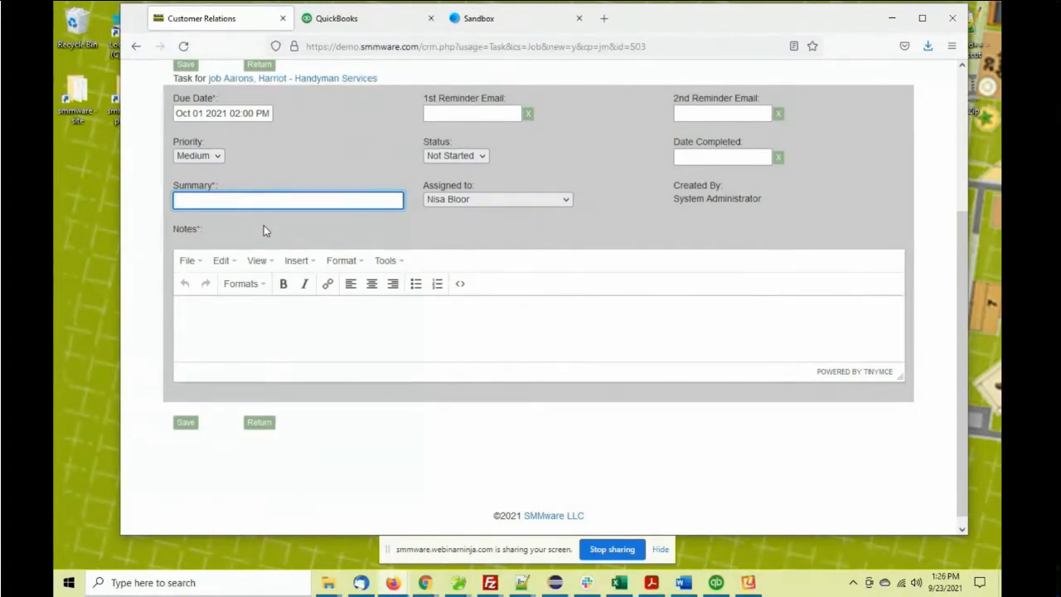
type("Daily Report")
left_click(253, 322)
type("THis")
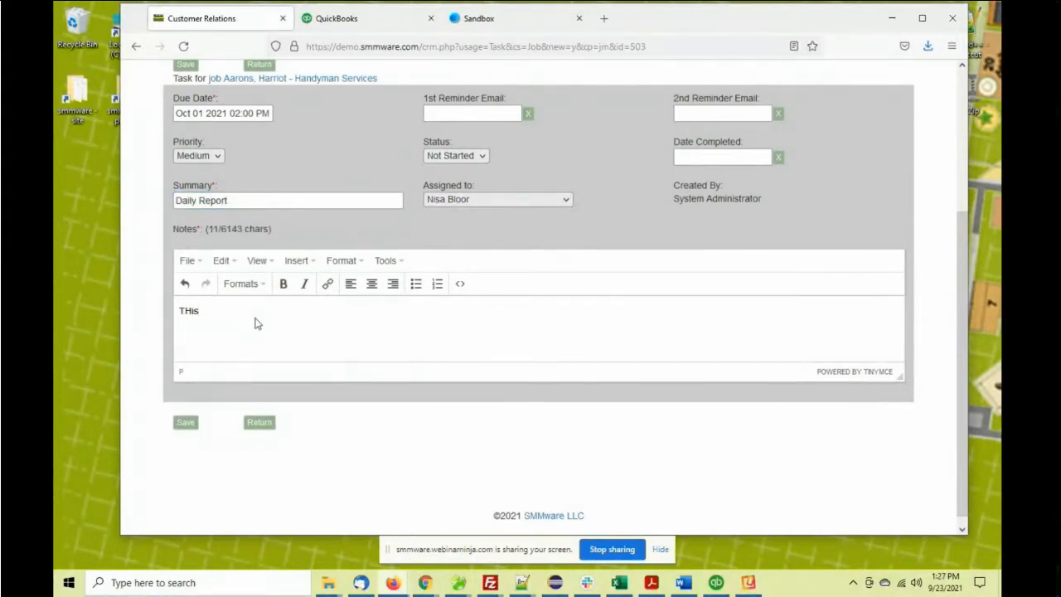
key("BackSpace")
key("BackSpace")
key("BackSpace")
type("his is what we did today,")
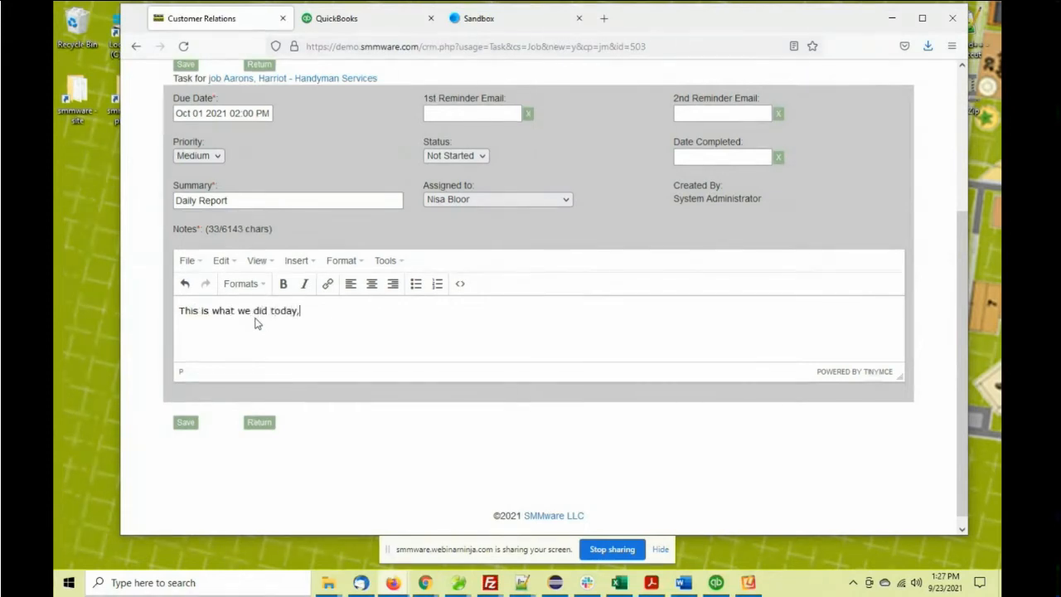
type(" and also how the client")
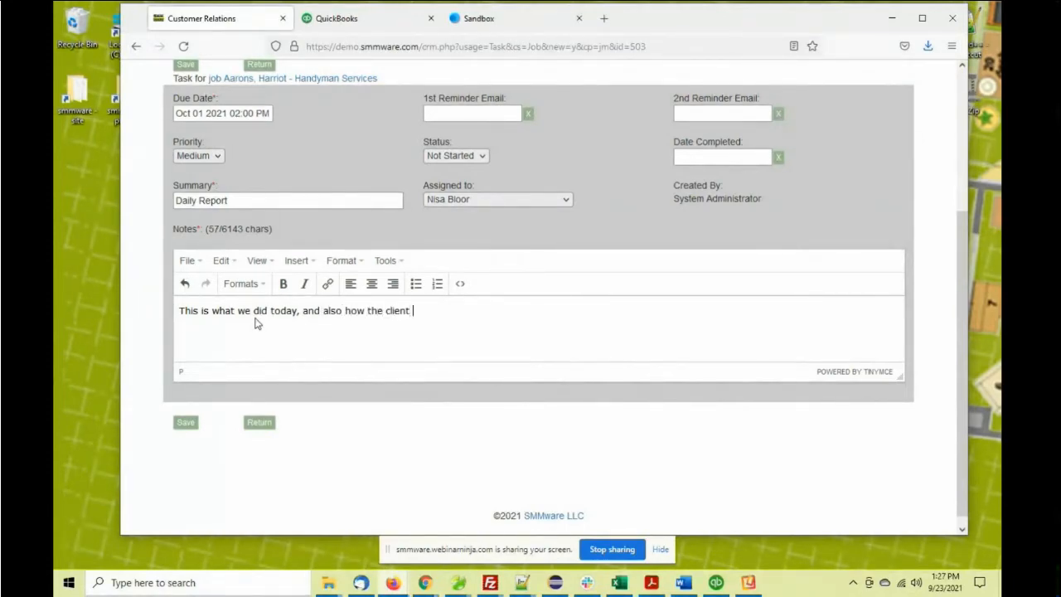
type(" felt by the end (happy")
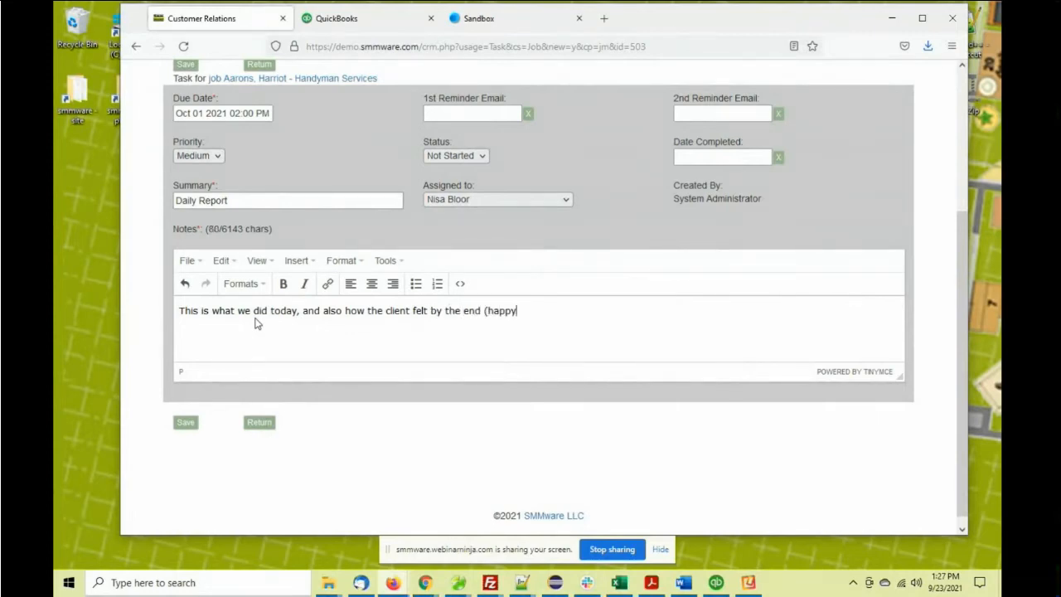
type(").")
- Save the Daily Report task and return to the job to check its task list
scroll(224, 300, "up", 1)
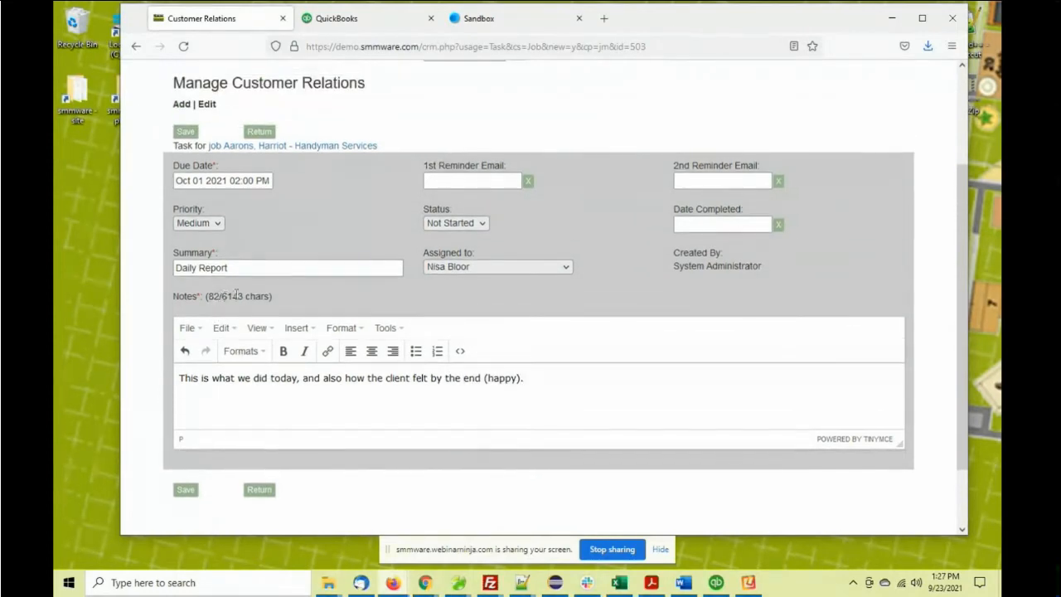
left_click(186, 489)
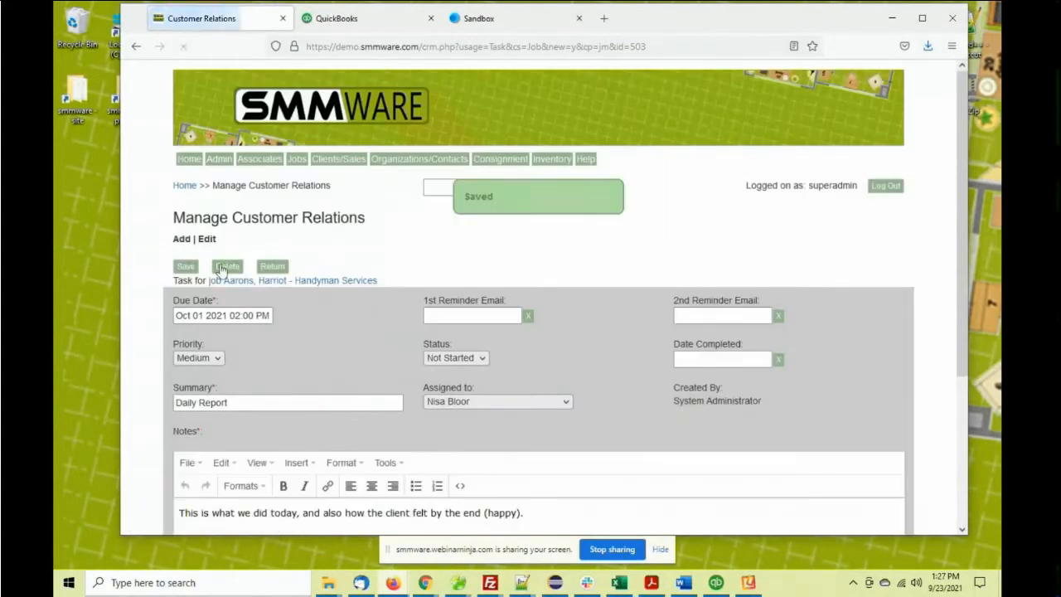
left_click(272, 266)
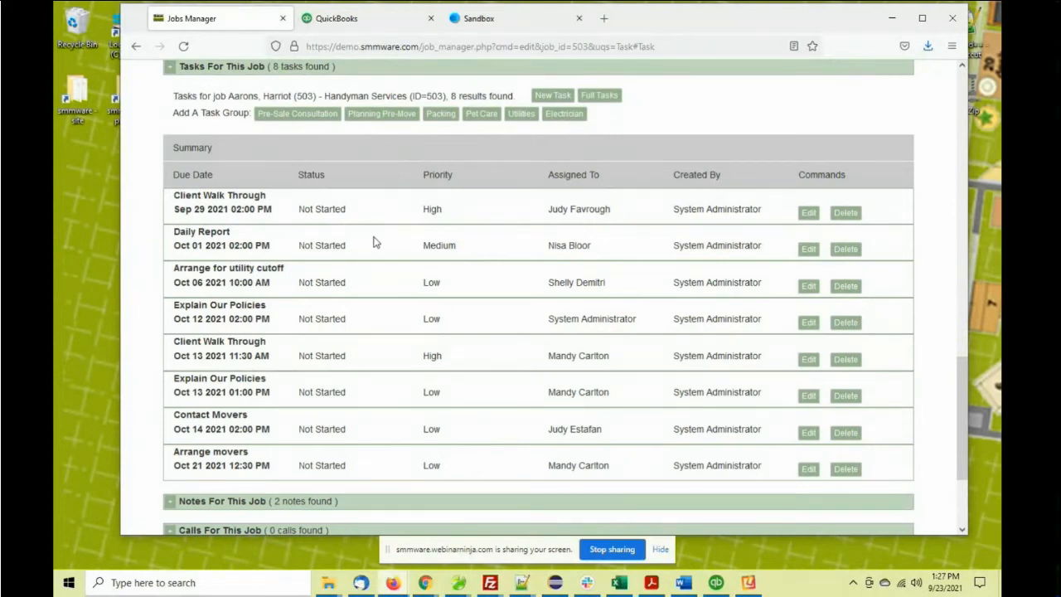
scroll(376, 241, "up", 1)
scroll(377, 240, "down", 1)
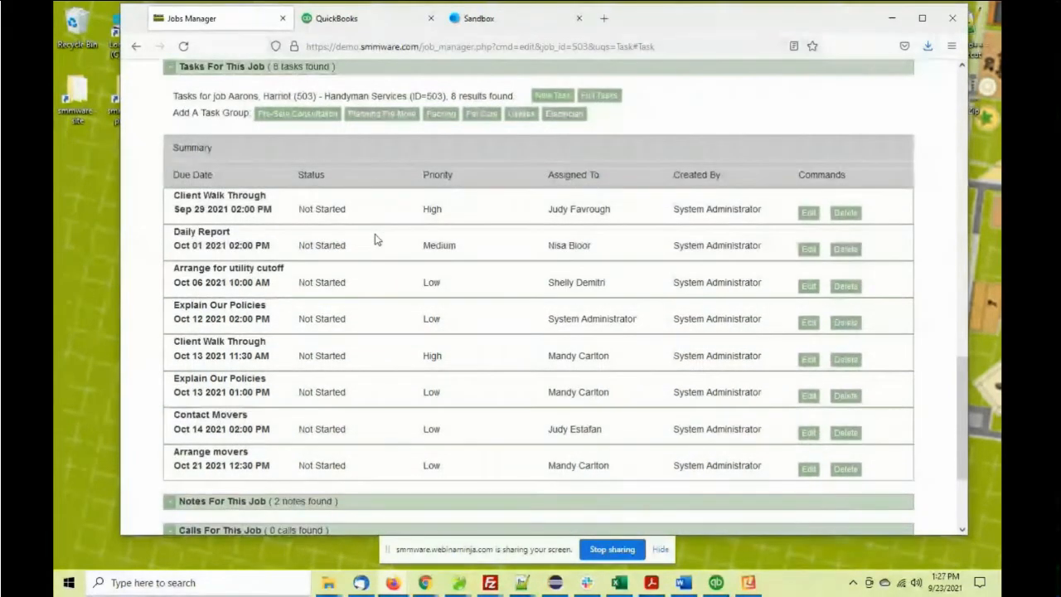
scroll(375, 239, "up", 1)
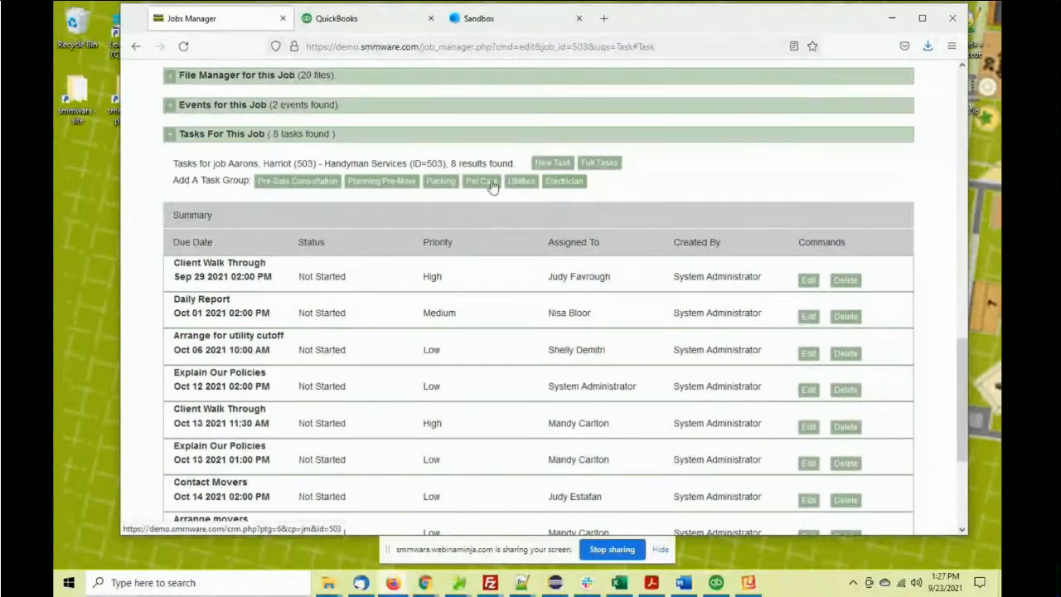
- Start adding the Pre-Sale Consultation task group to the job and remove its Get Contract Signed item
left_click(309, 182)
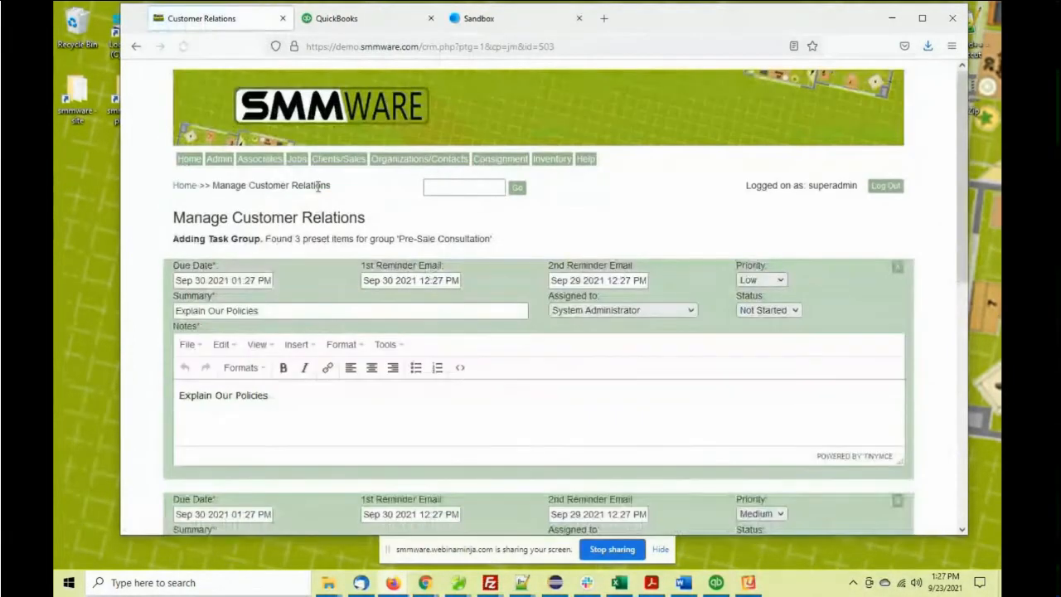
scroll(321, 191, "down", 6)
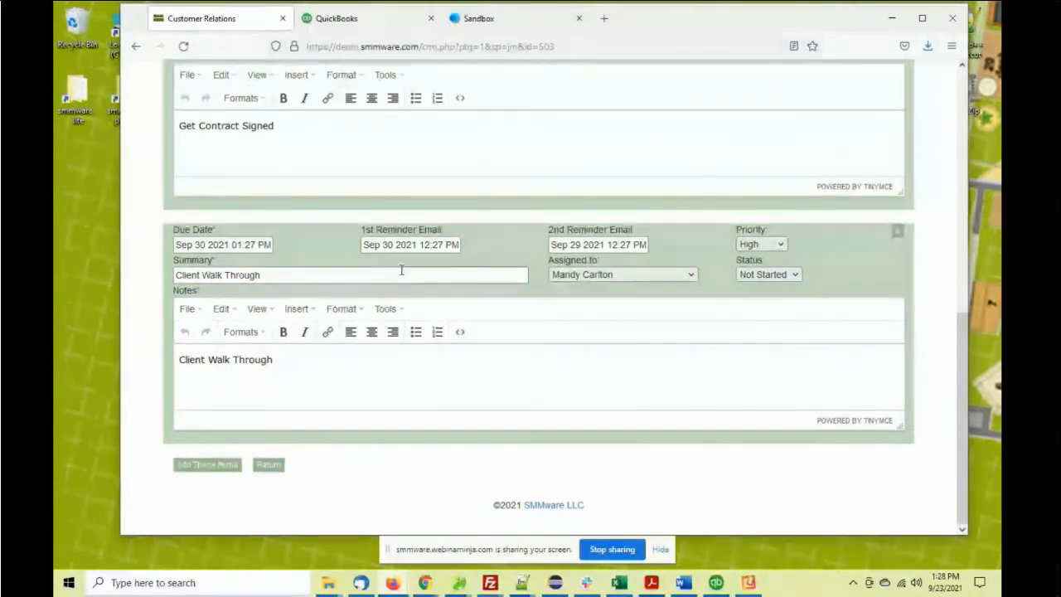
scroll(400, 273, "up", 3)
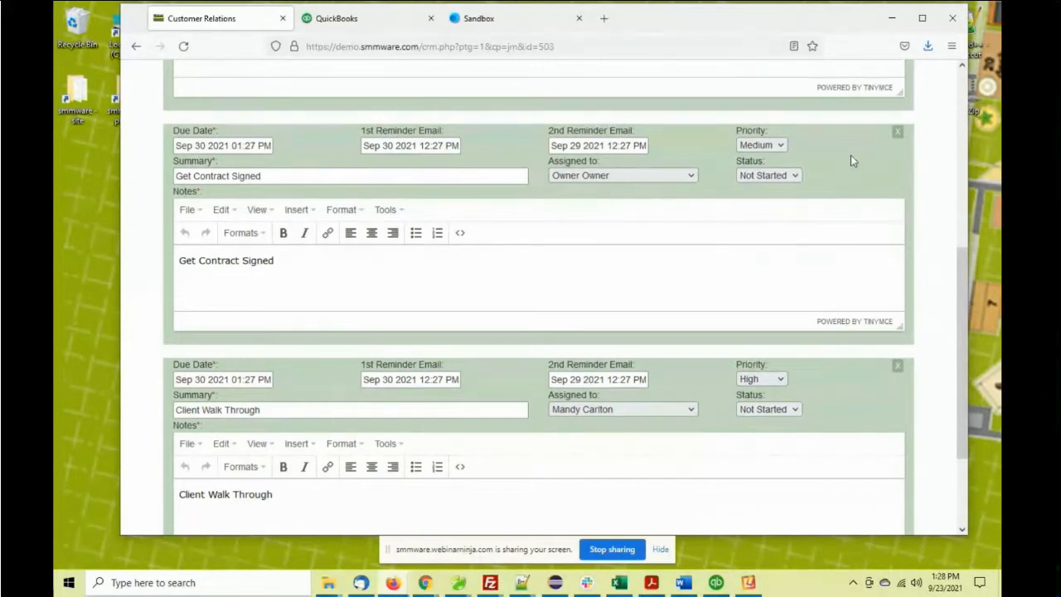
left_click(900, 133)
scroll(390, 307, "up", 3)
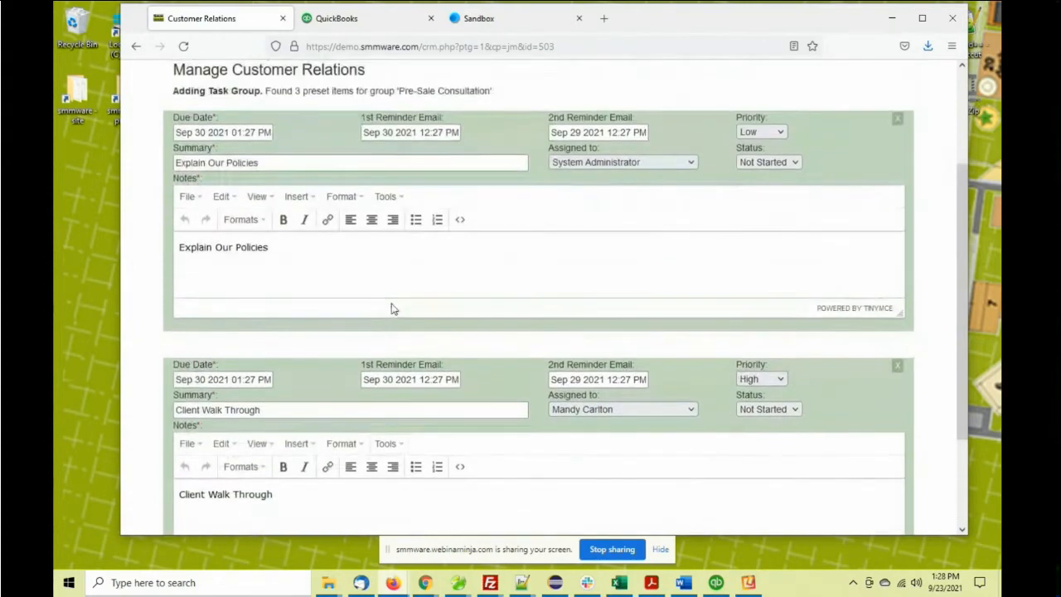
- Extend the first preset task's notes to "Explain Our Policies to the client", and return to the job without adding the task group
left_click(295, 161)
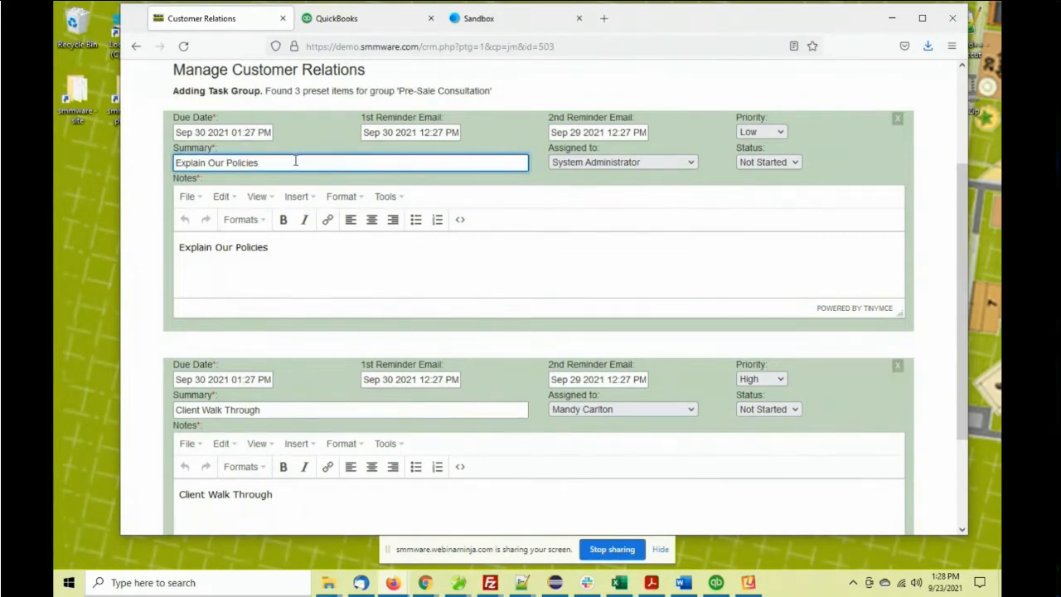
left_click(287, 243)
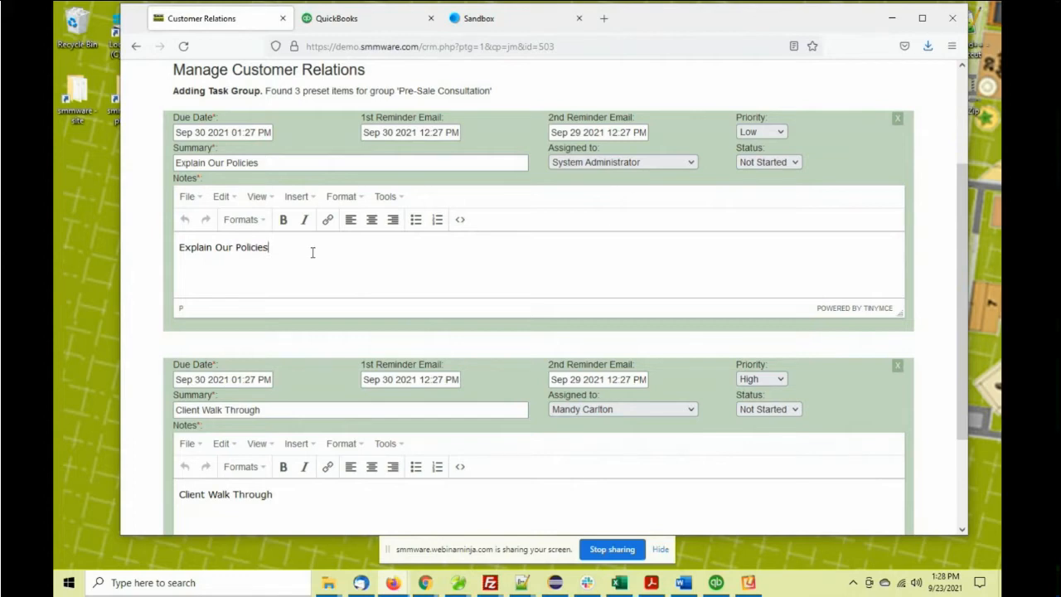
type("to the d")
type("lient")
scroll(485, 206, "down", 3)
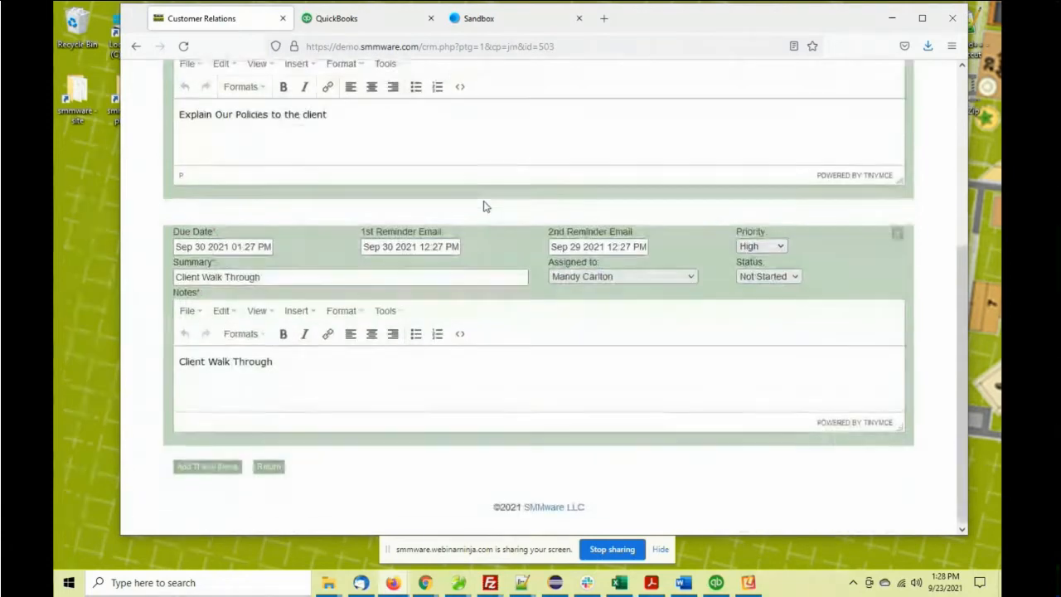
left_click(267, 465)
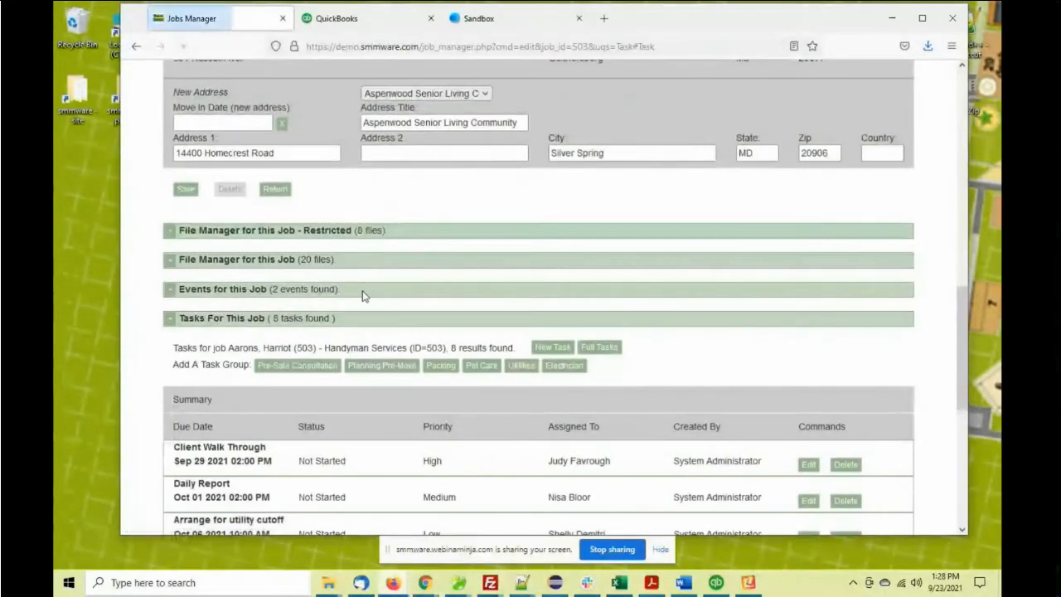
scroll(362, 296, "down", 3)
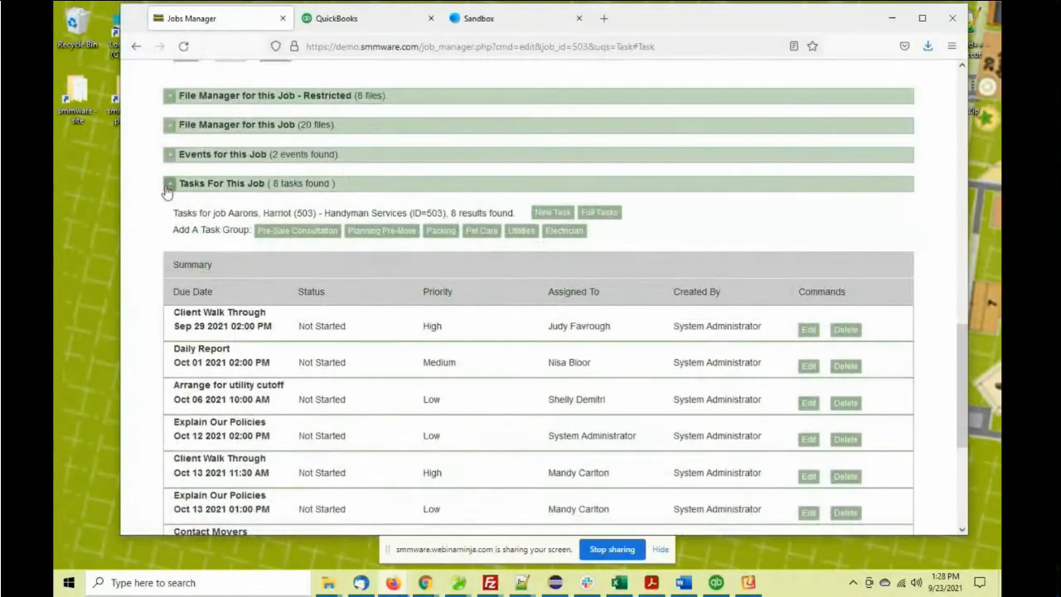
- Review the full details of all tasks for this job, and close the full view and the job's task list
left_click(594, 215)
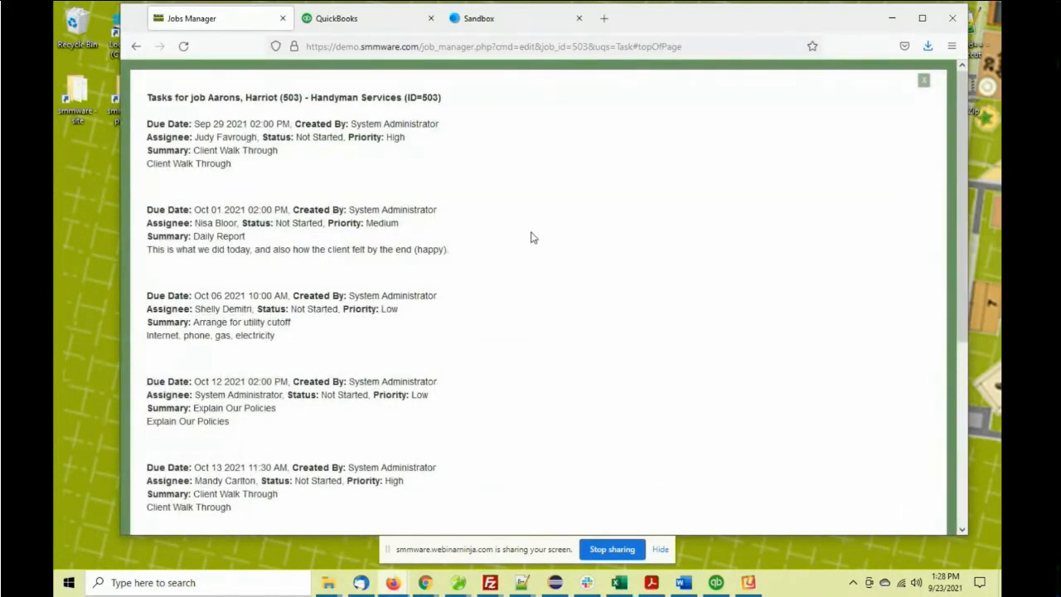
scroll(529, 245, "down", 4)
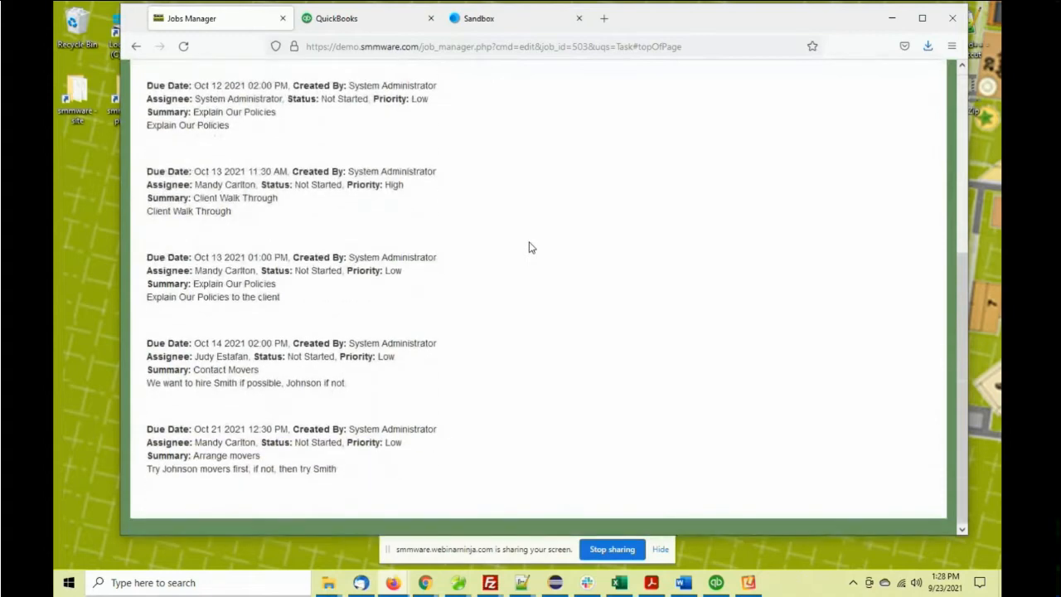
scroll(529, 246, "up", 5)
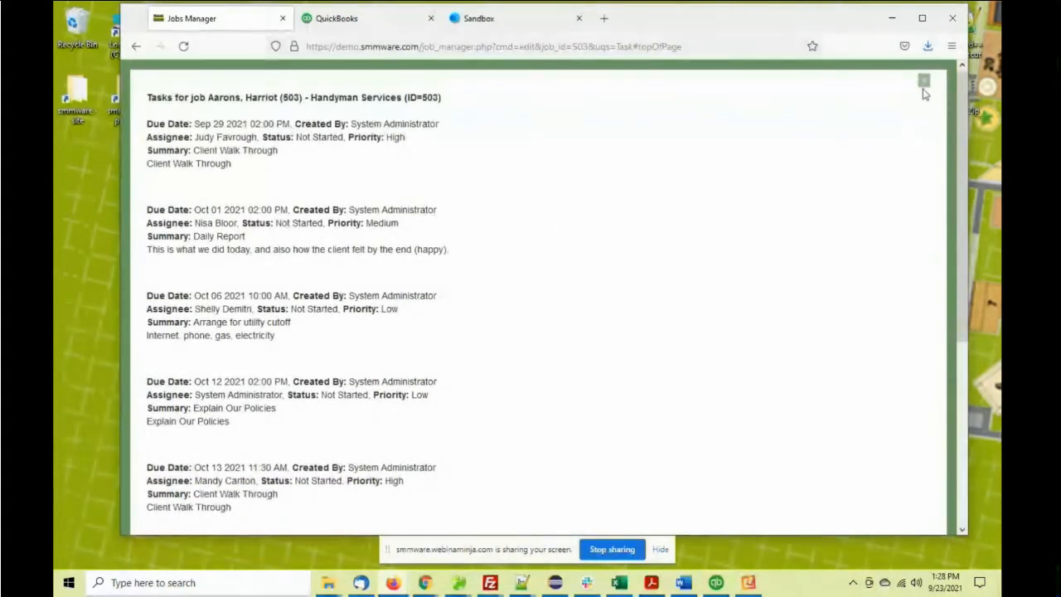
left_click(923, 81)
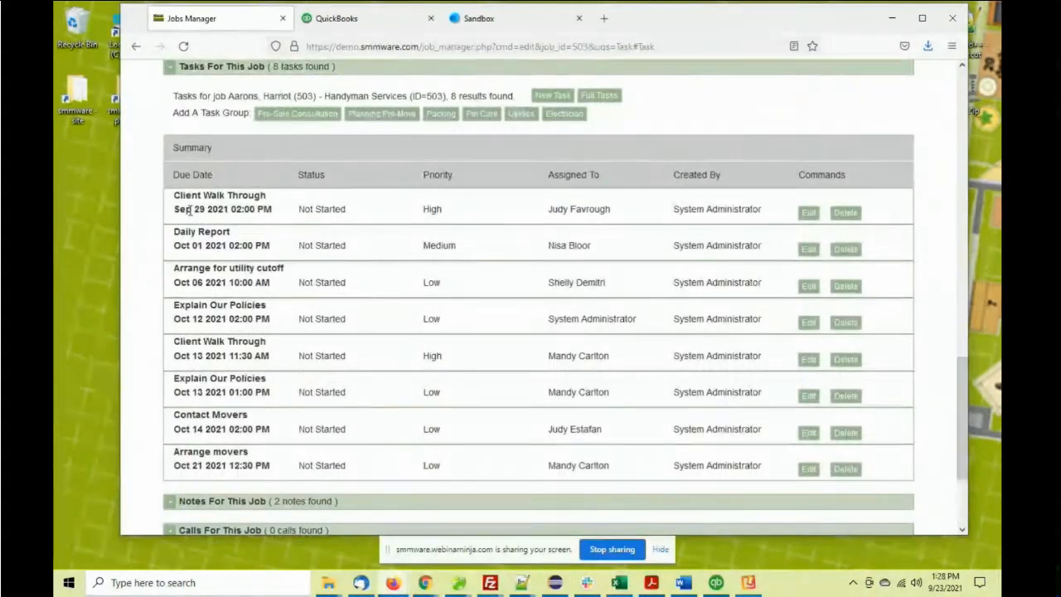
left_click(169, 66)
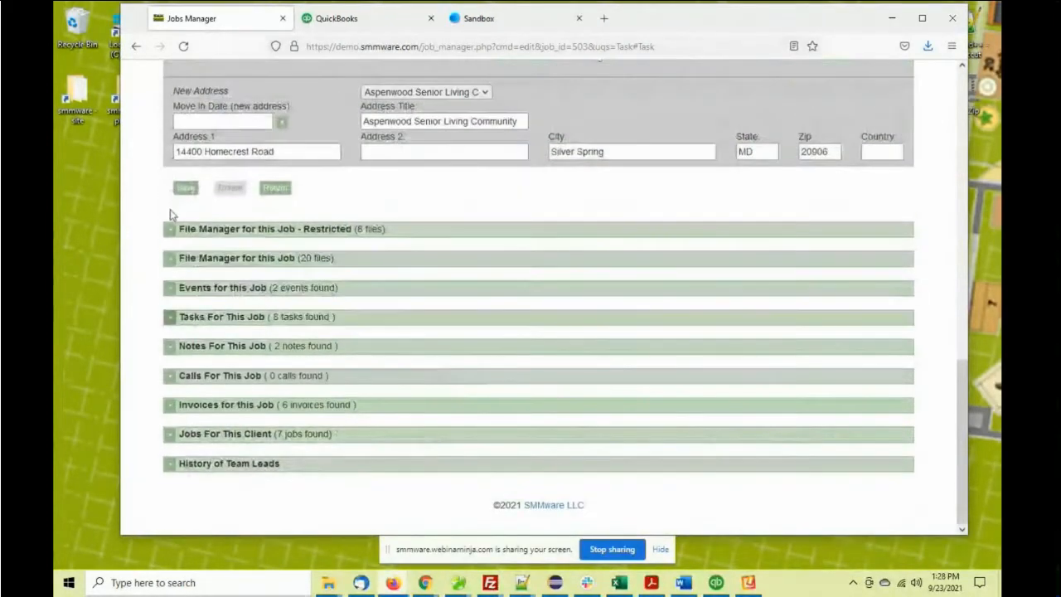
- Start a new note for this job and enter the summary "This is the daily report"
left_click(170, 346)
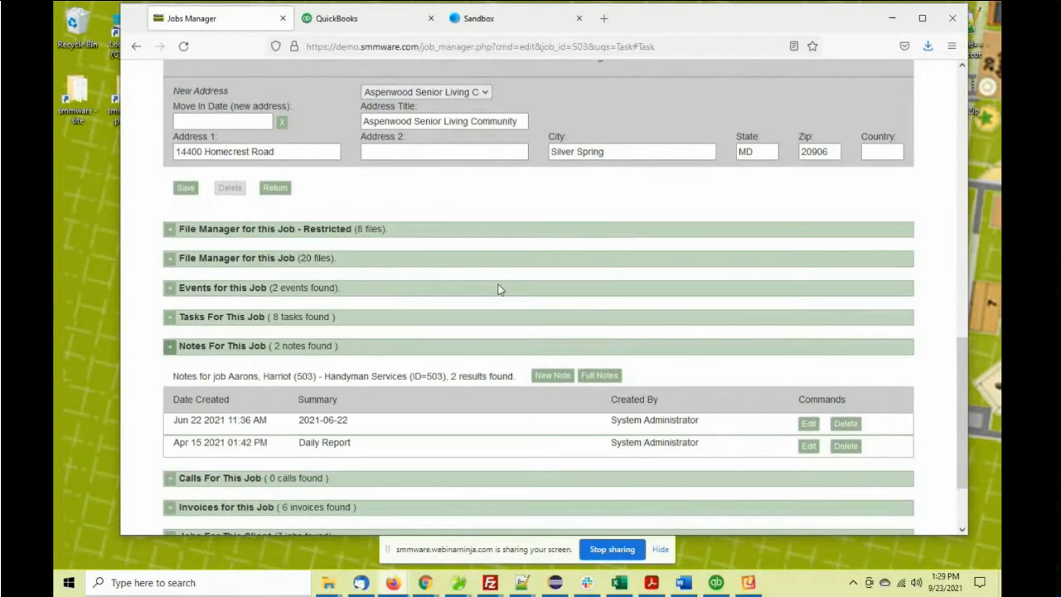
scroll(498, 290, "down", 3)
left_click(536, 274)
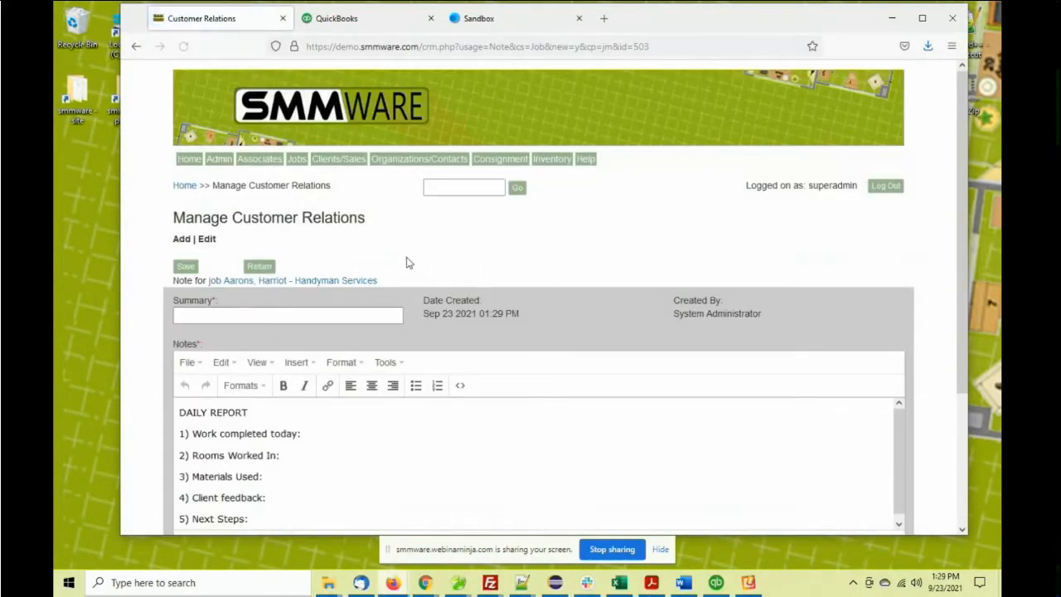
scroll(406, 263, "down", 3)
left_click(205, 182)
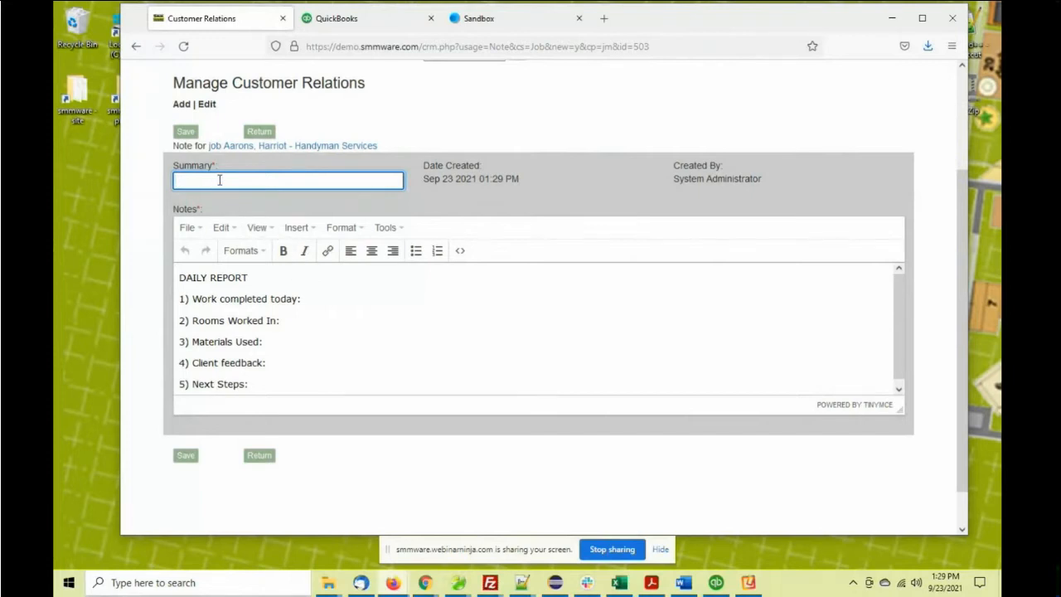
type("THis is the daily report")
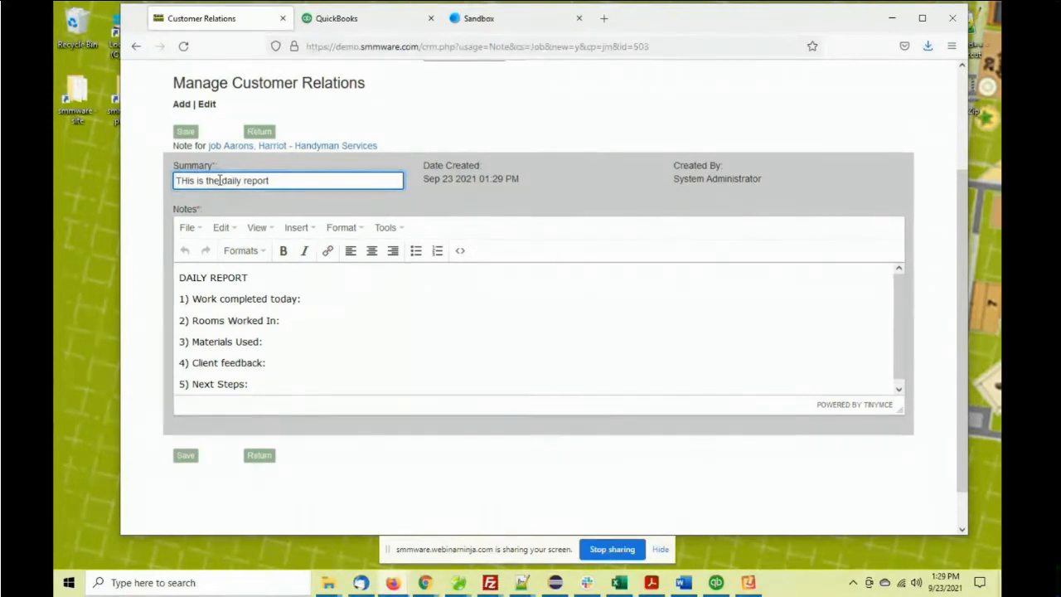
left_click(187, 180)
key("BackSpace")
type("h")
- Fill in the Daily Report template's client feedback with "Client was happy", and save the note and return to the job
left_click_drag(179, 274, 297, 404)
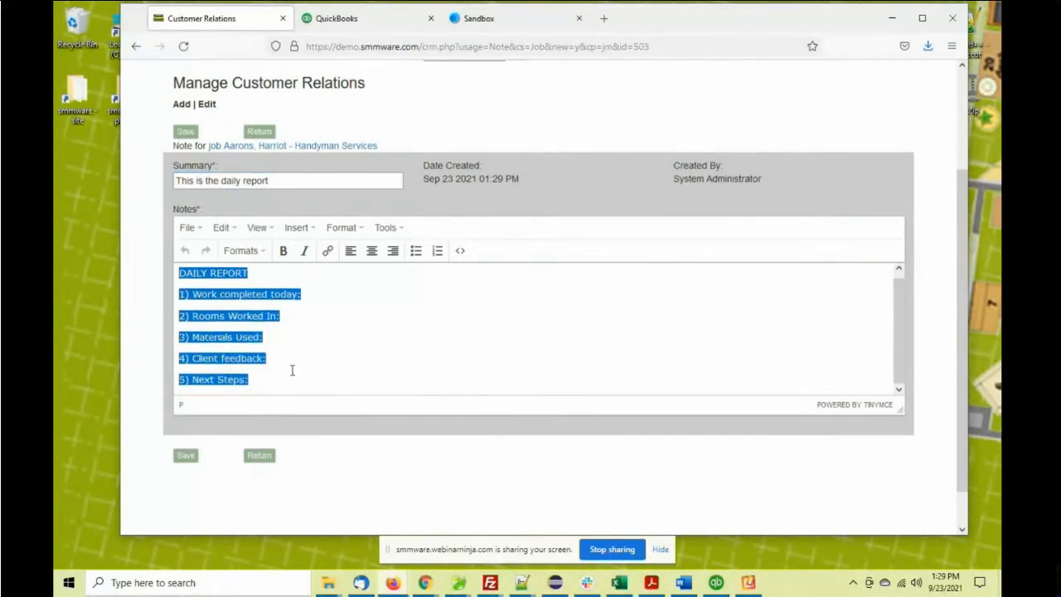
left_click(291, 369)
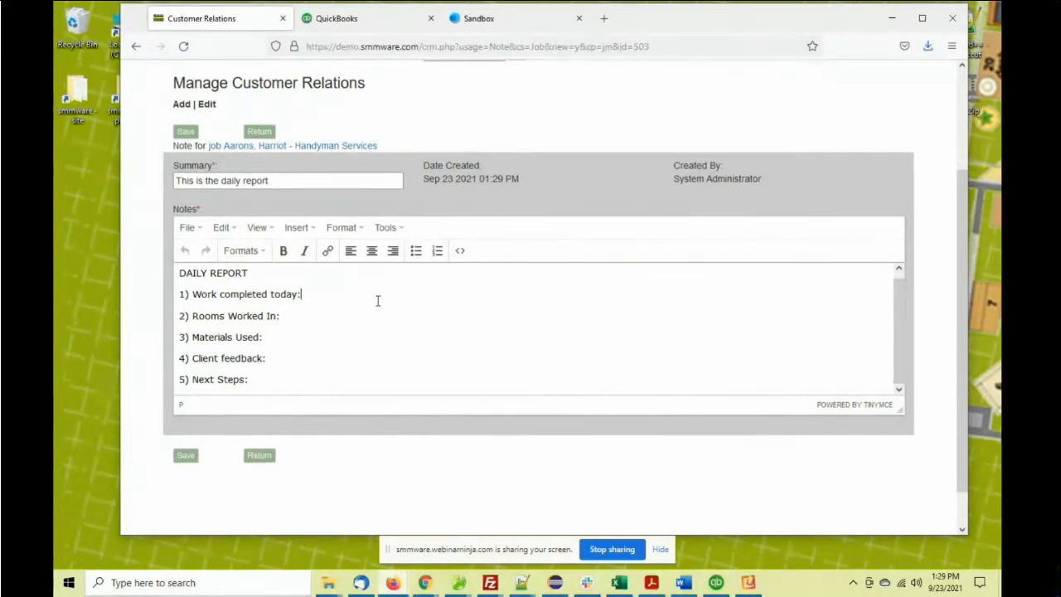
left_click(294, 363)
type("Clint ")
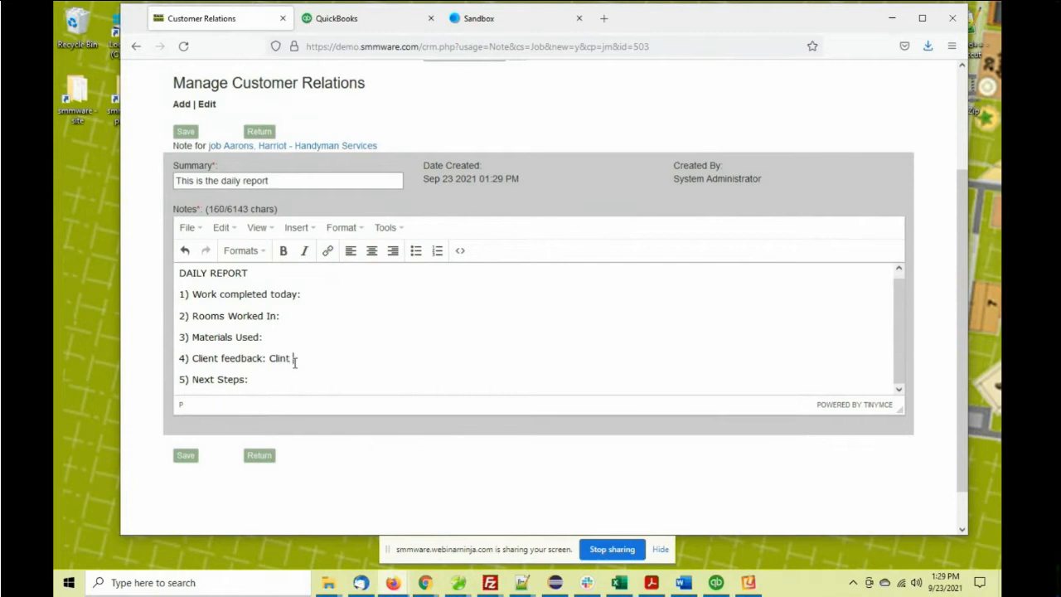
type("nt was hapypy")
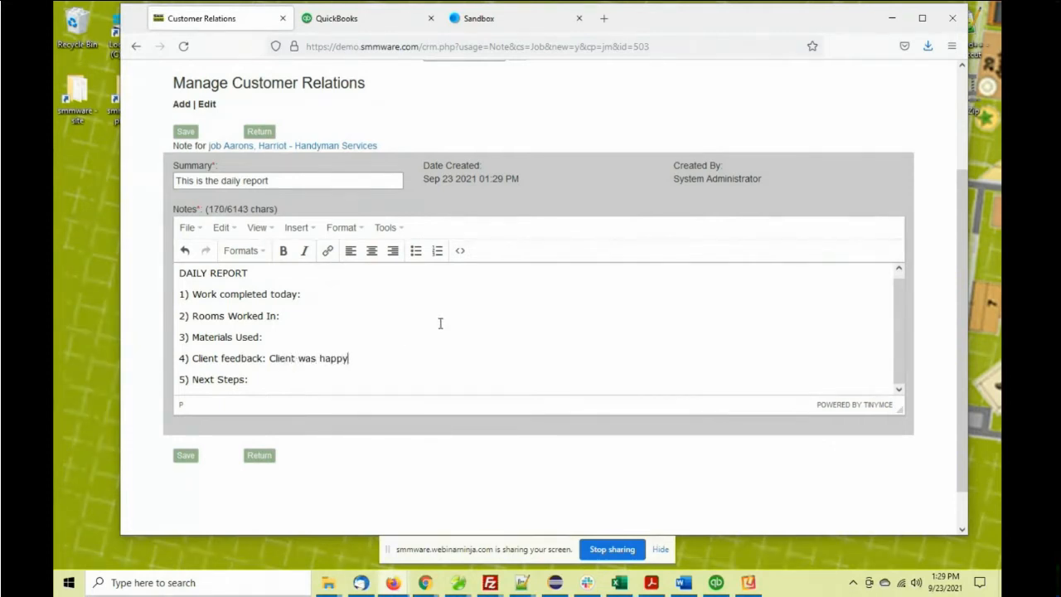
left_click(187, 133)
left_click(270, 262)
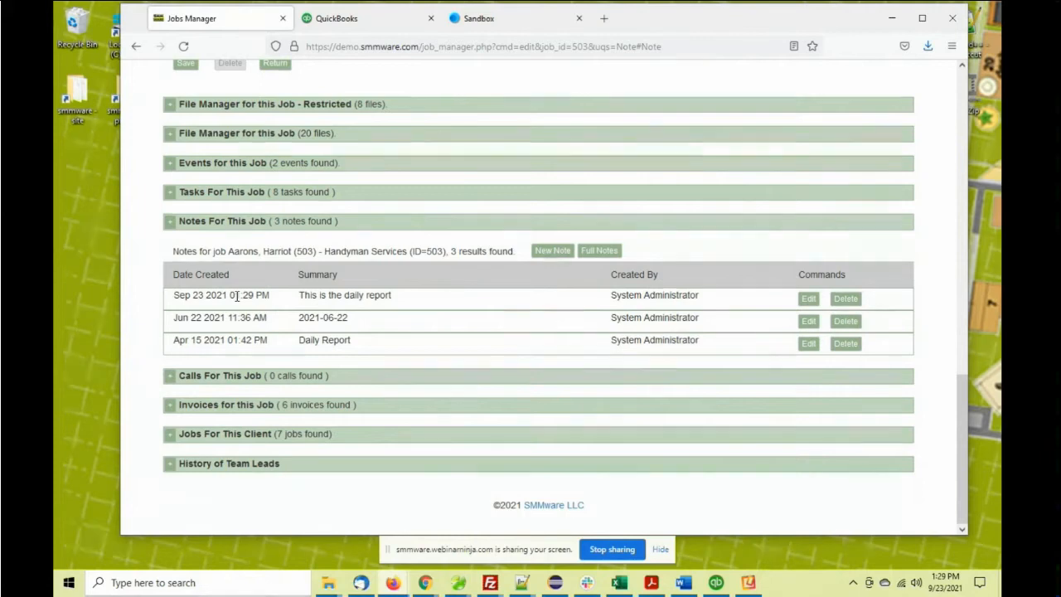
- Collapse the job's notes section and start a new call record from the job's calls section
left_click(169, 221)
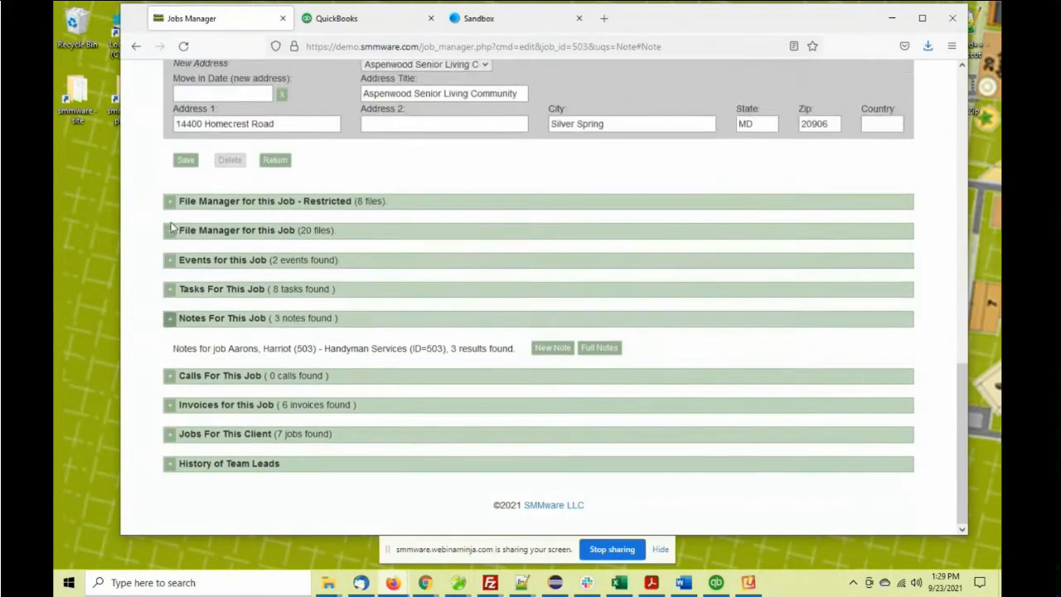
left_click(169, 375)
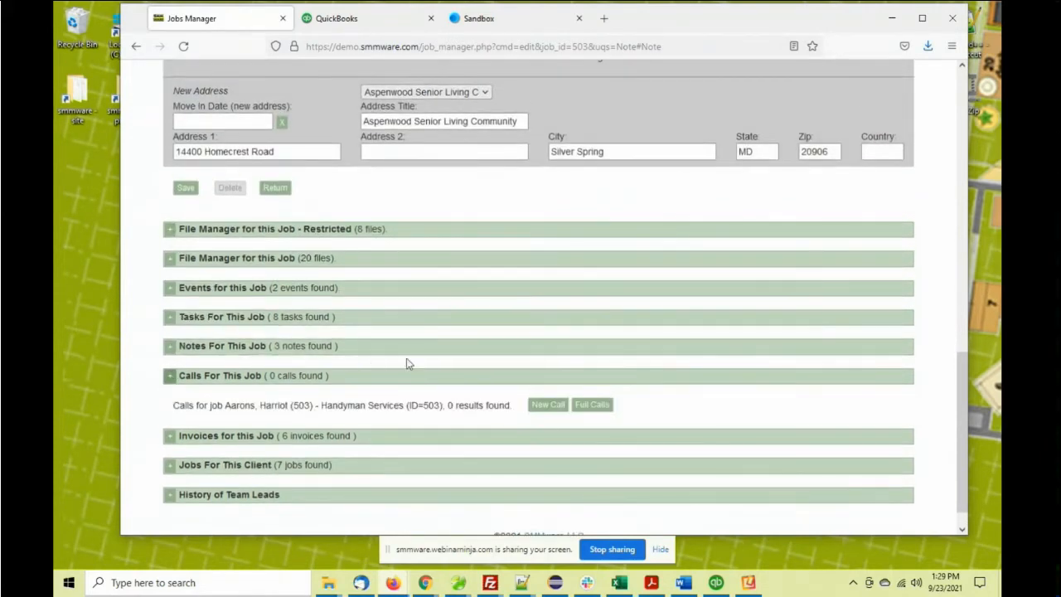
left_click(548, 404)
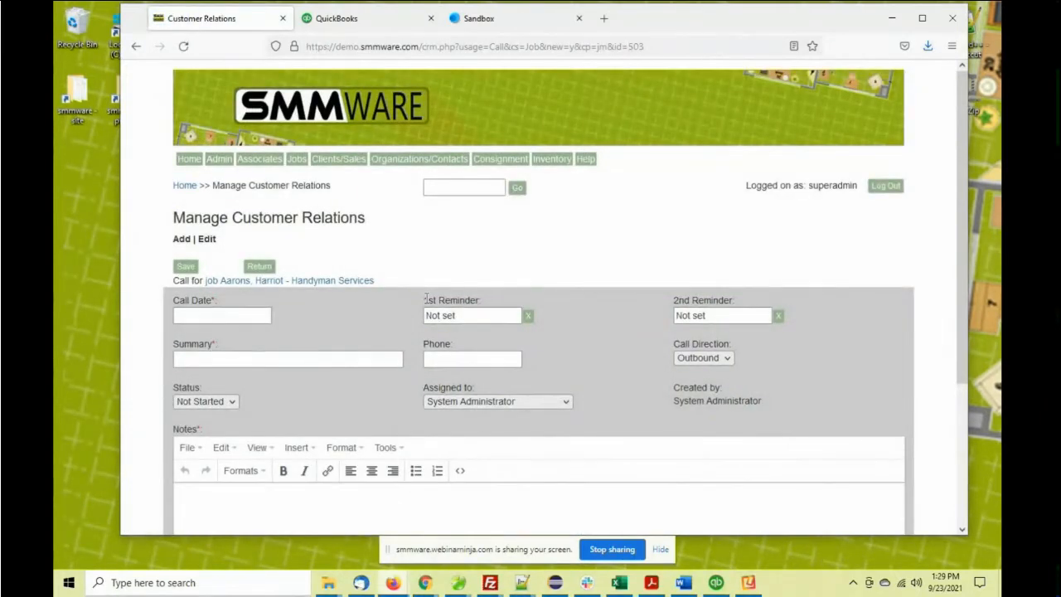
- Set the call date to Sep 23 2021 12:00 PM
left_click(242, 314)
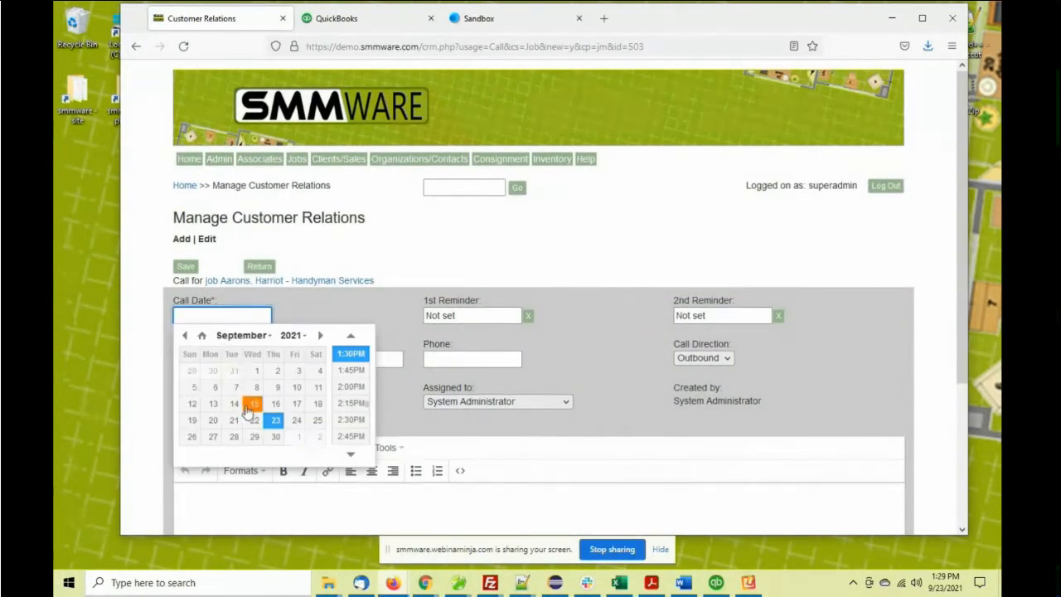
left_click(274, 420)
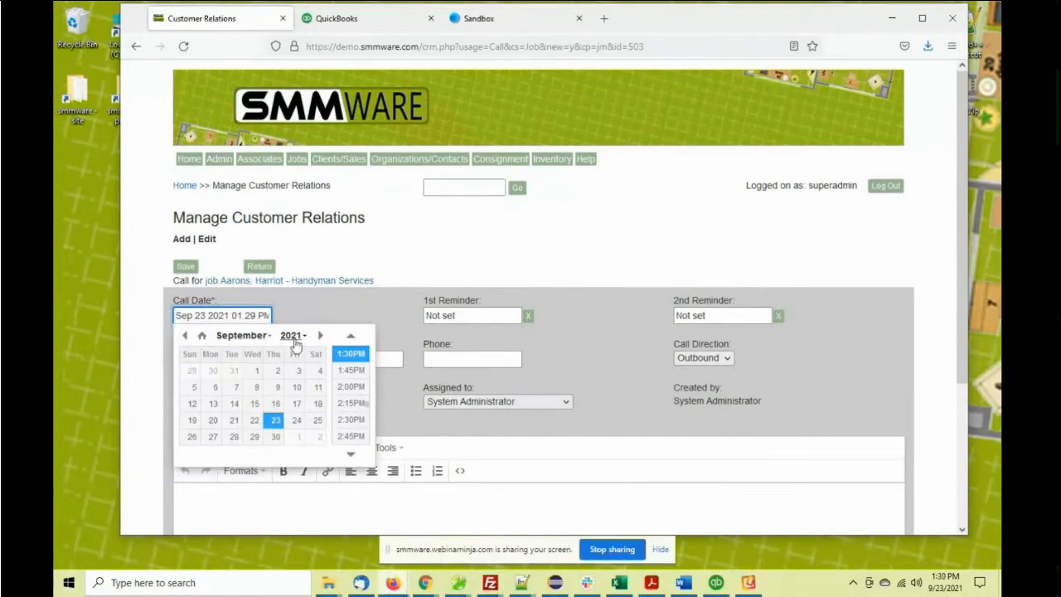
left_click(350, 337)
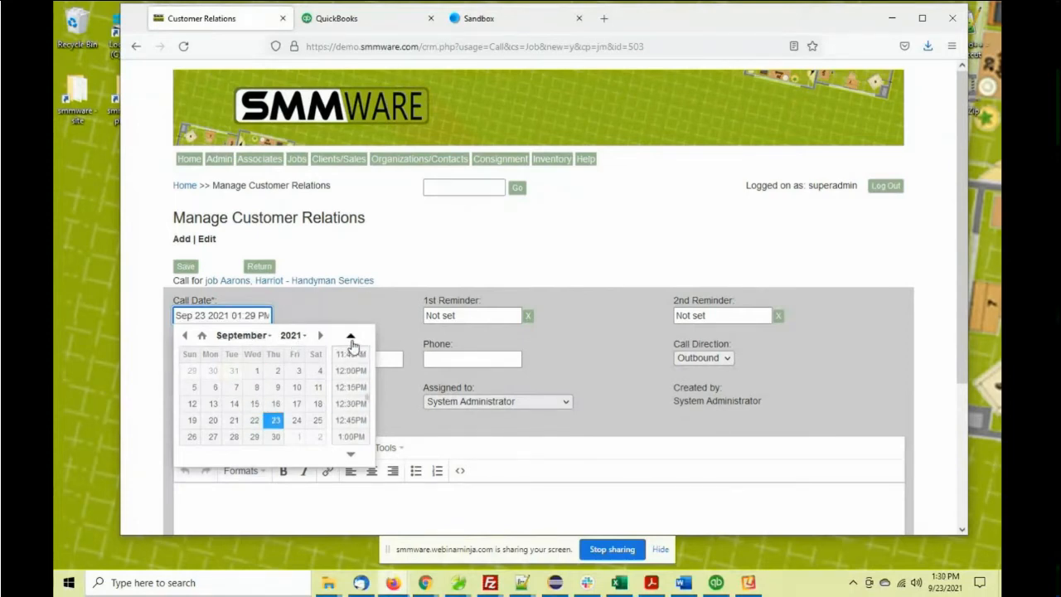
left_click(351, 372)
left_click(350, 329)
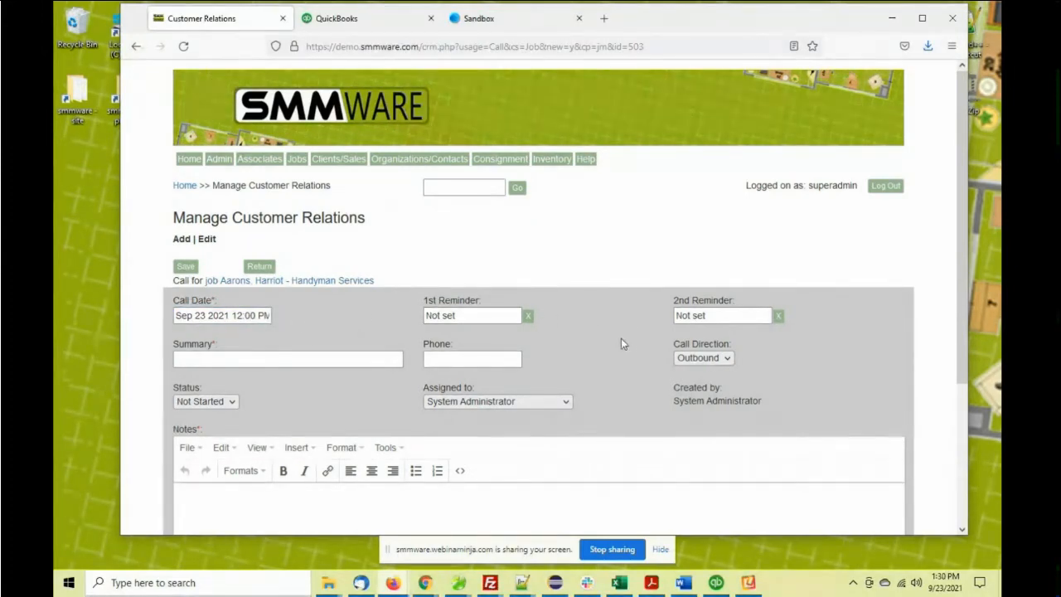
- Set the call direction to Inbound and enter the summary "Discuss scope and fees"
left_click(697, 358)
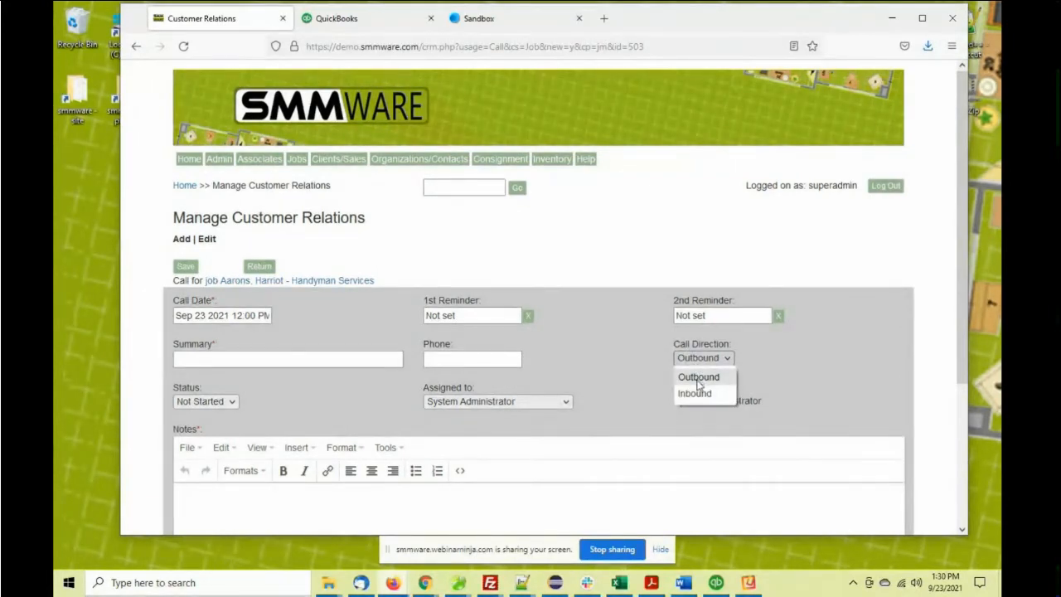
left_click(695, 393)
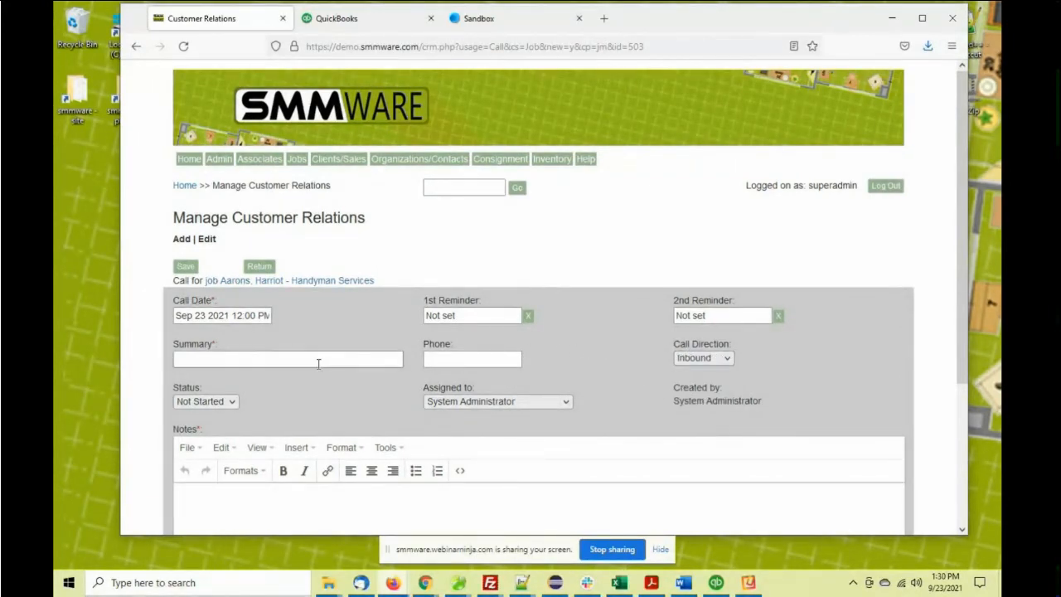
left_click(283, 359)
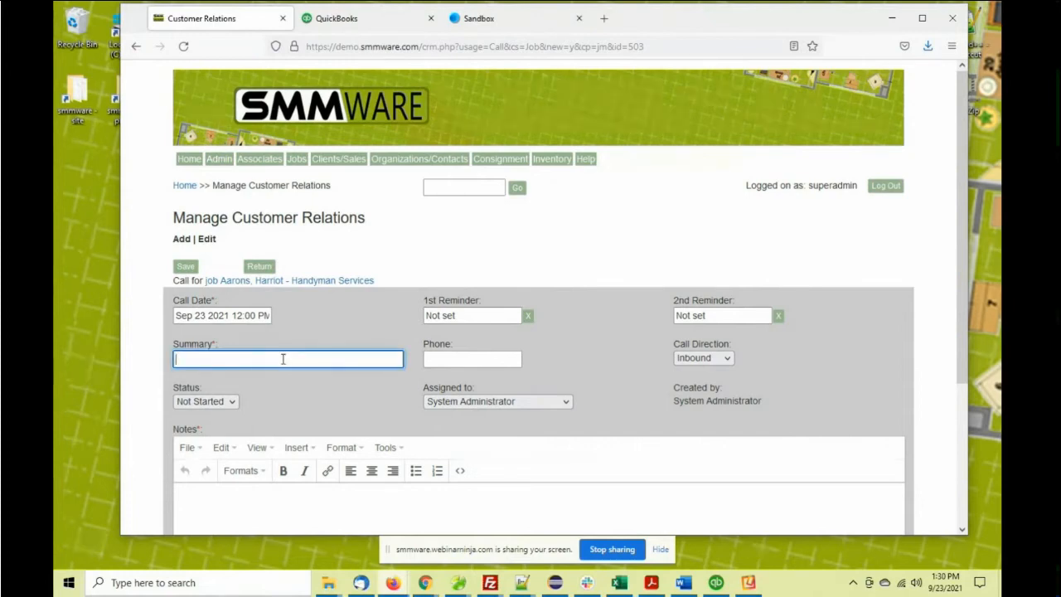
type("Discuss scope and fees")
- Enter the call note "Walked through the process", save the call and return to the job
scroll(290, 439, "down", 2)
left_click(279, 431)
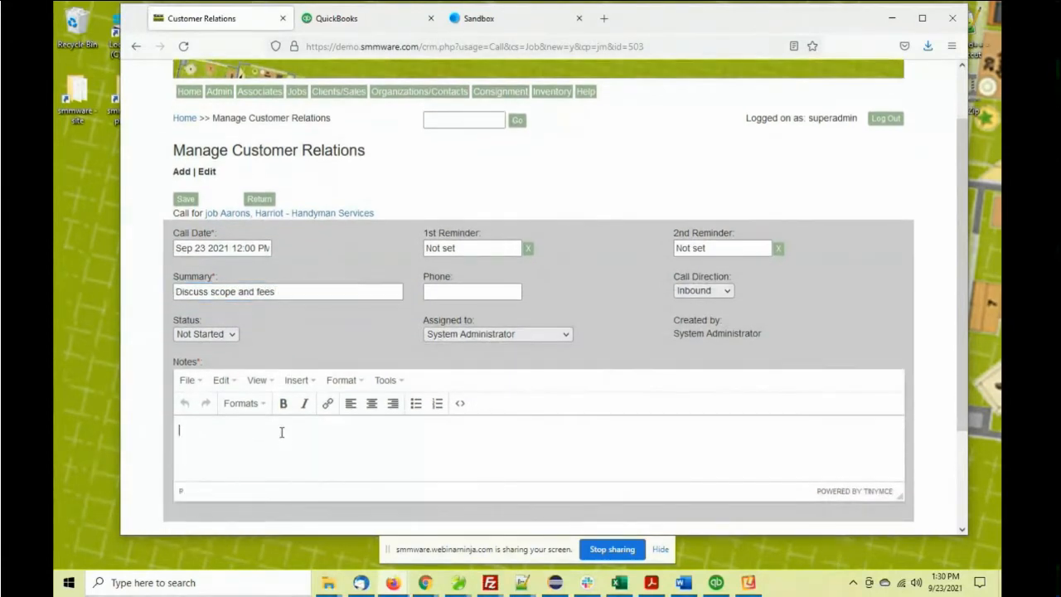
type("Walk e")
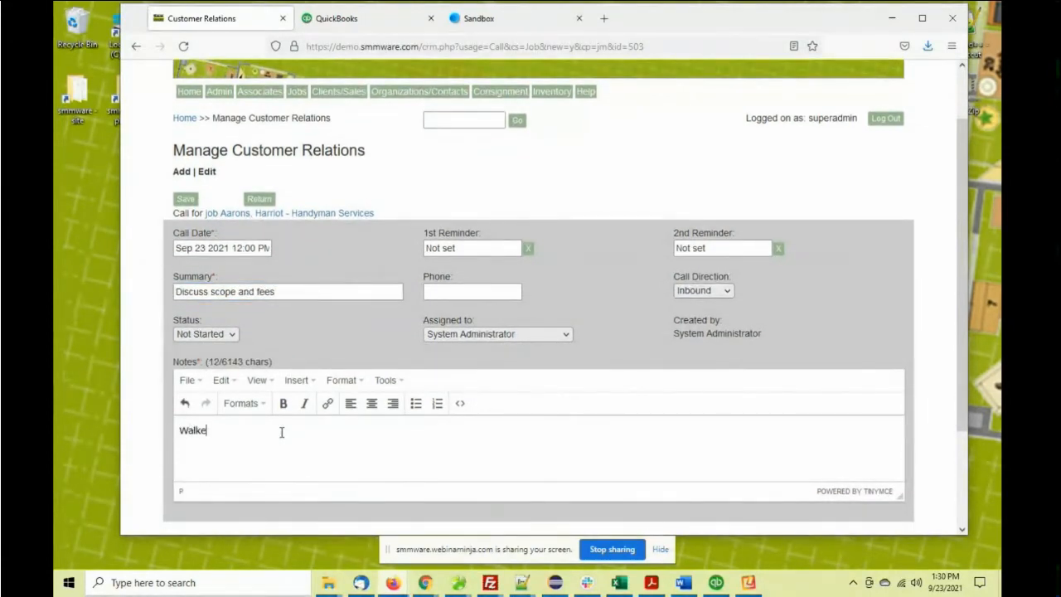
type("d through the process")
left_click(186, 199)
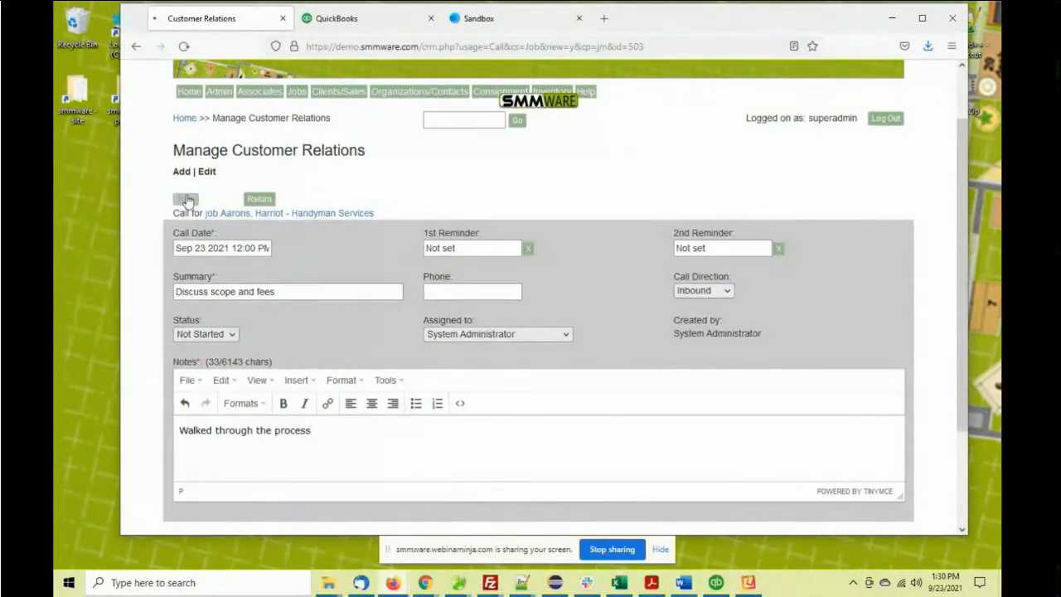
left_click(272, 265)
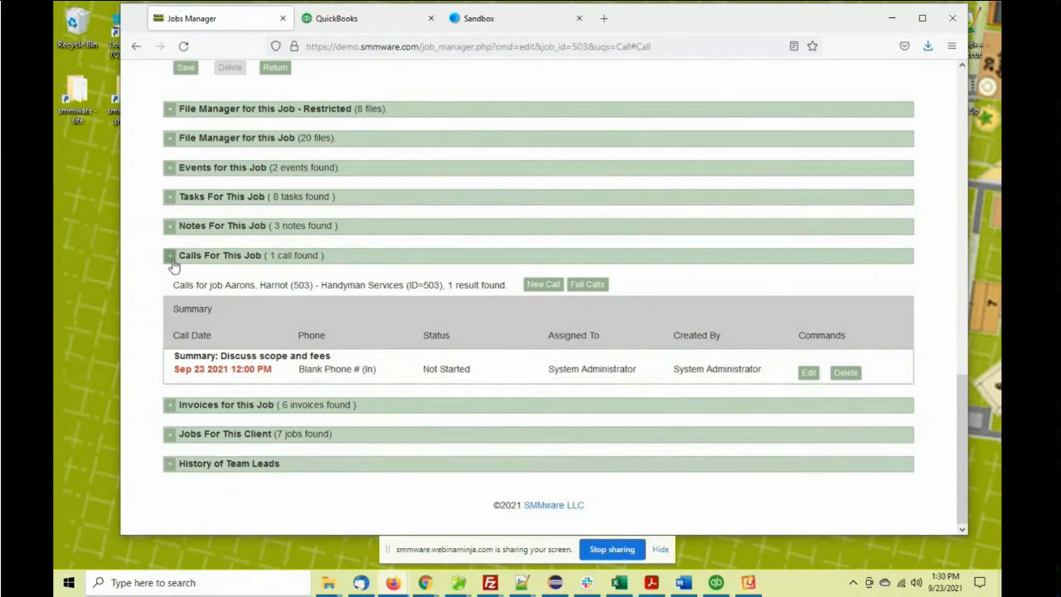
- Leave the job and open the home page with the Daily Snapshot
scroll(174, 262, "up", 15)
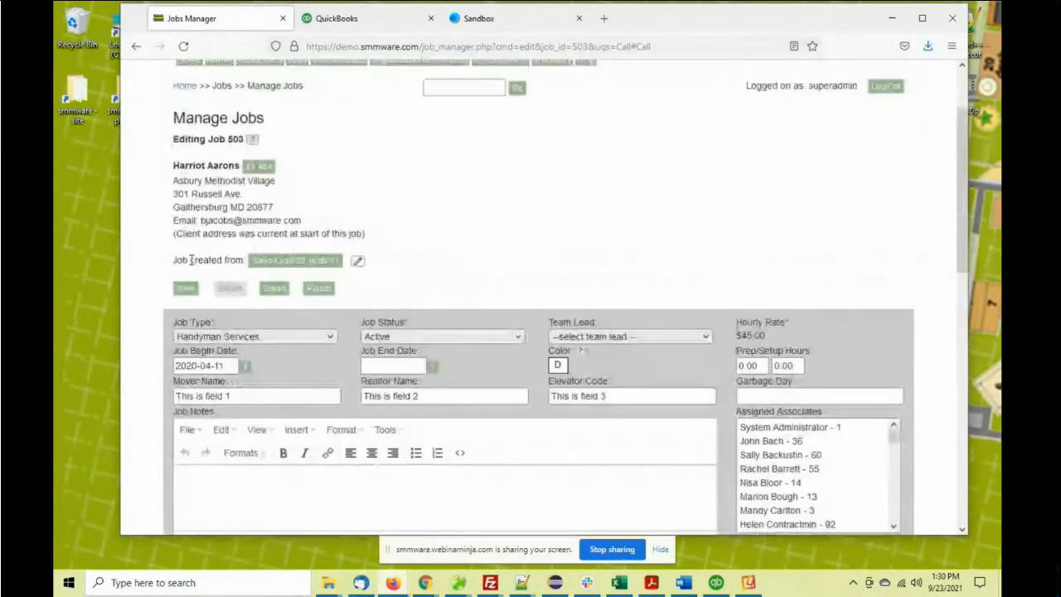
scroll(191, 259, "up", 2)
left_click(189, 161)
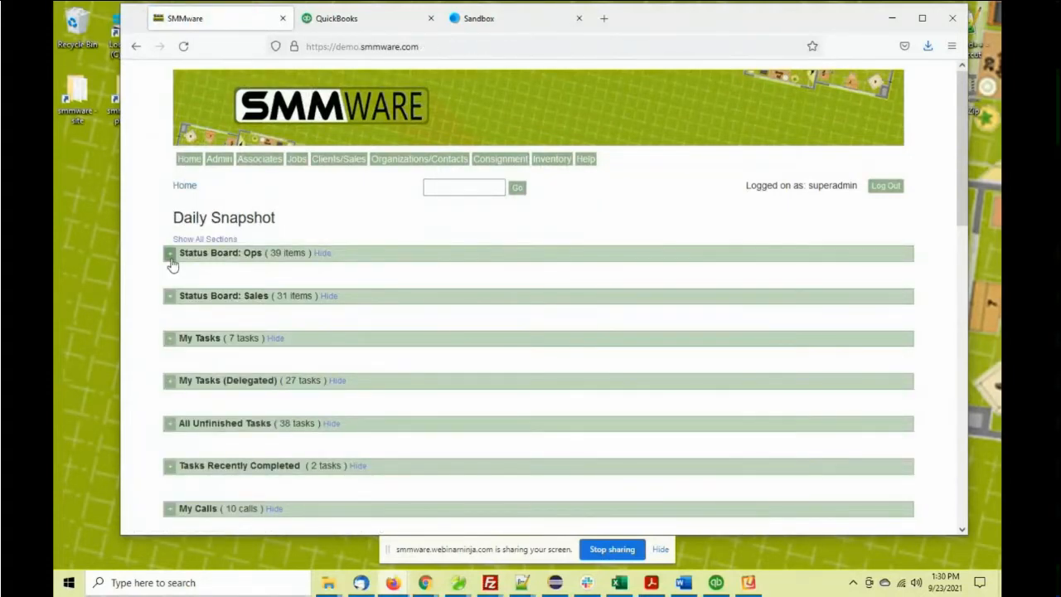
- Expand the Ops status board, review its alert, flag and good notes from active jobs, and collapse it
left_click_drag(189, 253, 242, 253)
left_click(272, 296)
left_click_drag(272, 296, 244, 295)
left_click(170, 254)
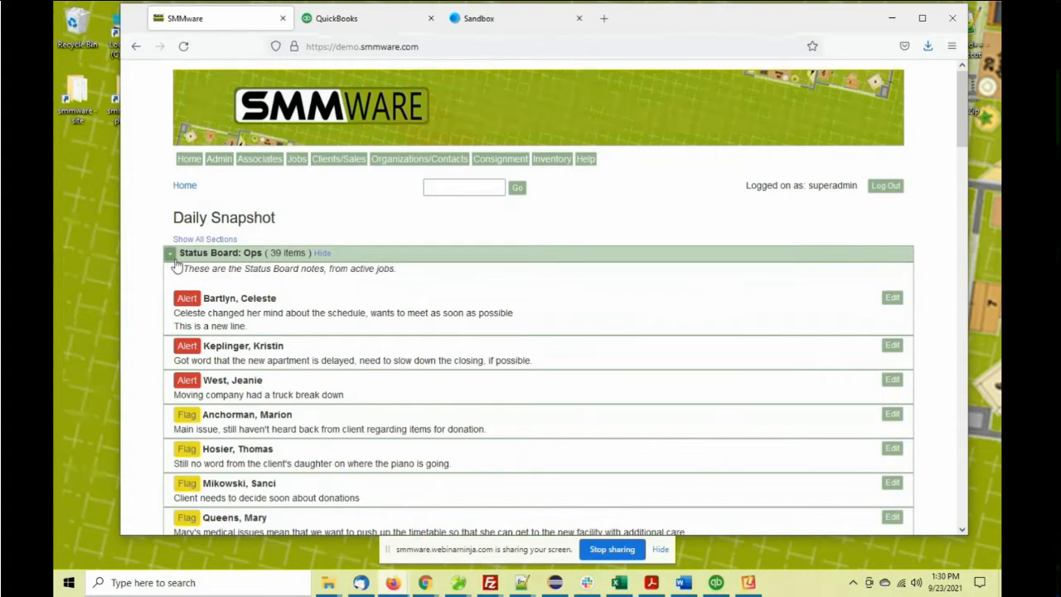
scroll(179, 270, "down", 5)
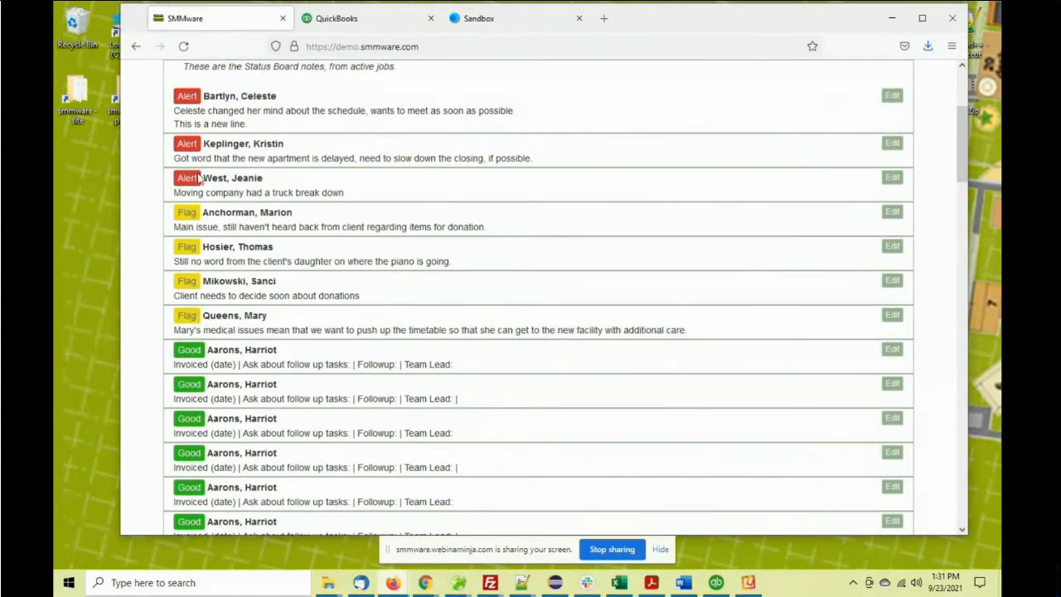
scroll(243, 207, "up", 1)
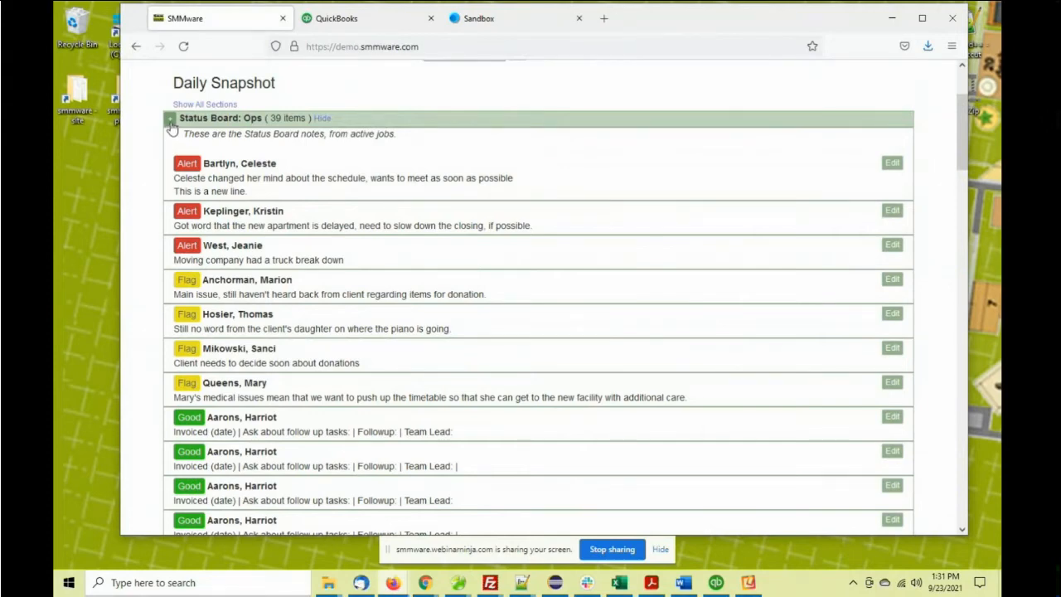
left_click(170, 121)
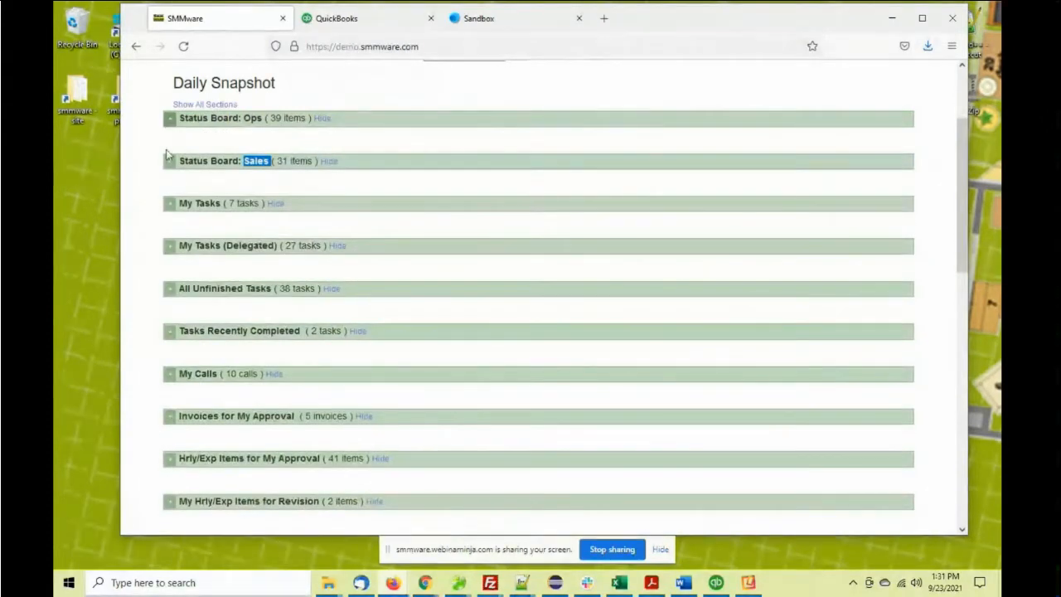
- Expand the Sales status board, review the hot, medium and cold lead notes from estimates, and collapse it
left_click(170, 163)
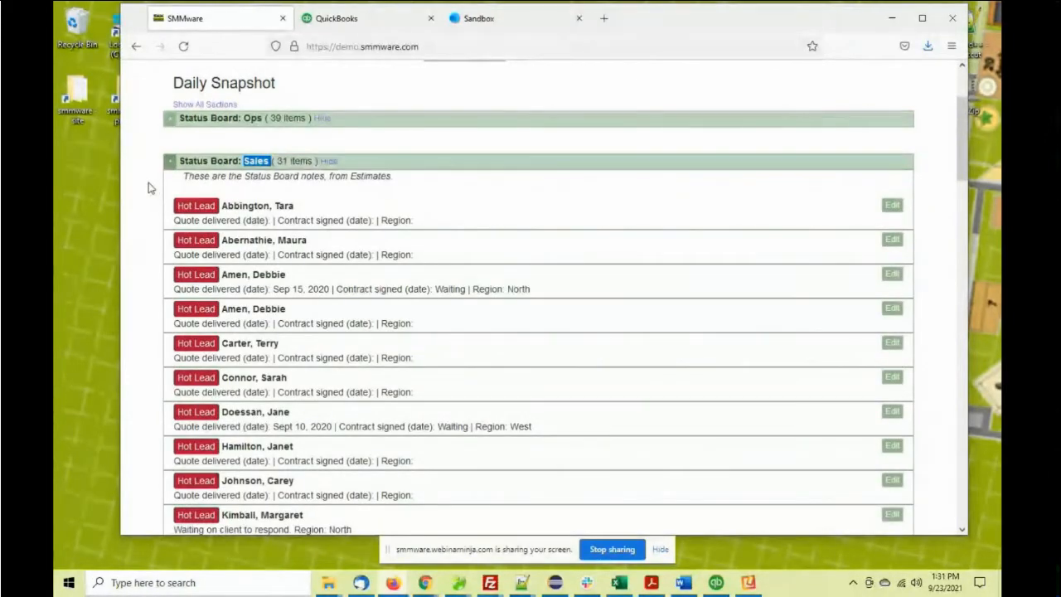
scroll(151, 192, "down", 8)
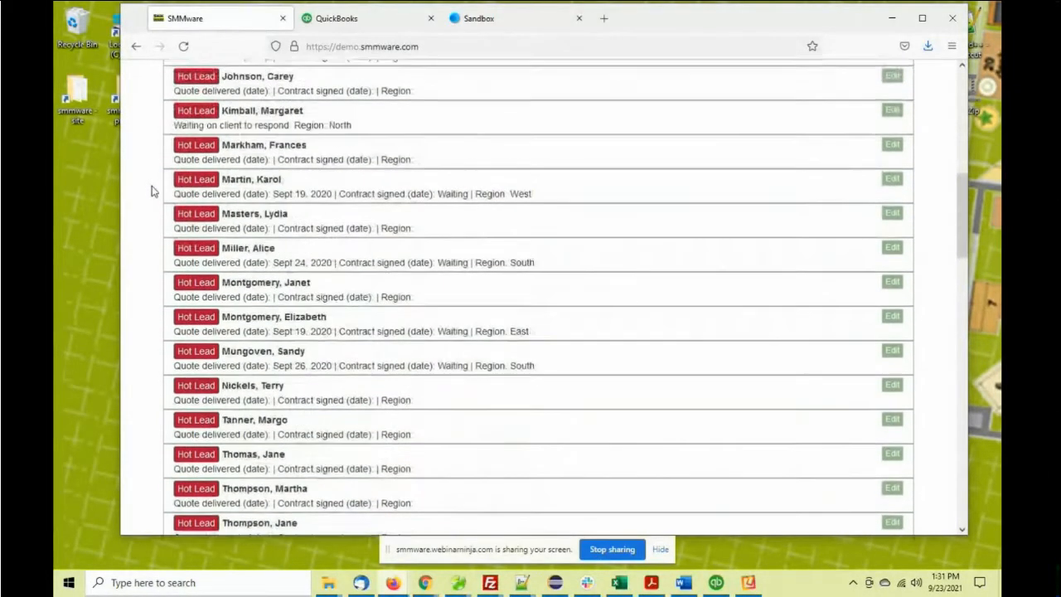
scroll(151, 192, "down", 2)
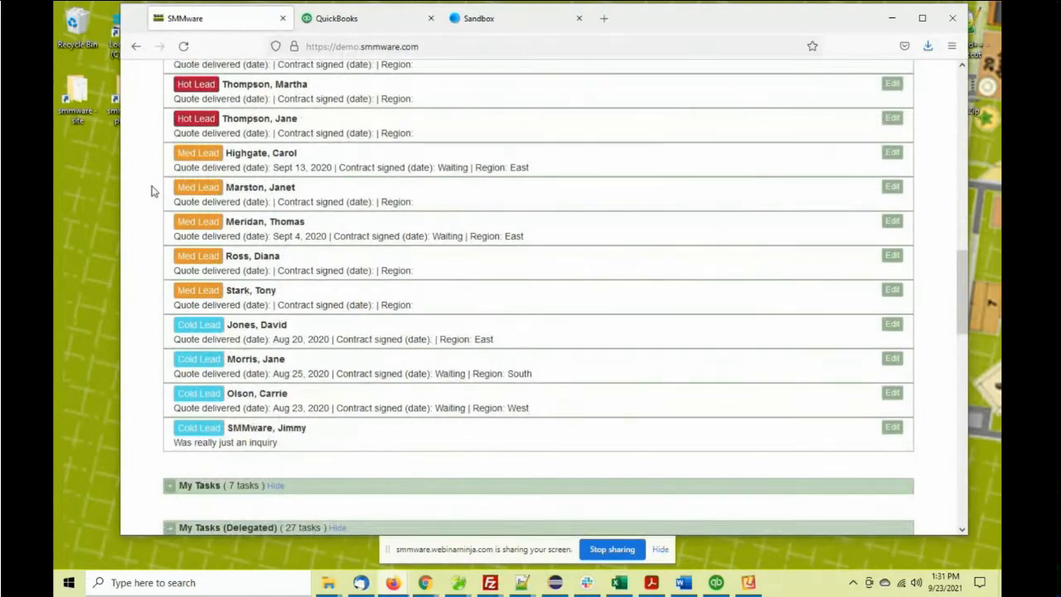
scroll(151, 192, "up", 10)
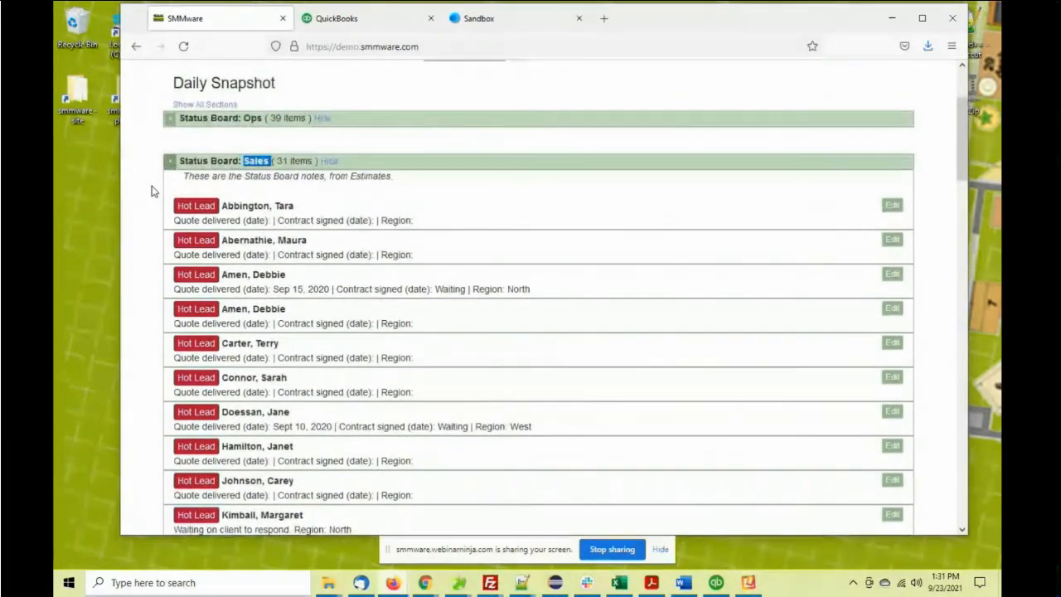
left_click(170, 164)
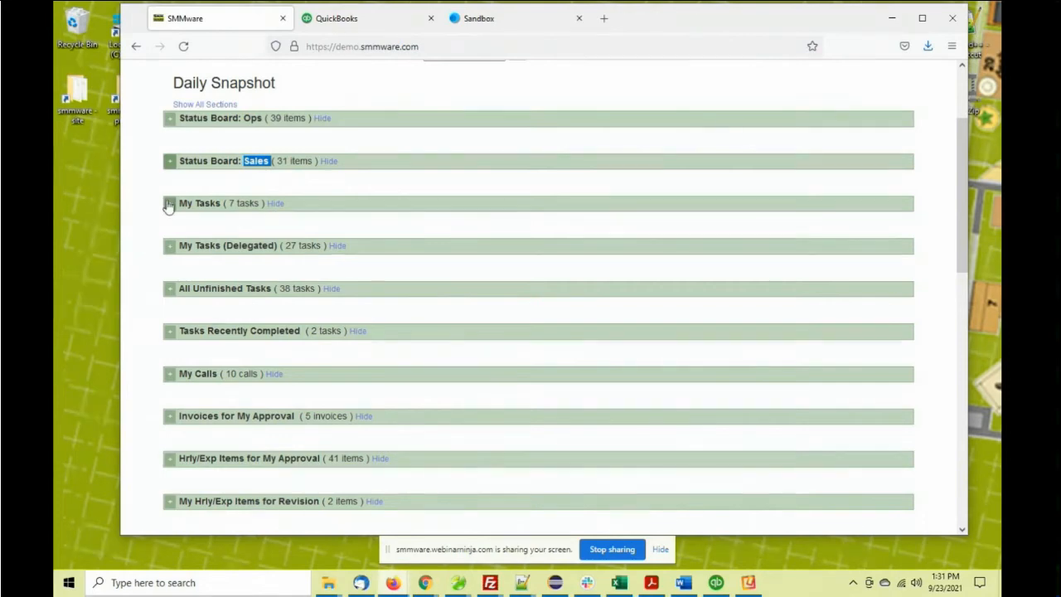
- Expand My Tasks, examine the first task's summary and due date, and collapse the section
left_click(169, 206)
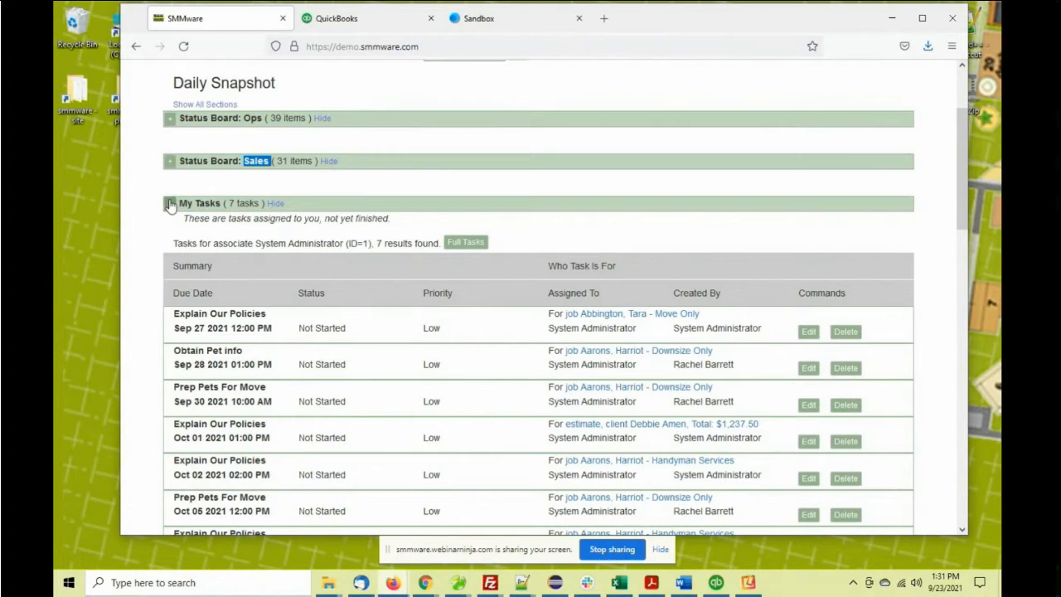
scroll(170, 206, "down", 2)
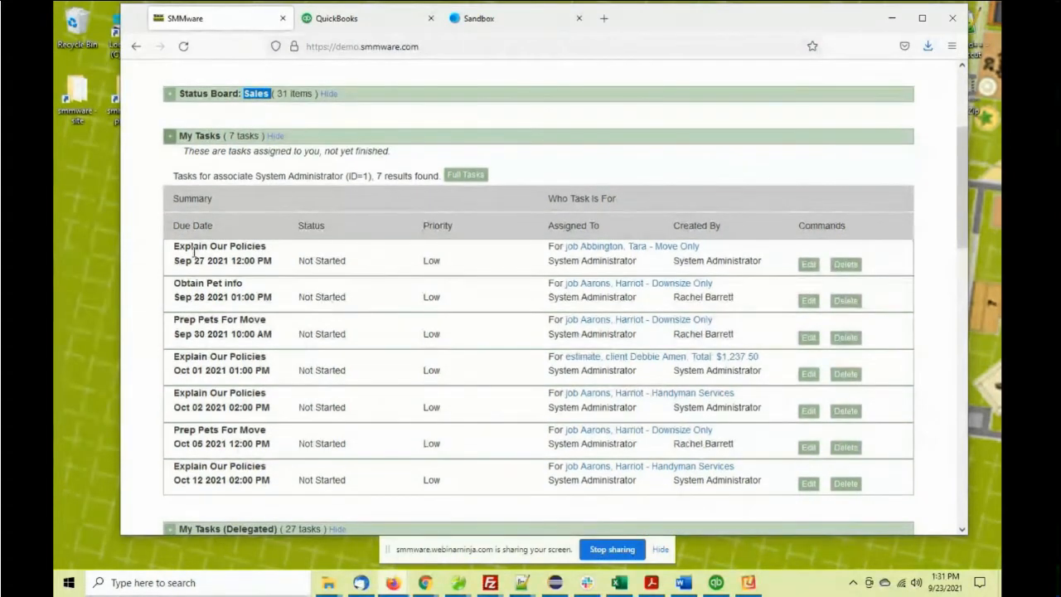
left_click_drag(179, 246, 268, 260)
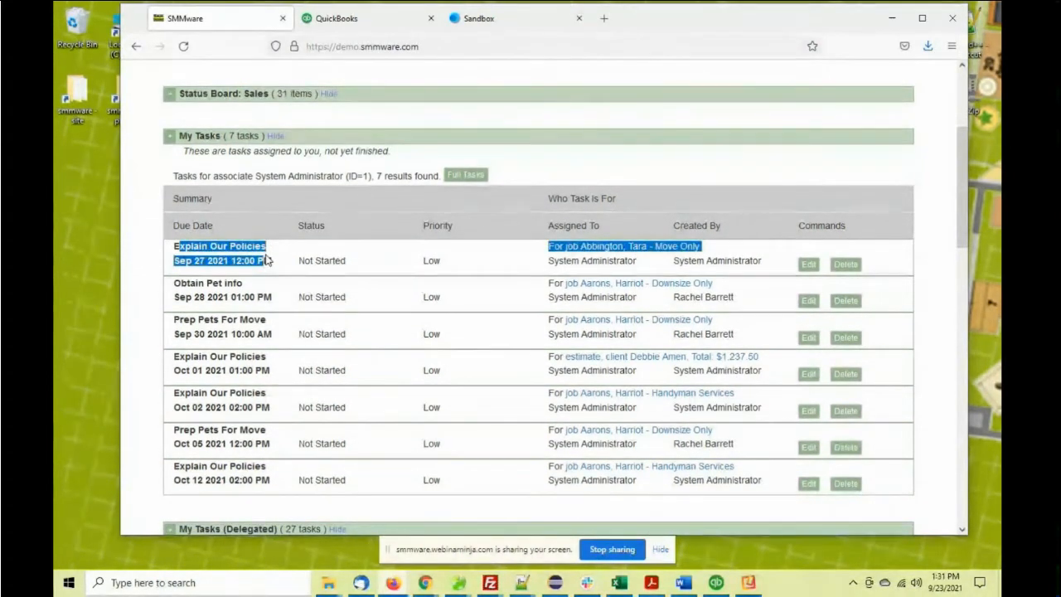
left_click(168, 138)
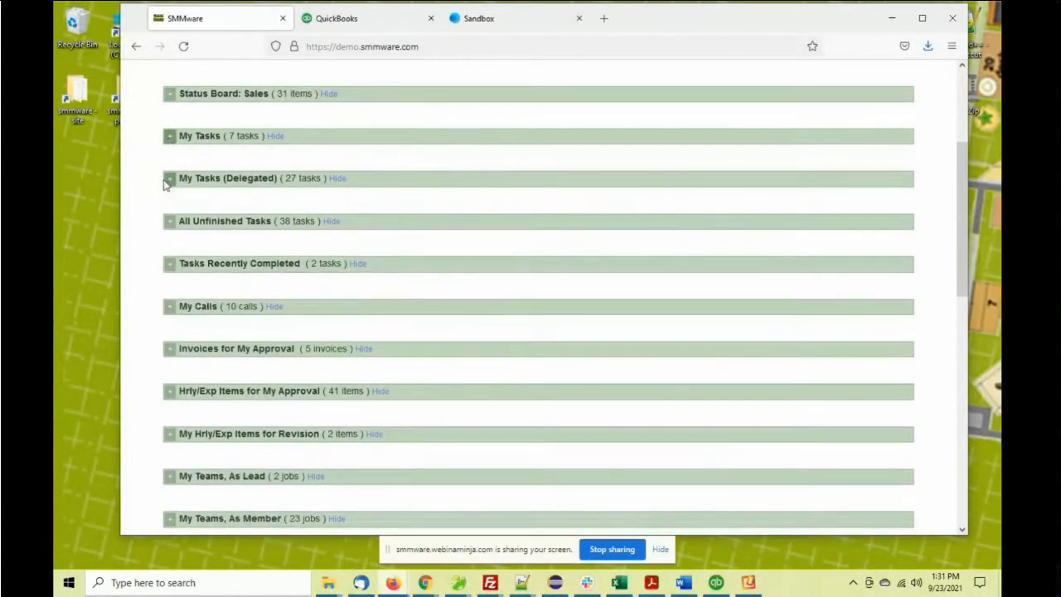
- Expand My Tasks (Delegated), review the unfinished tasks assigned to others, and collapse the section
left_click(169, 180)
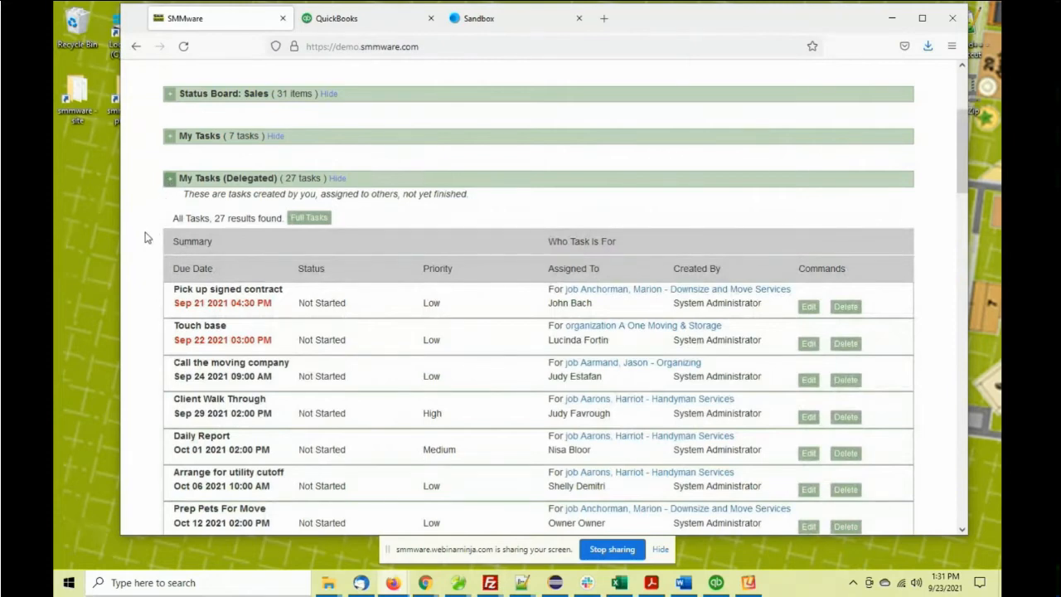
scroll(164, 243, "down", 2)
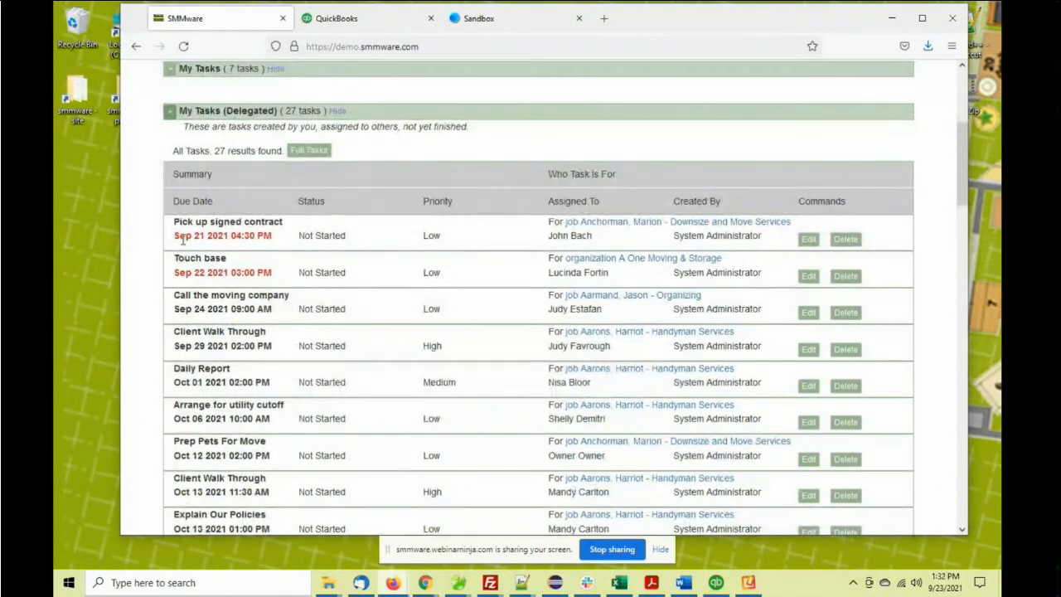
left_click(168, 112)
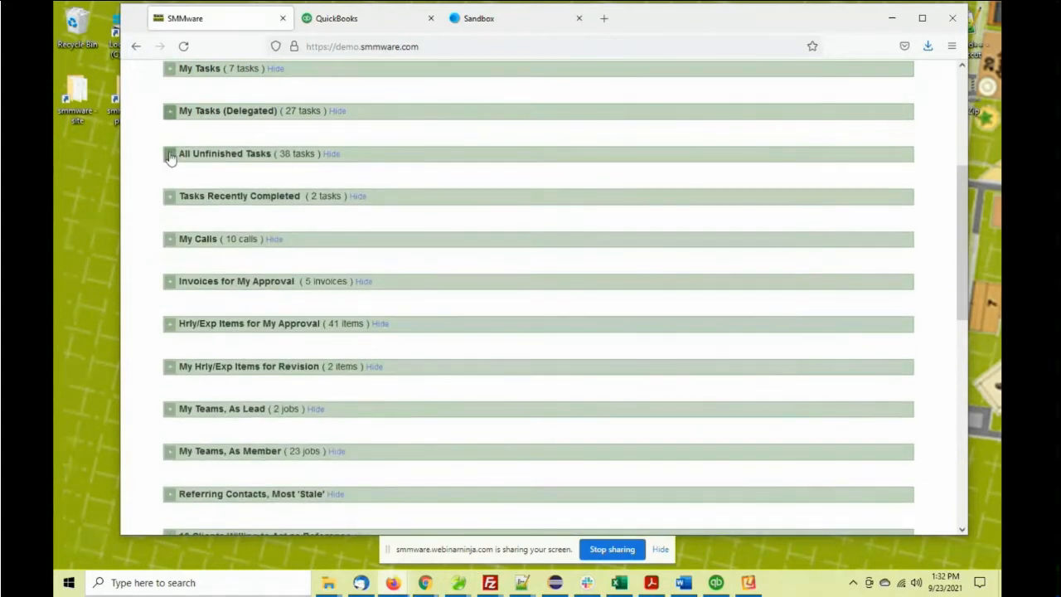
- Expand All Unfinished Tasks, review the company-wide task list with its due dates and assignees, and collapse the section
left_click(169, 156)
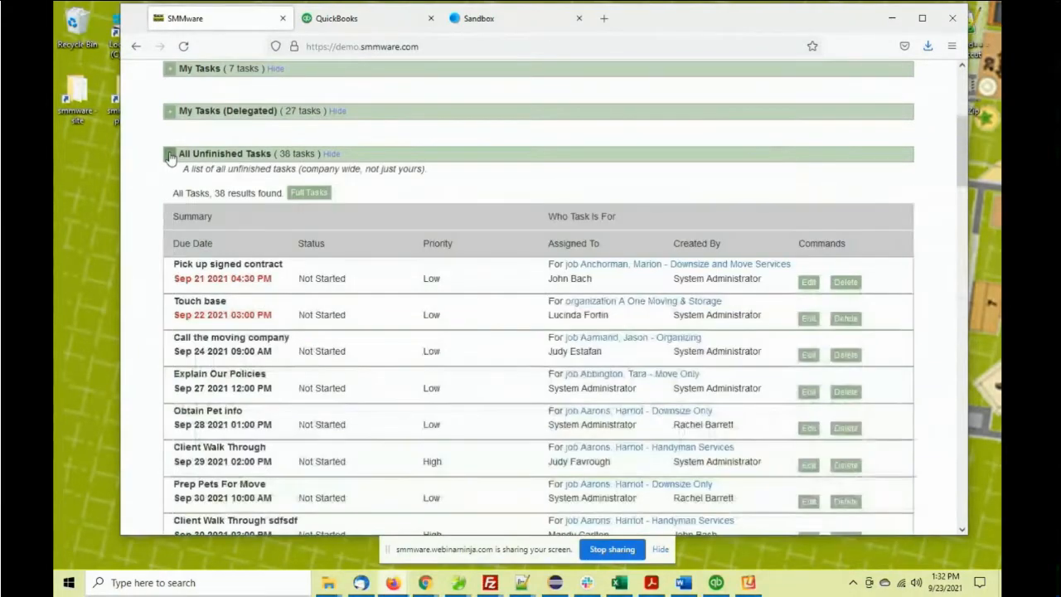
scroll(169, 162, "down", 13)
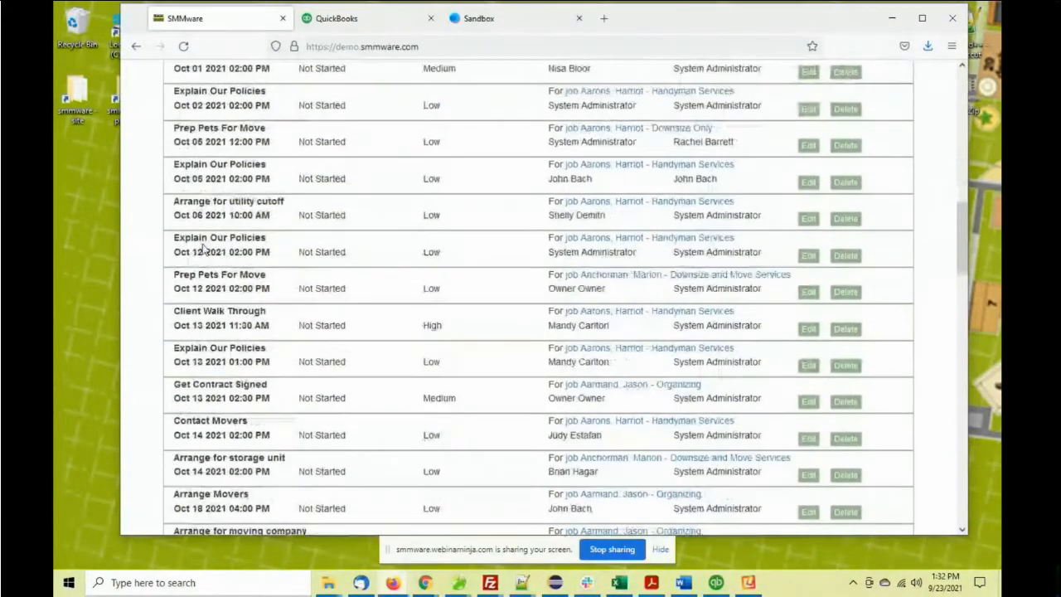
scroll(202, 247, "down", 3)
scroll(202, 244, "up", 6)
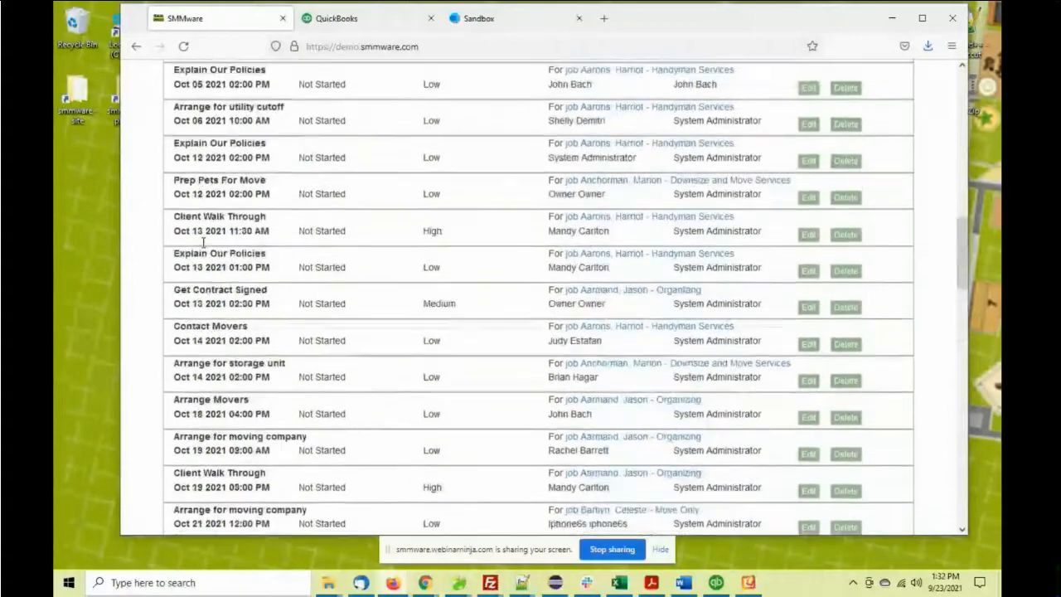
scroll(202, 243, "up", 6)
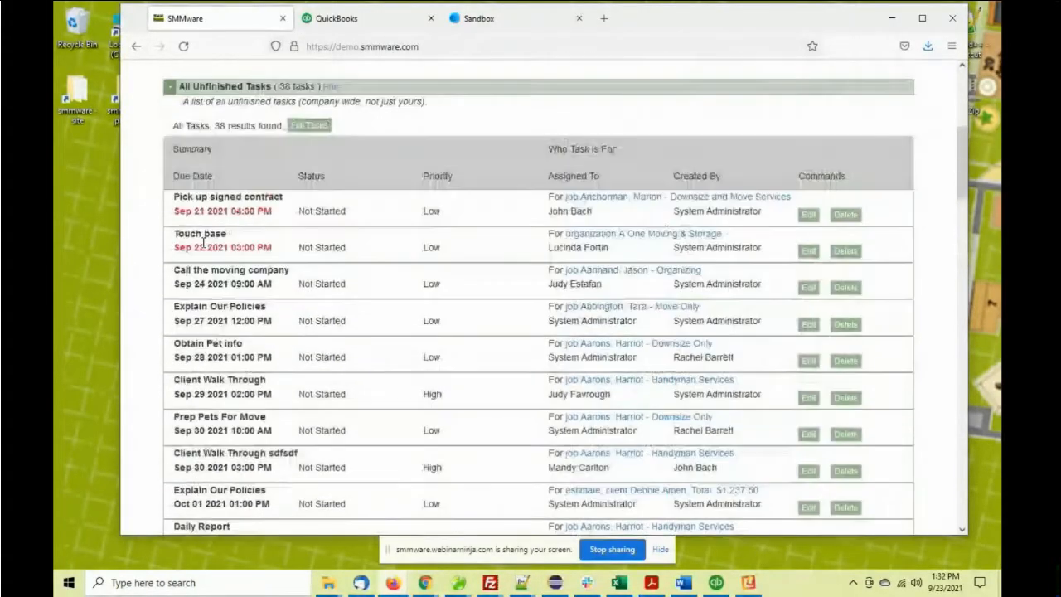
scroll(202, 241, "up", 2)
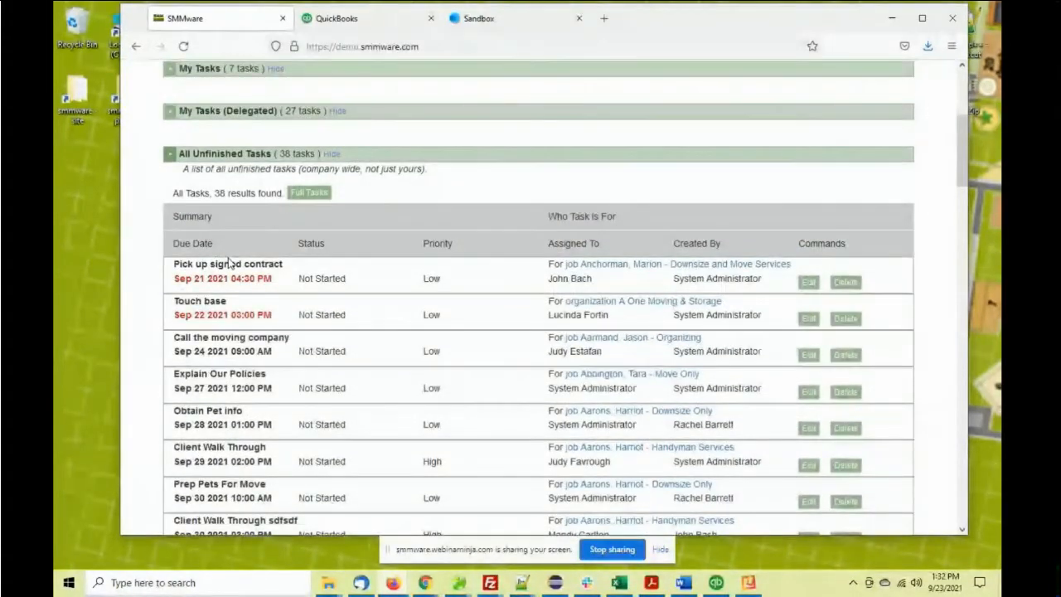
left_click(170, 158)
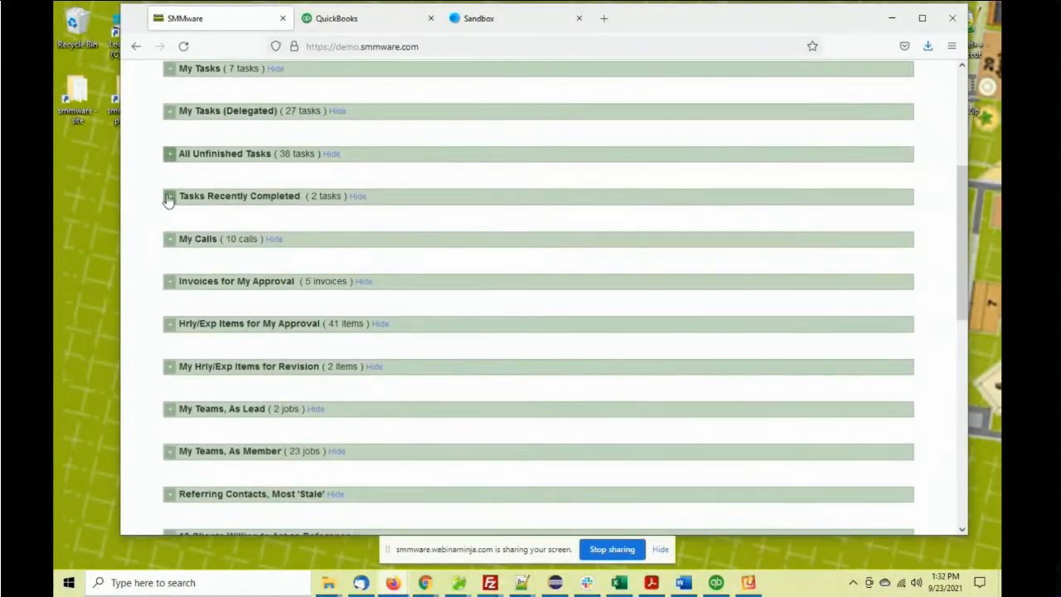
- Review the Tasks Recently Completed section and the Invoices for My Approval section, collapsing each one after viewing
left_click(169, 197)
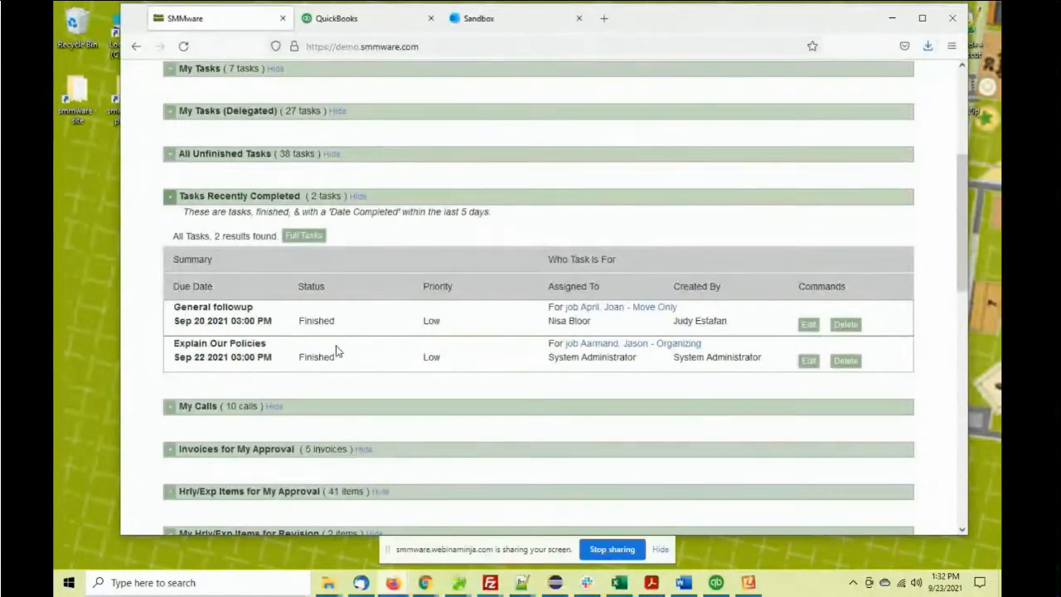
left_click(170, 199)
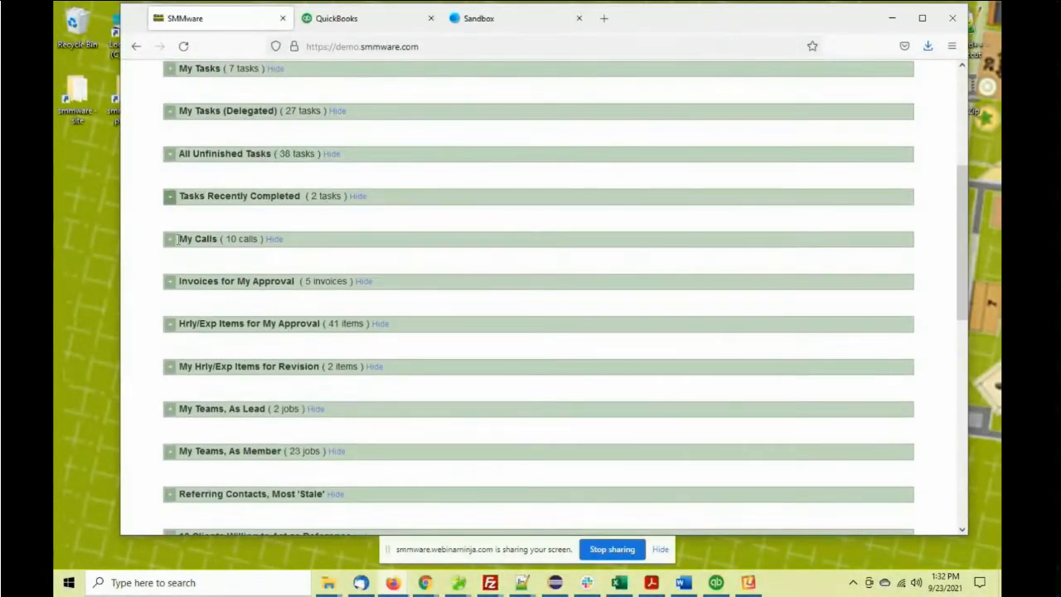
left_click(170, 282)
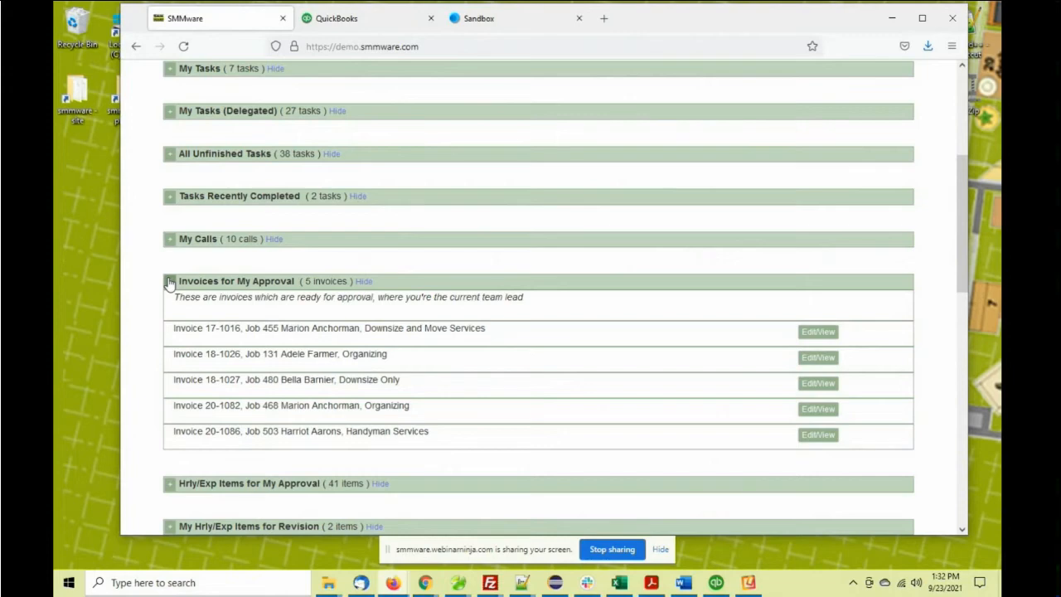
left_click(170, 282)
- Review the hourly and expense items for approval and those needing revision, collapsing each section after viewing
scroll(169, 283, "down", 2)
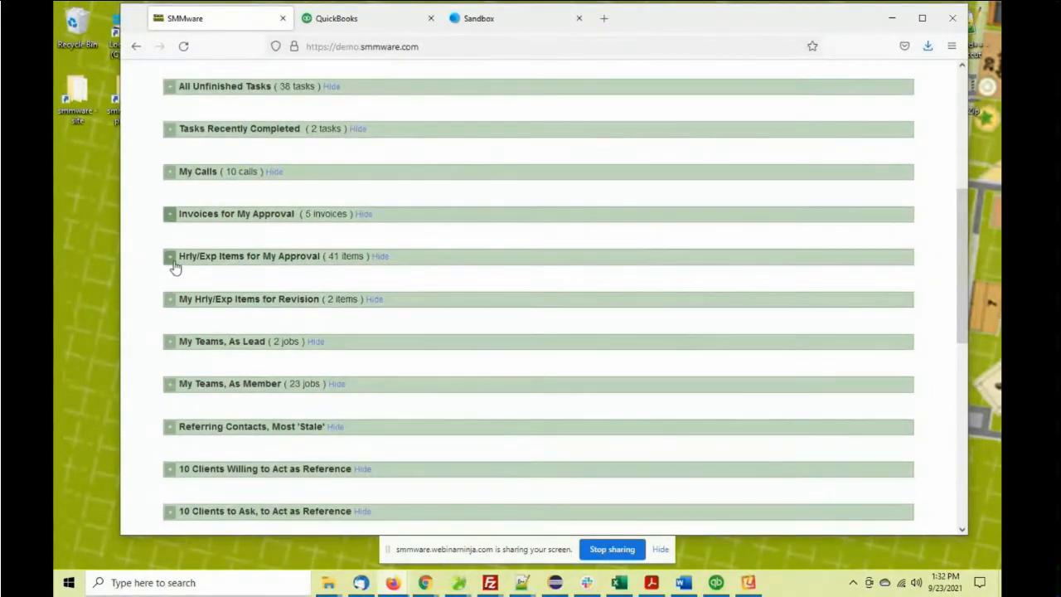
left_click(171, 260)
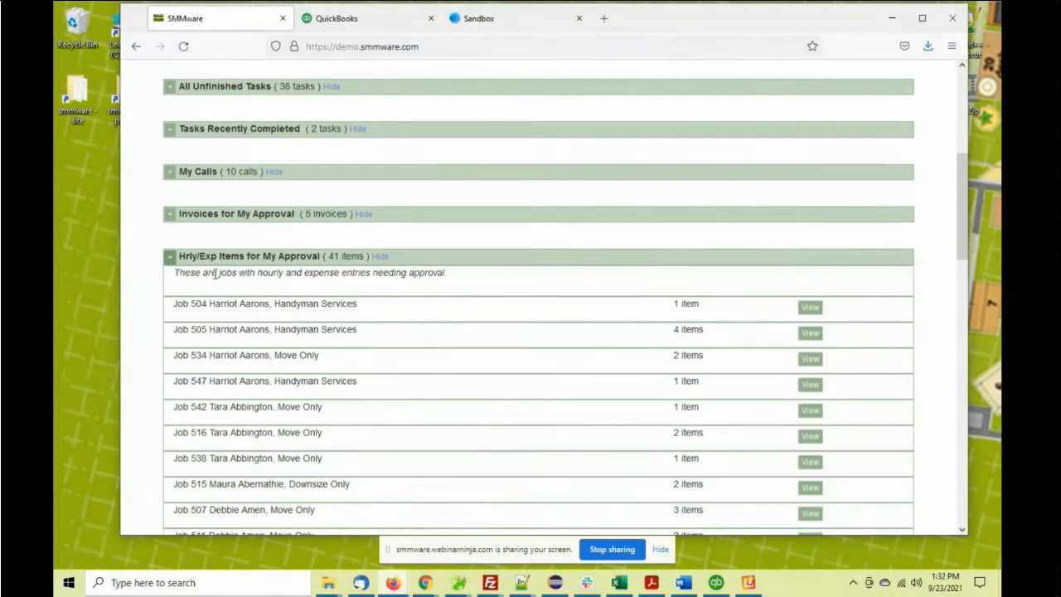
left_click(170, 257)
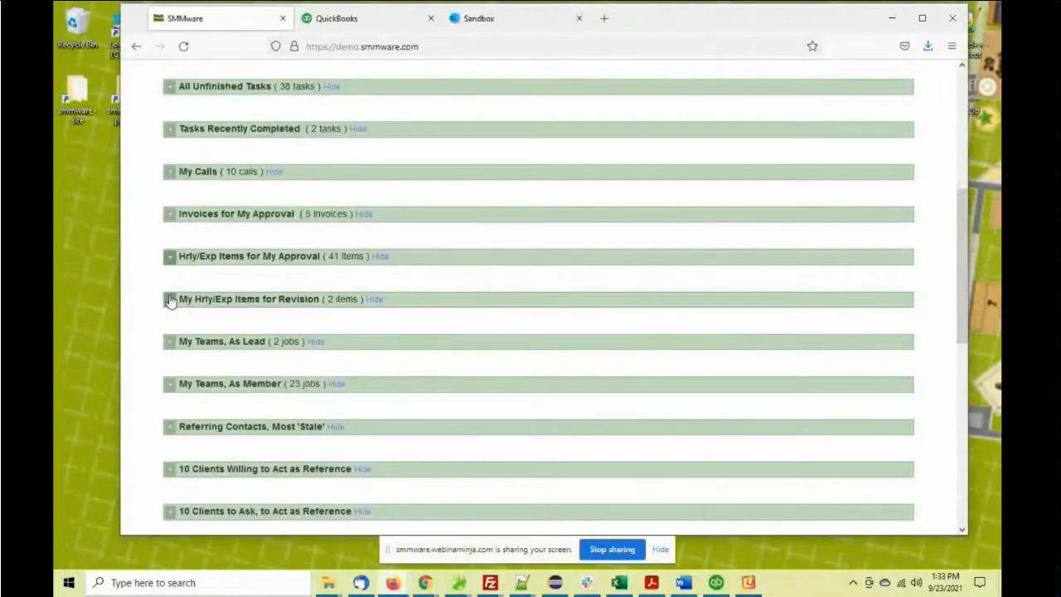
left_click(170, 300)
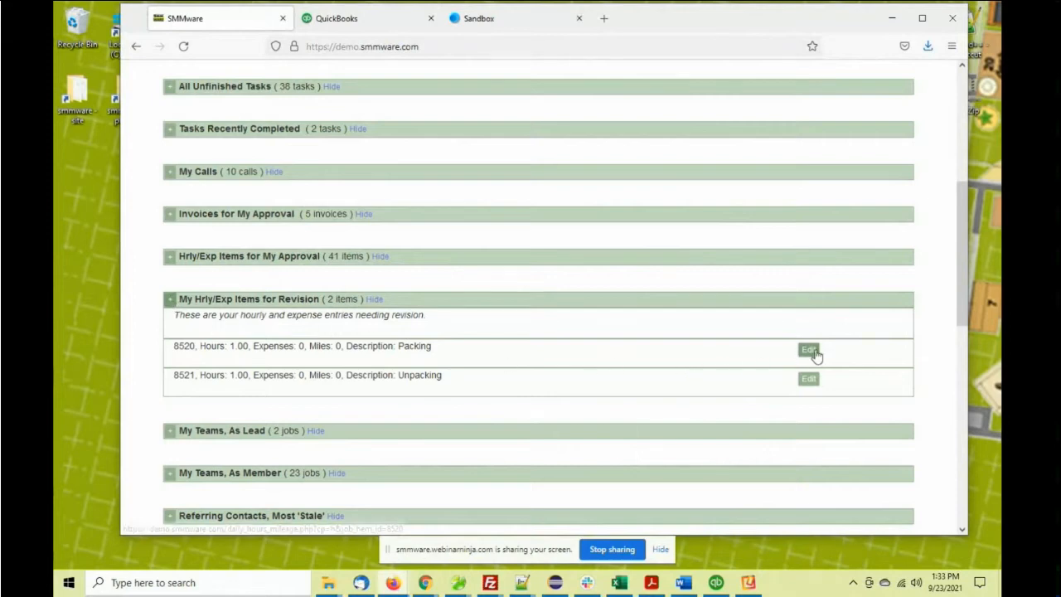
left_click(170, 301)
- View the active jobs under My Teams, As Lead and My Teams, As Member, leaving both sections collapsed
scroll(166, 295, "down", 1)
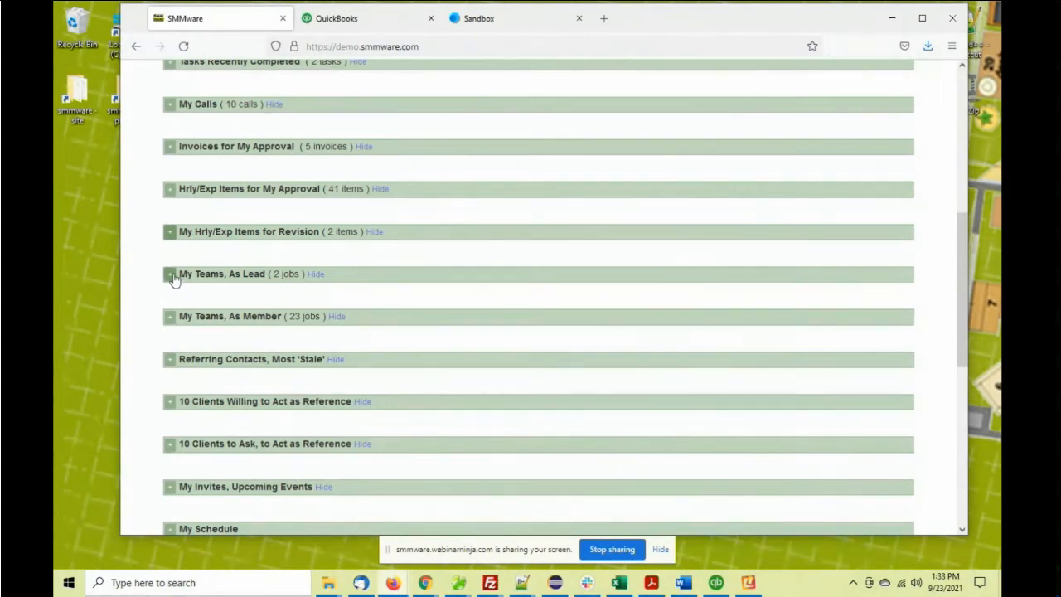
left_click(171, 275)
left_click(170, 315)
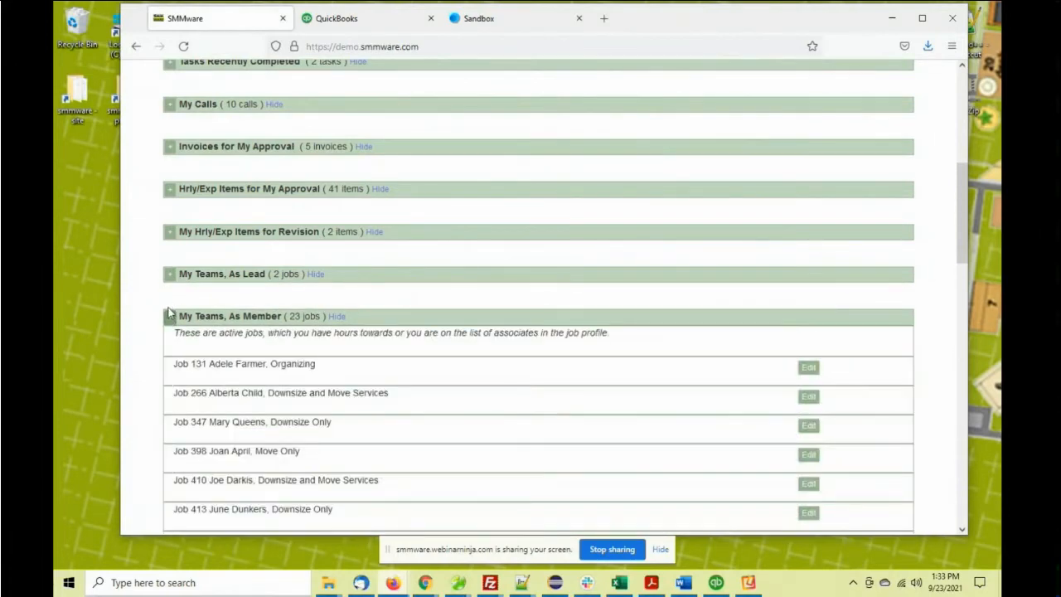
left_click(170, 317)
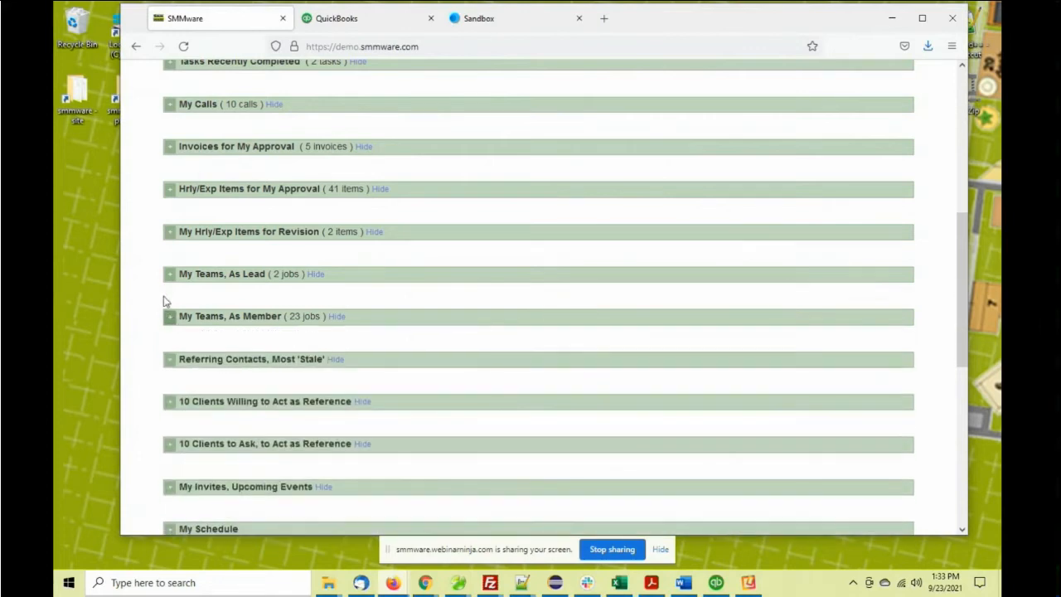
- Expand Referring Contacts, Most 'Stale', review the contacts with their last-contacted dates, and collapse the section
scroll(164, 300, "down", 3)
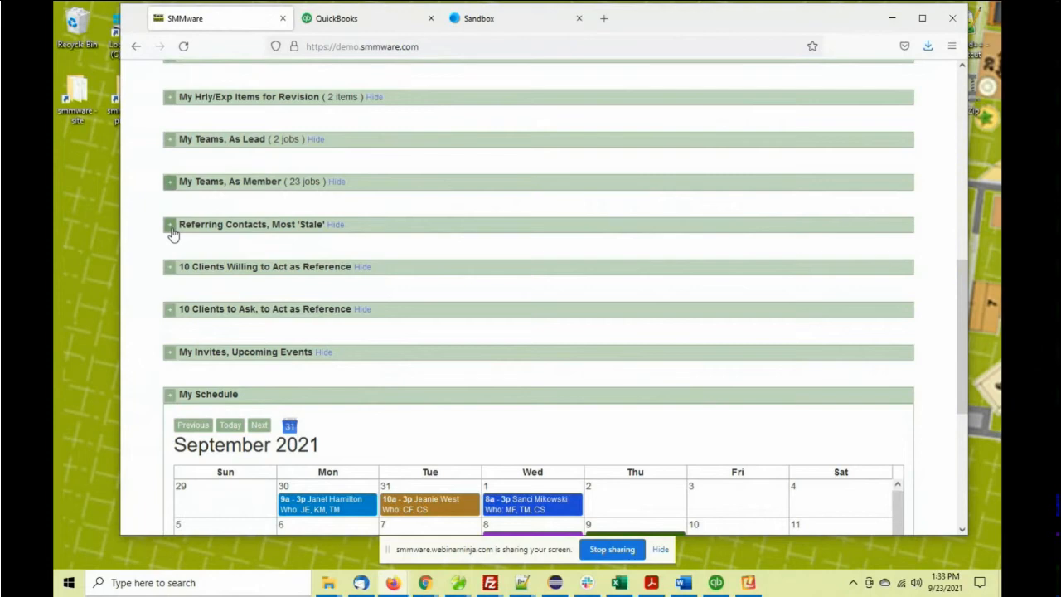
left_click(171, 229)
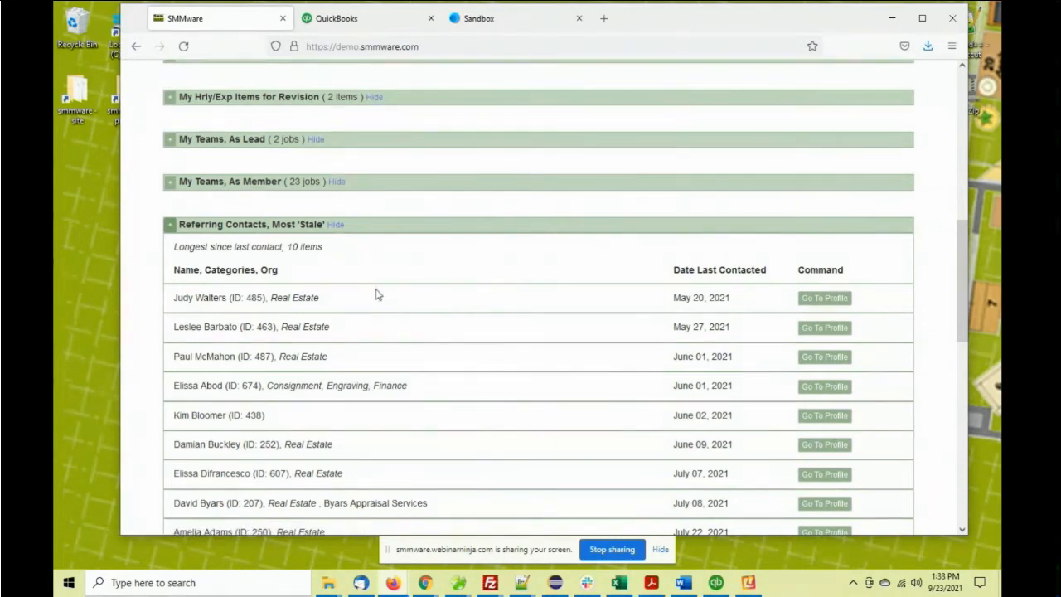
scroll(380, 292, "down", 2)
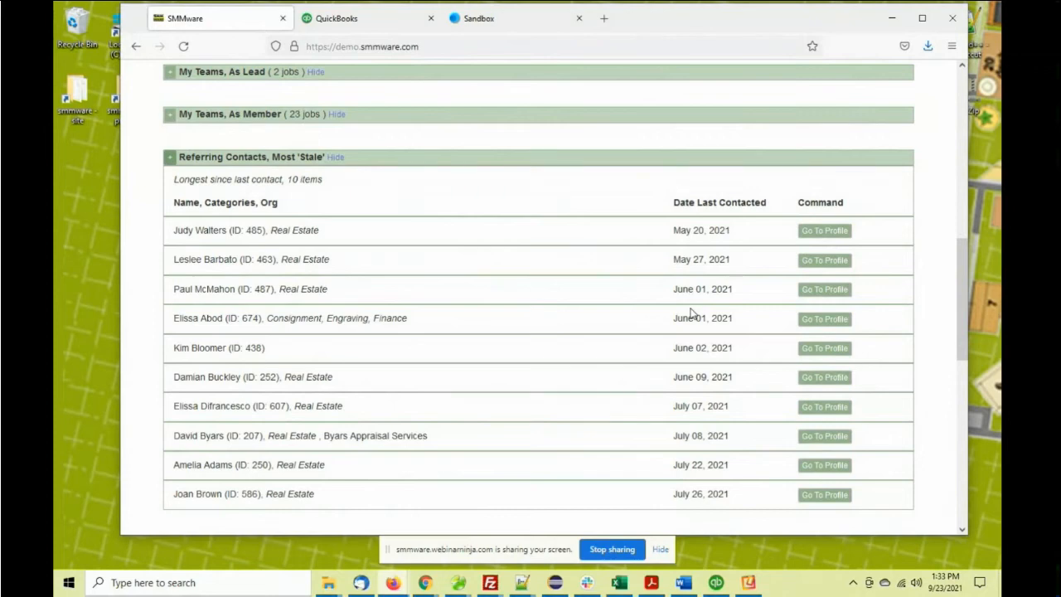
left_click(170, 158)
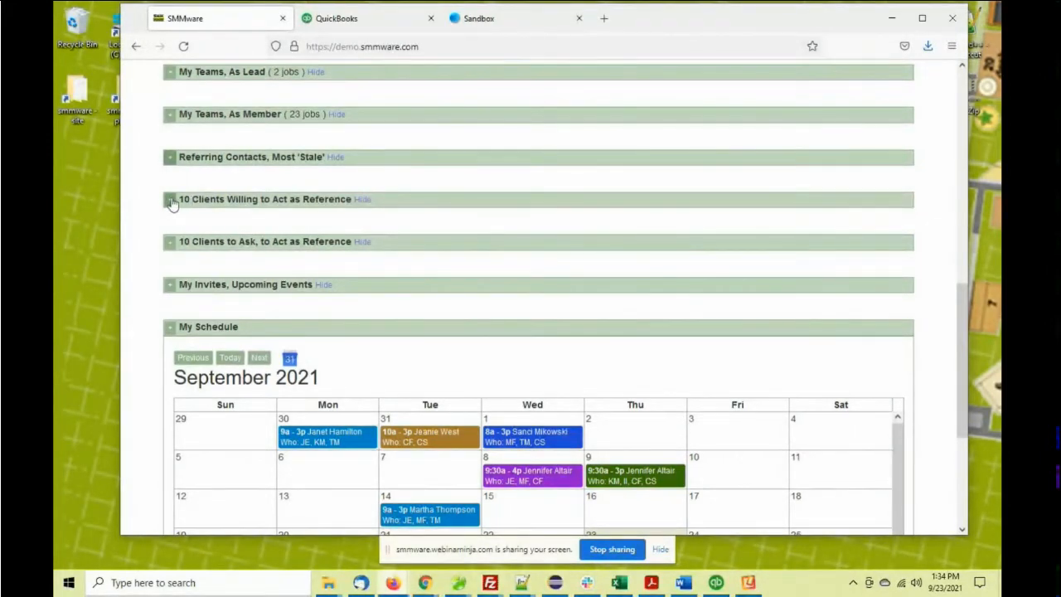
- Review the clients willing to act as reference and the unasked clients to ask, collapsing each list after viewing
left_click(170, 201)
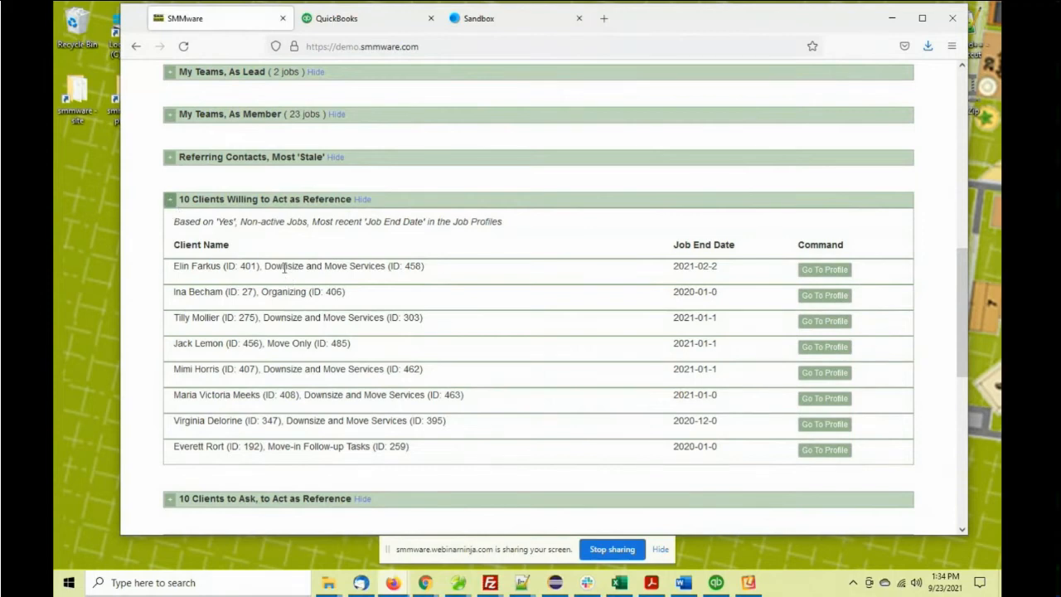
left_click(170, 200)
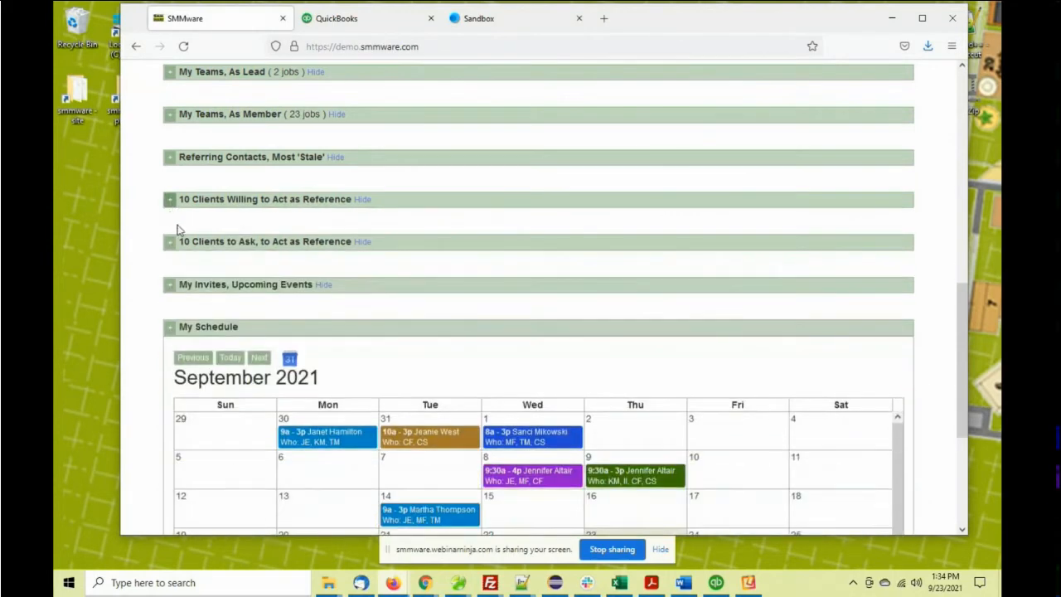
left_click(170, 243)
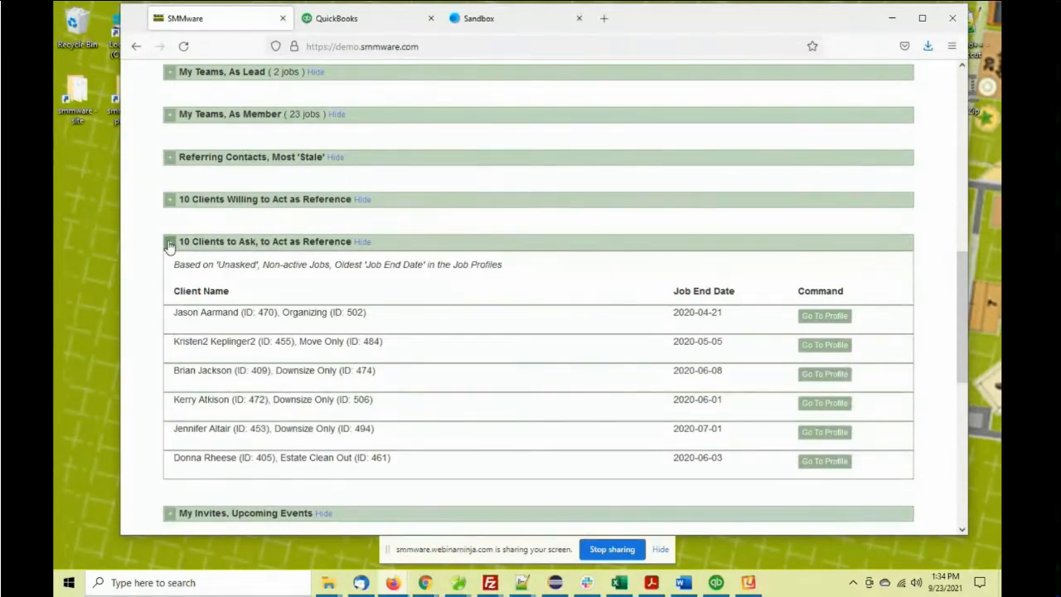
left_click_drag(219, 265, 257, 265)
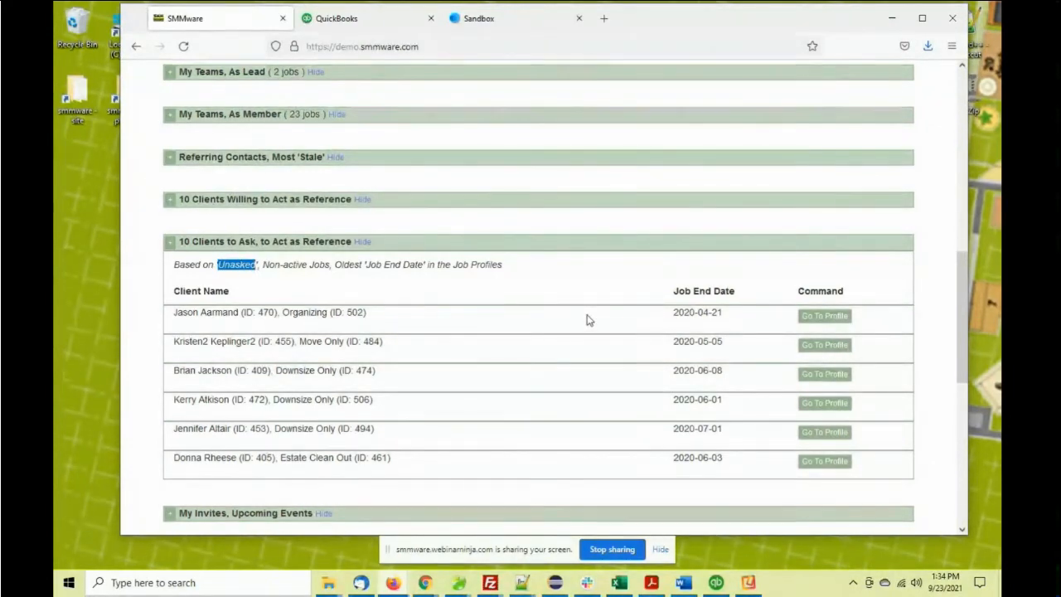
left_click(169, 242)
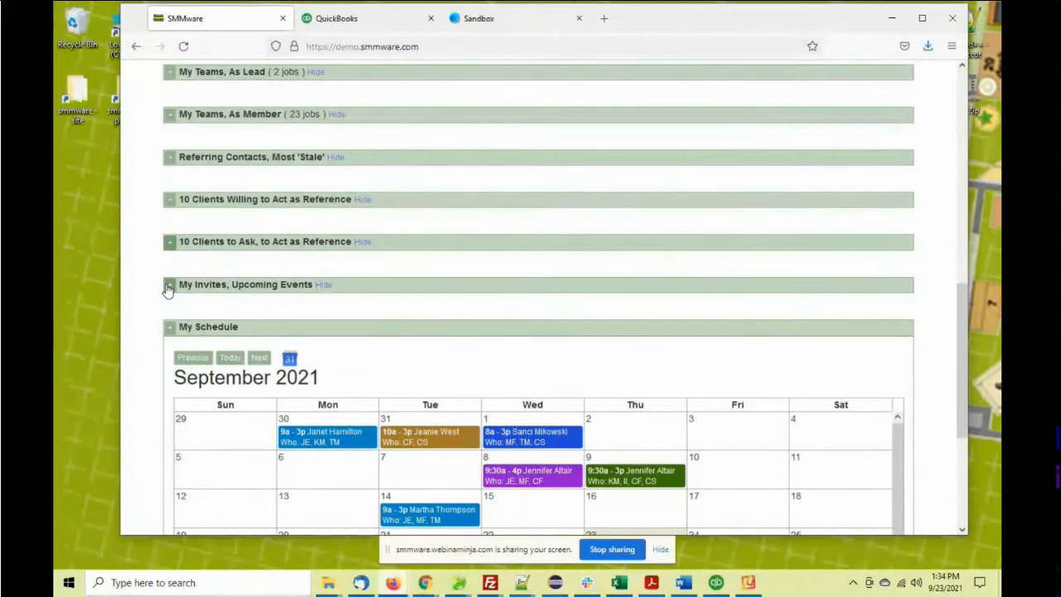
left_click_drag(209, 200, 255, 199)
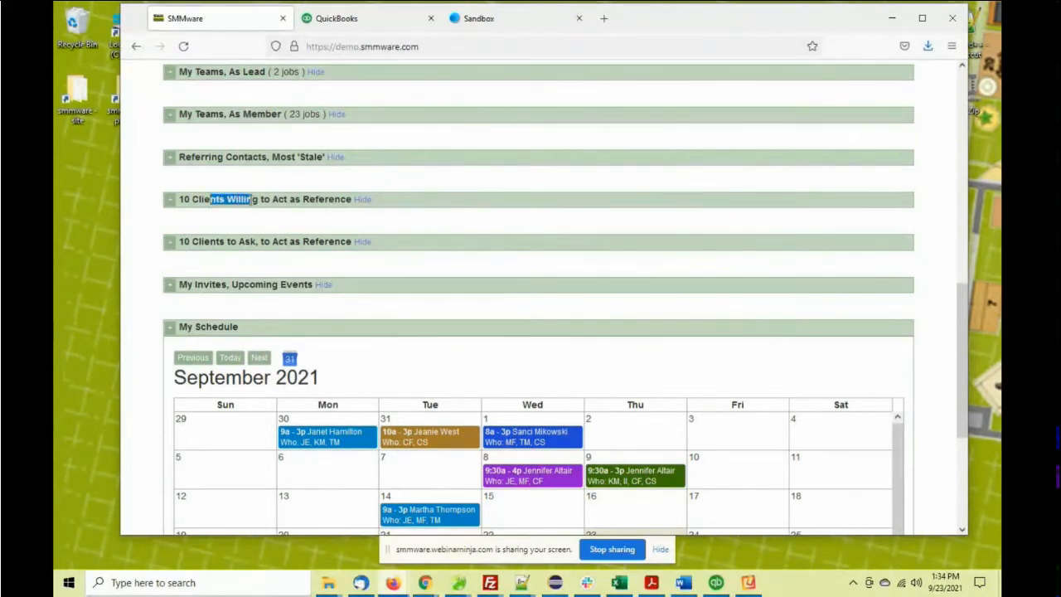
- Review the upcoming event invites, collapse that section, and examine the My Schedule calendar with its tag legend
left_click(170, 285)
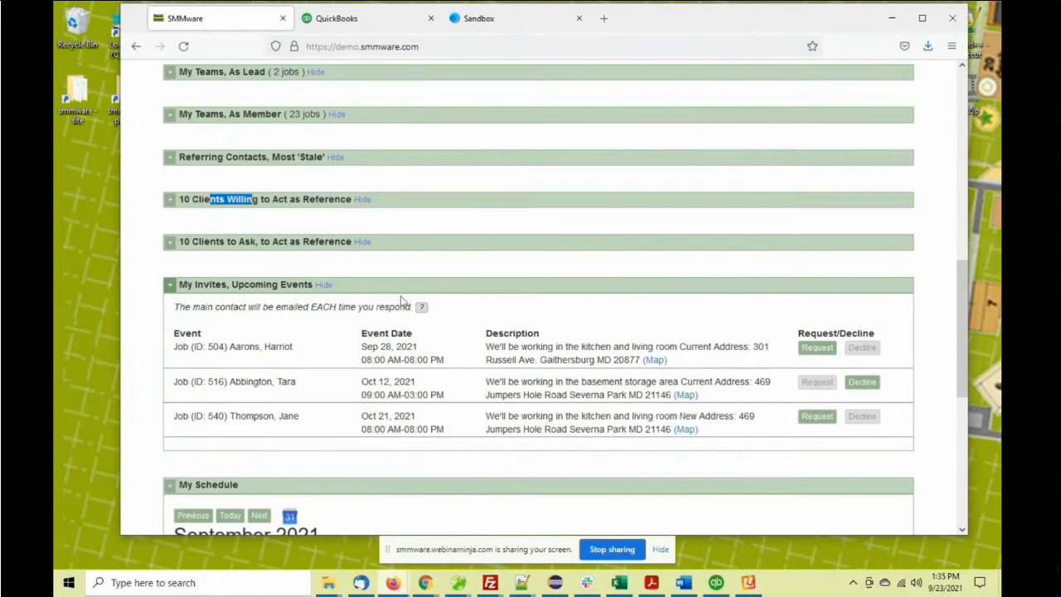
left_click(170, 286)
scroll(151, 294, "down", 3)
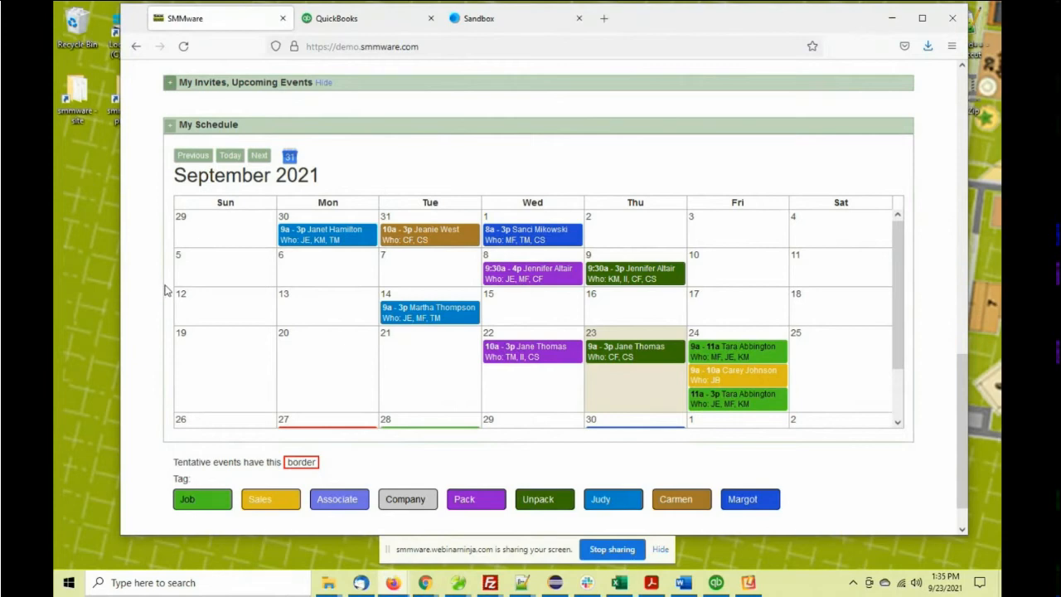
scroll(166, 290, "down", 1)
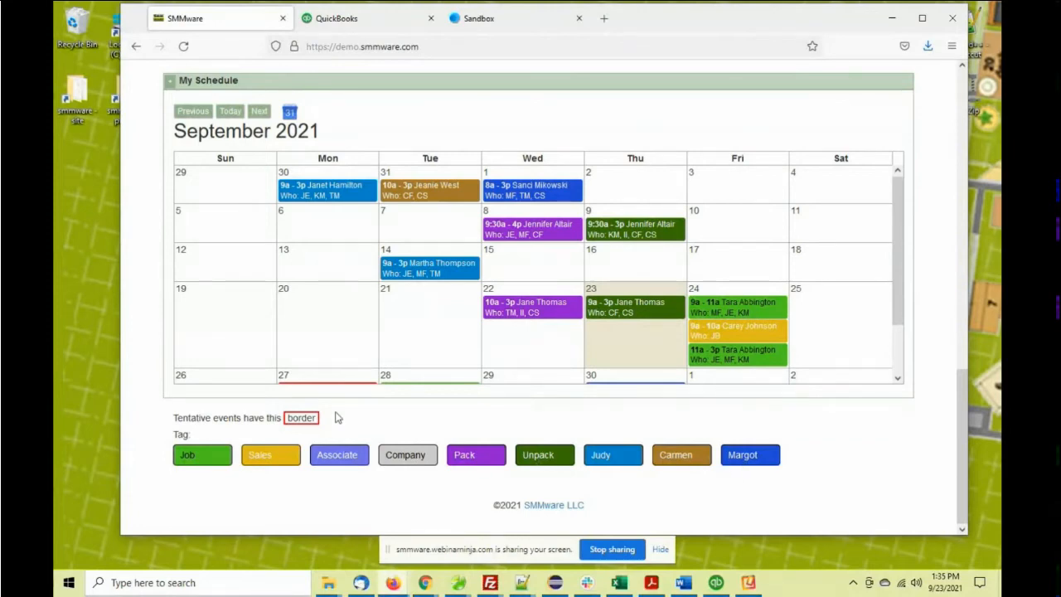
- Open the Master Calendar and review the September 2021 events, the tag legend and the job, client and associate filters
scroll(336, 414, "up", 4)
scroll(257, 369, "up", 6)
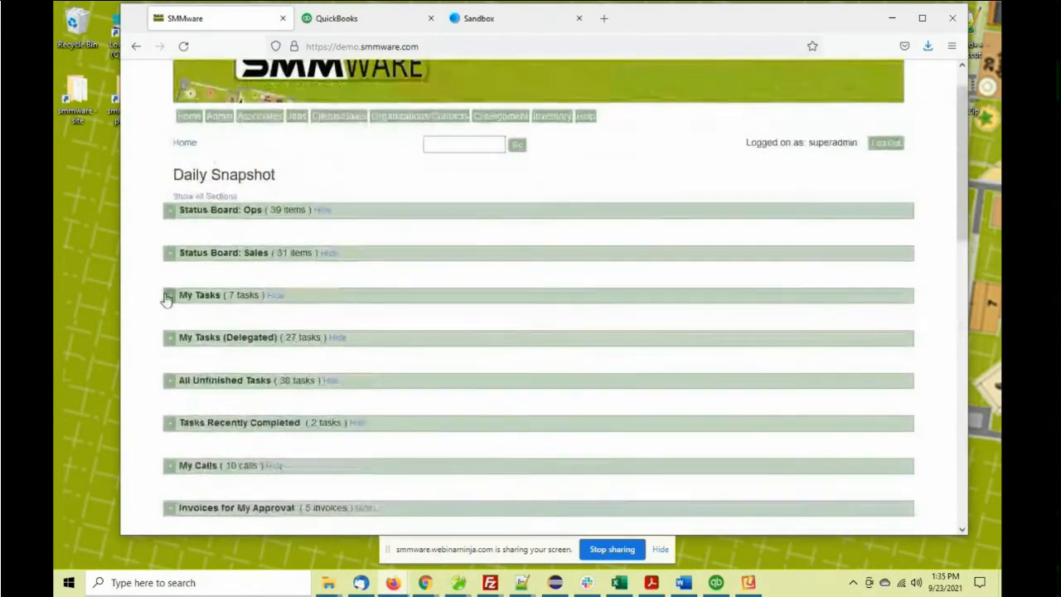
mouse_move(229, 171)
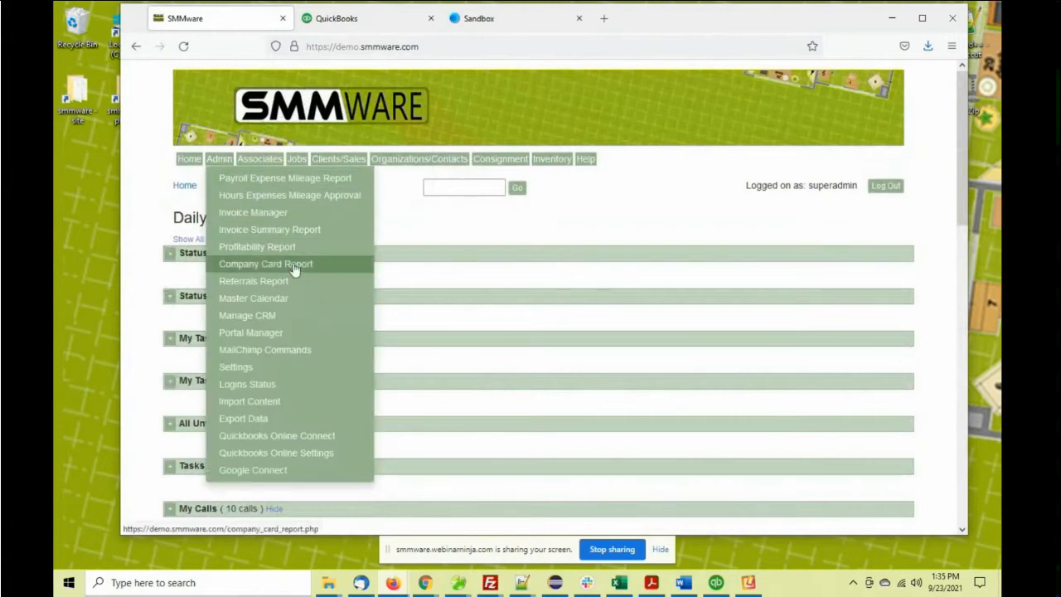
left_click(298, 297)
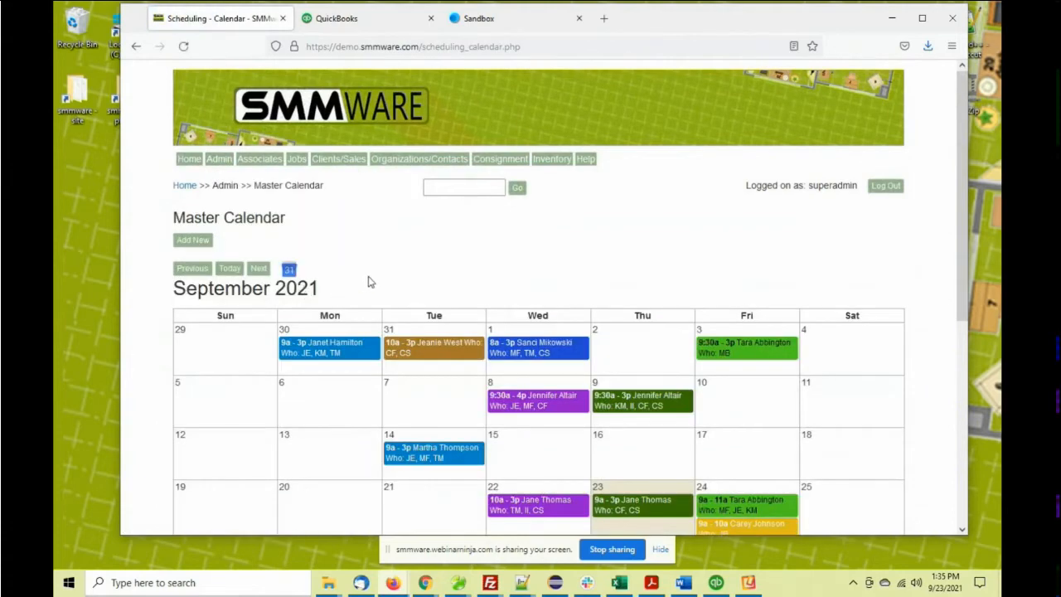
scroll(408, 259, "down", 5)
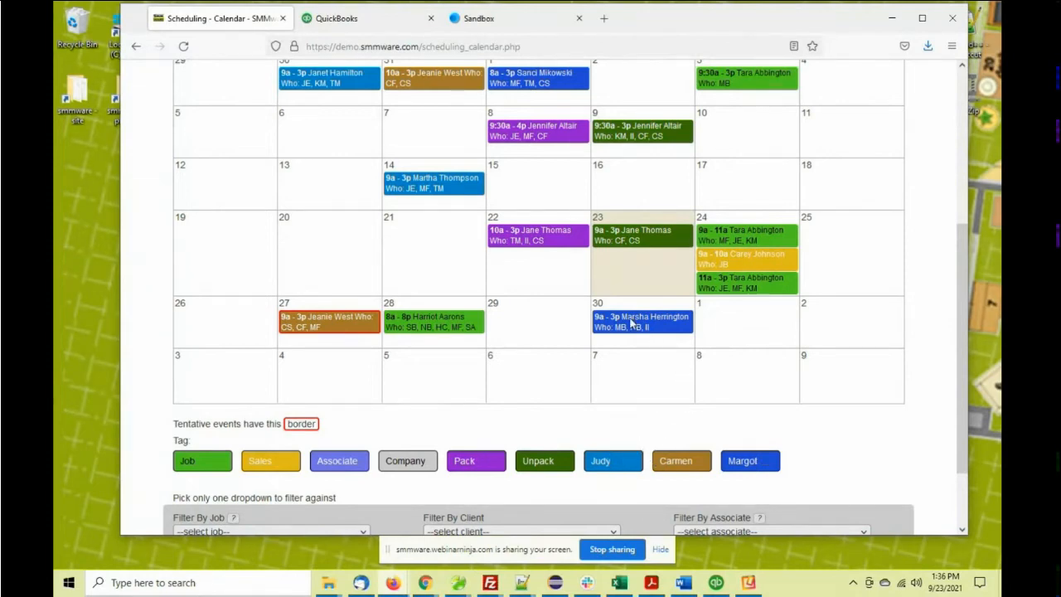
scroll(463, 279, "up", 1)
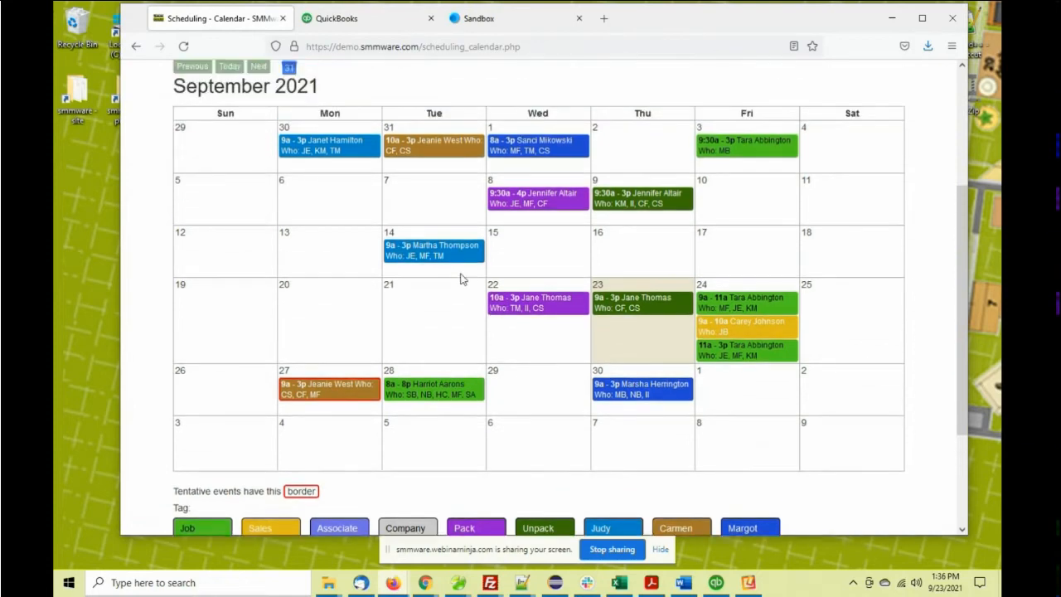
scroll(462, 279, "down", 3)
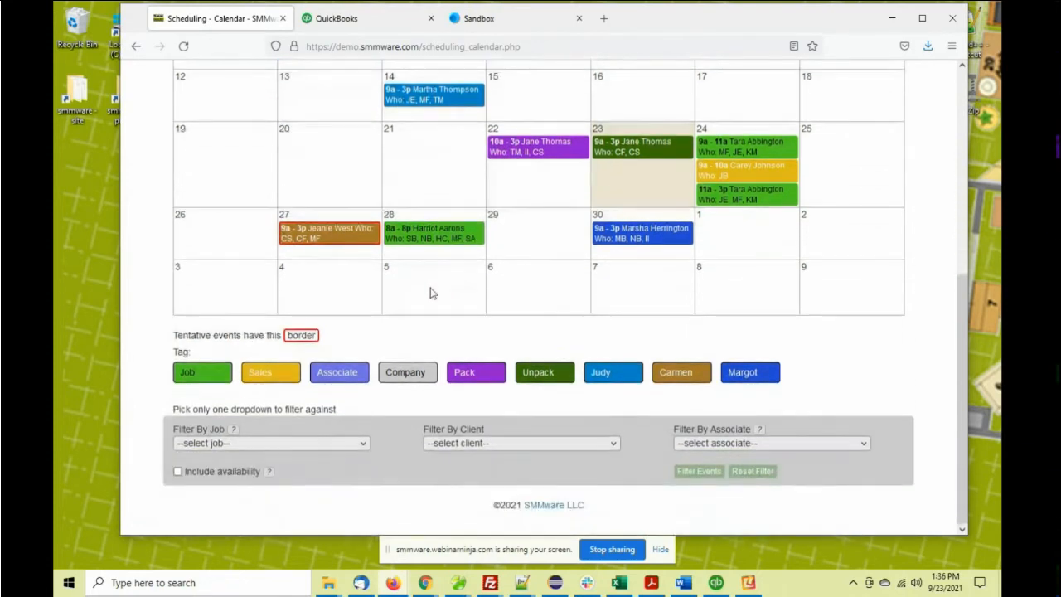
- Add a new Master Calendar event with the Job tag and assign it to the client's Downsize and Move Services job
scroll(296, 306, "up", 7)
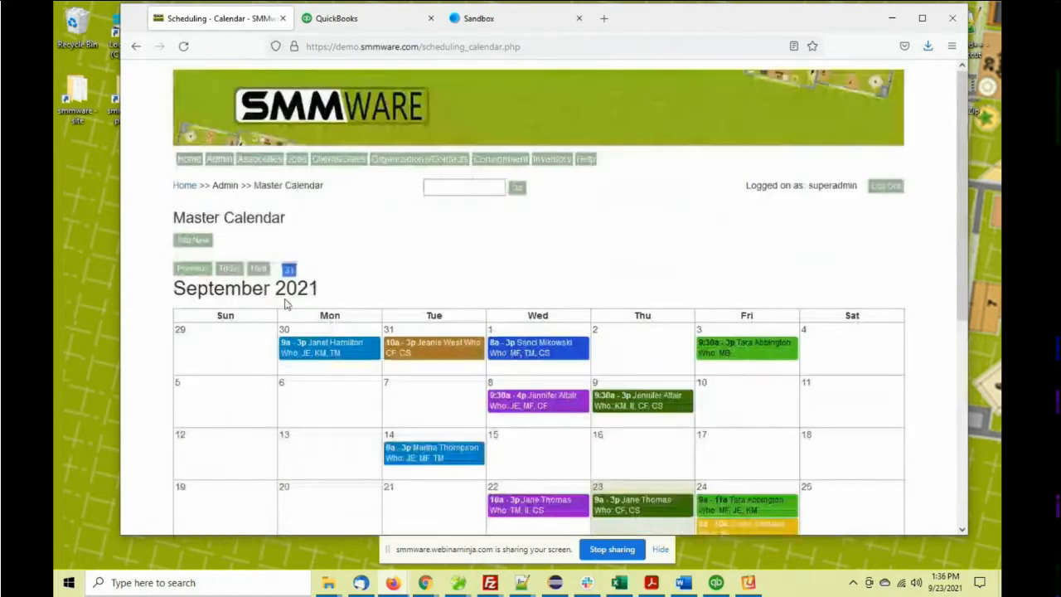
left_click(207, 247)
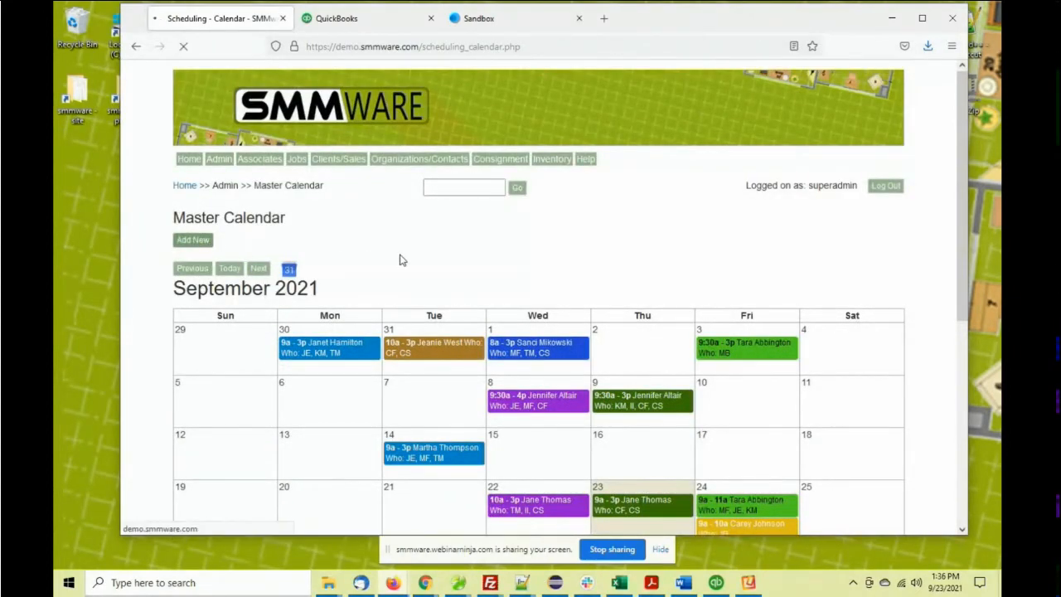
scroll(420, 253, "down", 3)
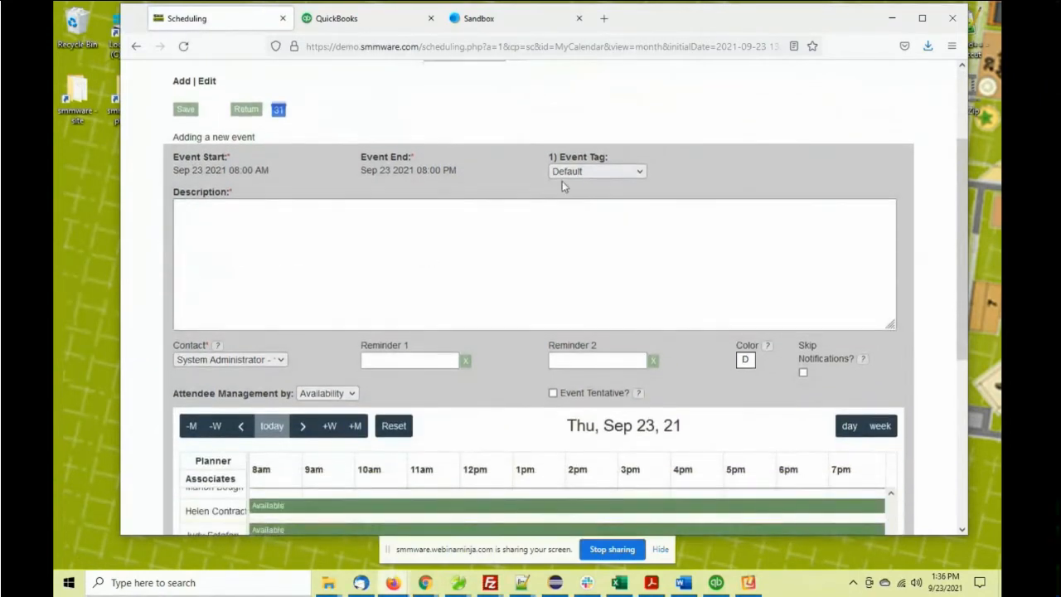
left_click(568, 173)
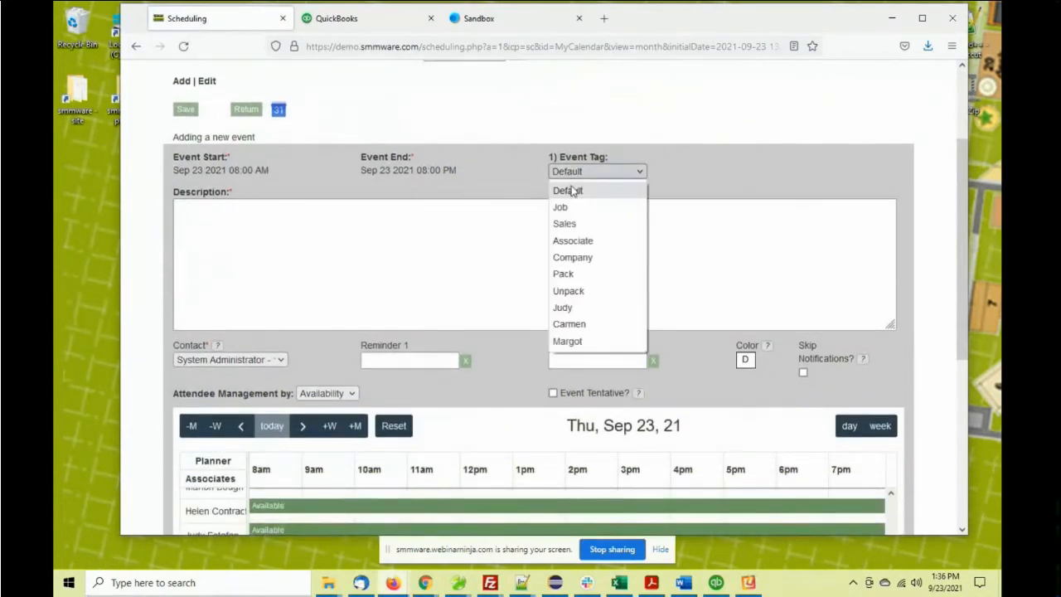
left_click(572, 206)
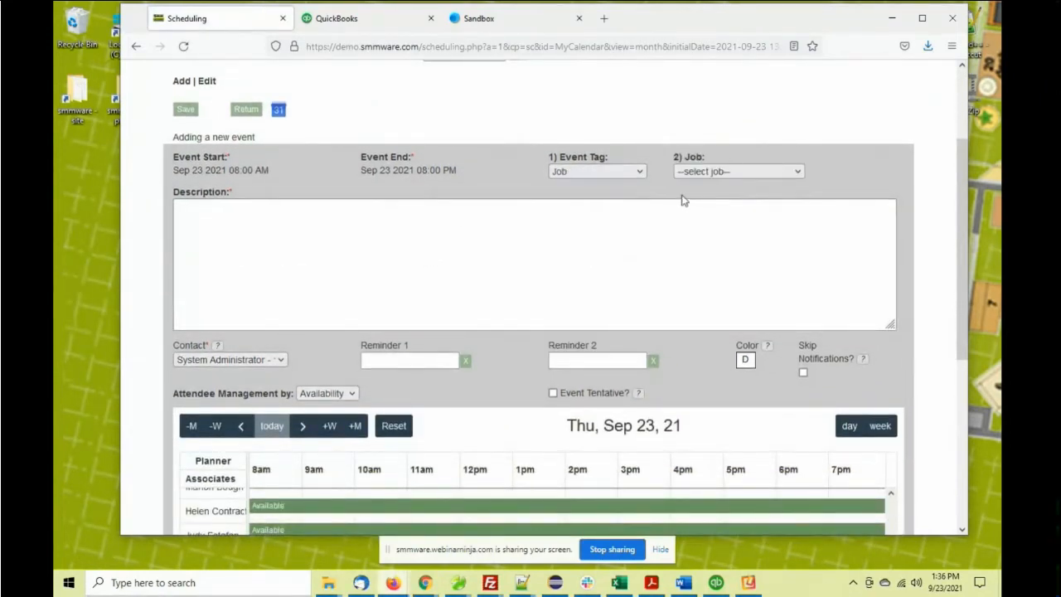
left_click(701, 174)
scroll(730, 327, "down", 10)
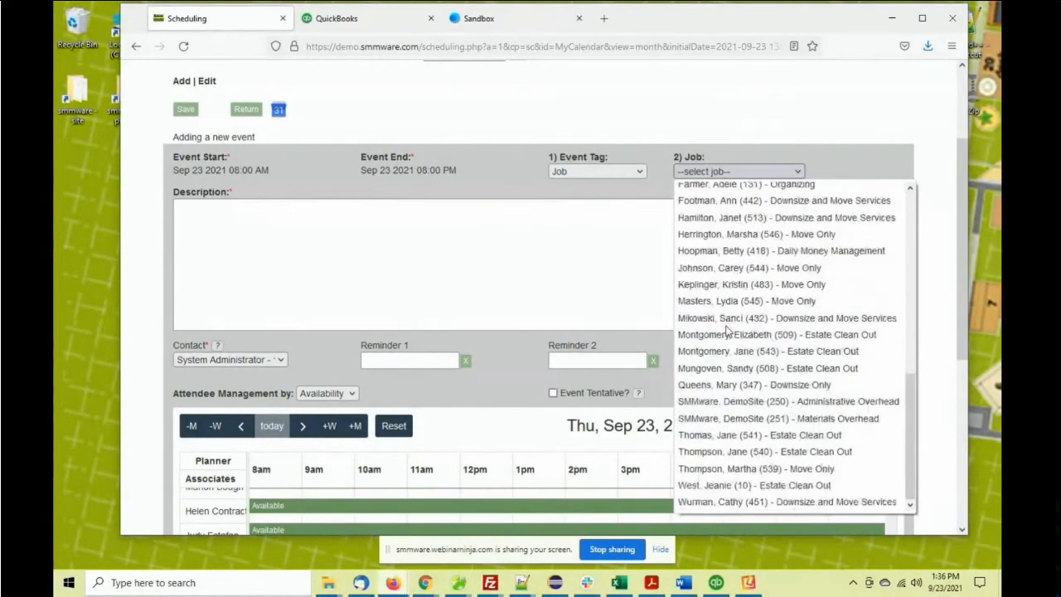
left_click(703, 320)
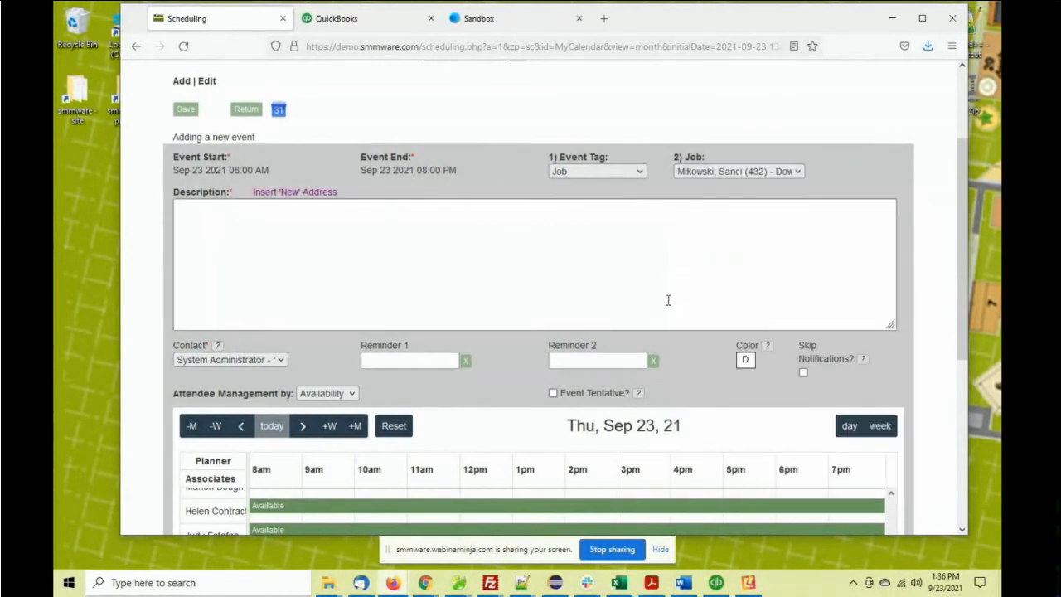
- Describe the event as "We'll be working in the kitchen and living room", insert the client's new address, and set notifications to be skipped
left_click(346, 228)
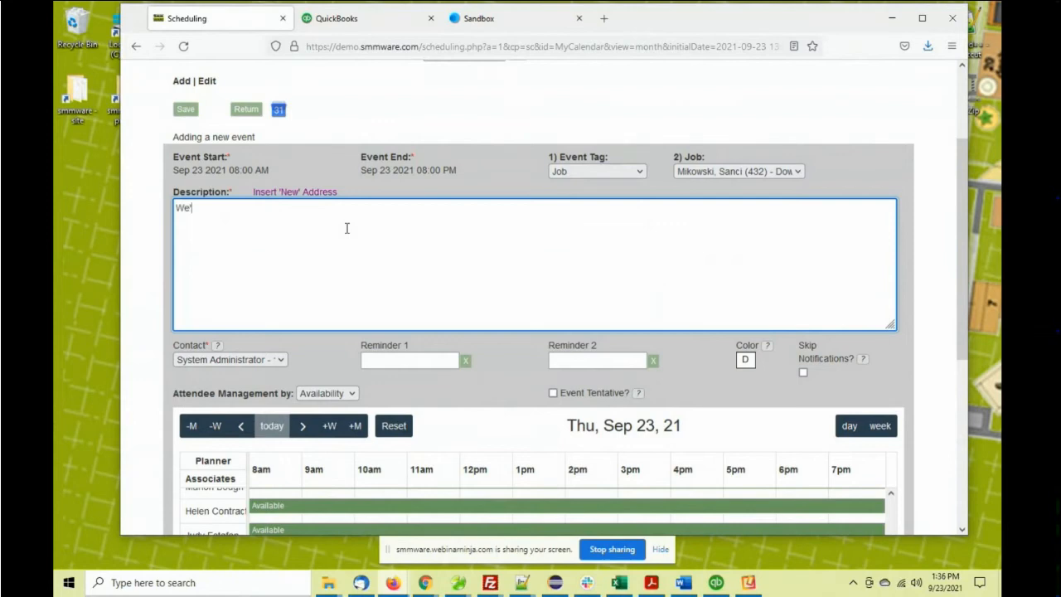
type("be workk")
type("ng in the kitchen ")
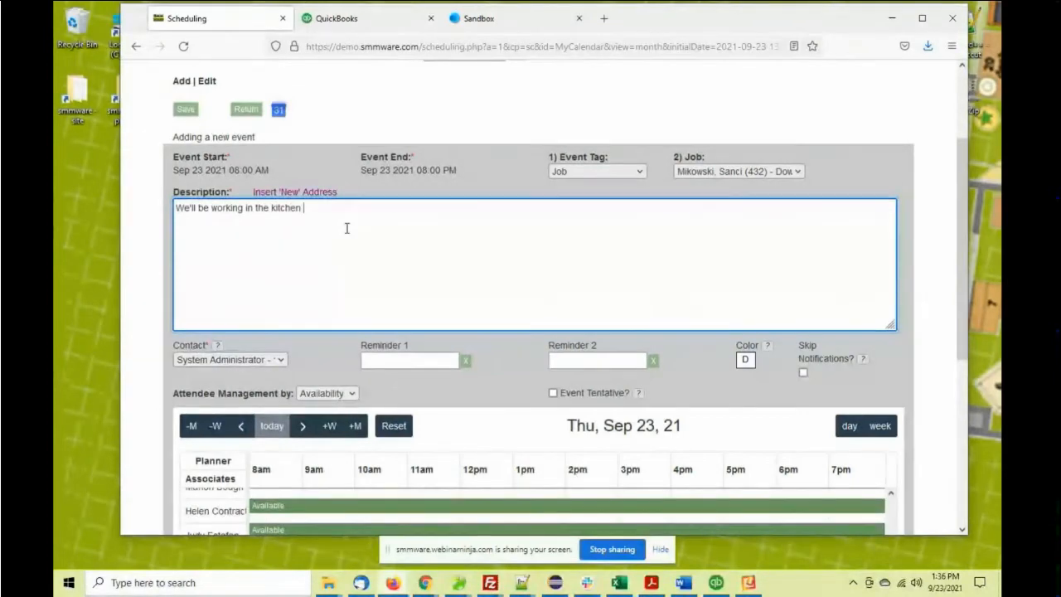
type("and living room")
left_click(328, 192)
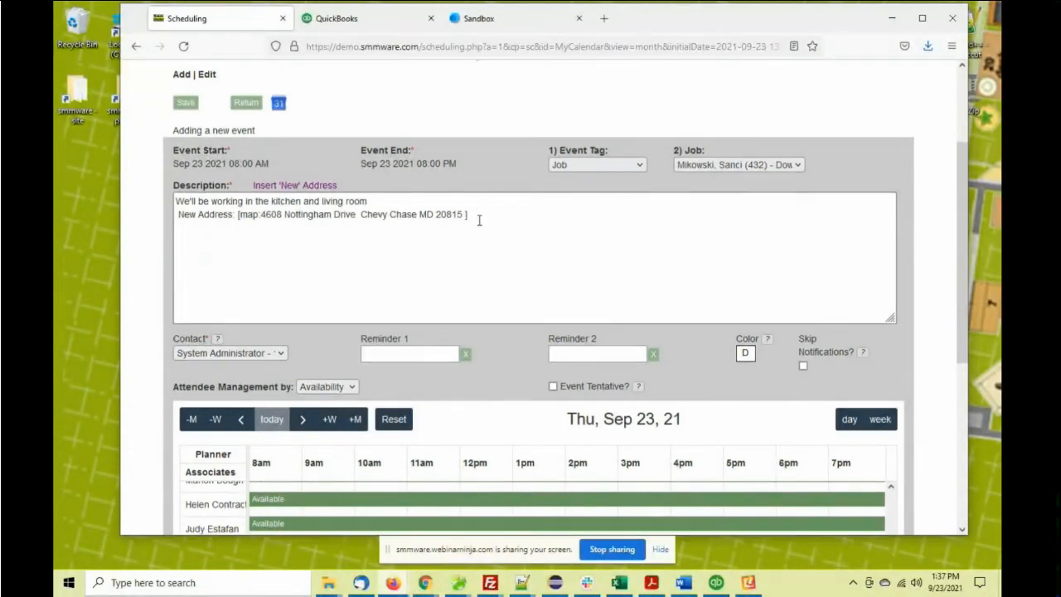
scroll(481, 219, "down", 3)
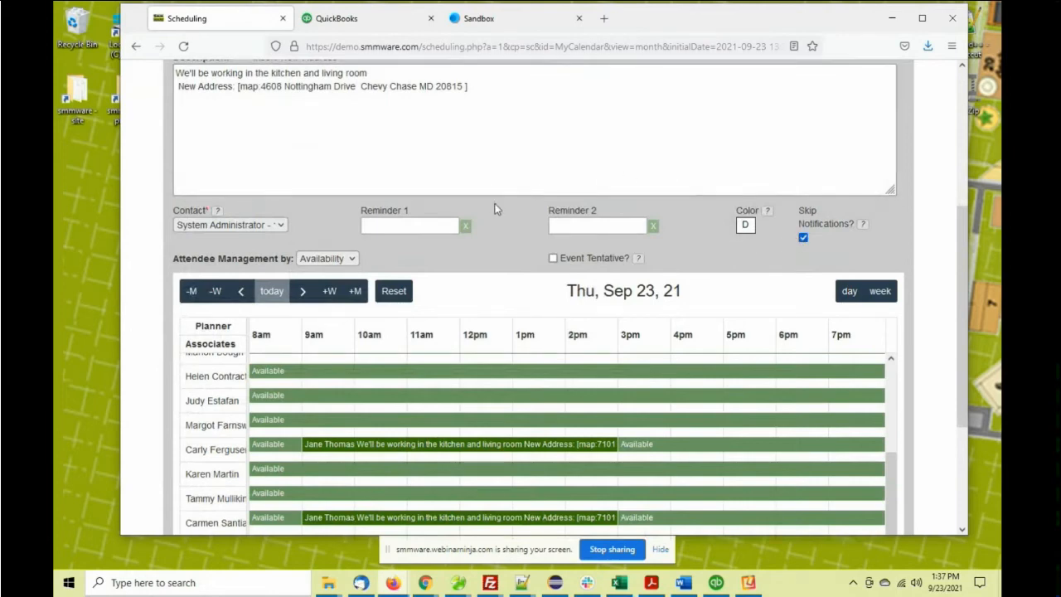
- Check the associates' availability for Sep 23 and add a shift for each of two adjacent available associates
scroll(500, 266, "down", 3)
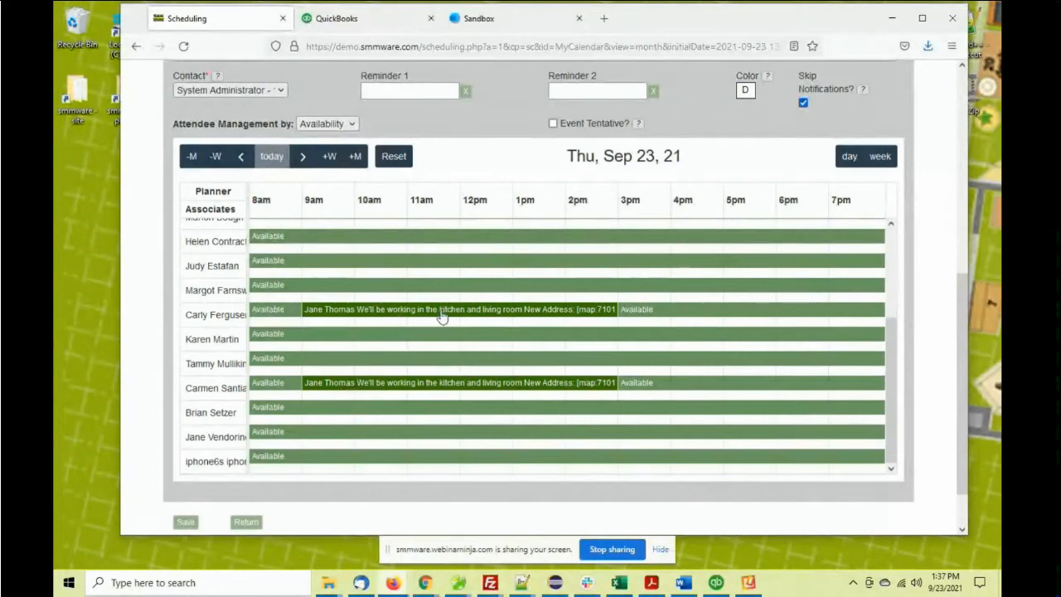
scroll(439, 335, "up", 2)
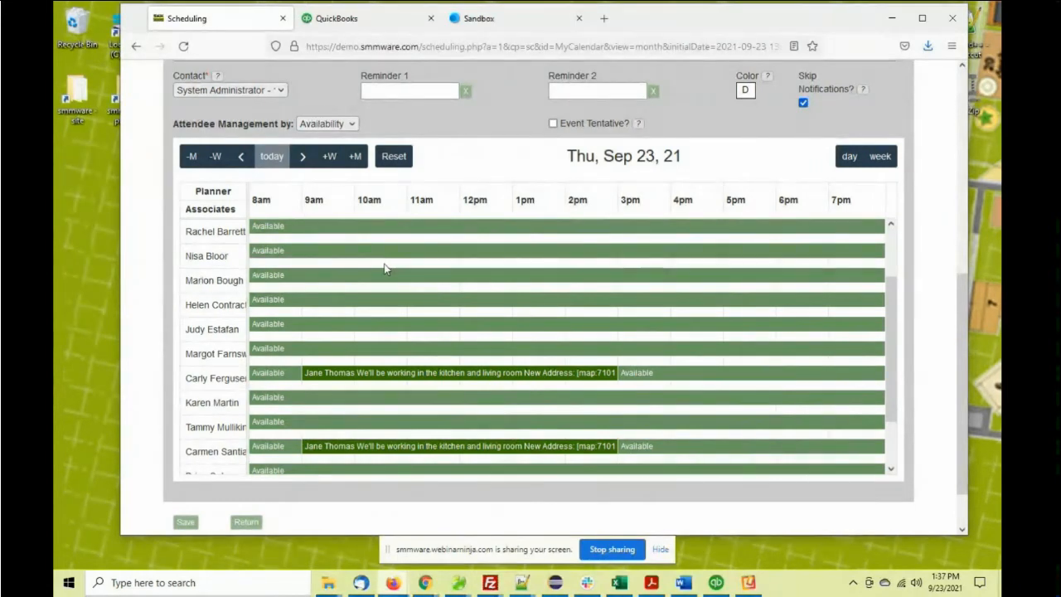
left_click(360, 253)
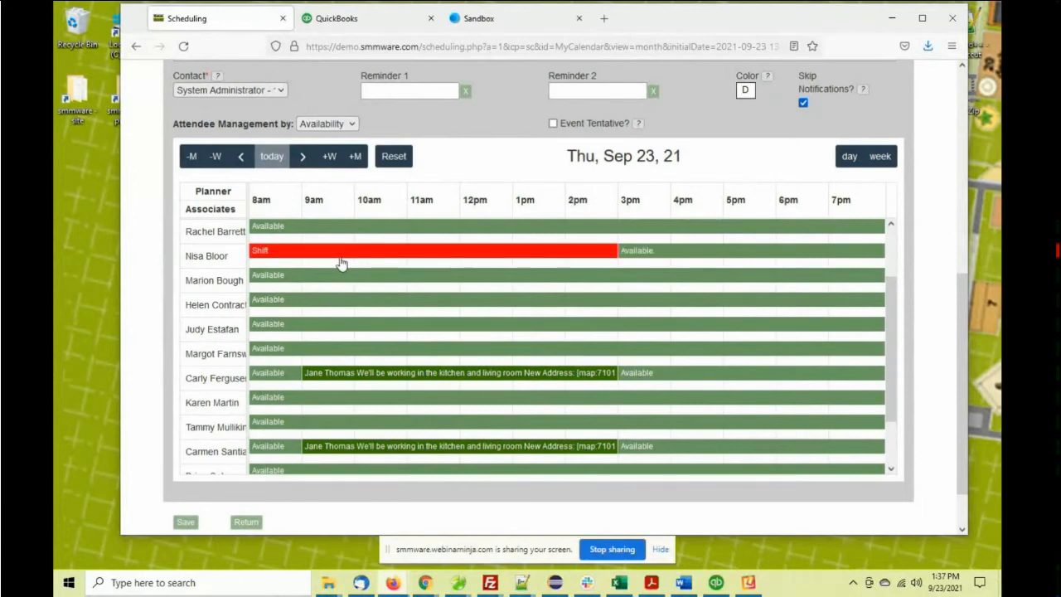
left_click(315, 281)
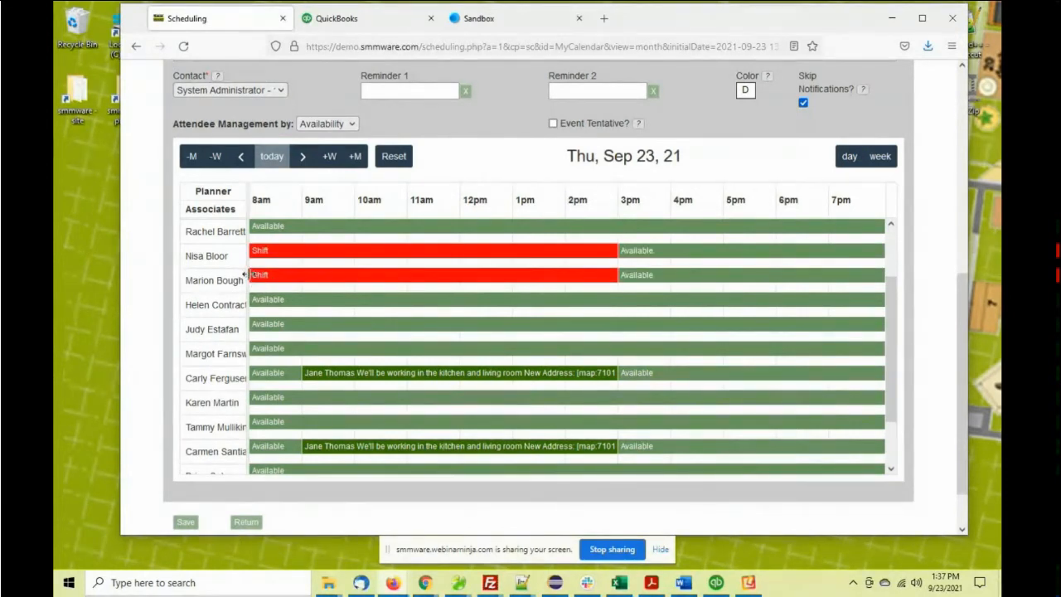
- Adjust the two adjacent associates' shifts, setting the upper one to 10:30am–4:30pm and the lower one to 10am–4pm
left_click_drag(245, 275, 355, 272)
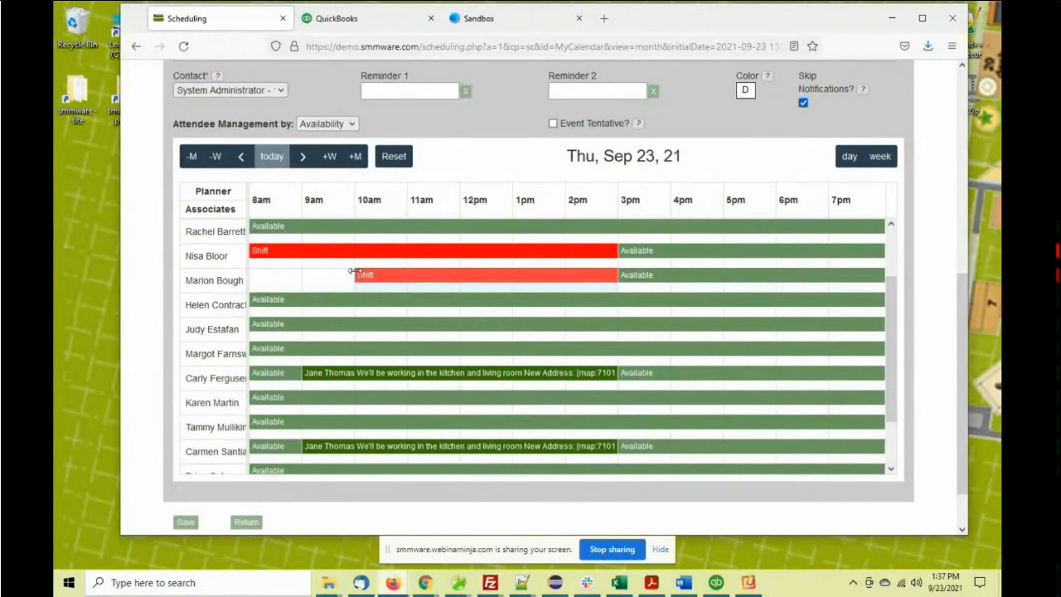
left_click_drag(250, 252, 382, 251)
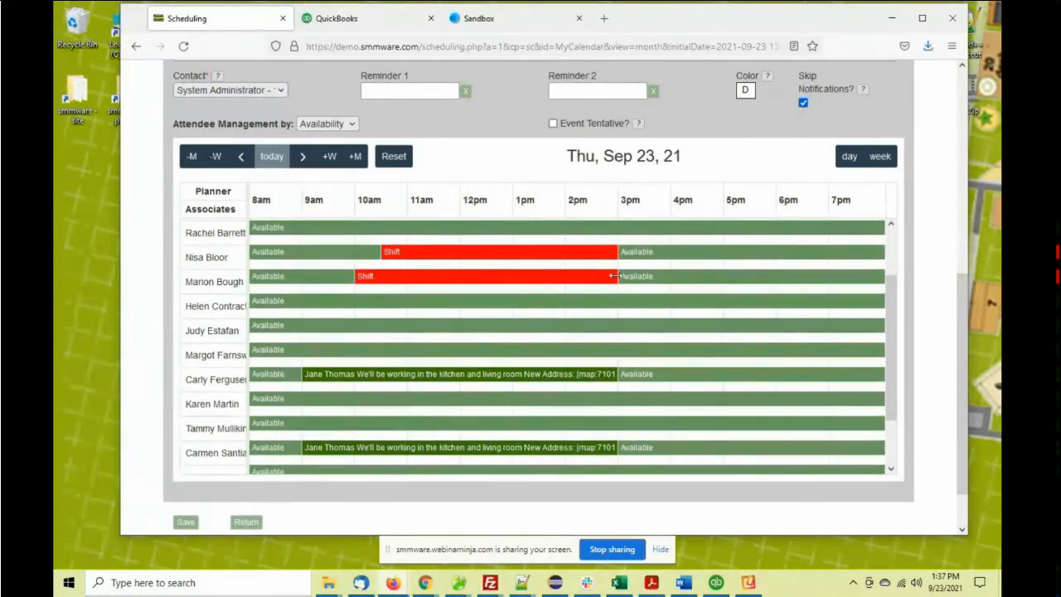
left_click_drag(616, 276, 670, 276)
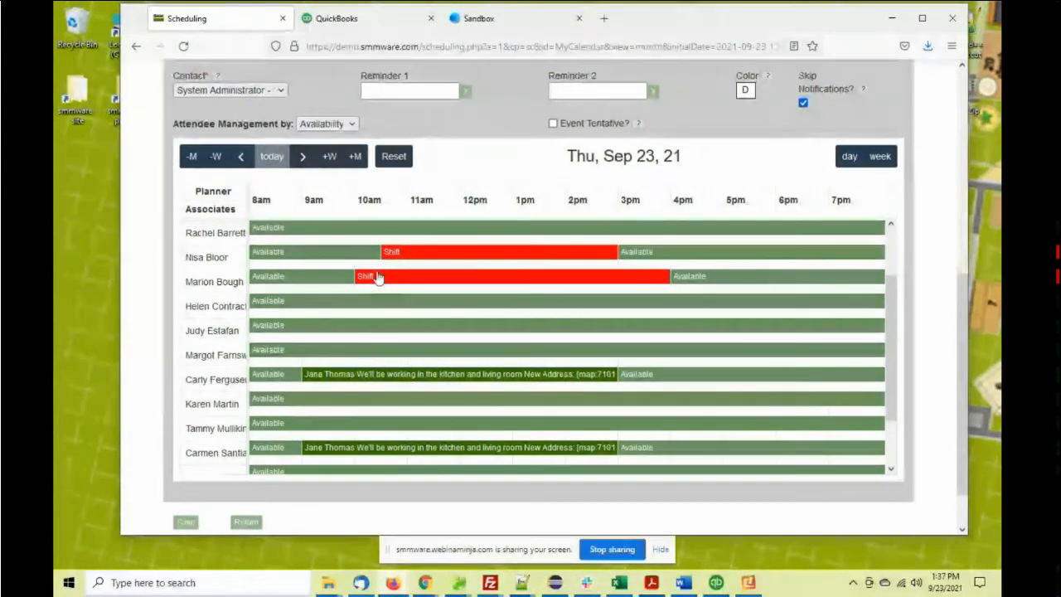
scroll(366, 303, "down", 1)
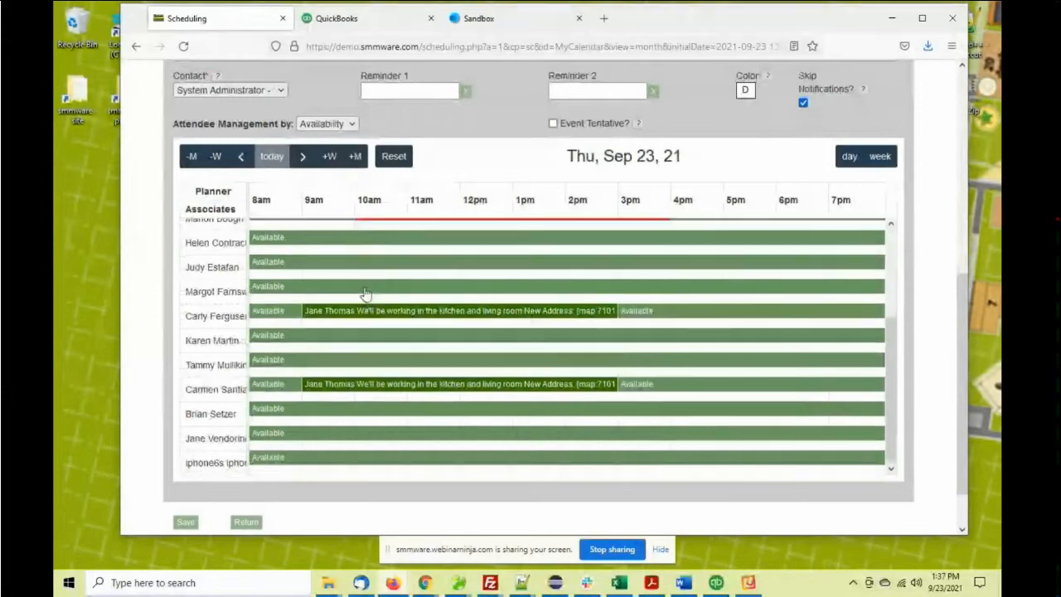
scroll(367, 294, "up", 2)
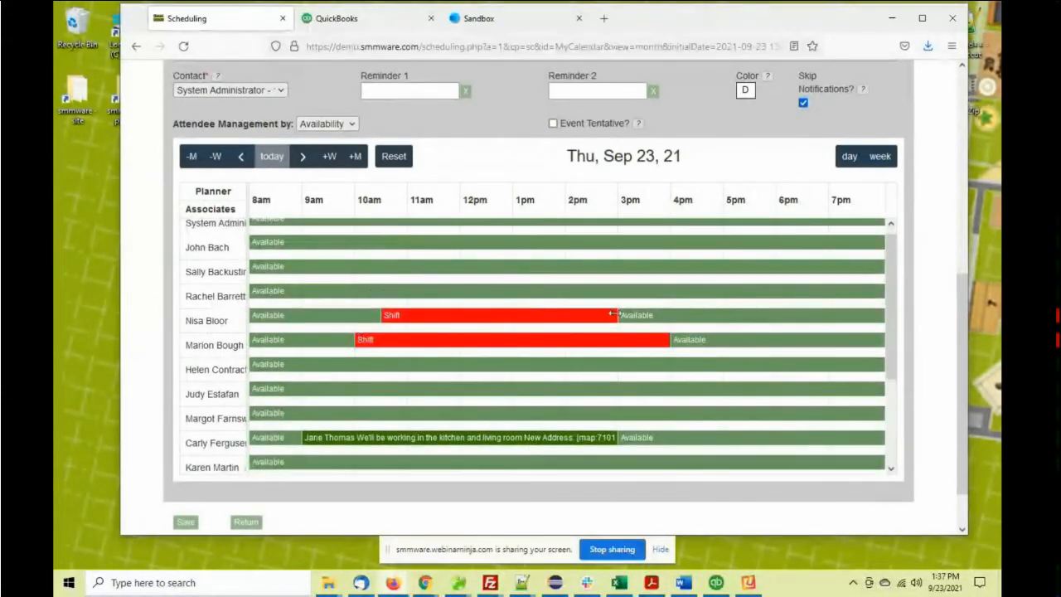
left_click_drag(613, 314, 697, 320)
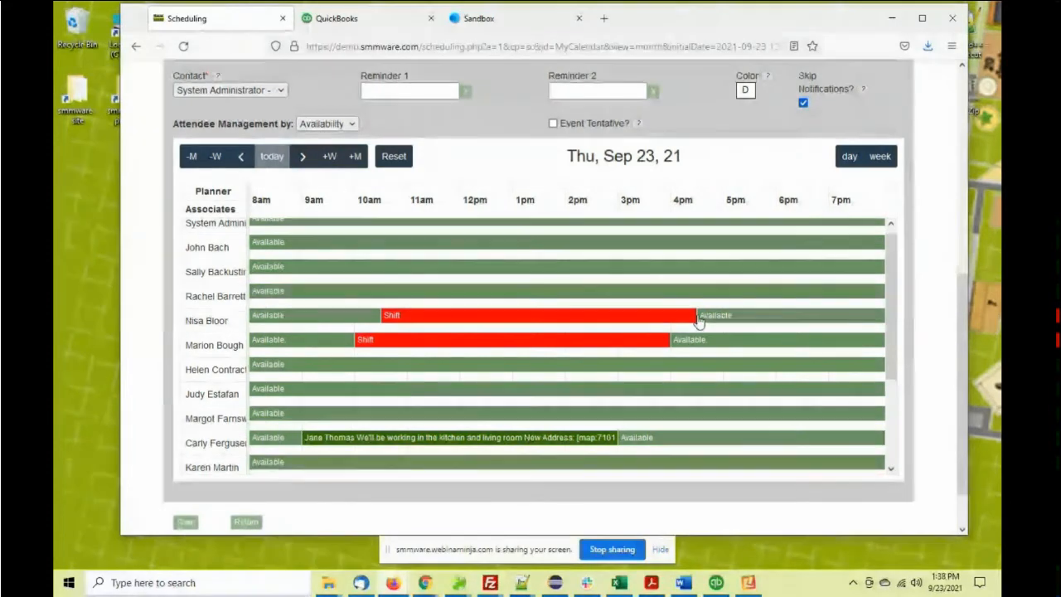
- Check the event's start and end times, mark it as tentative, and save it
scroll(459, 229, "up", 3)
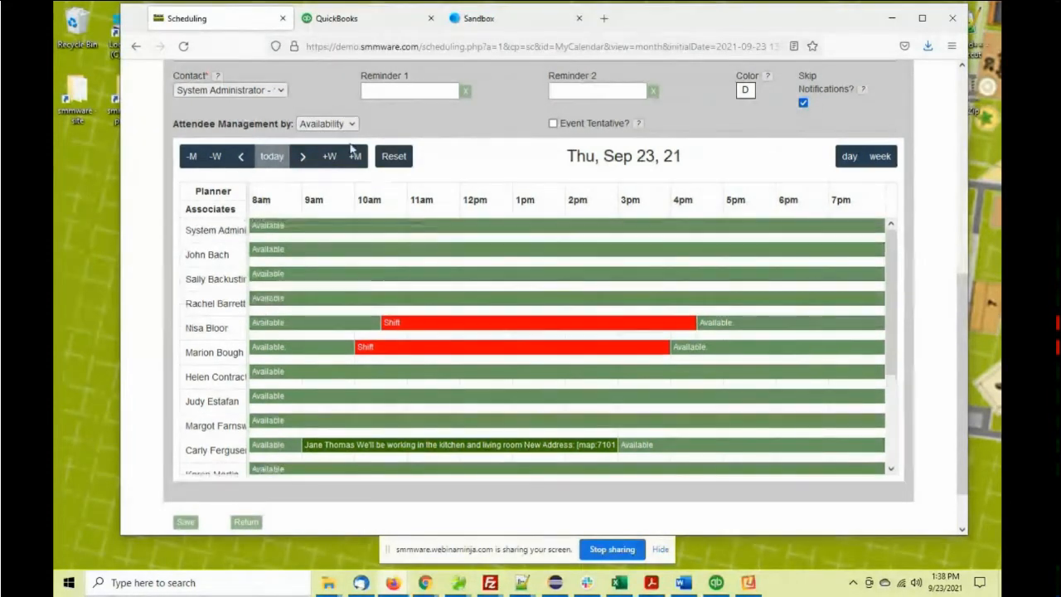
scroll(333, 163, "up", 5)
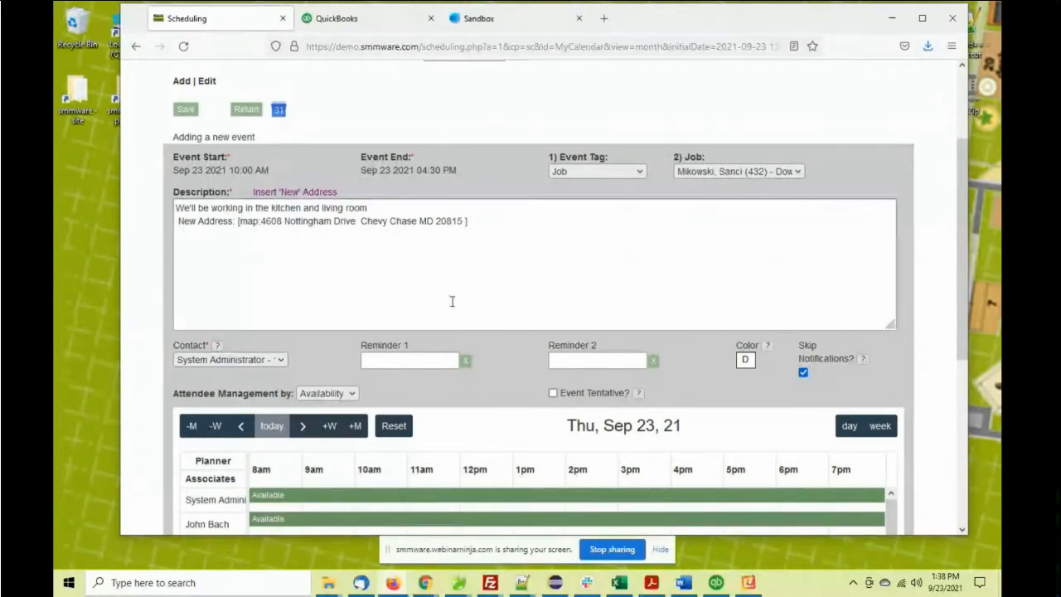
scroll(453, 301, "down", 1)
scroll(453, 302, "down", 2)
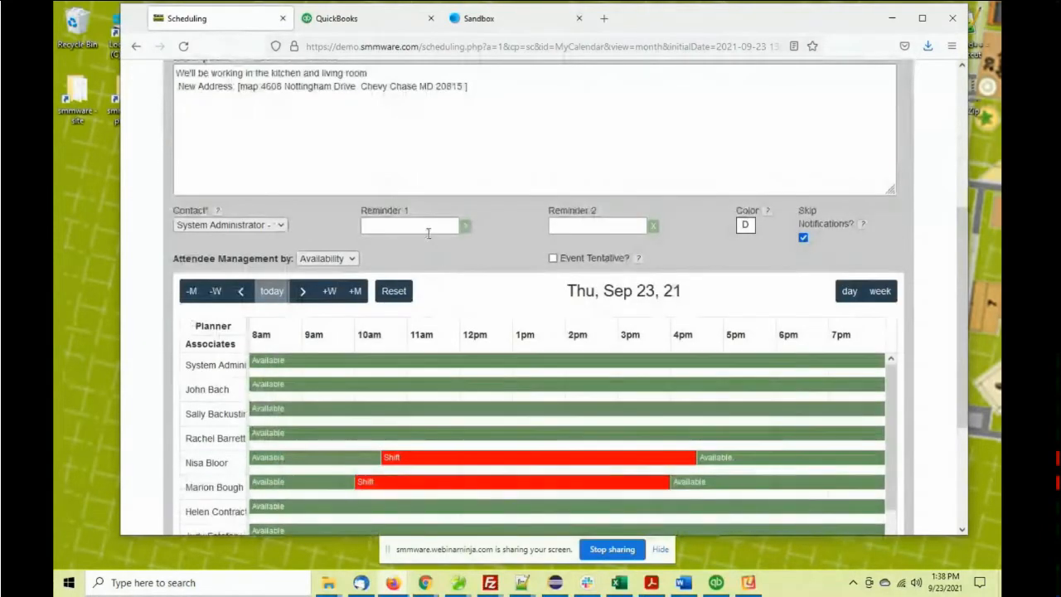
left_click(553, 259)
scroll(552, 267, "down", 2)
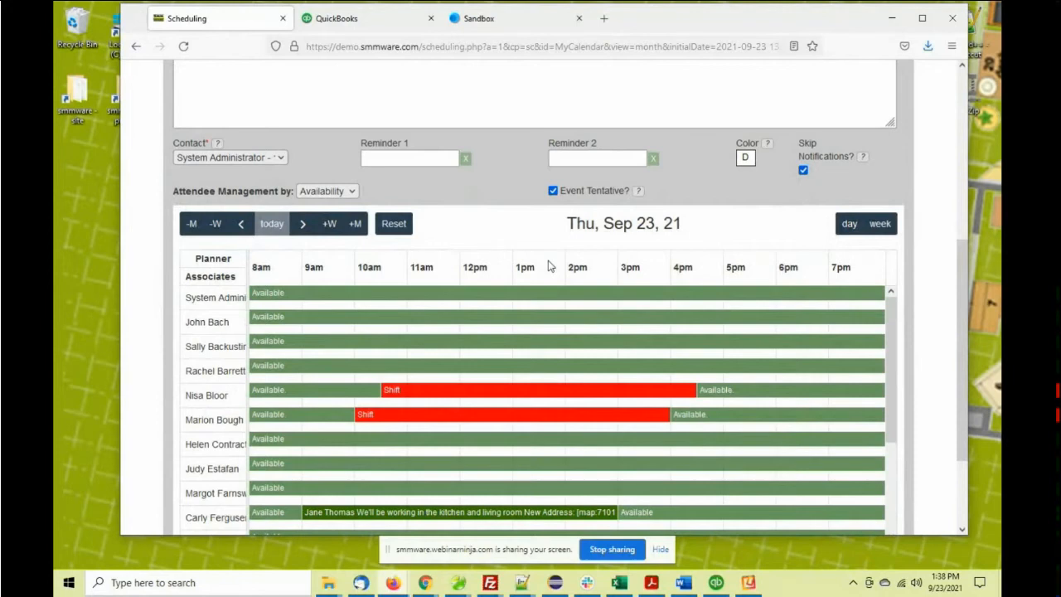
scroll(532, 262, "down", 4)
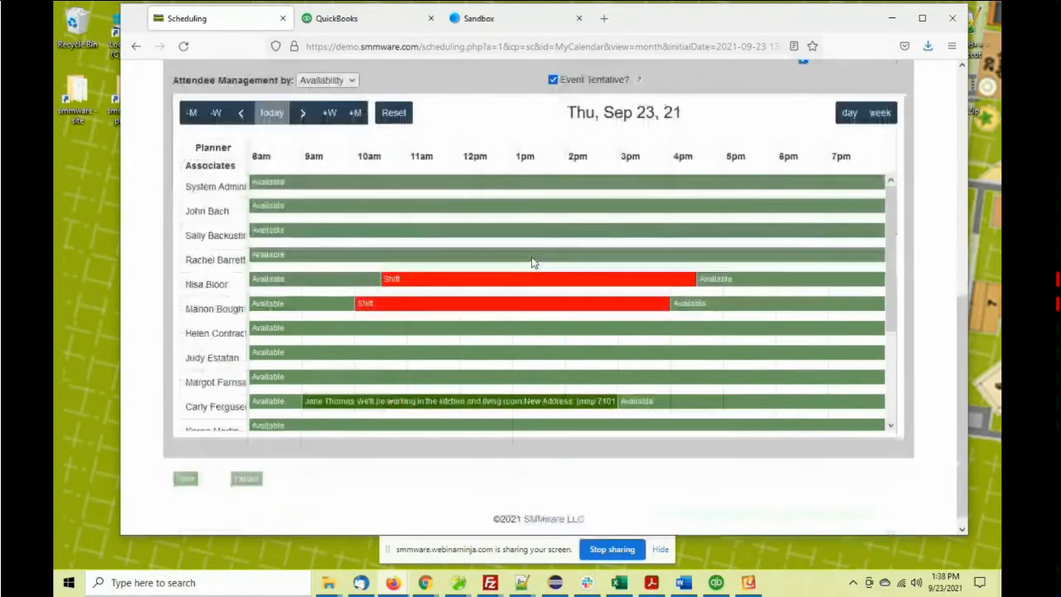
scroll(428, 301, "up", 1)
scroll(428, 302, "up", 1)
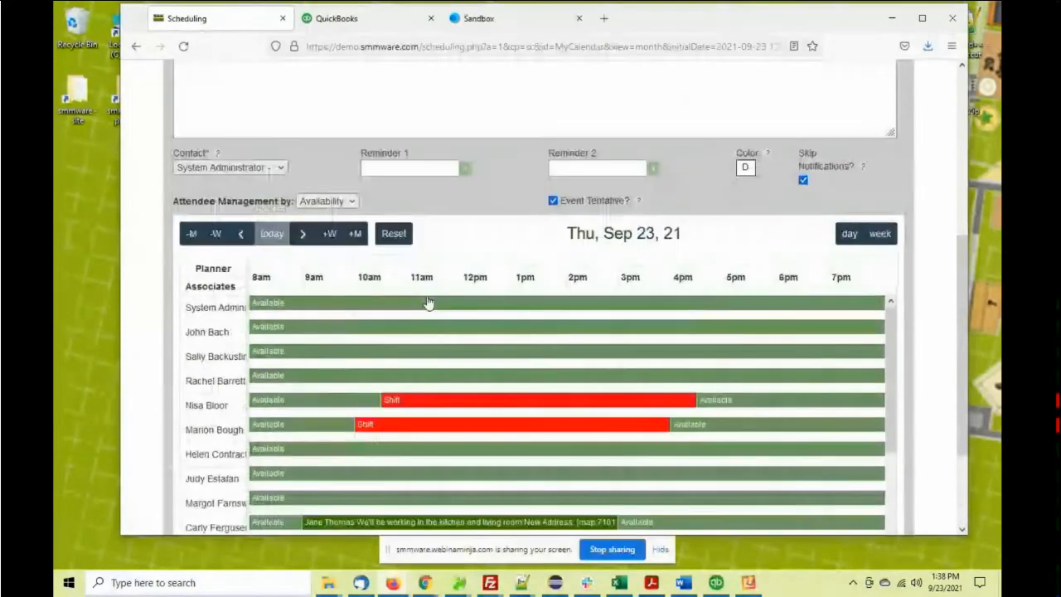
scroll(323, 293, "down", 2)
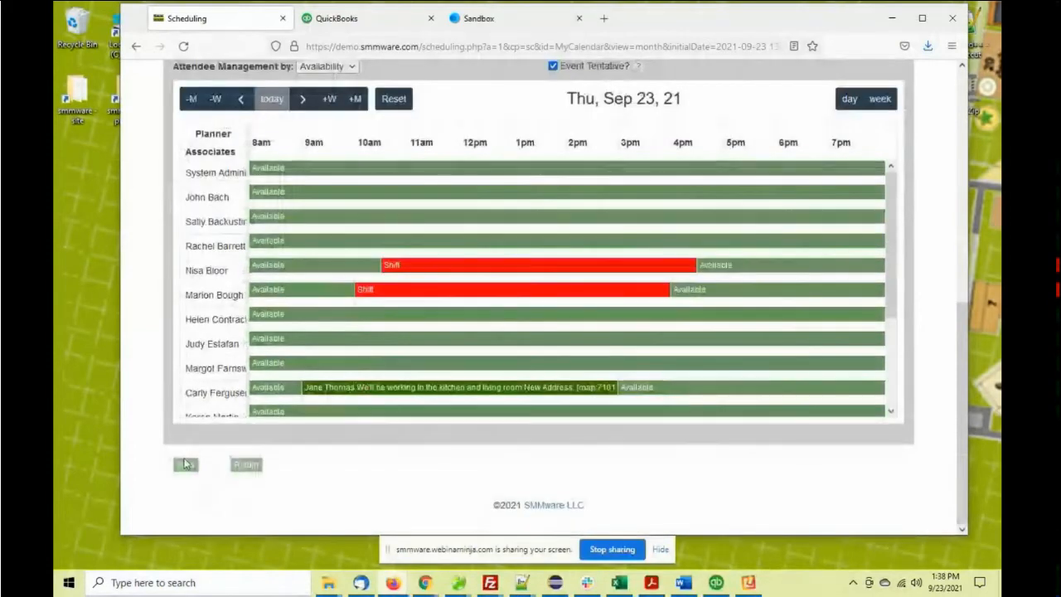
left_click(187, 463)
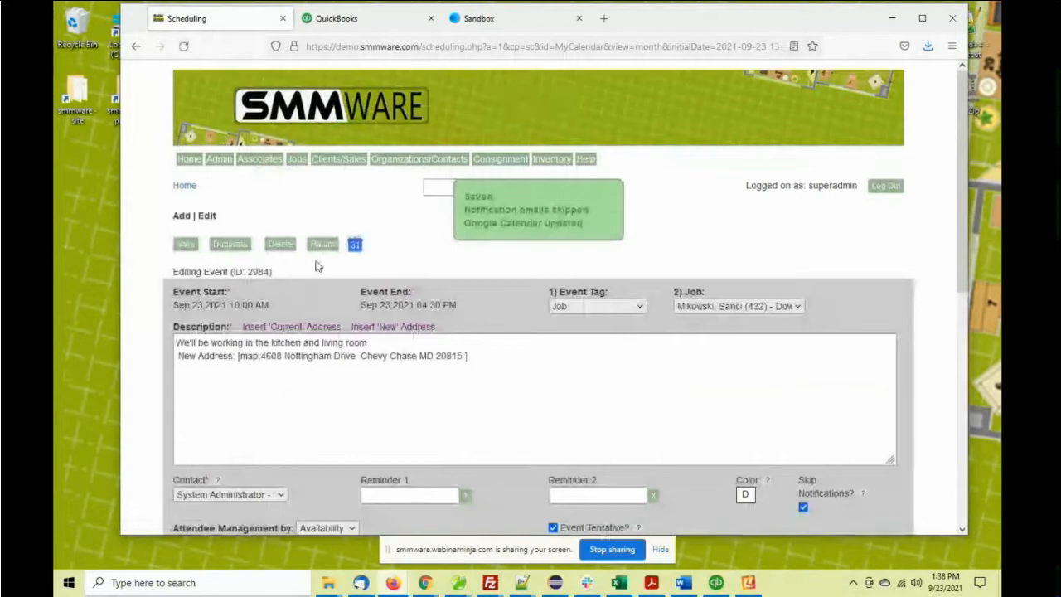
- Open the linked Google Calendar, view the details of the June 8 9:30am event, and return to the saved event
left_click(355, 246)
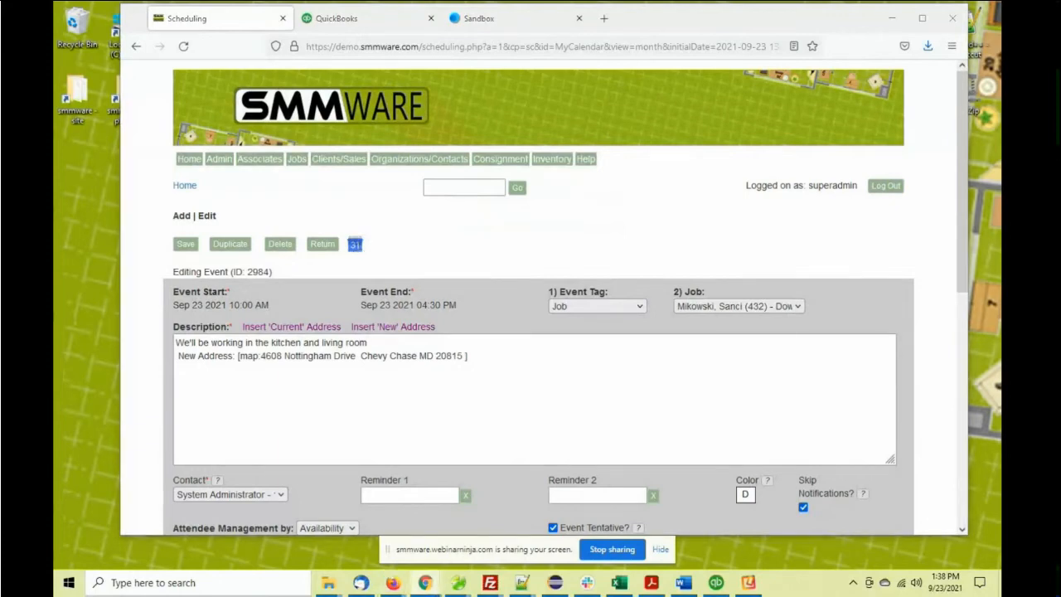
left_click_drag(1001, 17, 398, 19)
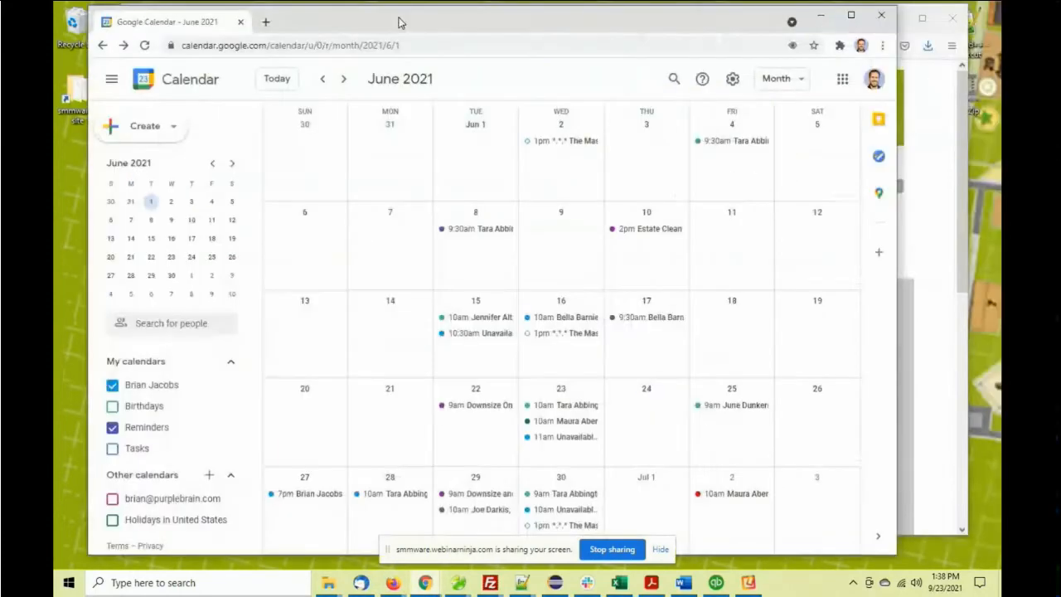
left_click(484, 229)
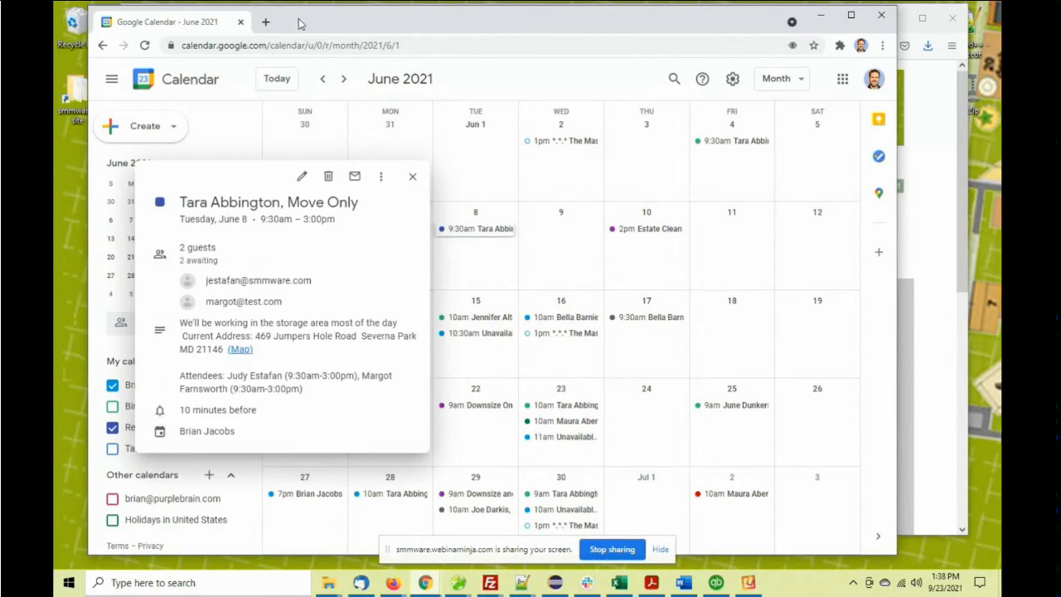
left_click_drag(301, 24, 1001, 59)
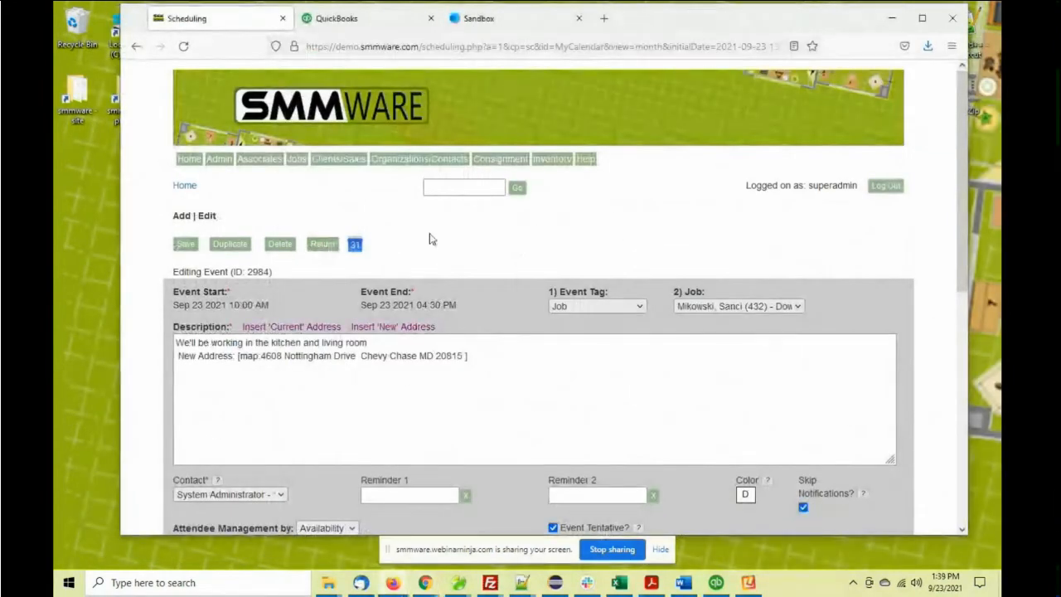
scroll(430, 240, "down", 3)
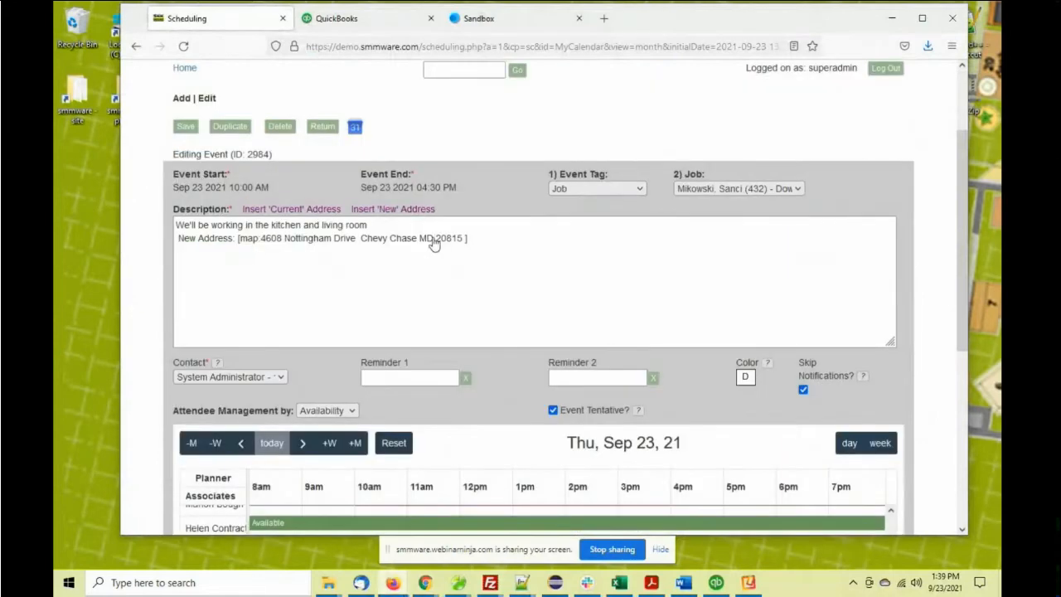
scroll(432, 241, "down", 1)
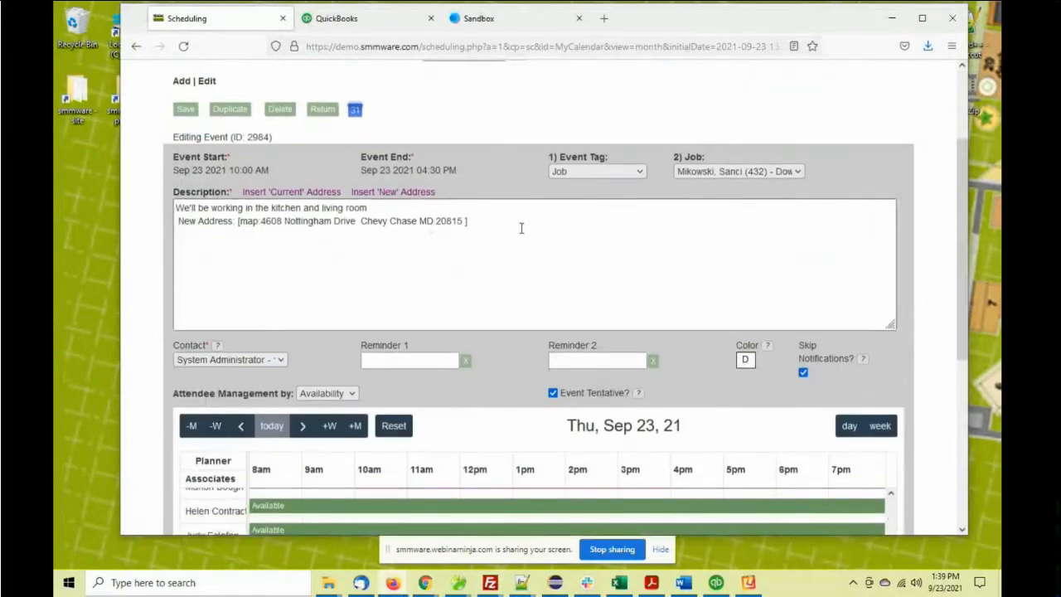
- Review the saved event's details and the associates' availability on Sep 23, and return to the Master Calendar
scroll(521, 228, "down", 2)
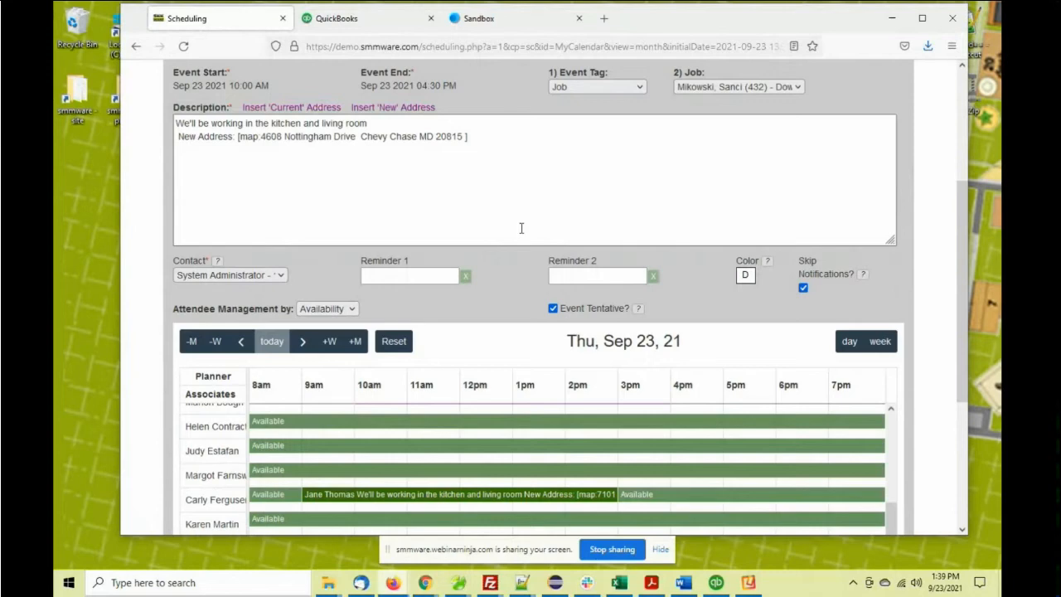
scroll(522, 228, "down", 5)
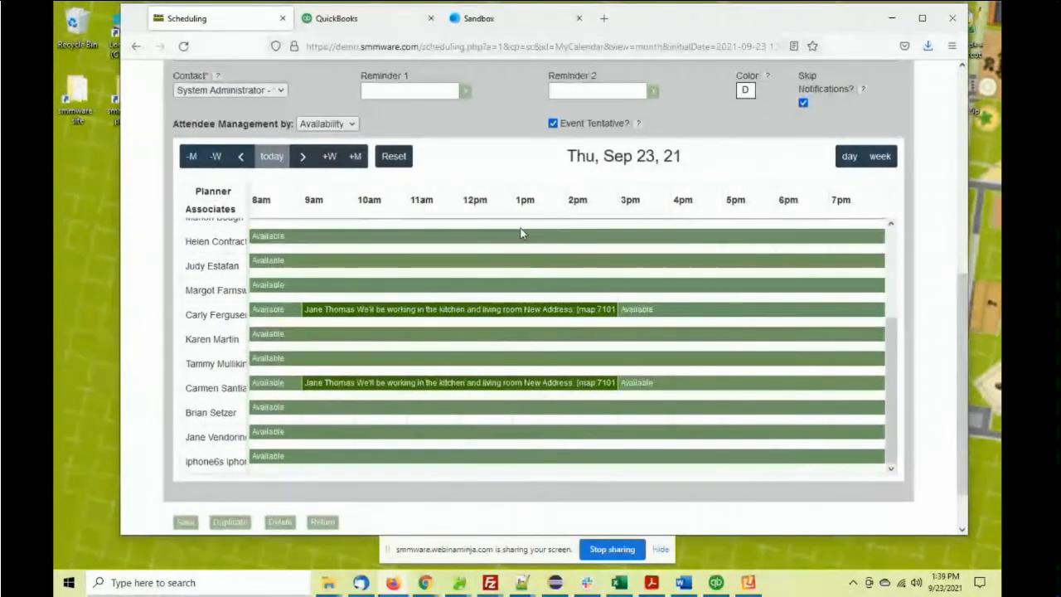
scroll(512, 218, "down", 2)
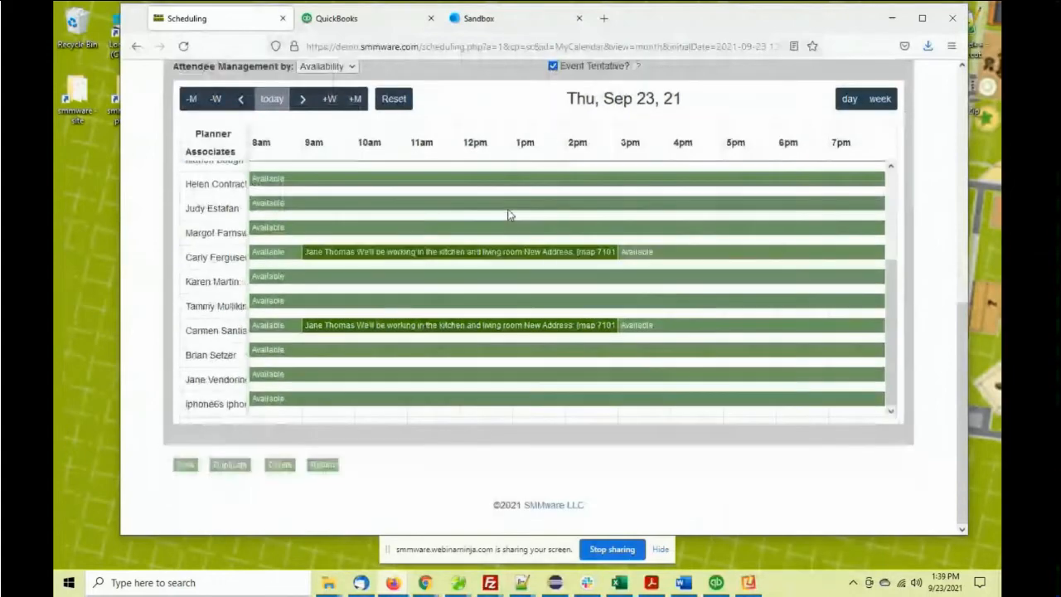
scroll(509, 216, "up", 5)
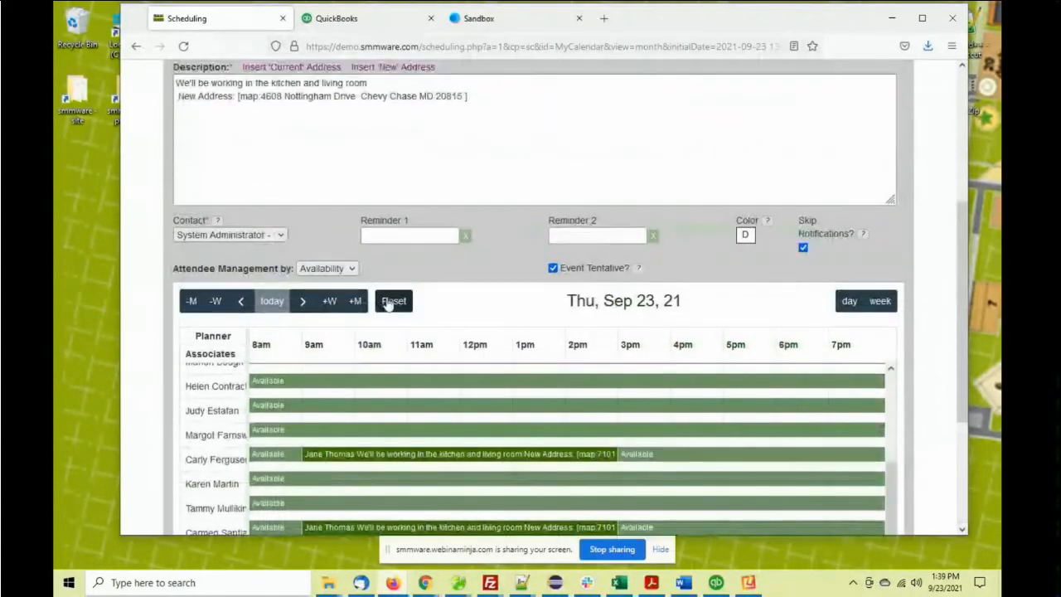
scroll(311, 260, "up", 4)
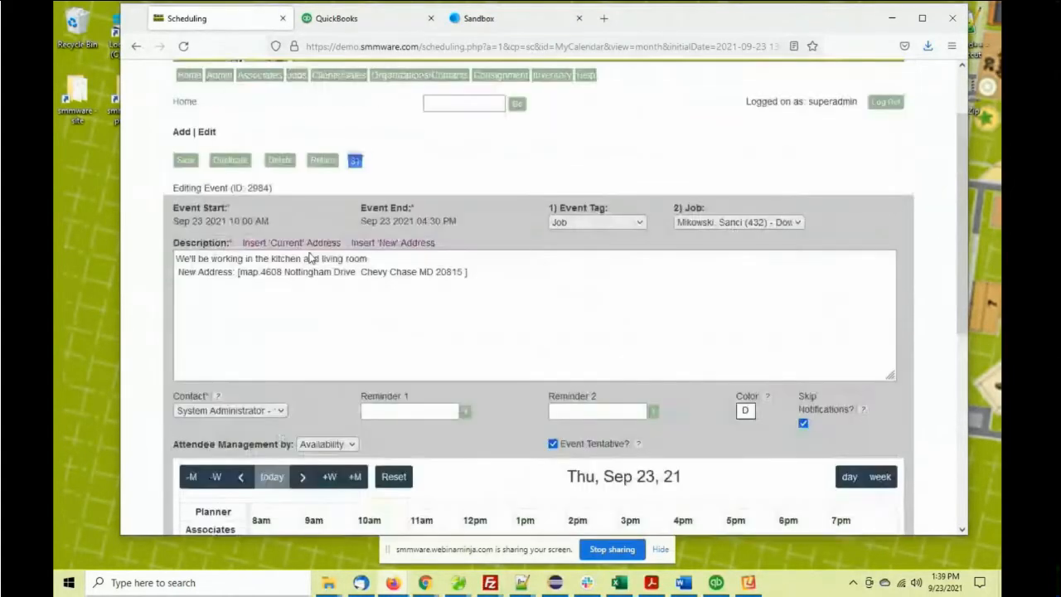
scroll(275, 232, "up", 1)
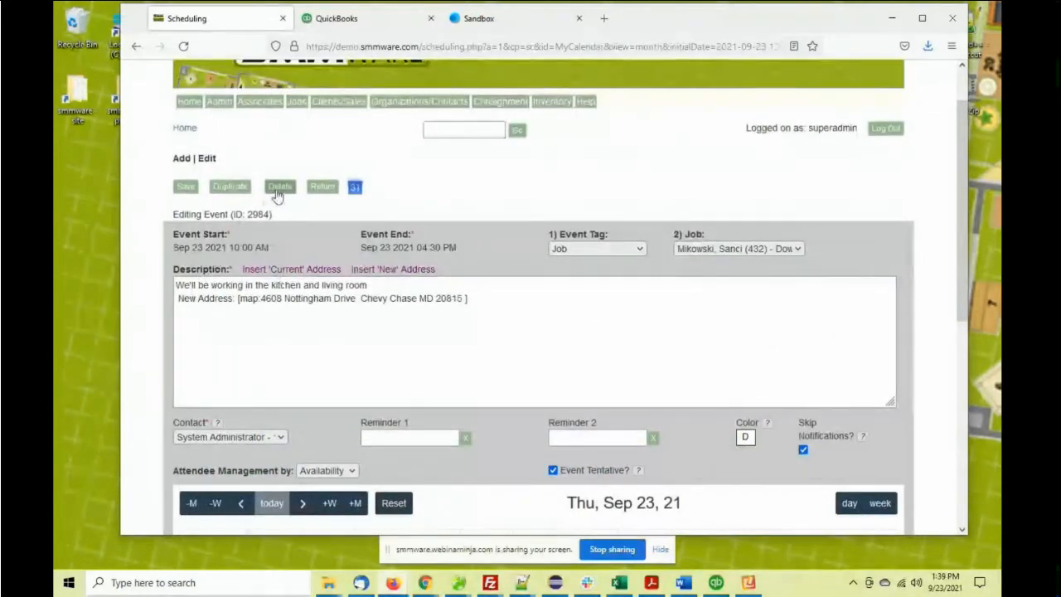
left_click(320, 187)
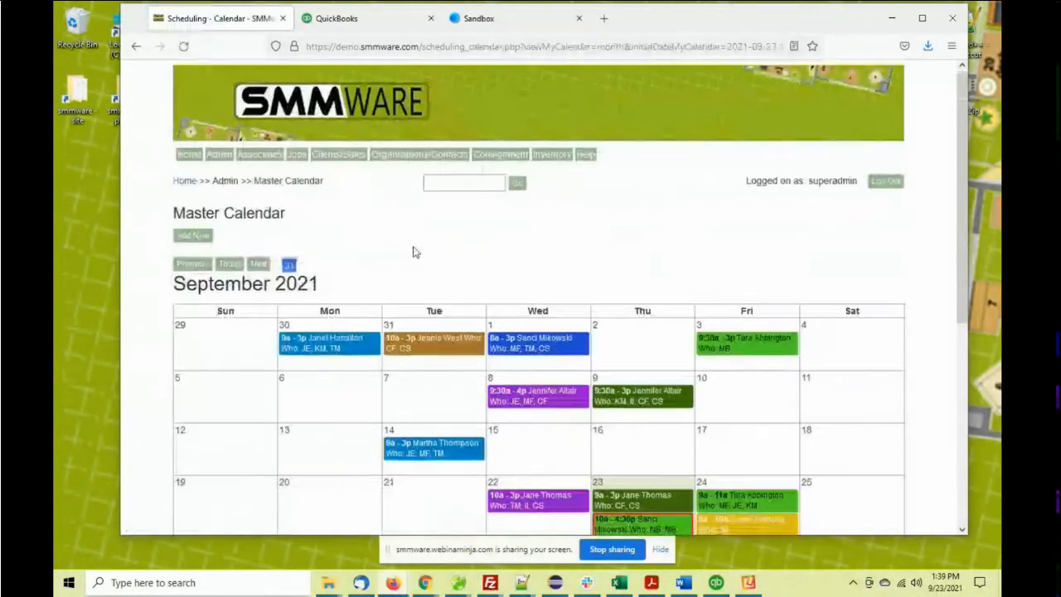
- View the details of the tentative Sep 23 job event, open its new address on the map, and close the map
scroll(414, 252, "down", 4)
scroll(415, 252, "down", 2)
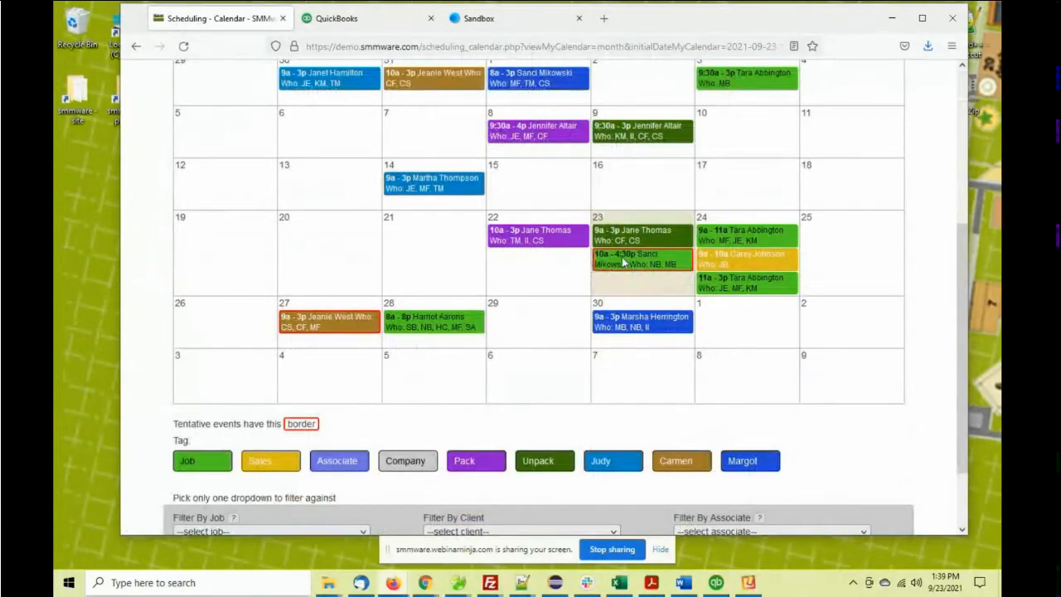
mouse_move(624, 262)
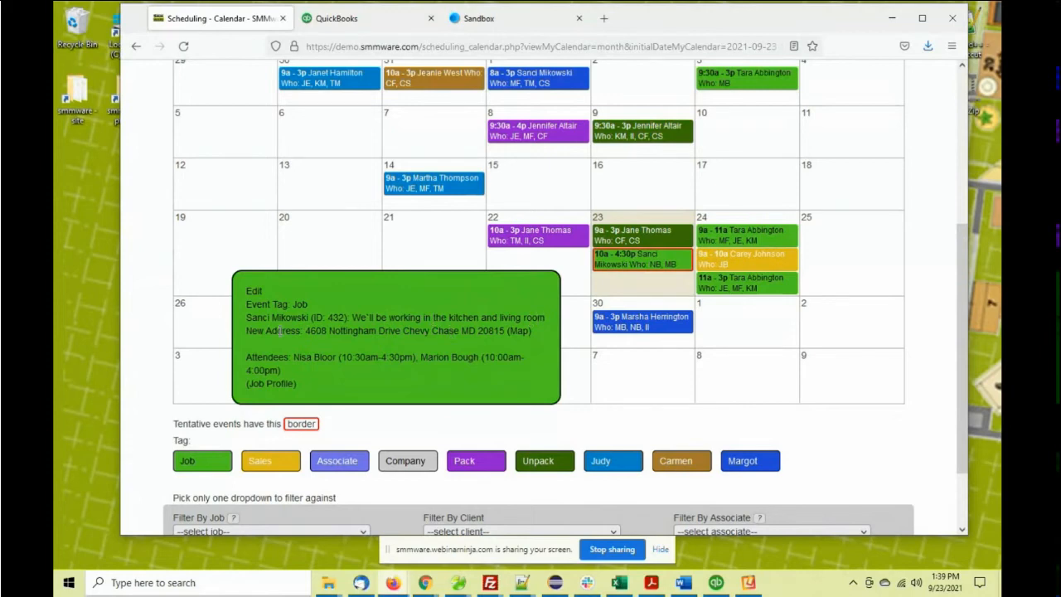
left_click(520, 331)
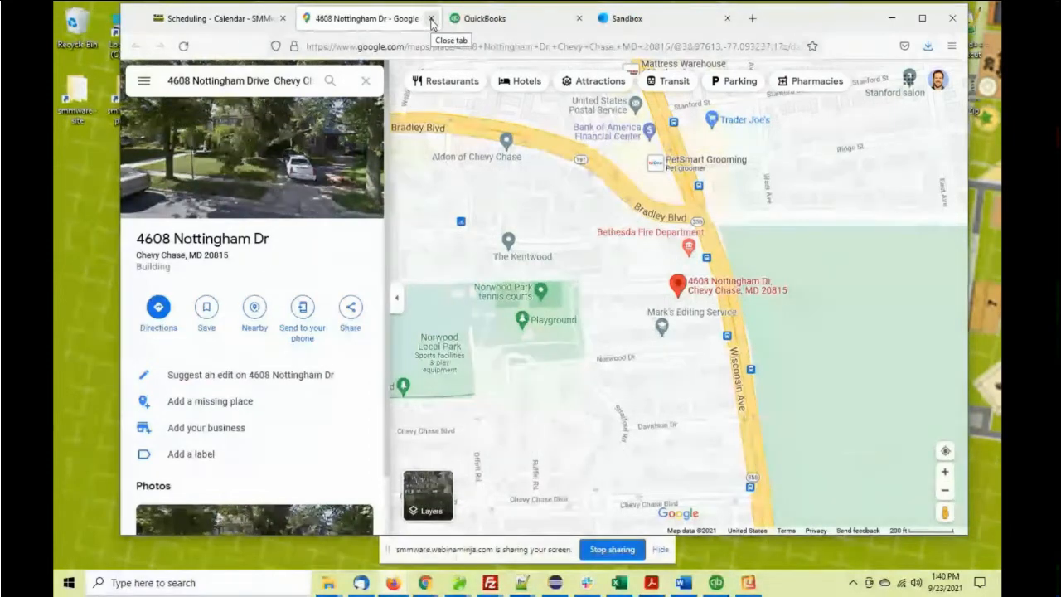
left_click(431, 18)
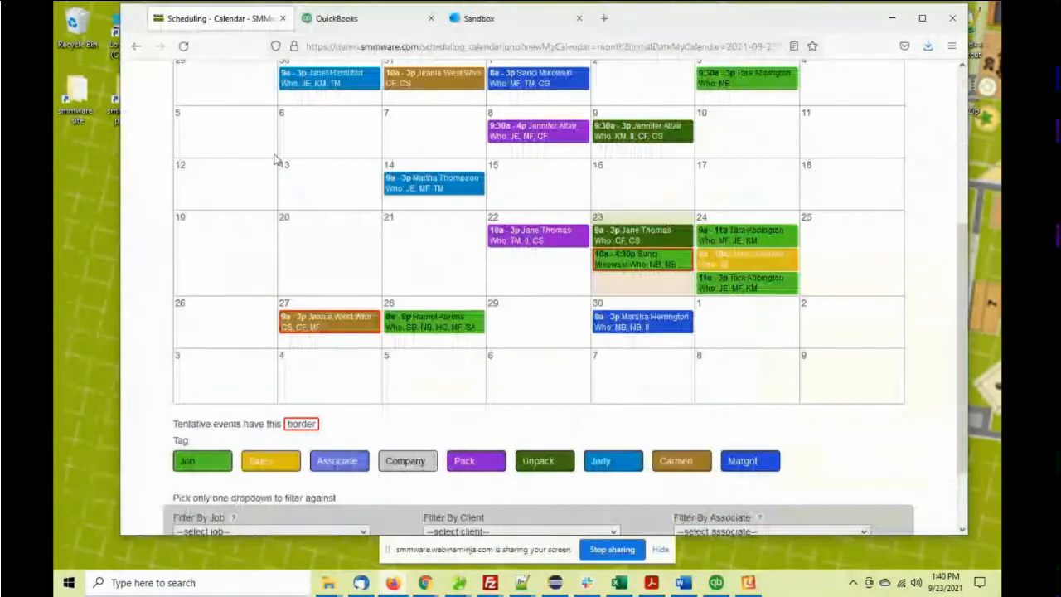
- Open the associates' My Unavailability page in a new tab and view the current week's entries
scroll(294, 254, "down", 1)
scroll(294, 254, "down", 1)
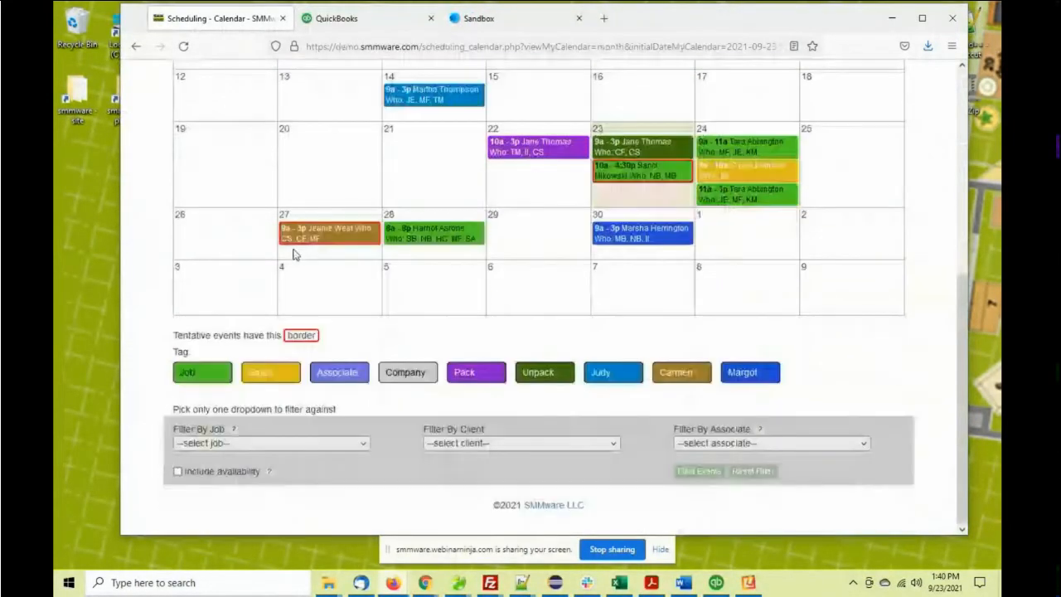
scroll(292, 254, "up", 5)
mouse_move(260, 159)
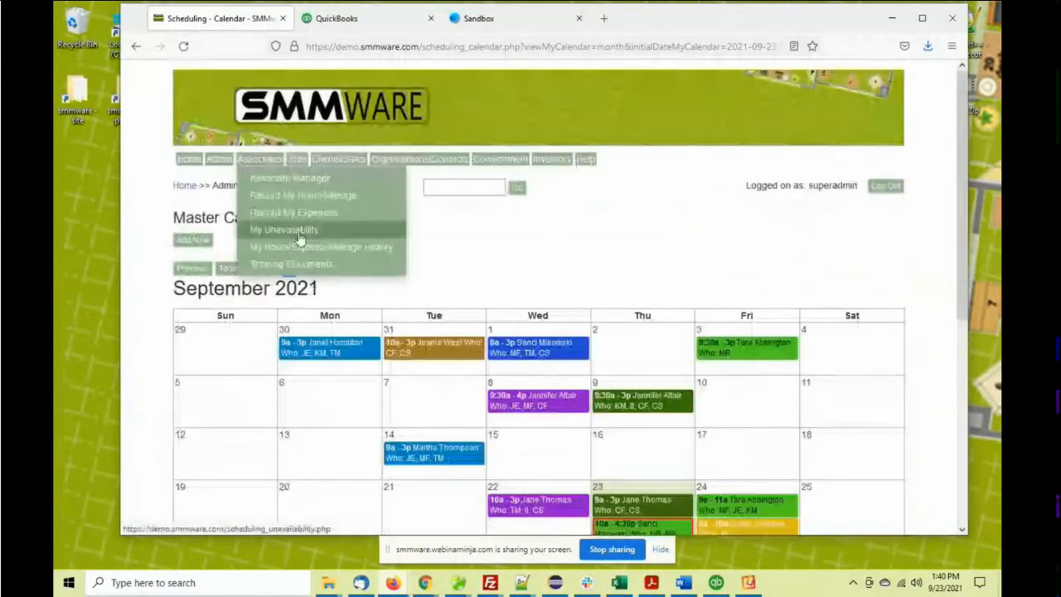
right_click(301, 238)
left_click(323, 248)
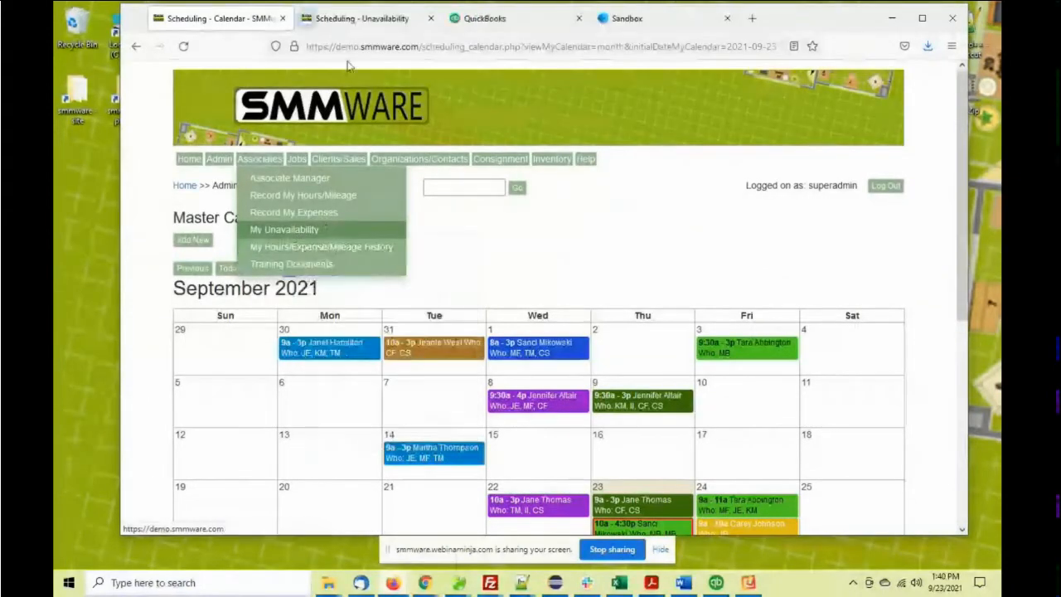
left_click(359, 23)
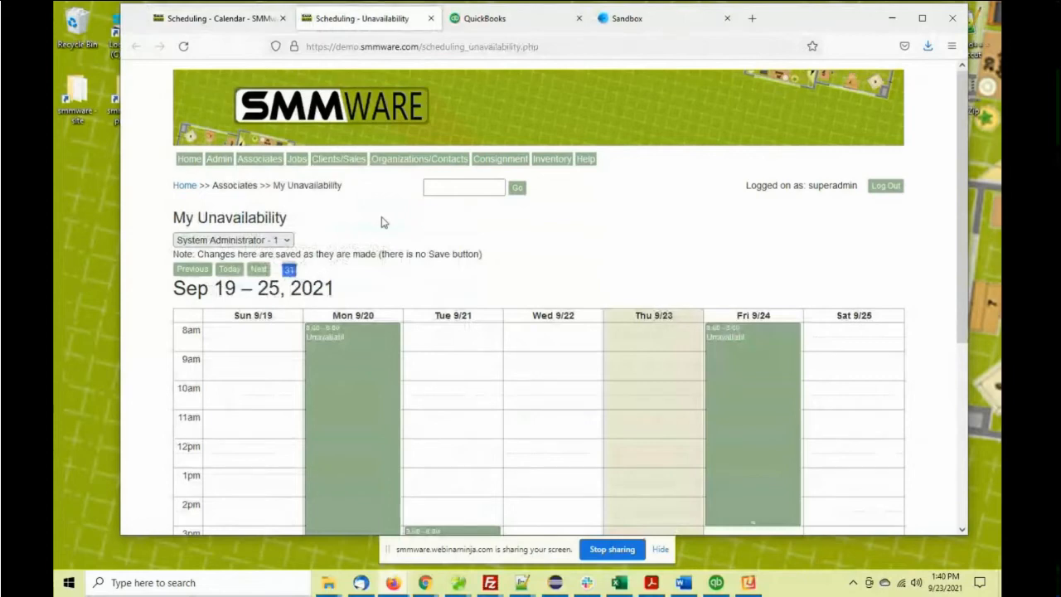
scroll(390, 222, "down", 1)
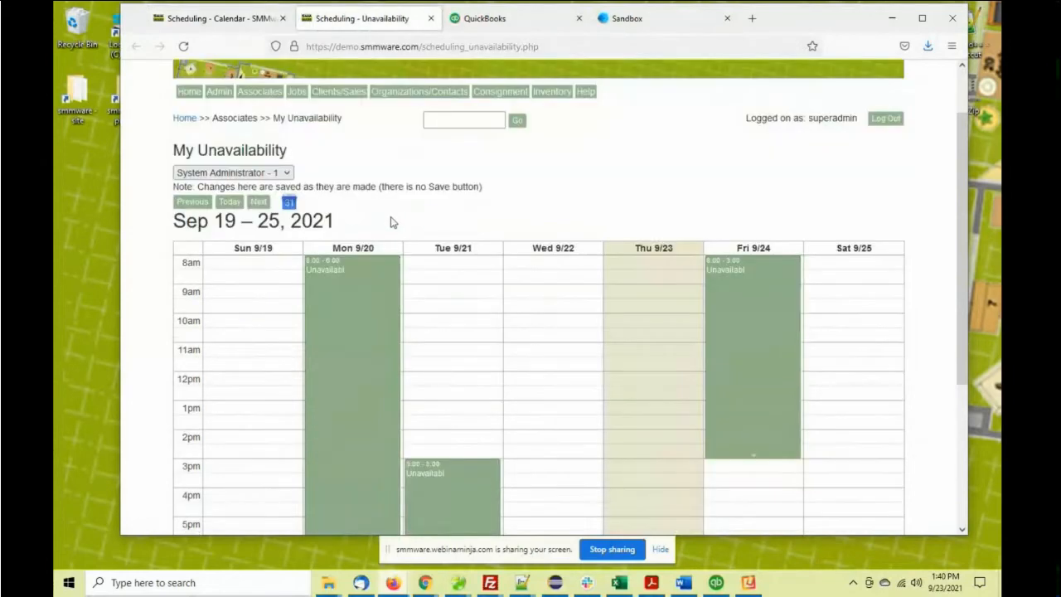
- Switch the unavailability calendar to the associate listed just after System Administrator and go to the week of Oct 3–9, 2021
left_click(257, 176)
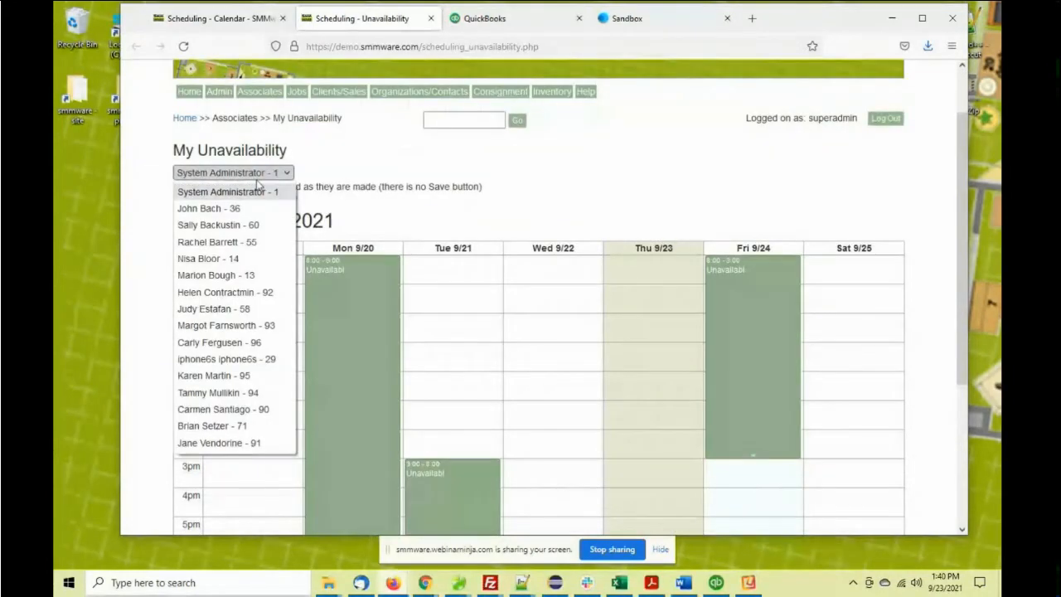
left_click(234, 208)
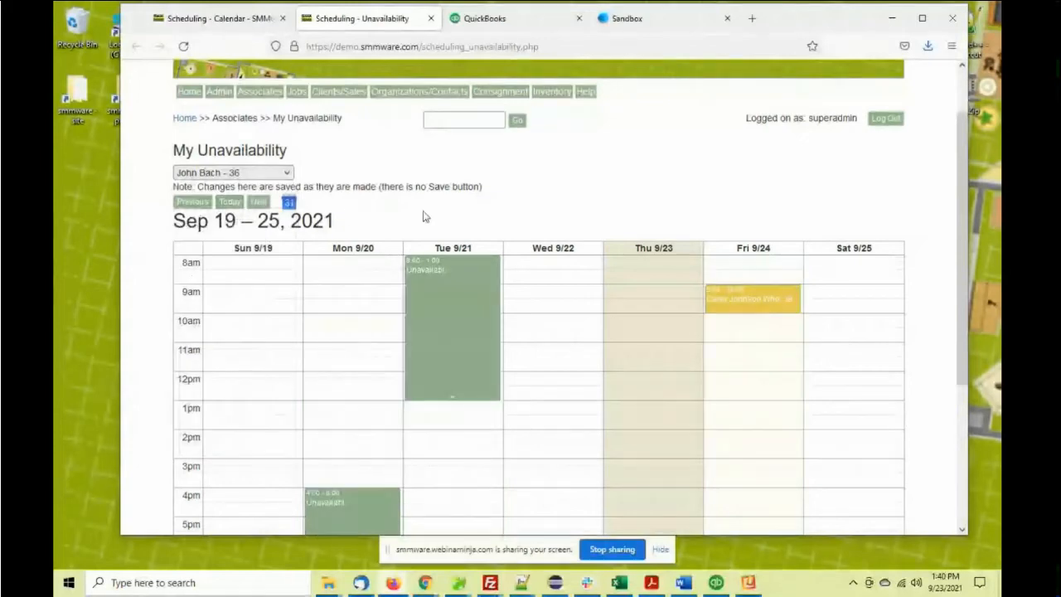
scroll(440, 217, "down", 2)
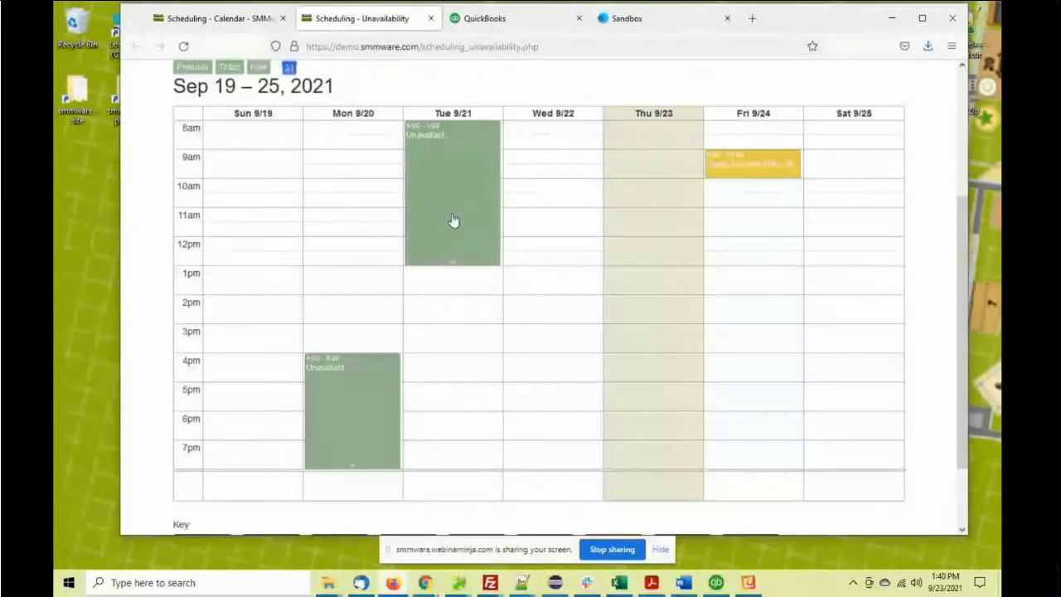
scroll(452, 220, "up", 1)
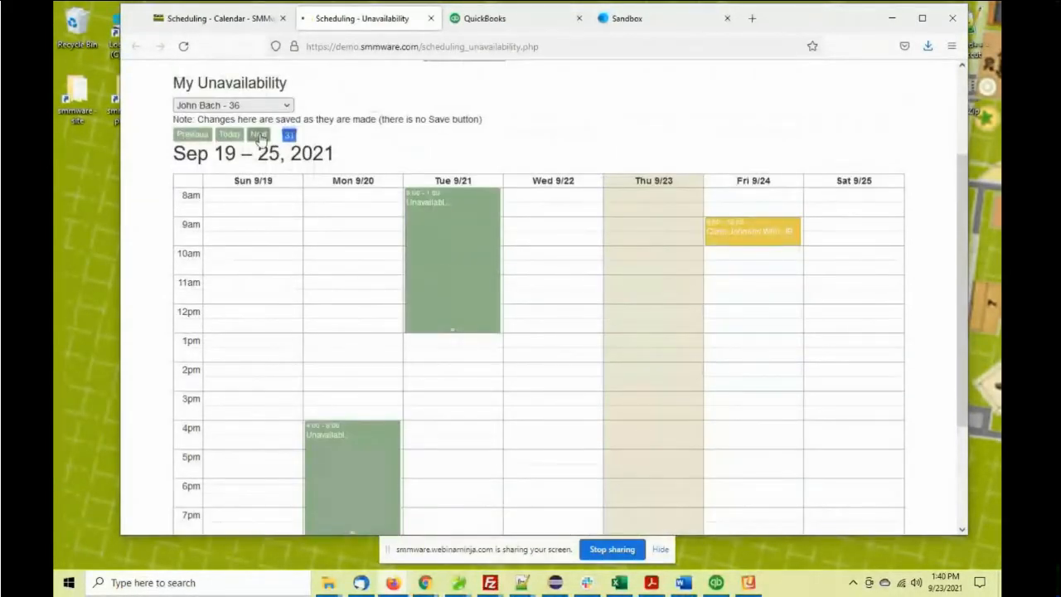
left_click(259, 135)
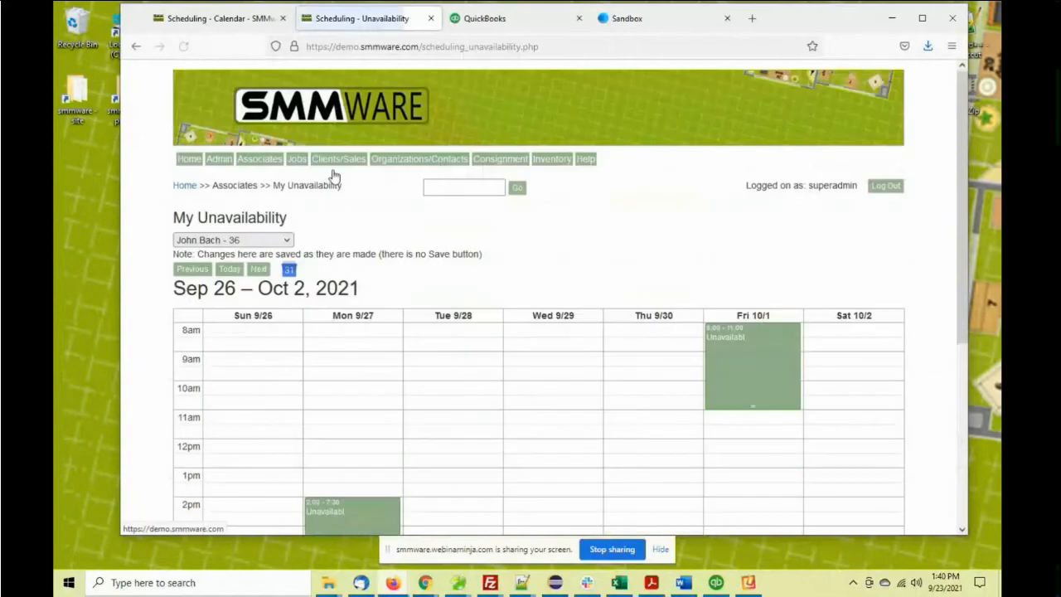
left_click(259, 269)
scroll(395, 247, "down", 3)
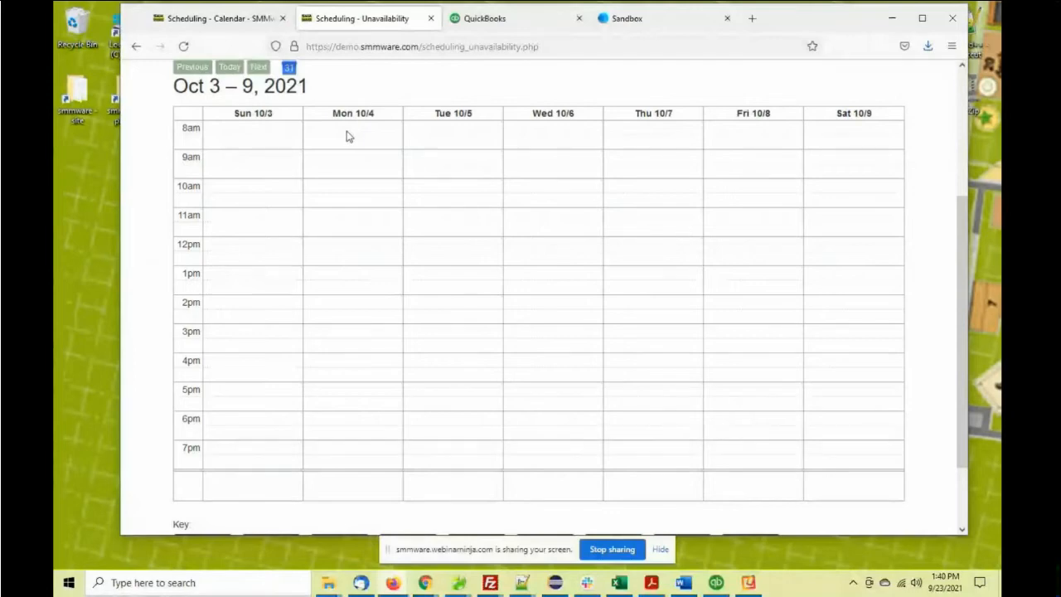
- Try out an 8:00–2:00 unavailability block on Mon 10/4, moved to Tue 10/5 and extended to 5:00, and delete it
left_click_drag(354, 135, 349, 296)
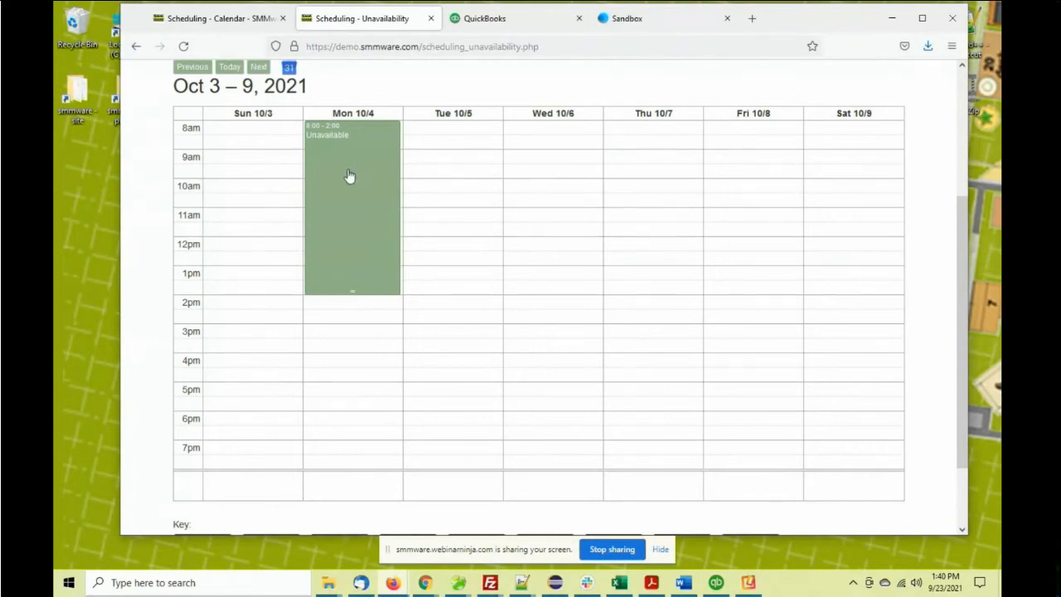
left_click_drag(351, 174, 421, 196)
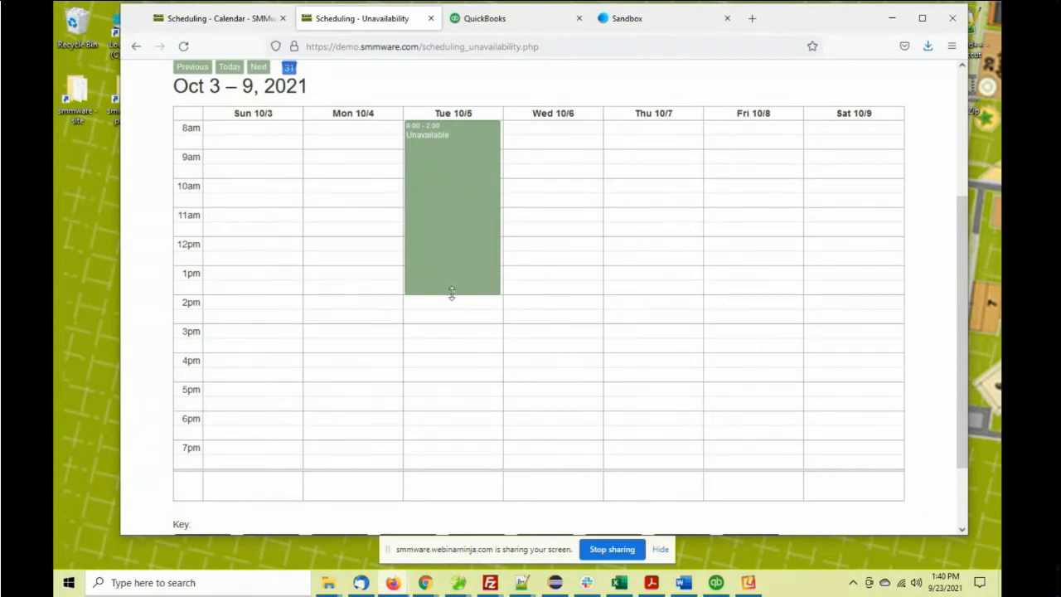
left_click_drag(452, 293, 457, 379)
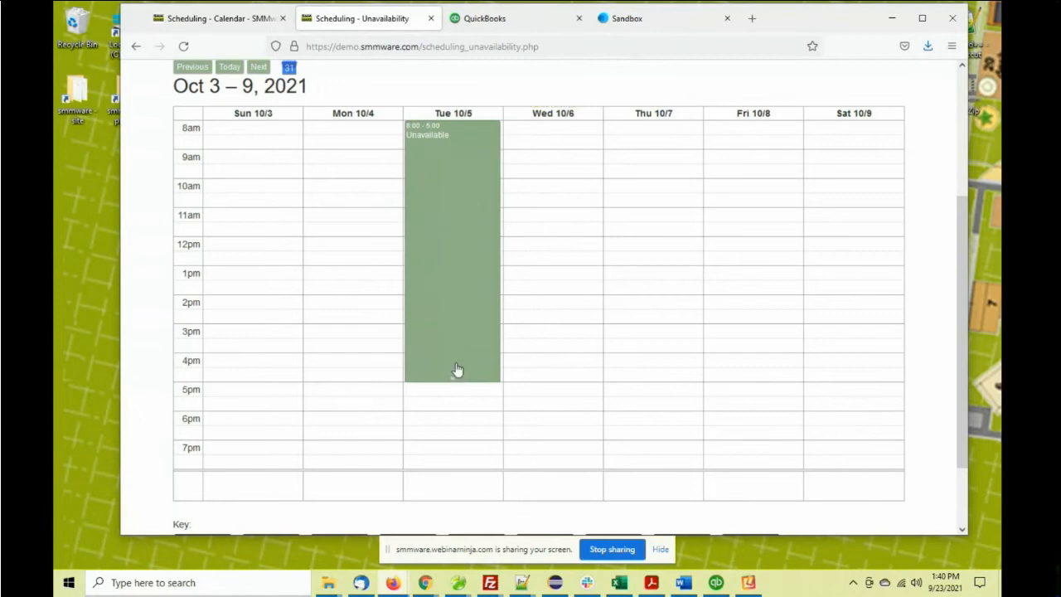
left_click(455, 234)
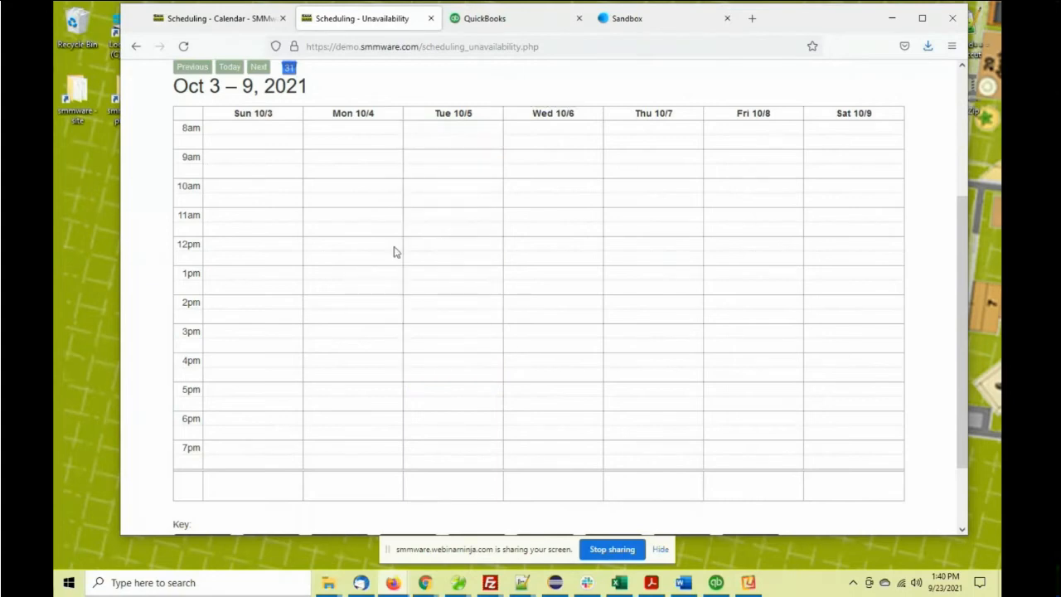
- Return to the Master Calendar and filter its events with availability included
scroll(382, 249, "up", 3)
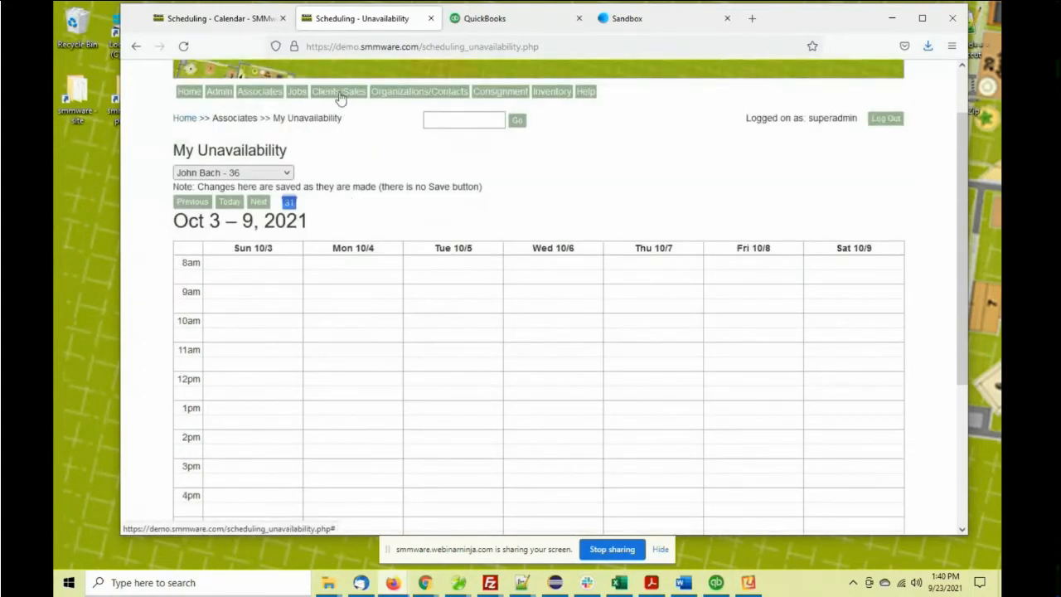
left_click(222, 18)
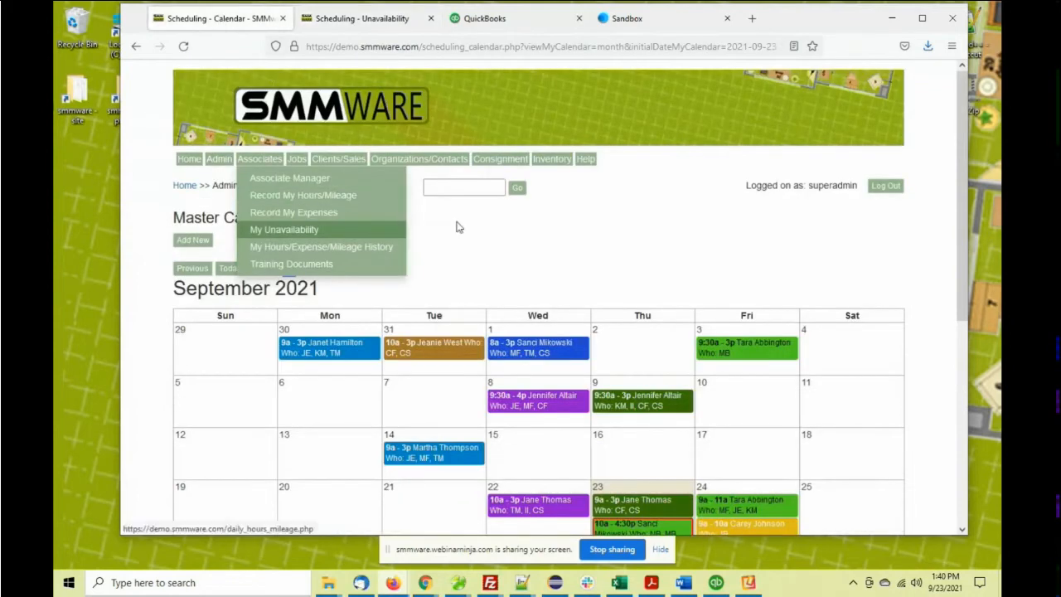
scroll(469, 232, "down", 2)
scroll(469, 232, "down", 5)
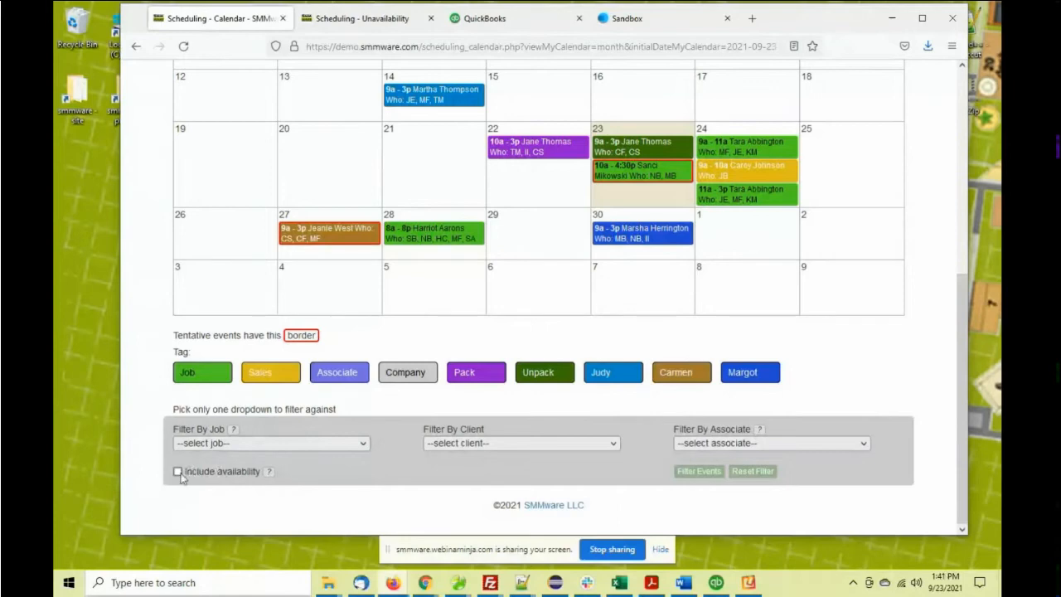
left_click(189, 471)
left_click(681, 472)
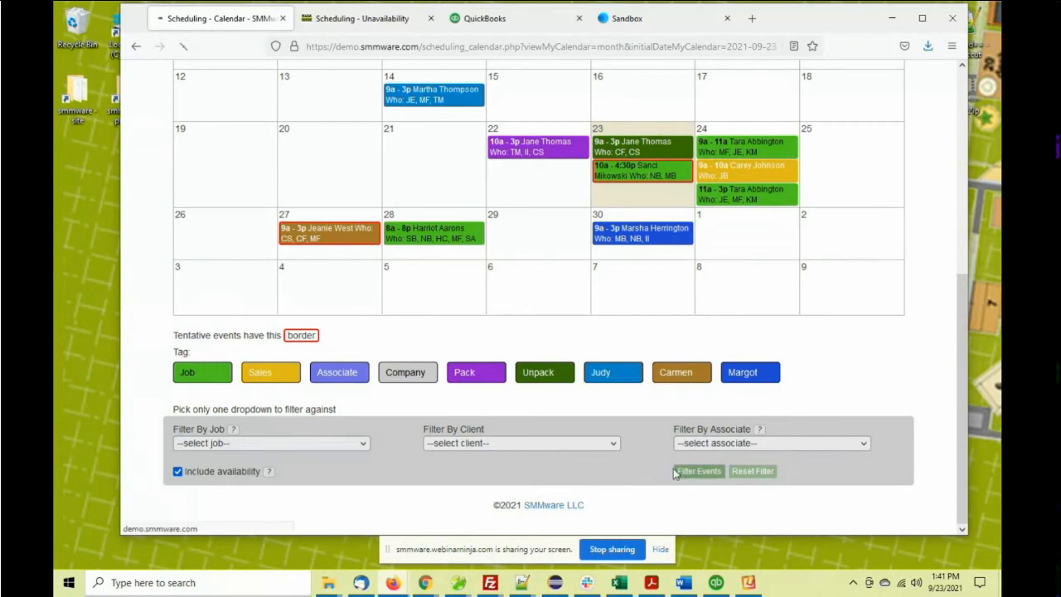
- Examine the availability summary for Sep 23 to see which associates are free and at what hours
scroll(666, 233, "down", 3)
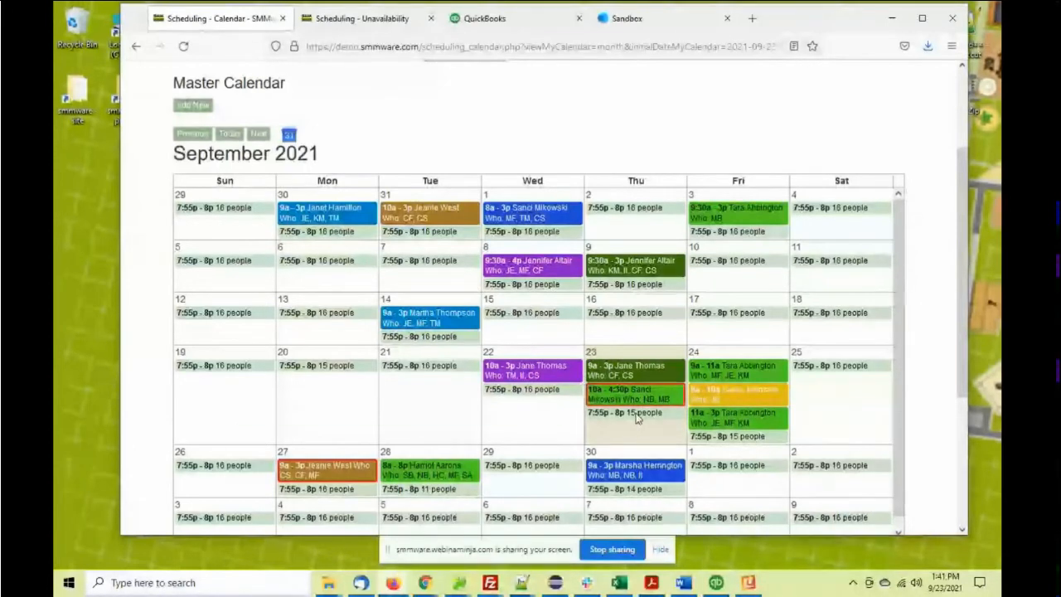
mouse_move(636, 410)
scroll(634, 406, "down", 1)
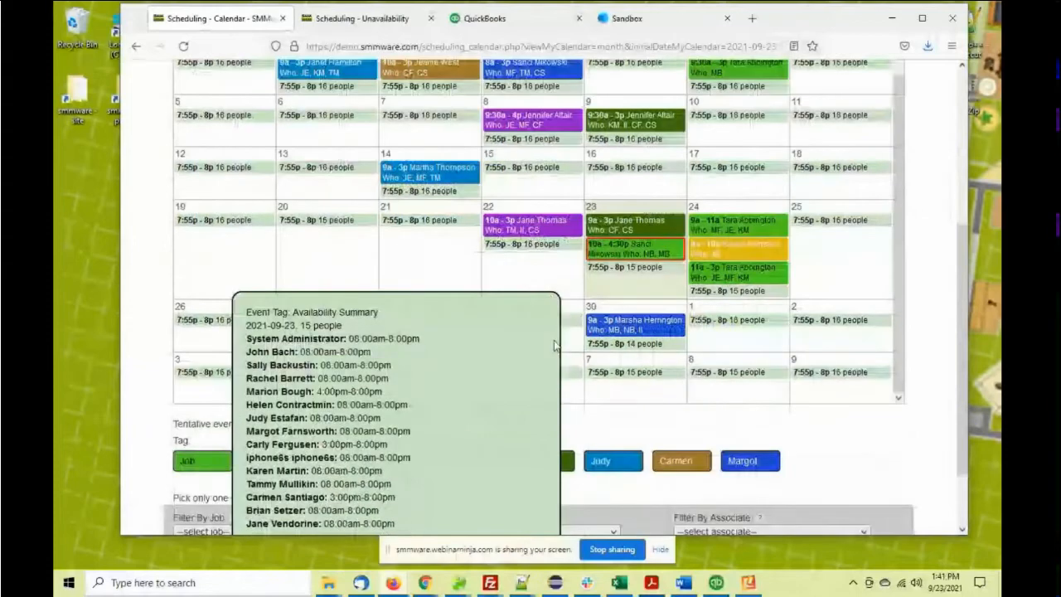
scroll(610, 332, "down", 2)
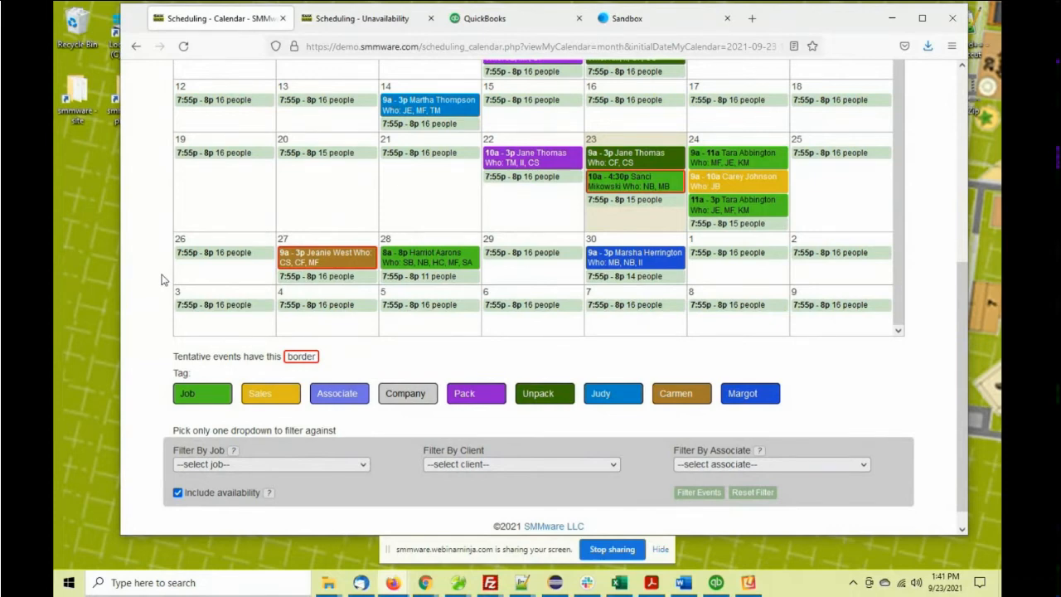
- Open the Settings page in a separate browser tab, keeping the Master Calendar open
scroll(163, 280, "up", 5)
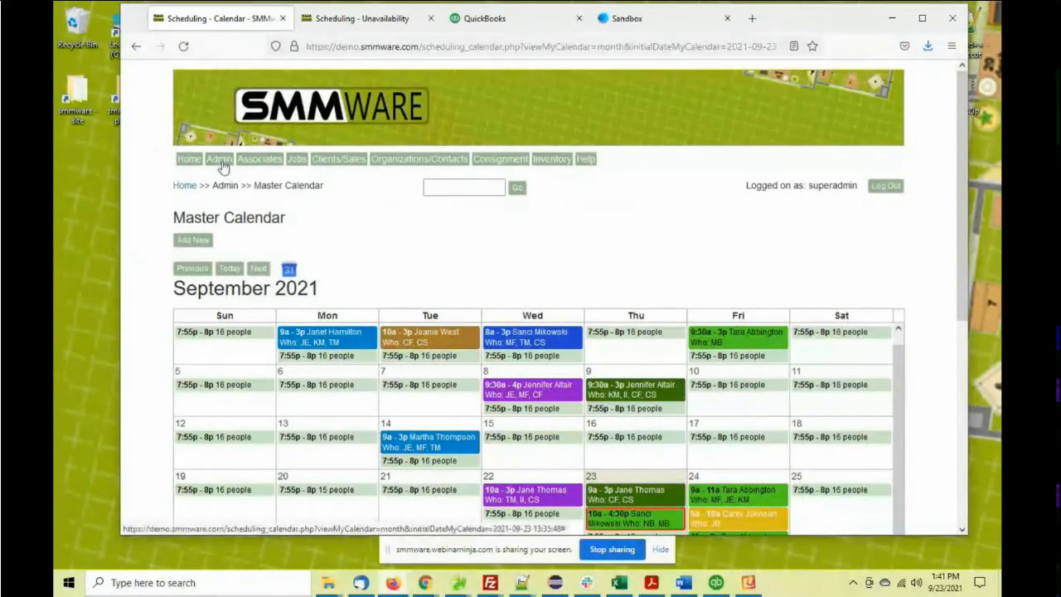
mouse_move(220, 163)
right_click(262, 368)
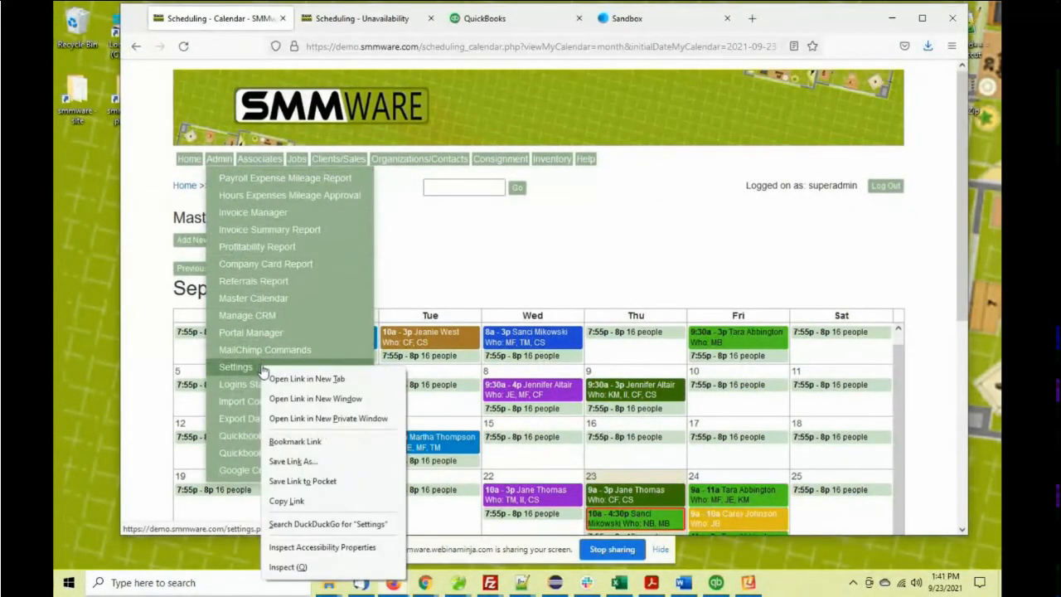
left_click(288, 379)
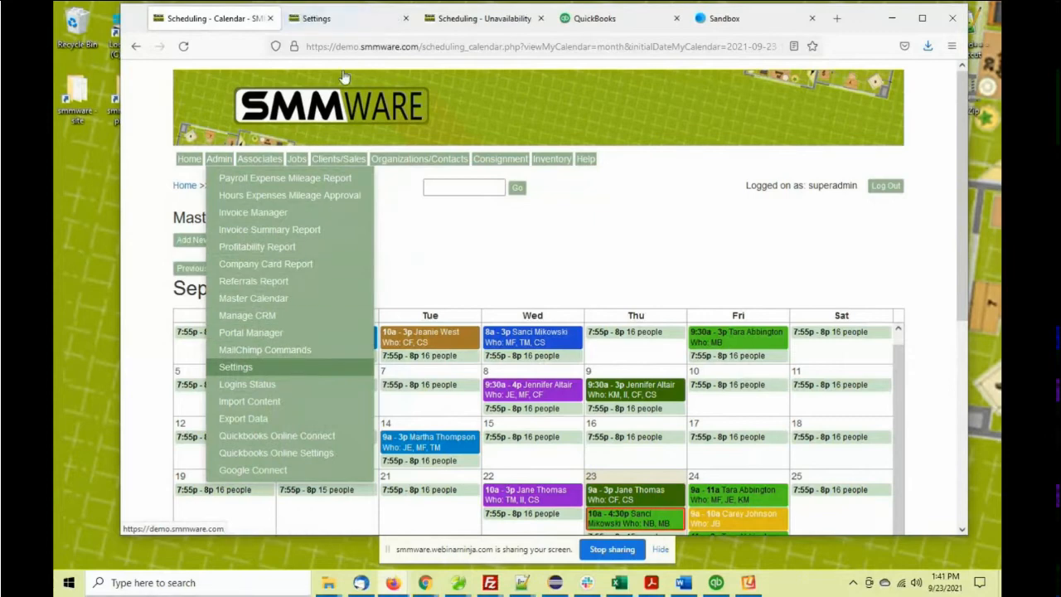
left_click(354, 25)
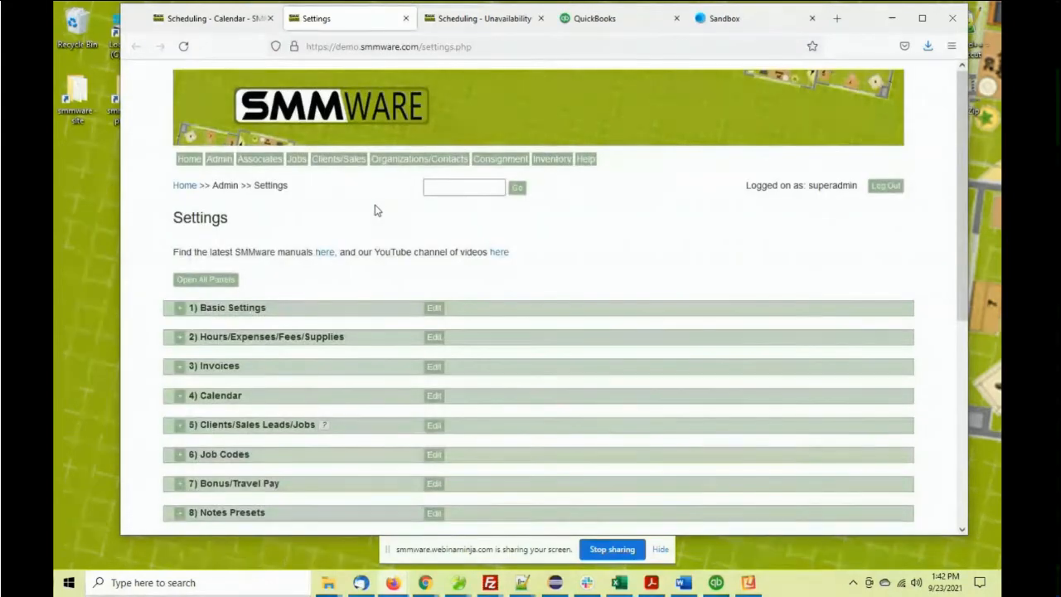
- Look through the list of settings sections and expand the Calendar section
scroll(378, 224, "down", 1)
scroll(378, 224, "down", 4)
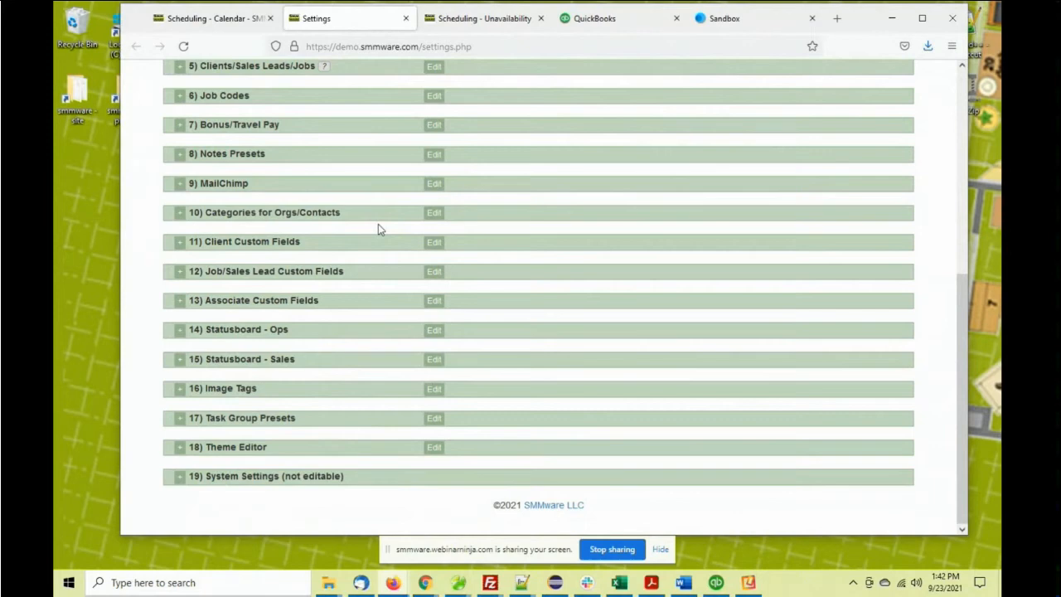
scroll(308, 263, "up", 1)
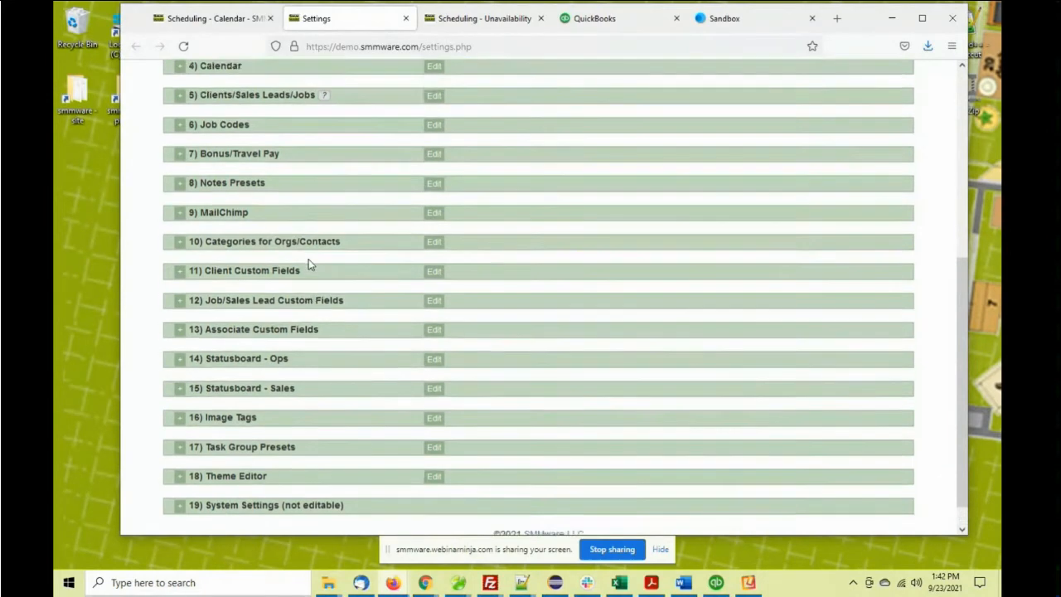
scroll(308, 264, "up", 2)
scroll(308, 263, "up", 1)
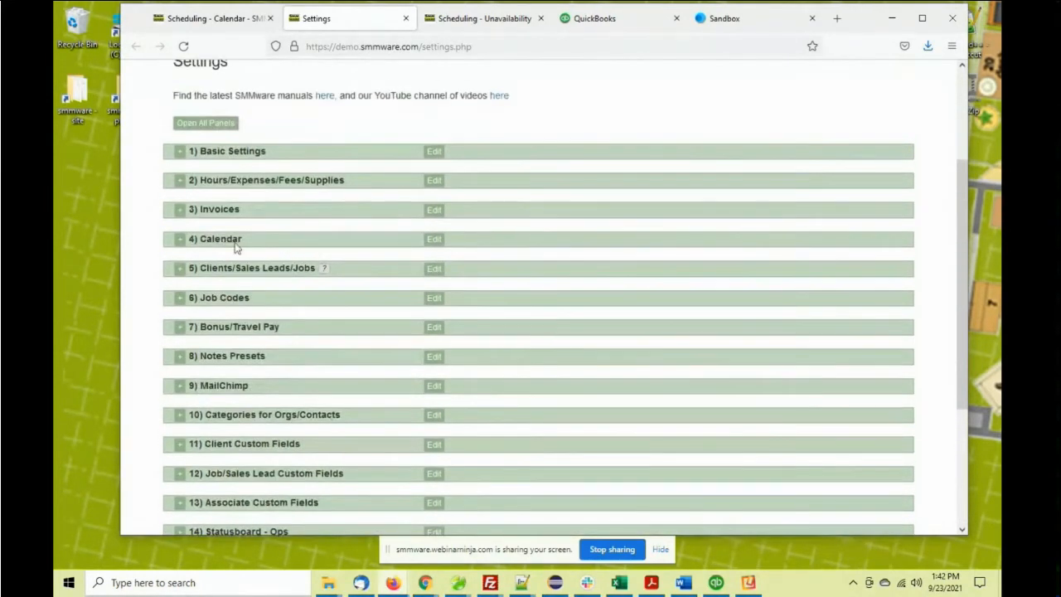
left_click(179, 242)
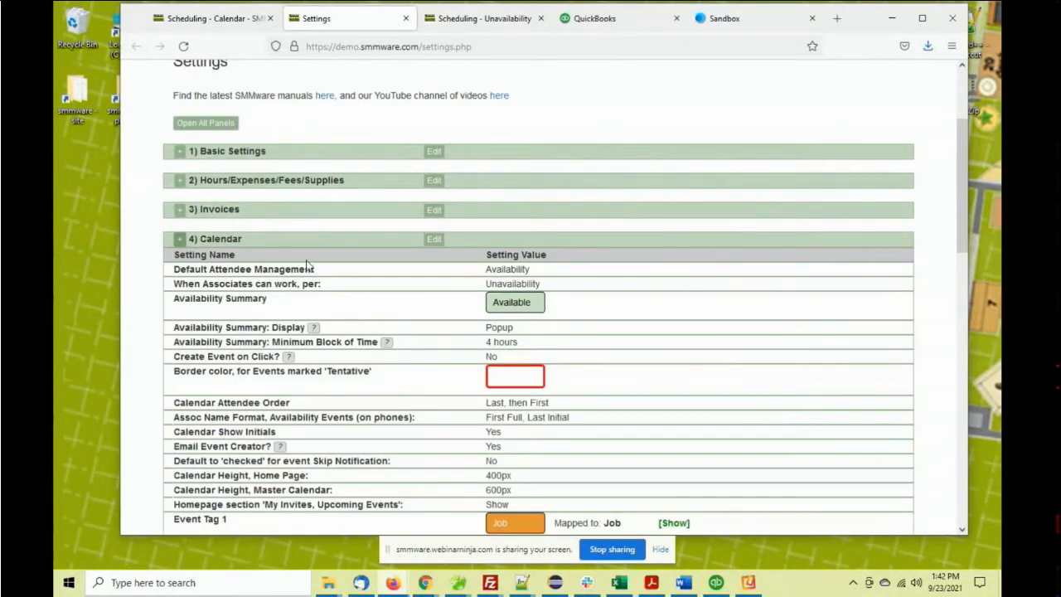
- Review the calendar settings, including the event tags and Google Calendar options, and close the Settings page
scroll(314, 257, "down", 5)
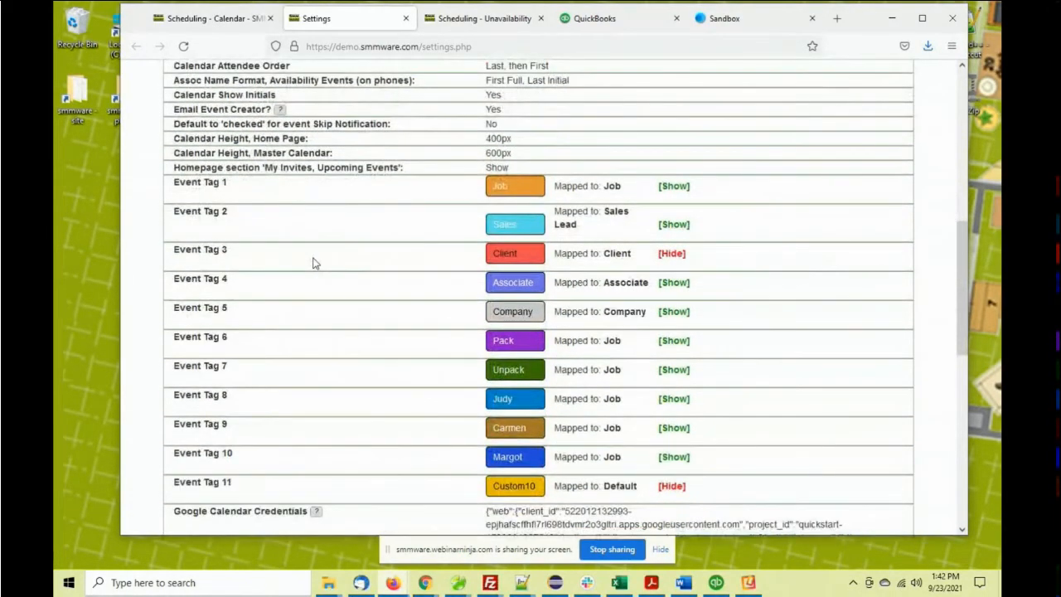
scroll(314, 258, "down", 2)
scroll(314, 263, "up", 2)
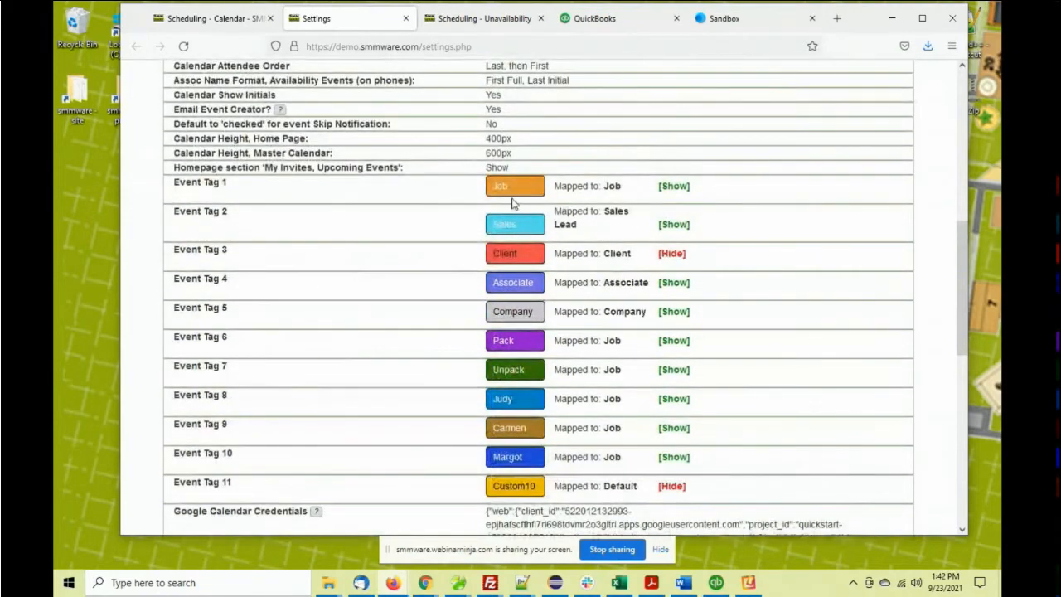
scroll(495, 312, "down", 2)
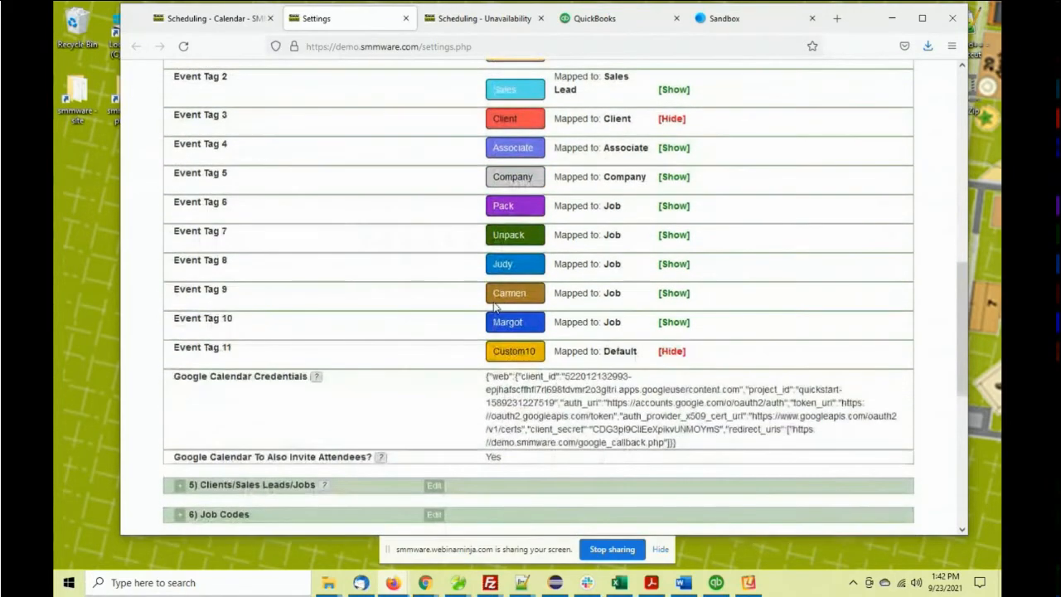
scroll(501, 306, "up", 1)
scroll(501, 306, "up", 2)
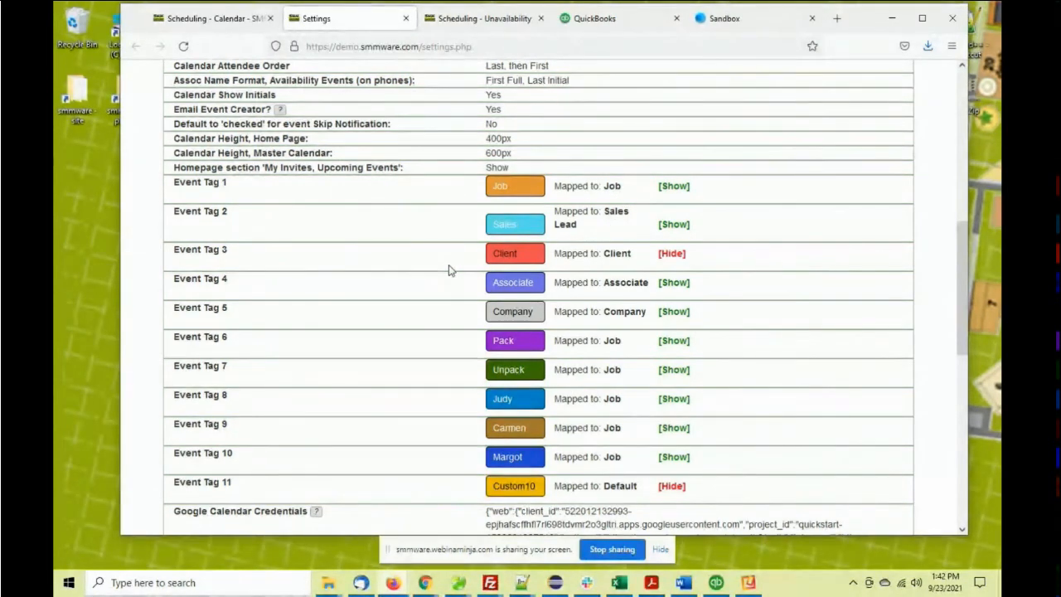
scroll(448, 270, "up", 1)
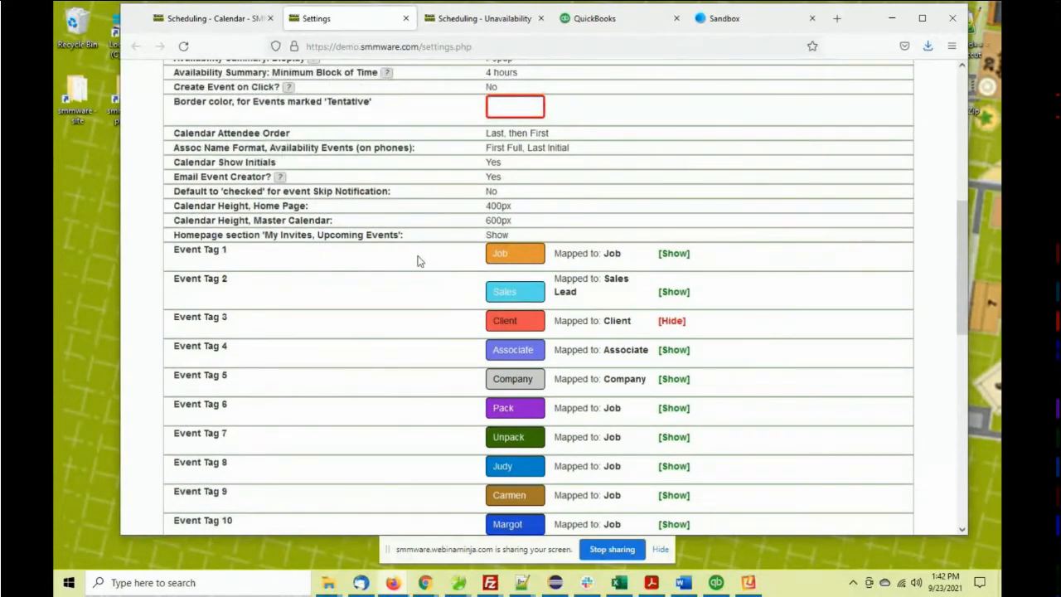
scroll(377, 253, "up", 4)
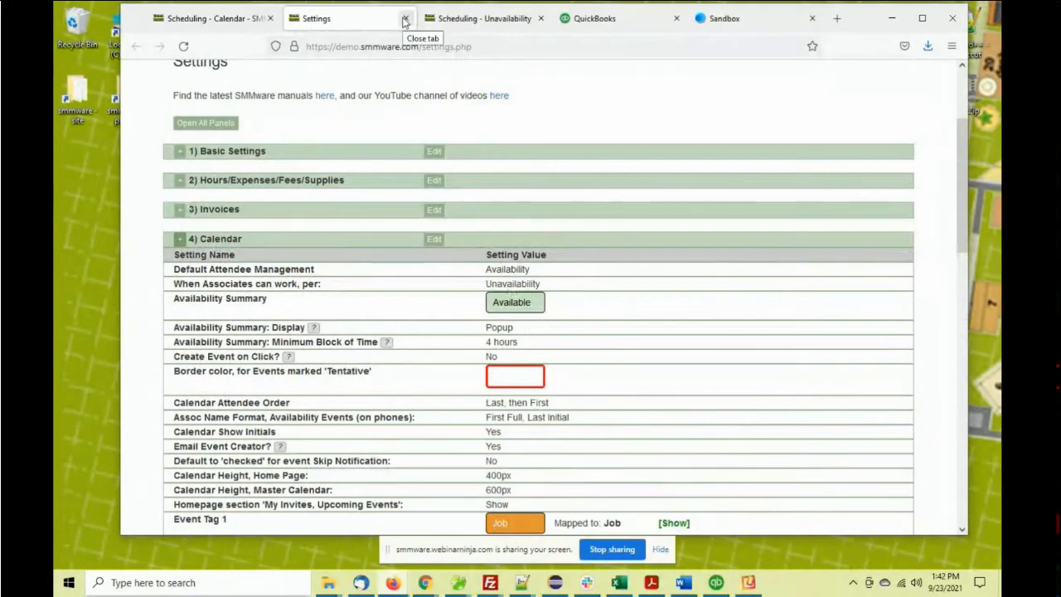
left_click(405, 18)
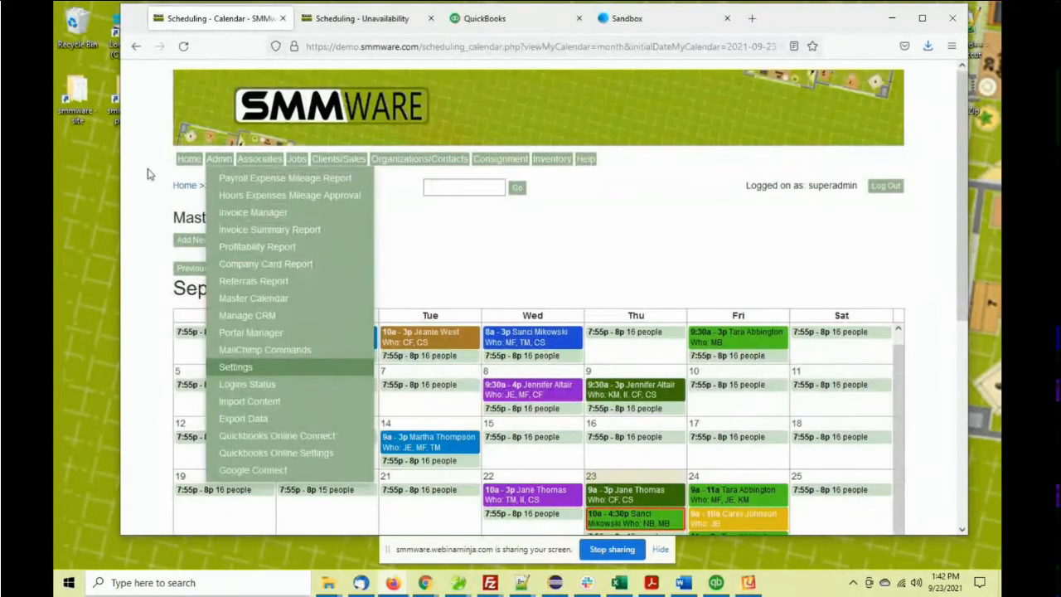
- Exclude availability from the Master Calendar and reapply the event filter
scroll(265, 298, "down", 5)
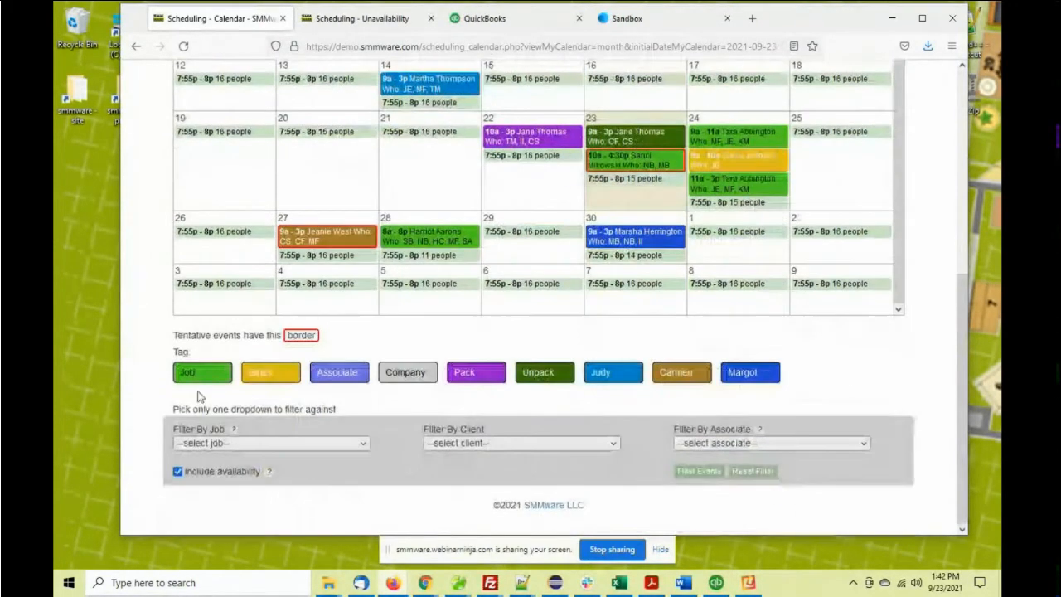
left_click(178, 472)
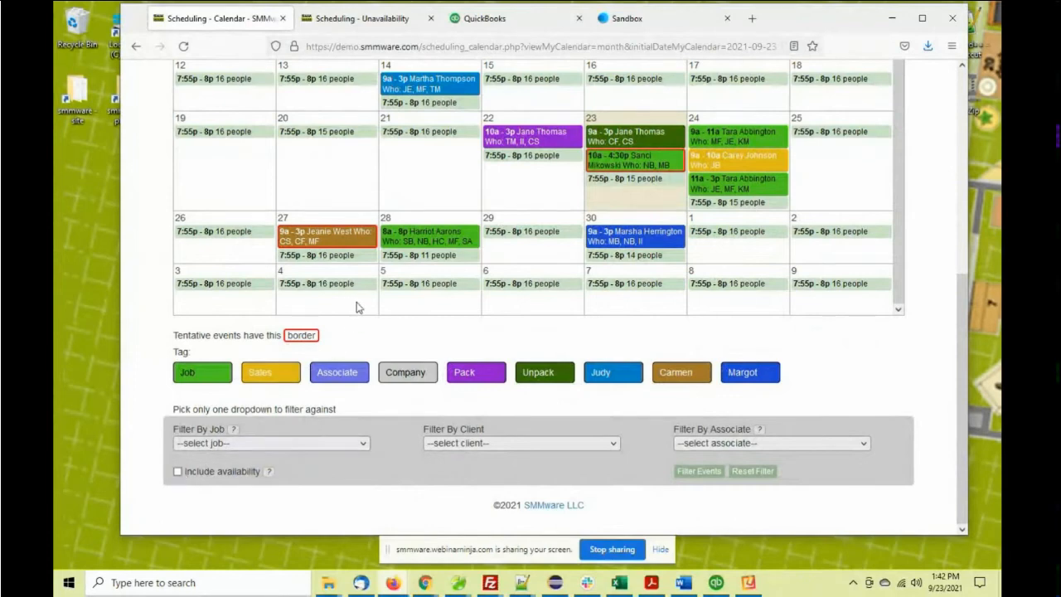
left_click(685, 469)
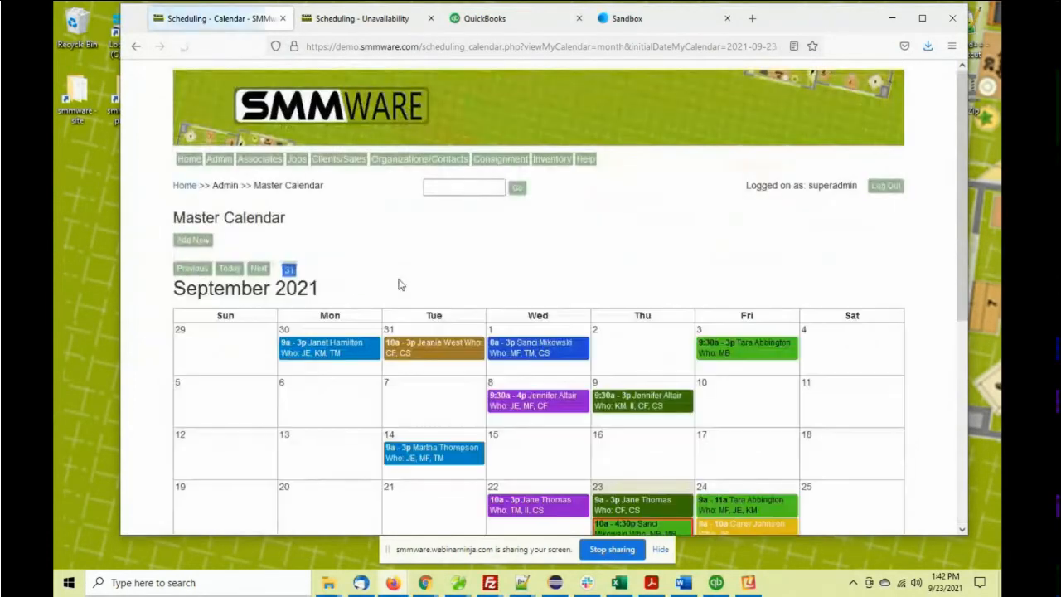
- Start a new Master Calendar event on Oct 7, 2021
scroll(385, 267, "down", 3)
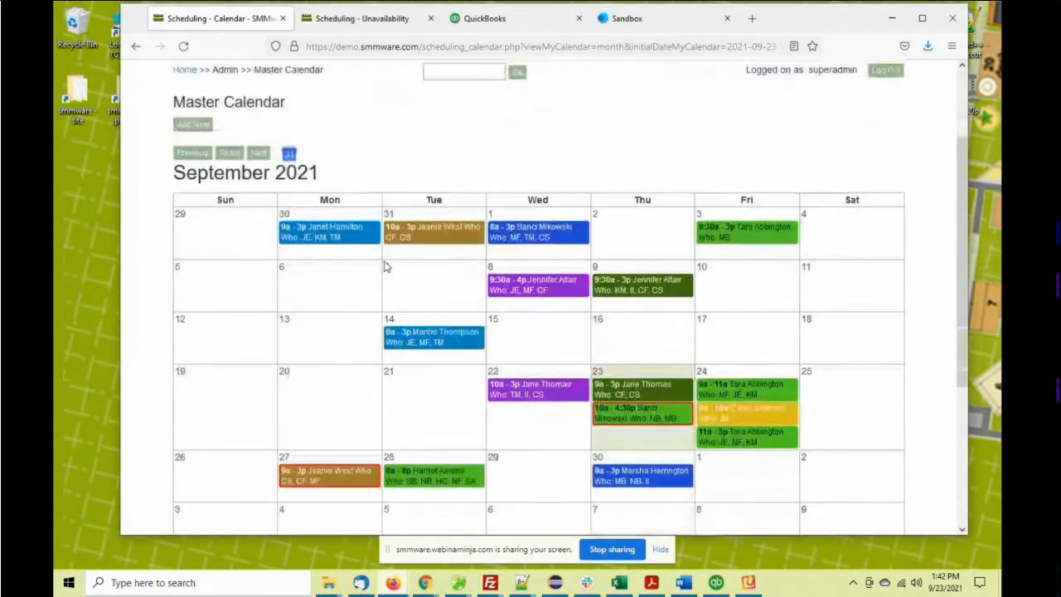
left_click(614, 427)
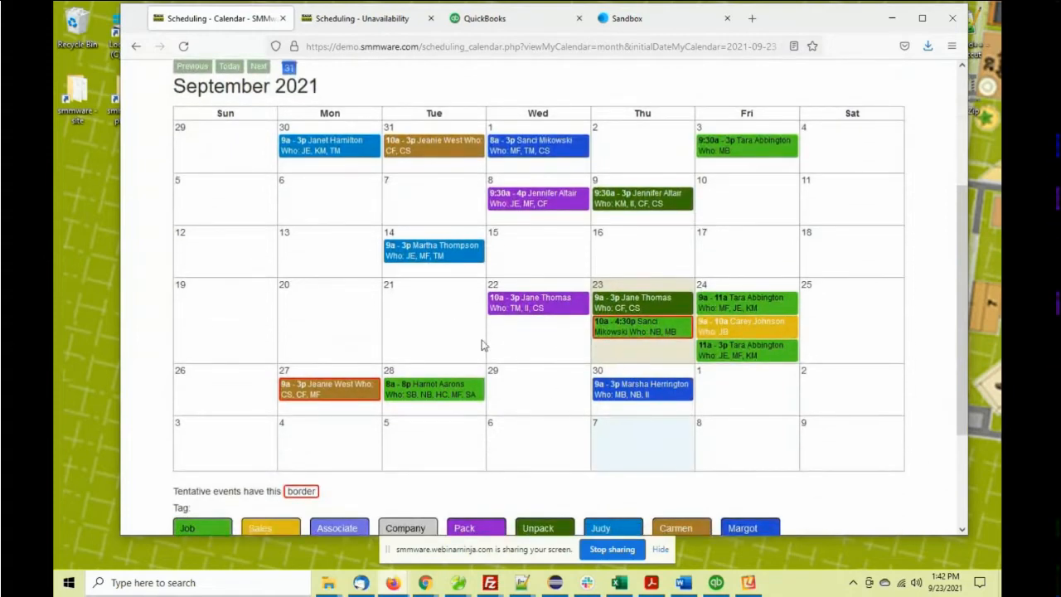
scroll(359, 253, "up", 1)
scroll(359, 253, "up", 2)
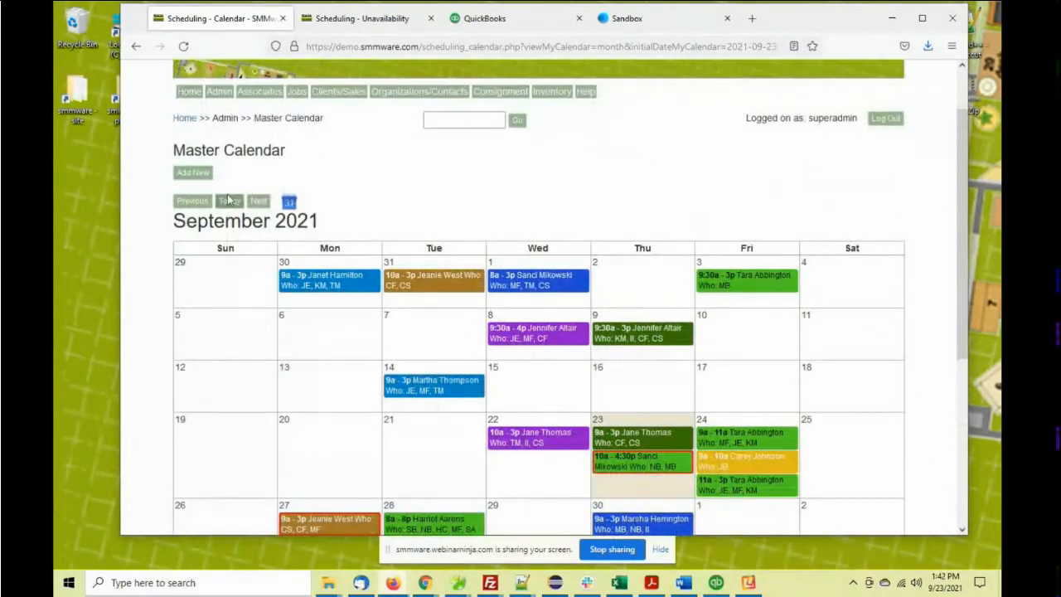
left_click(193, 173)
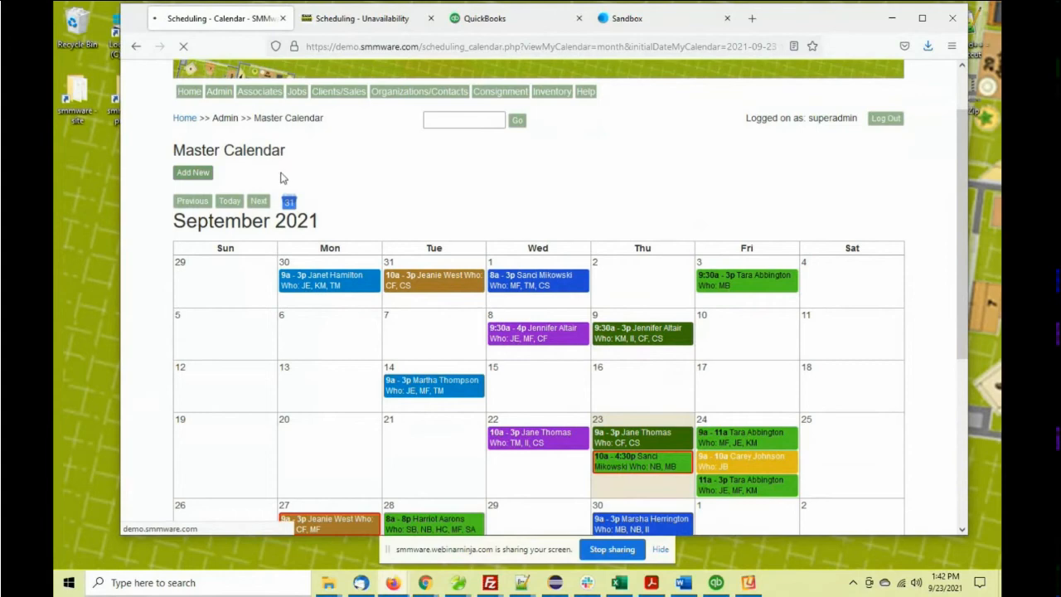
scroll(339, 216, "down", 3)
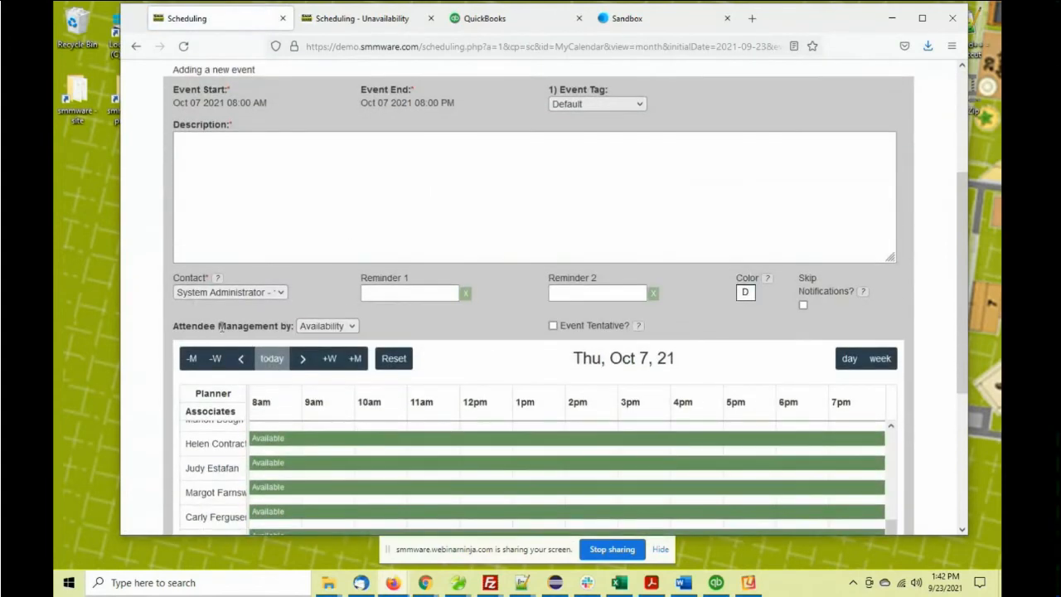
- Manage the event's attendees by Direct and select the two associates listed directly below System Administrator
left_click(320, 328)
left_click(325, 345)
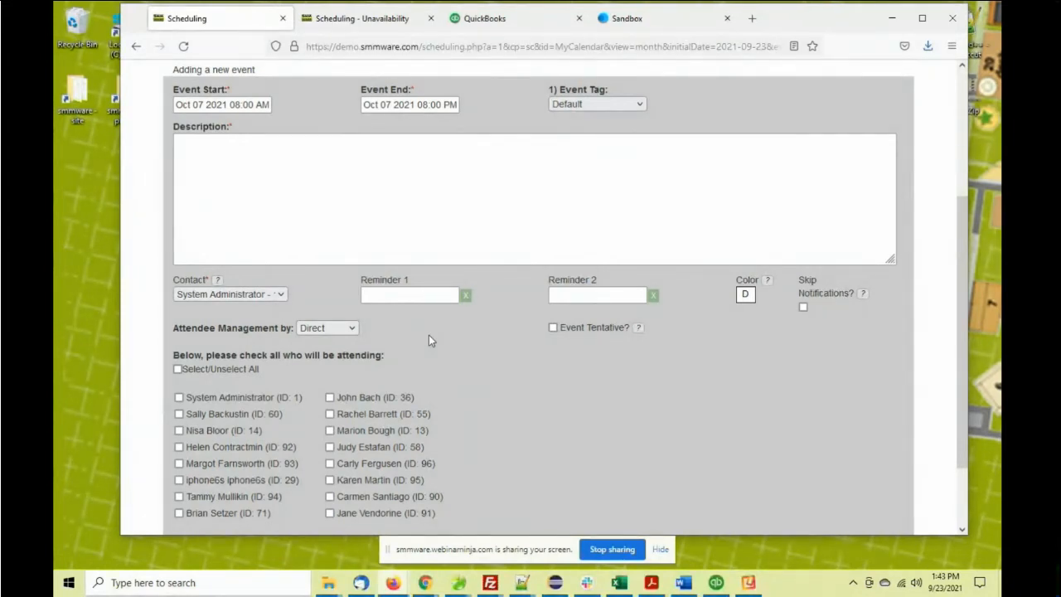
scroll(429, 335, "down", 2)
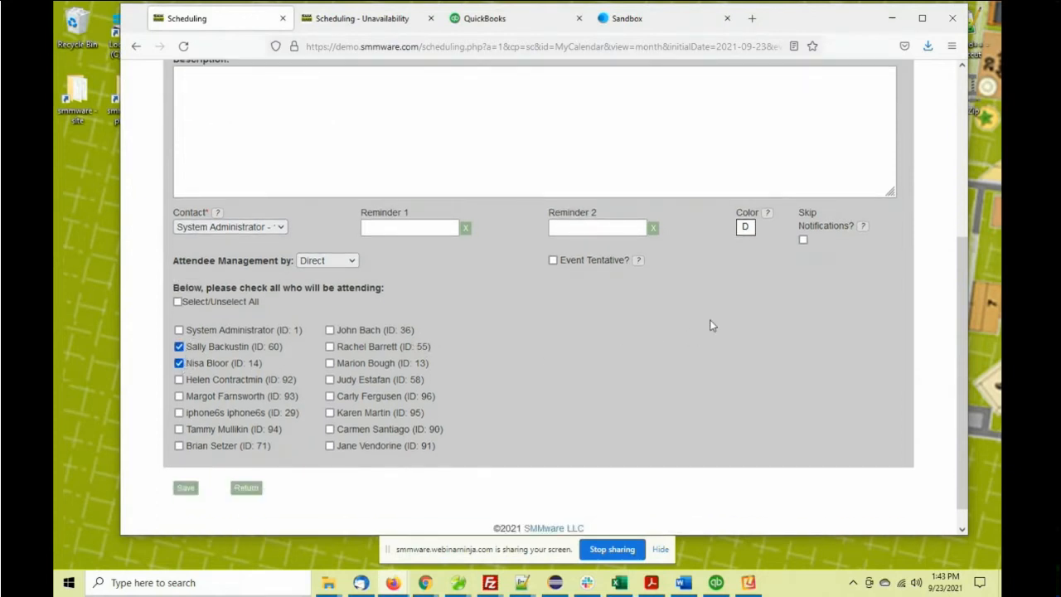
- Turn on Skip Notifications for the event and make the sixth person in the contact list its contact
left_click(803, 240)
left_click(214, 229)
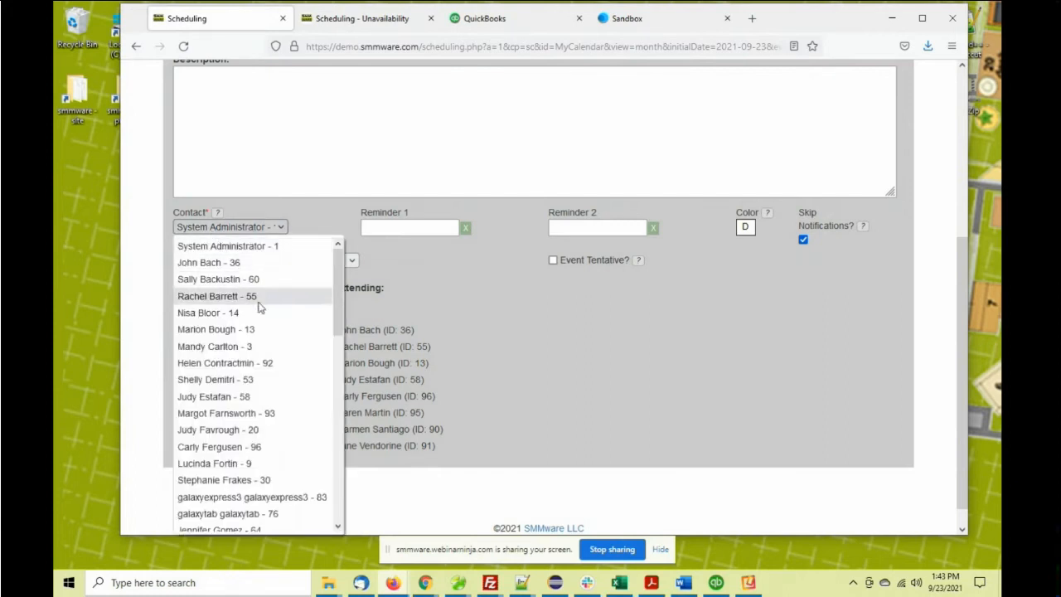
left_click(245, 329)
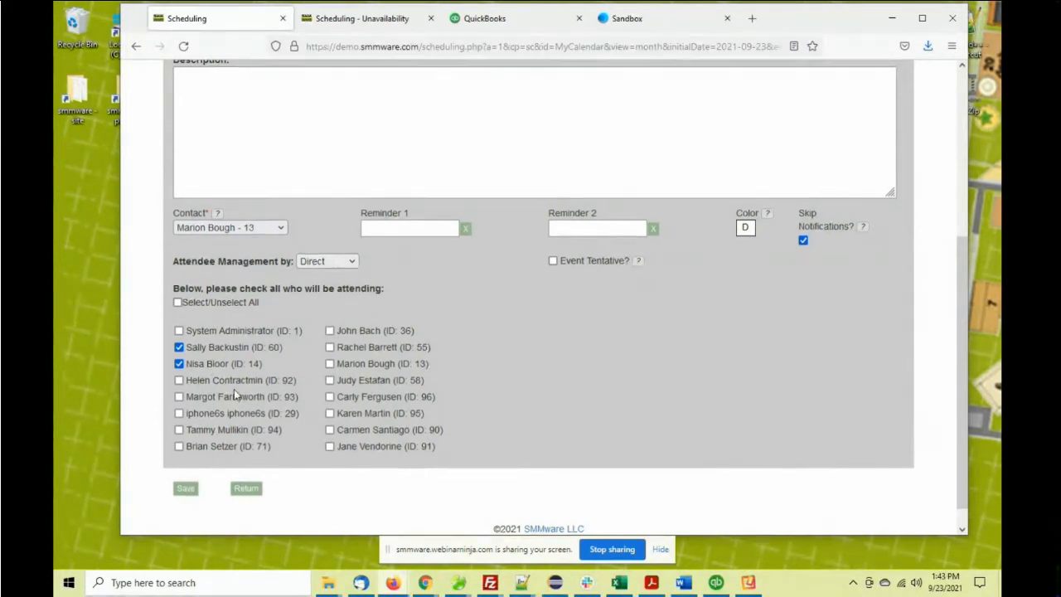
- Describe the event as "We'll be packing the basement", save it and return to the Master Calendar
scroll(234, 389, "up", 5)
left_click(253, 354)
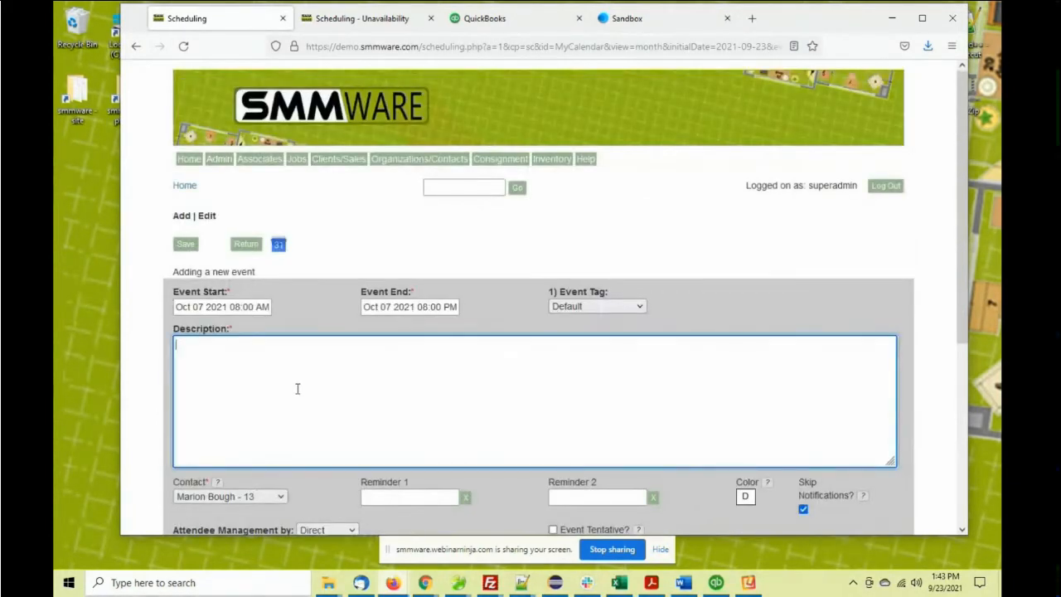
type("We'll be packing the basement")
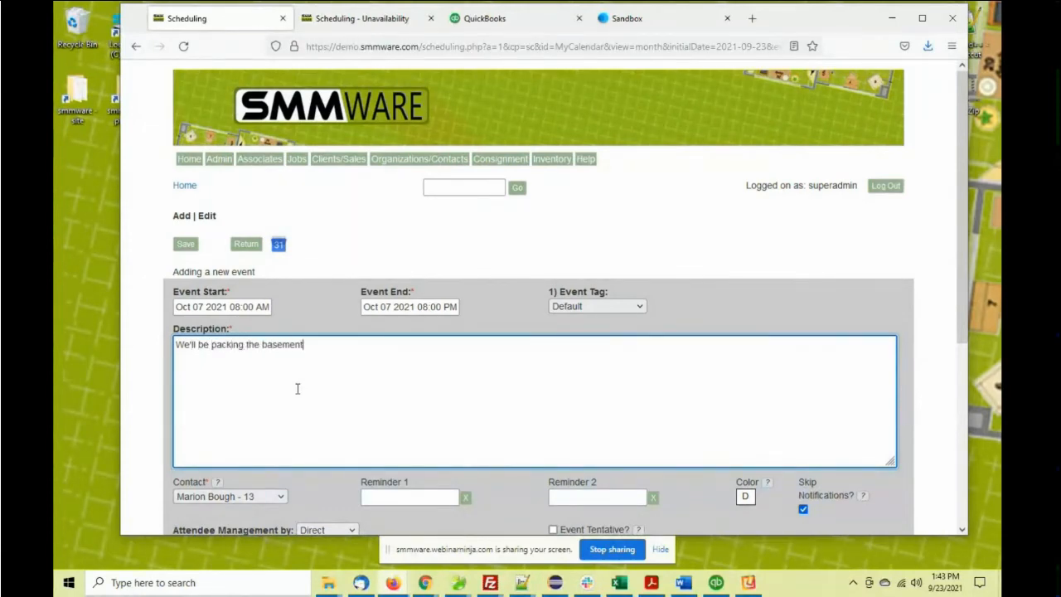
scroll(316, 263, "down", 3)
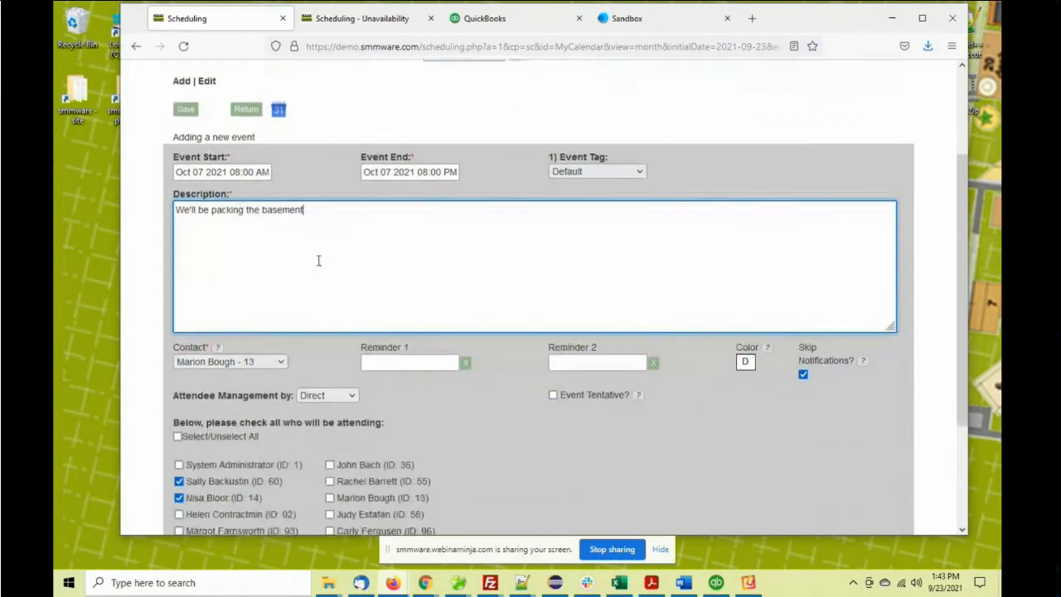
scroll(310, 260, "down", 3)
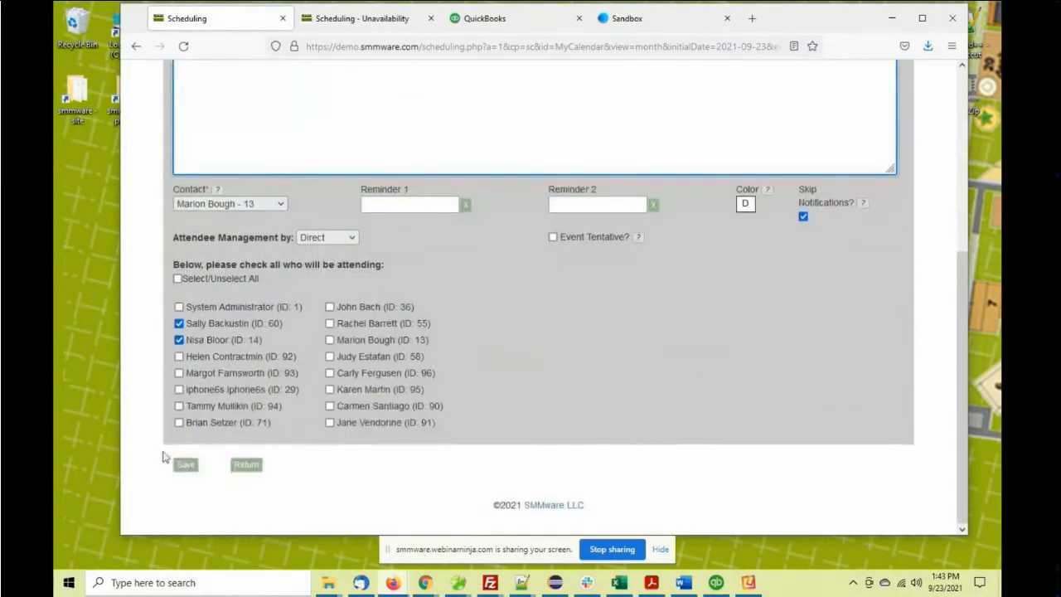
left_click(186, 466)
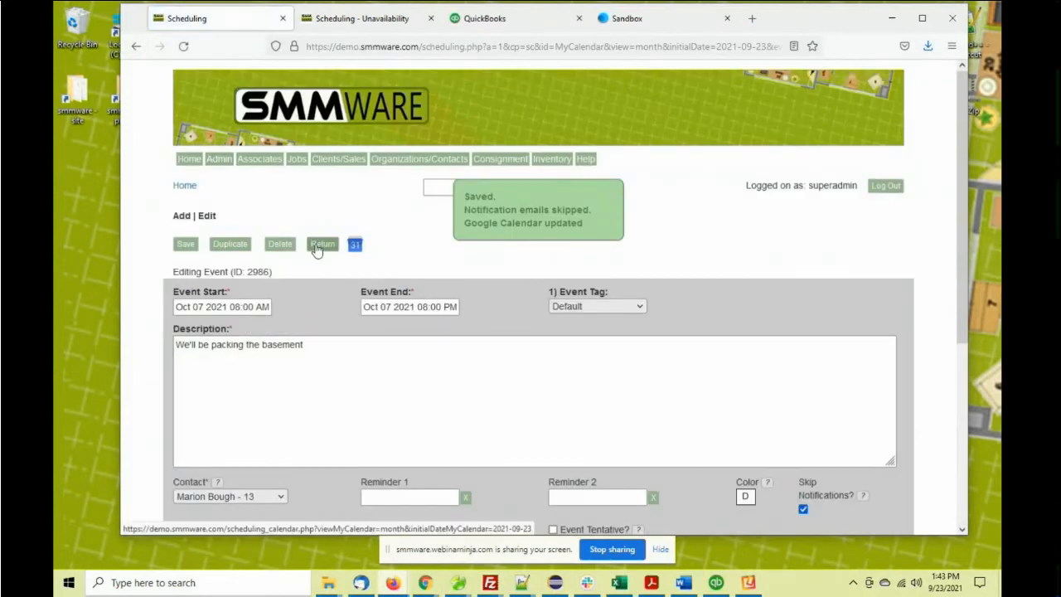
left_click(316, 249)
- Start a new Master Calendar event on Oct 5, 2021, tag it Sales and select the seventh listed person as its sales lead
scroll(464, 289, "down", 3)
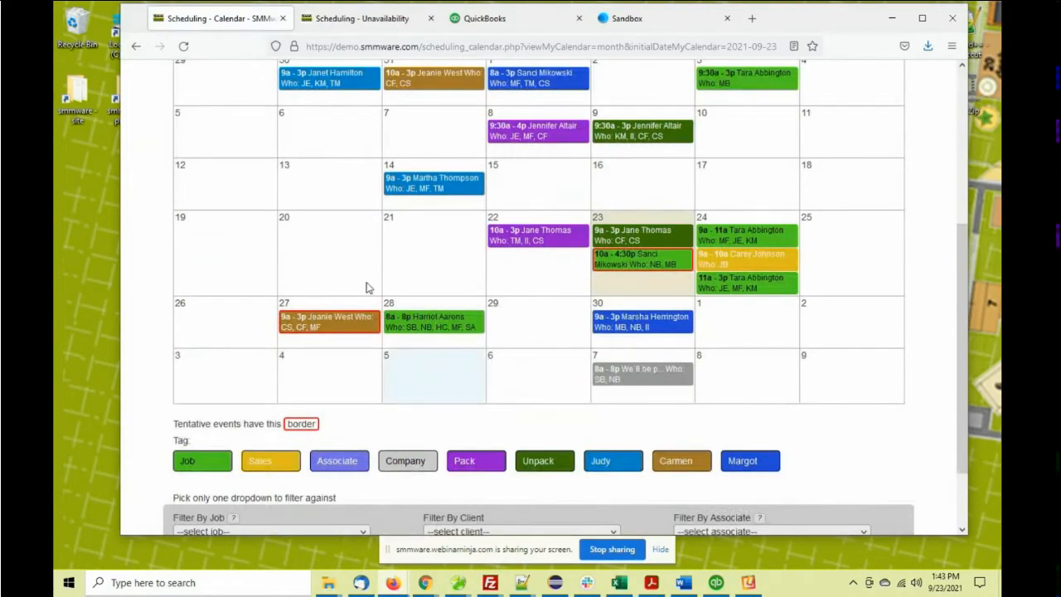
scroll(428, 374, "up", 3)
left_click(192, 177)
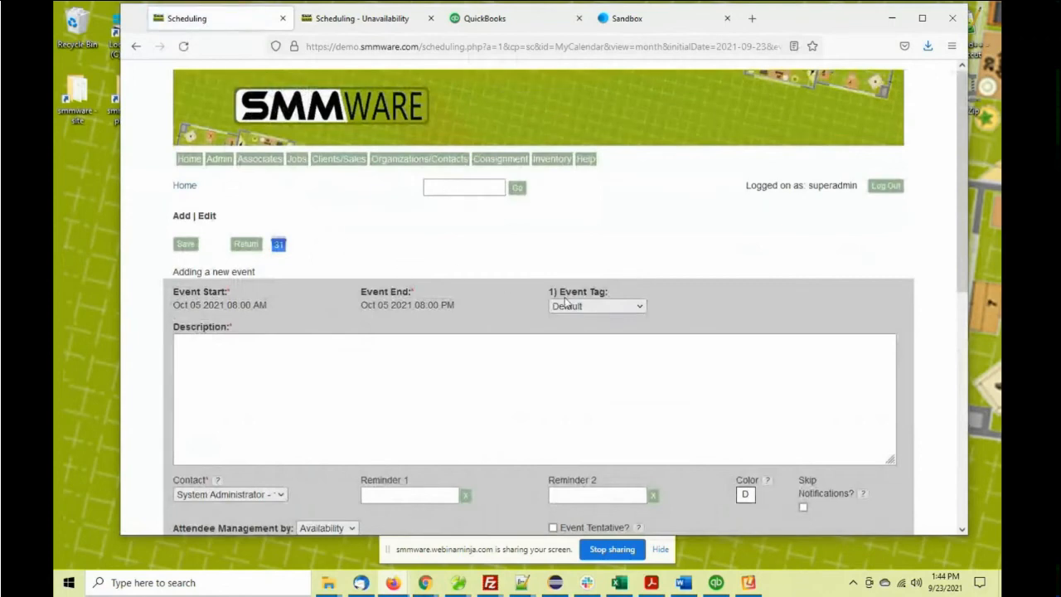
left_click(575, 306)
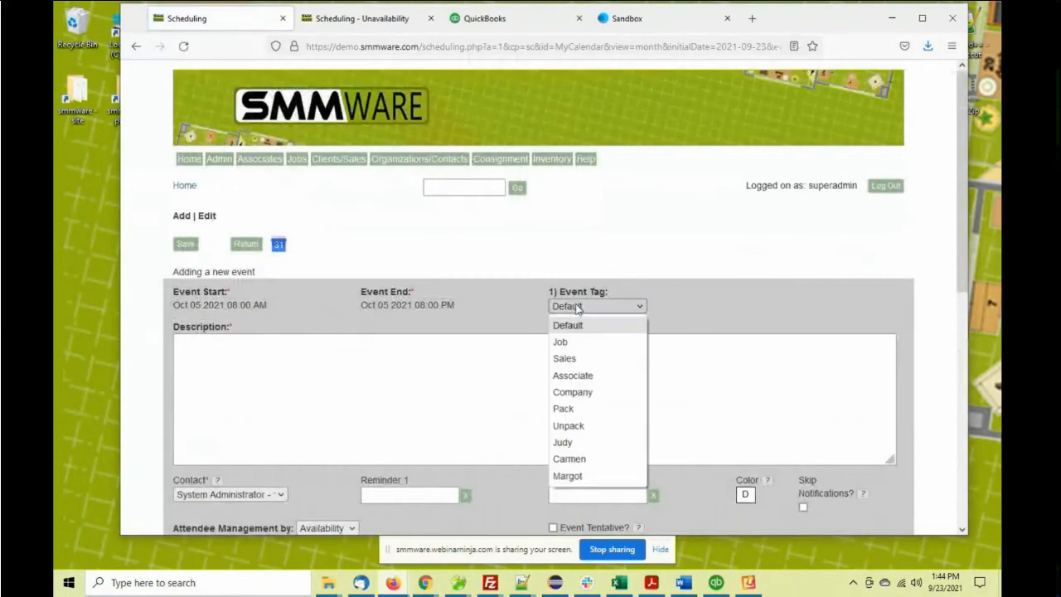
left_click(572, 358)
left_click(697, 308)
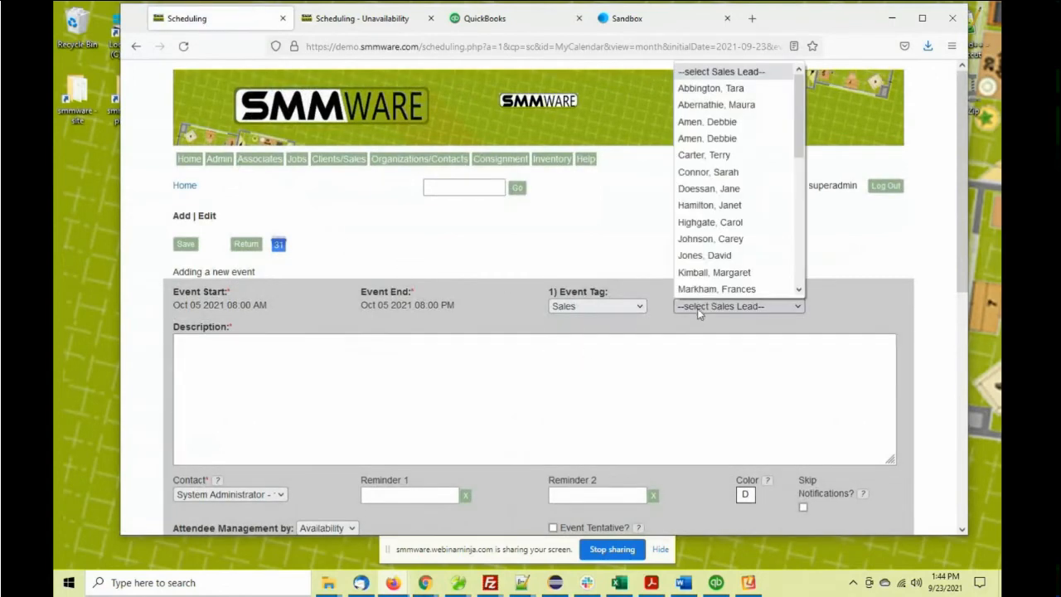
left_click(704, 194)
- Describe the event as "We'll be discussing scope and fees" and insert the sales lead's current address into the description
left_click(382, 373)
scroll(384, 360, "down", 1)
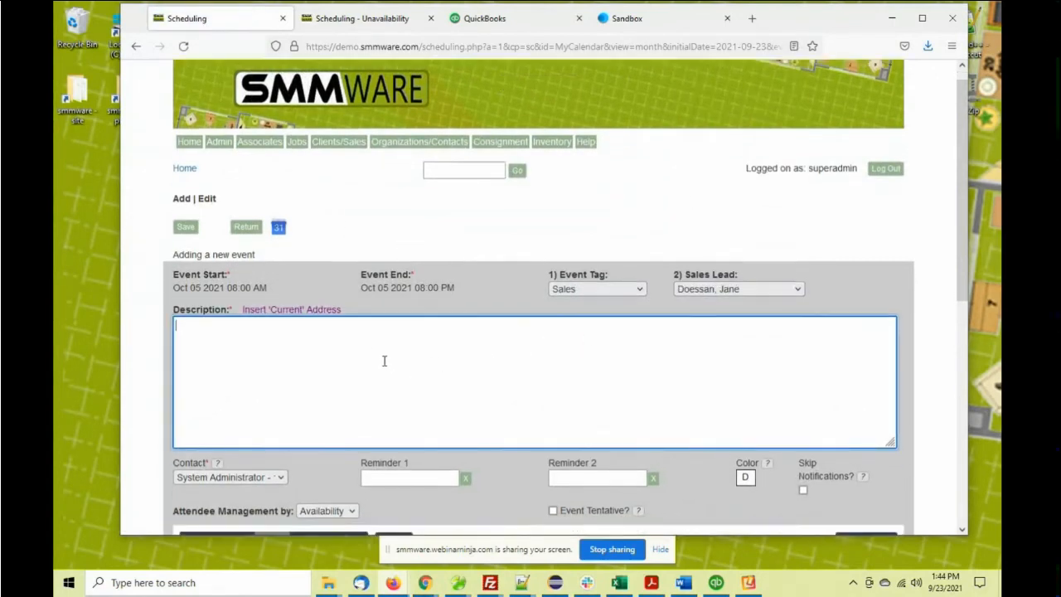
type("We'll ")
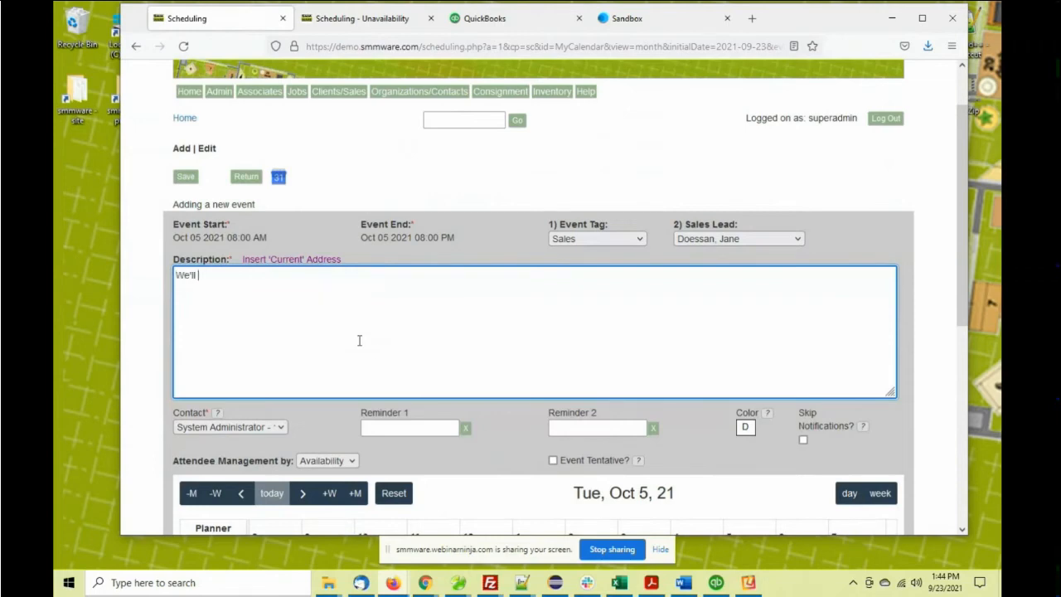
type("be discussing scop e")
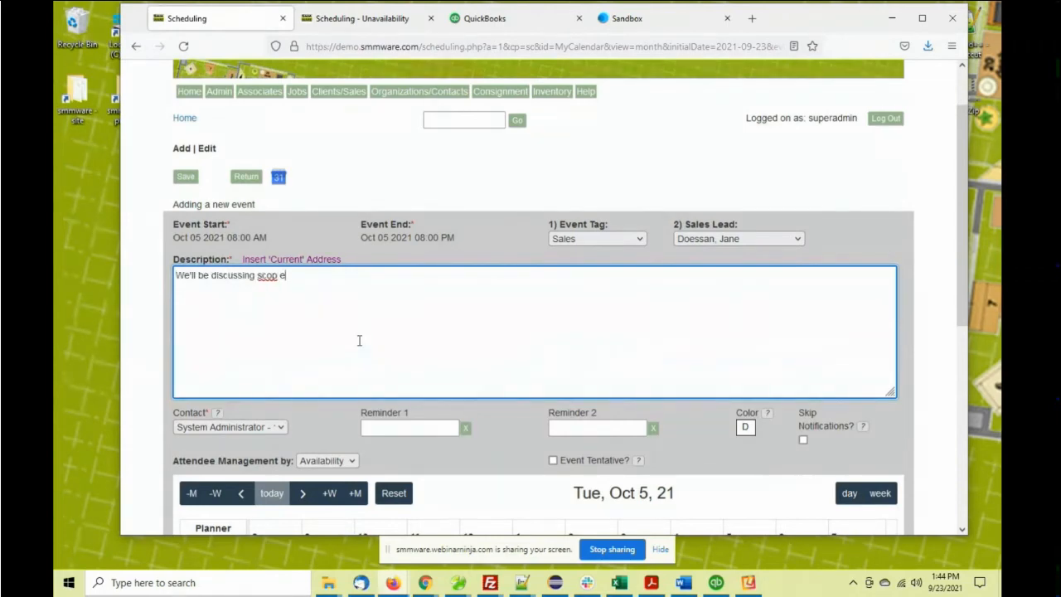
key("BackSpace")
key("BackSpace")
type("e and fees")
left_click(333, 261)
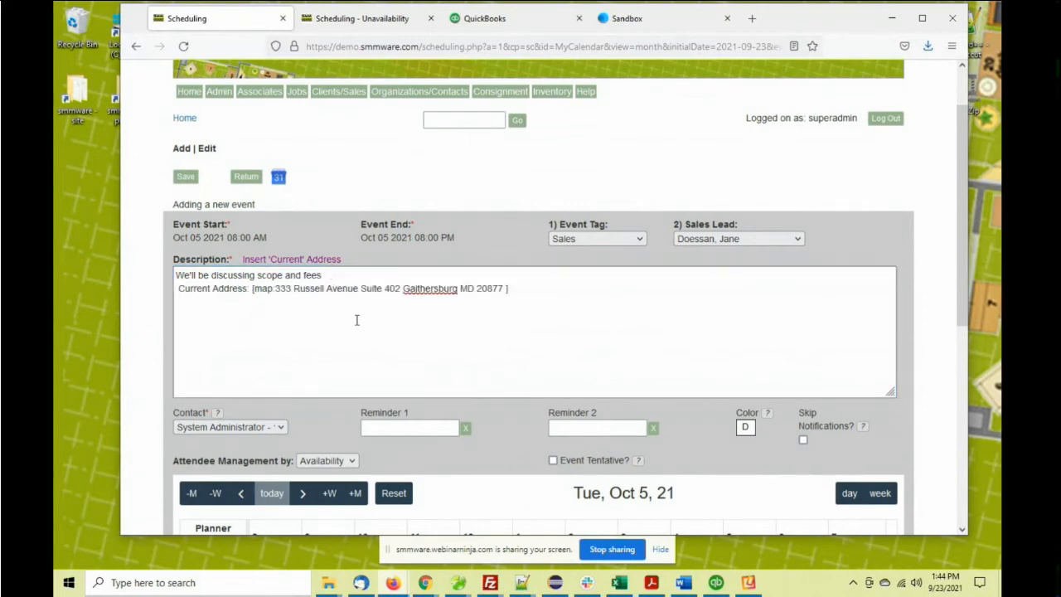
- Manage the event's attendees by Invite, with a team size of 3 and a respond-by date of Sep 28 2021 02:00 PM
scroll(434, 318, "down", 2)
scroll(439, 311, "down", 1)
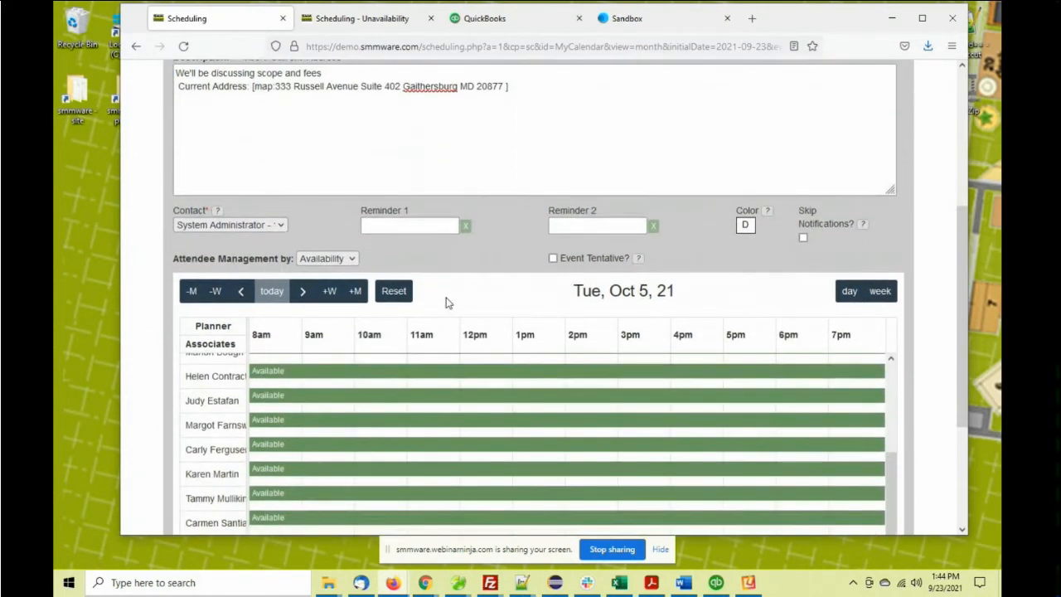
left_click(319, 259)
left_click(320, 291)
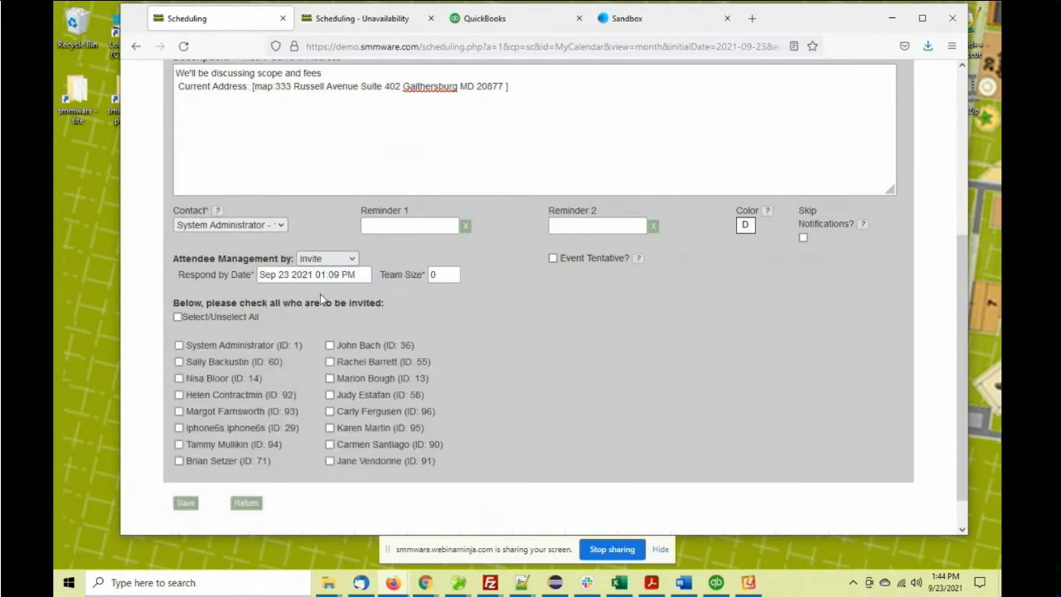
left_click(440, 275)
left_click_drag(440, 274, 419, 278)
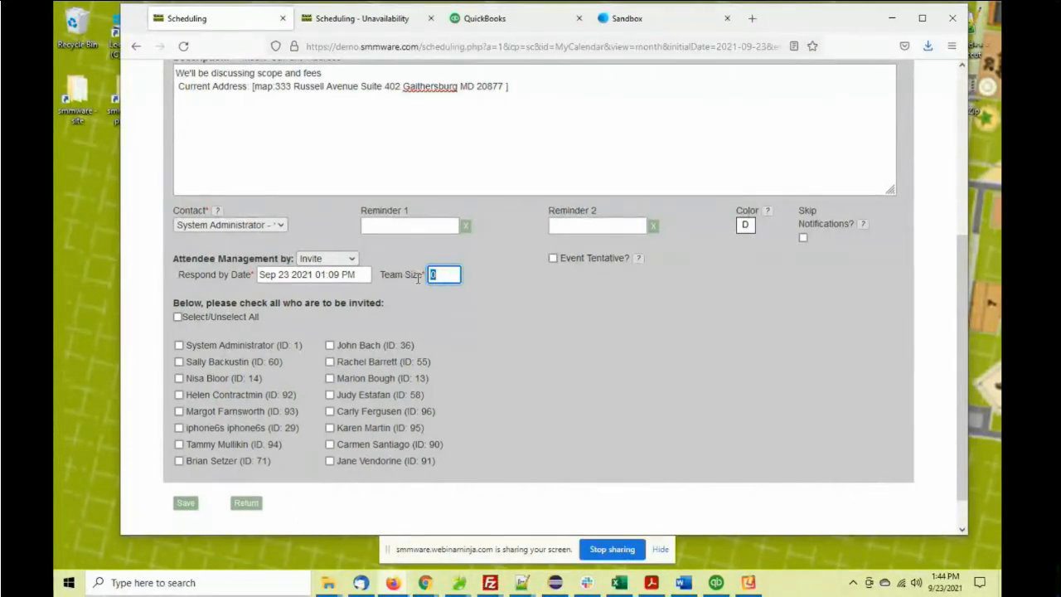
type("3")
left_click(361, 274)
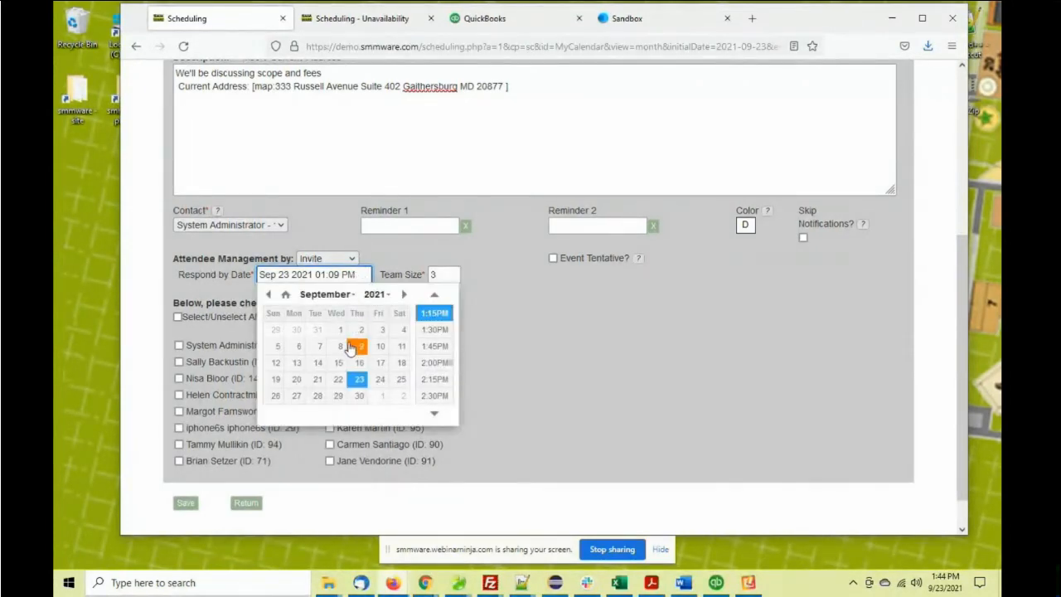
left_click(318, 396)
left_click(434, 362)
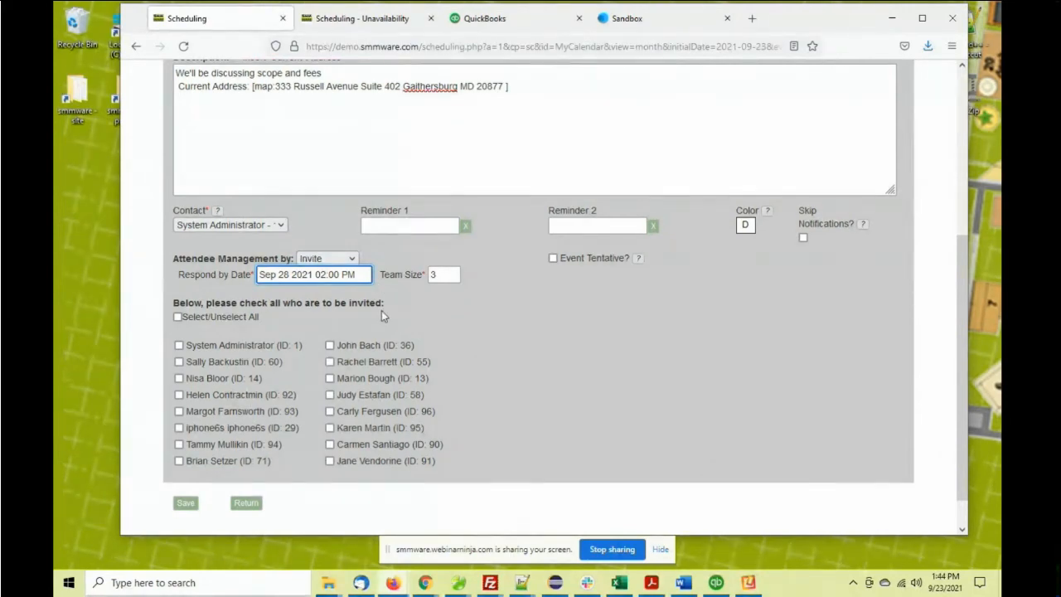
- Invite the four associates listed directly below System Administrator and the one directly below iphone6s iphone6s
left_click(179, 378)
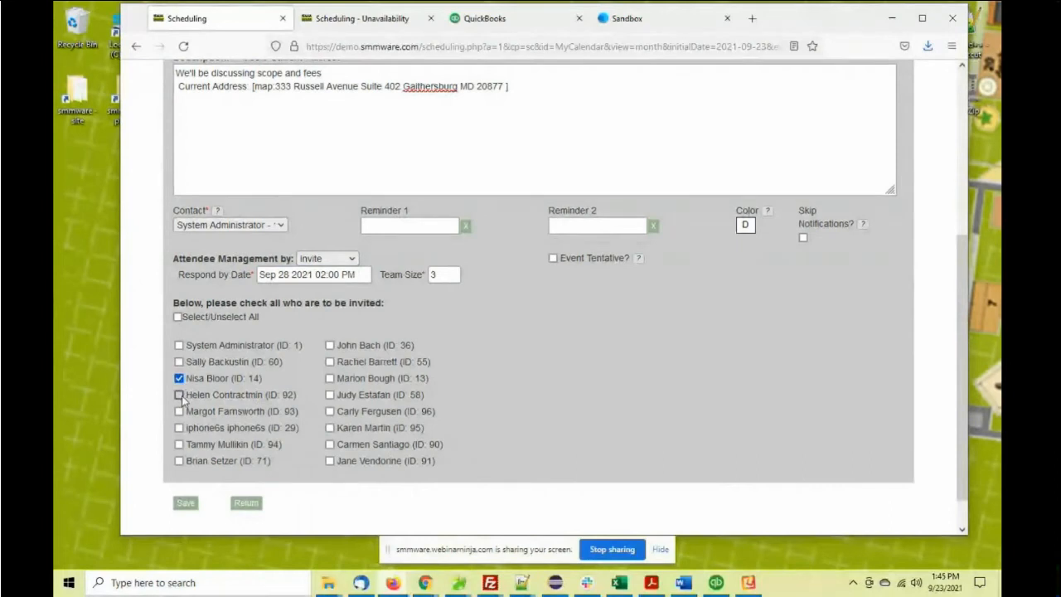
left_click(179, 395)
left_click(179, 363)
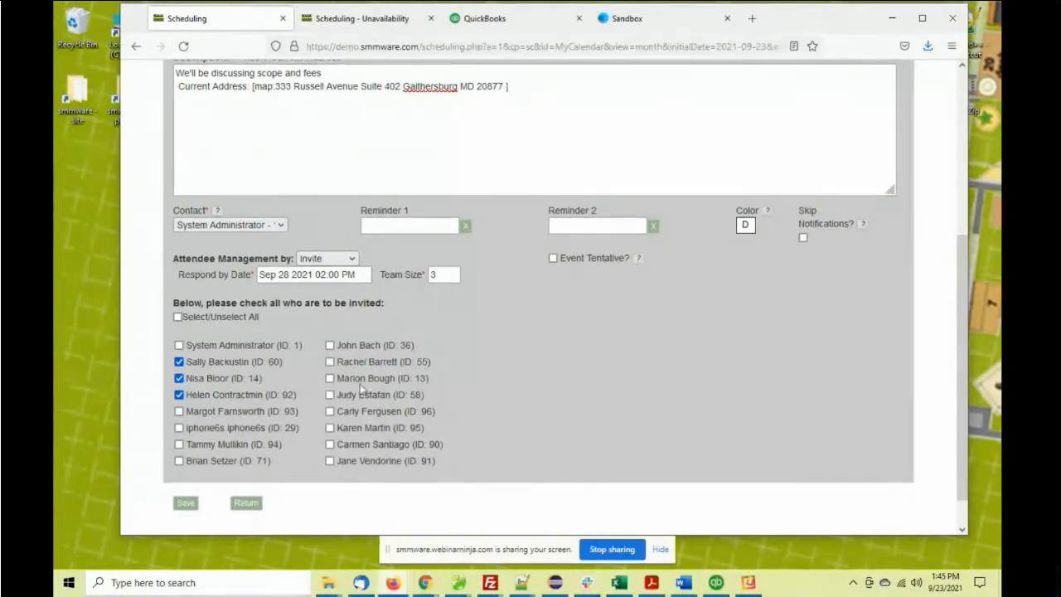
left_click(179, 411)
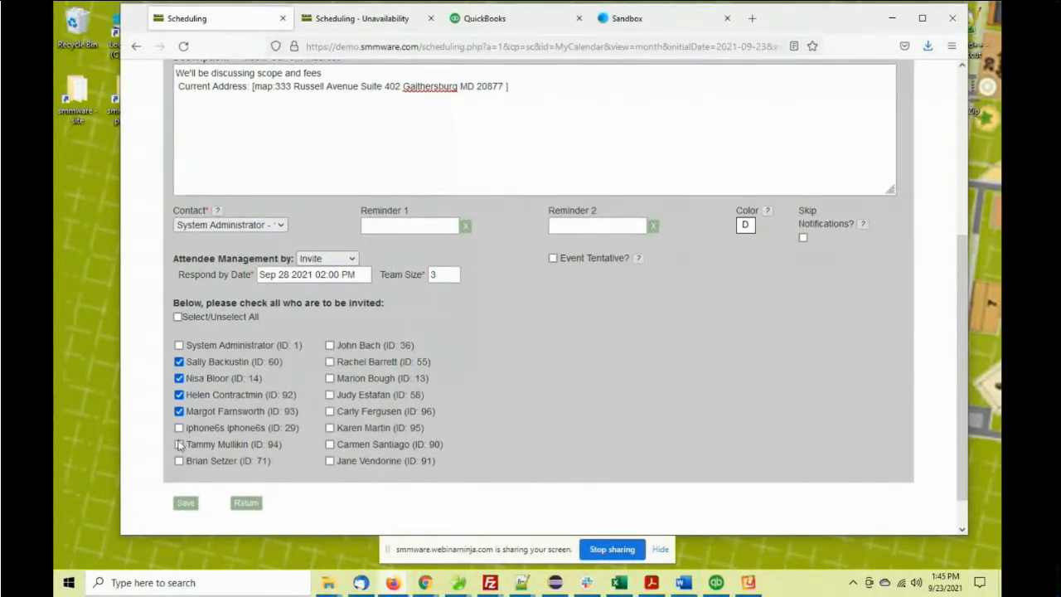
left_click(179, 444)
- Set the event's team size to 10 and uninvite the associate listed directly below iphone6s iphone6s
double_click(452, 276)
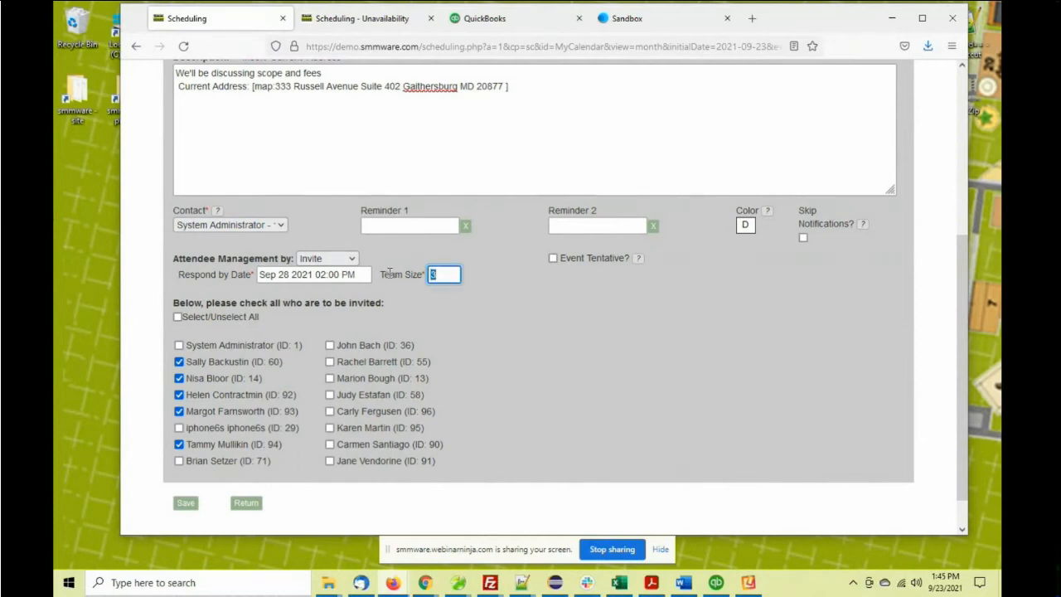
type("10")
left_click(179, 444)
left_click(179, 412)
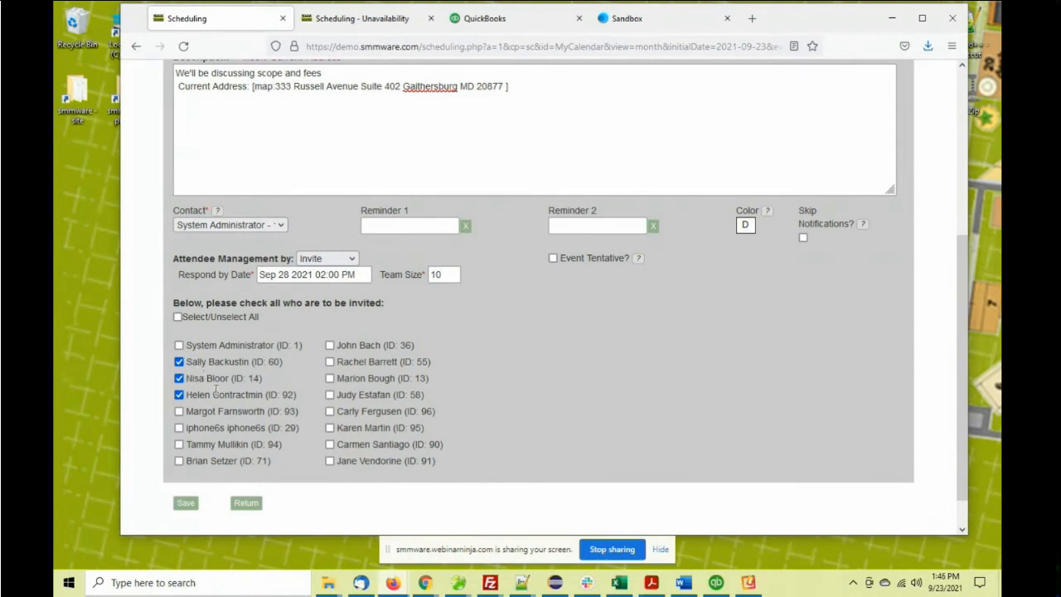
left_click(179, 412)
- Turn on Skip Notifications for the event, save it and return to the Master Calendar
left_click(803, 238)
scroll(442, 256, "up", 3)
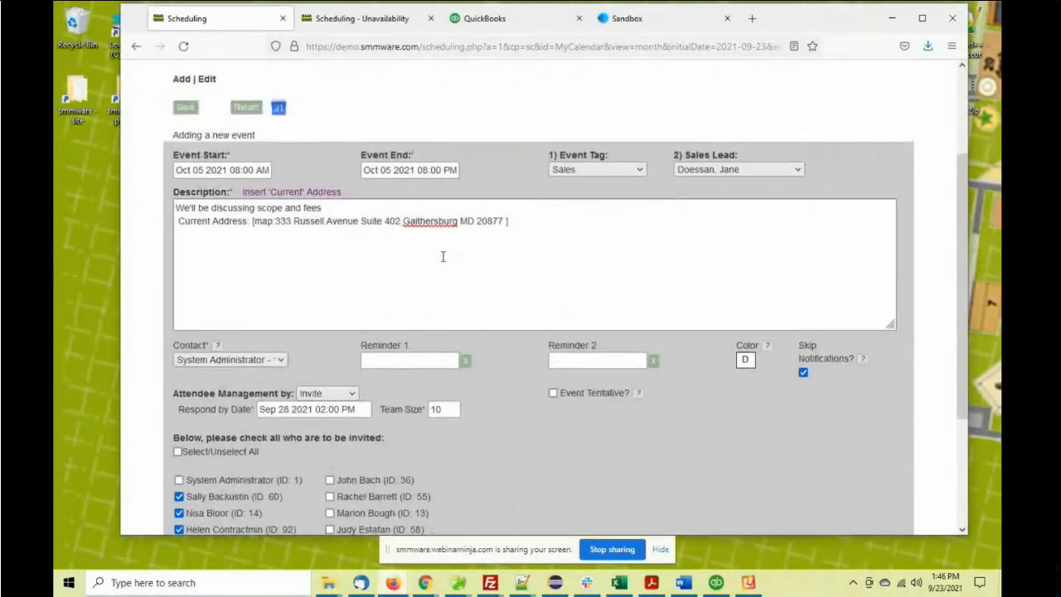
scroll(442, 256, "down", 3)
left_click(187, 500)
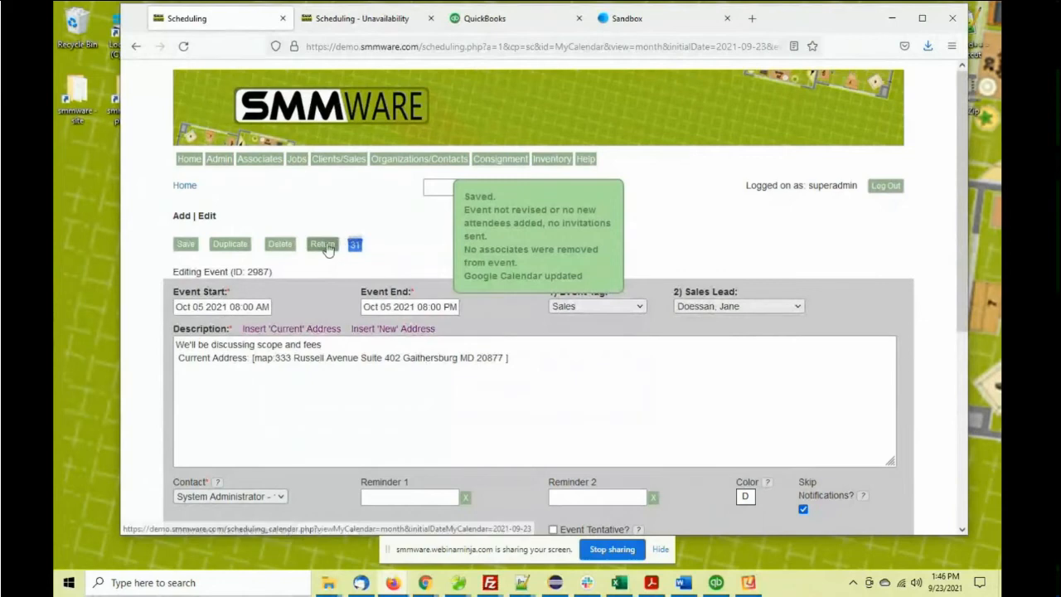
left_click(323, 245)
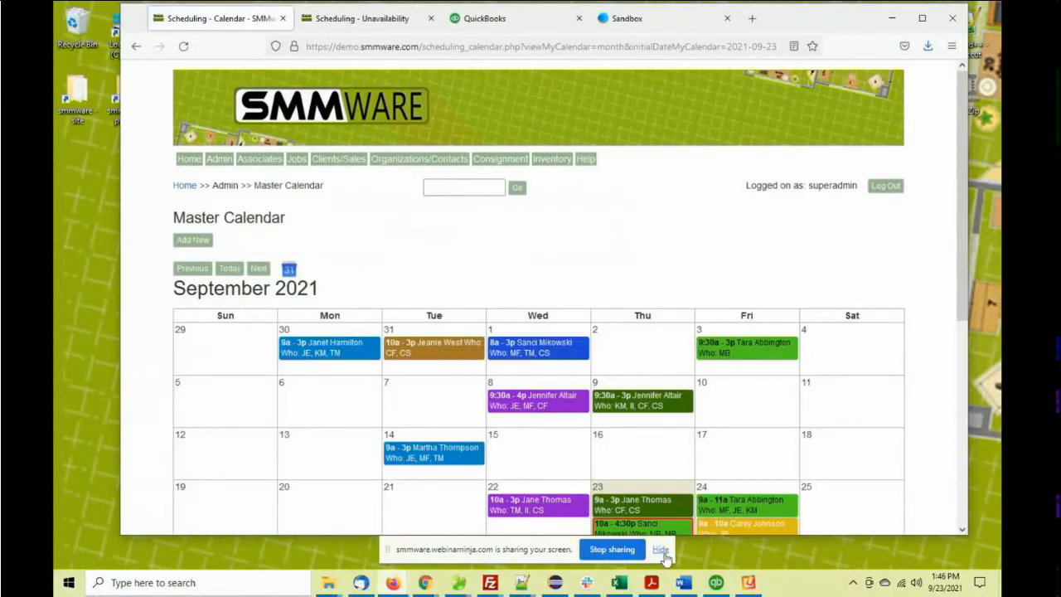
- Switch to Acrobat Reader to view the calendar section of the "SMMware - Fitting the Pieces Together v10" diagram
mouse_move(653, 583)
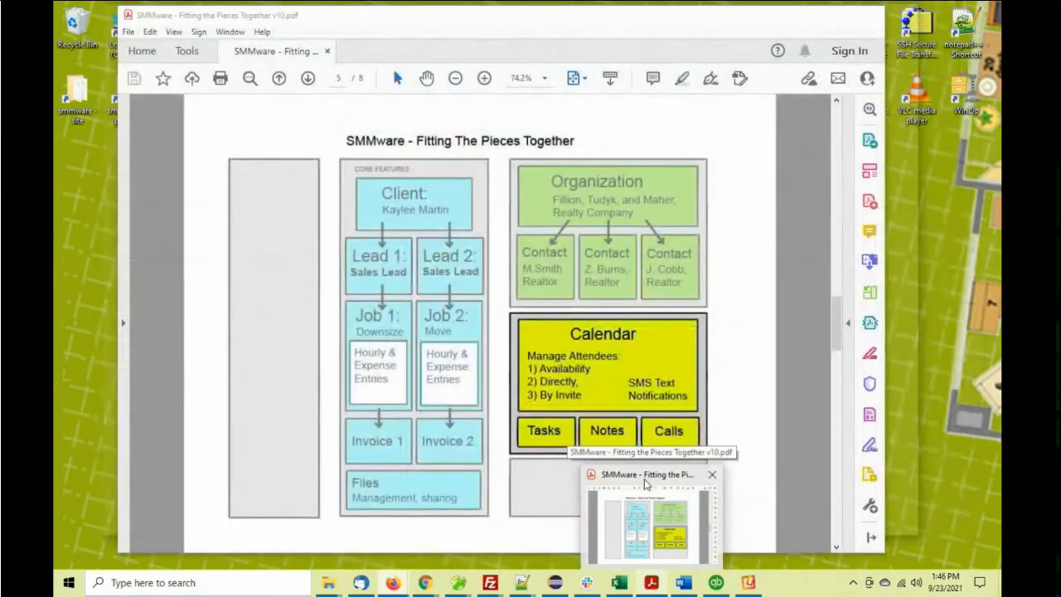
left_click(646, 497)
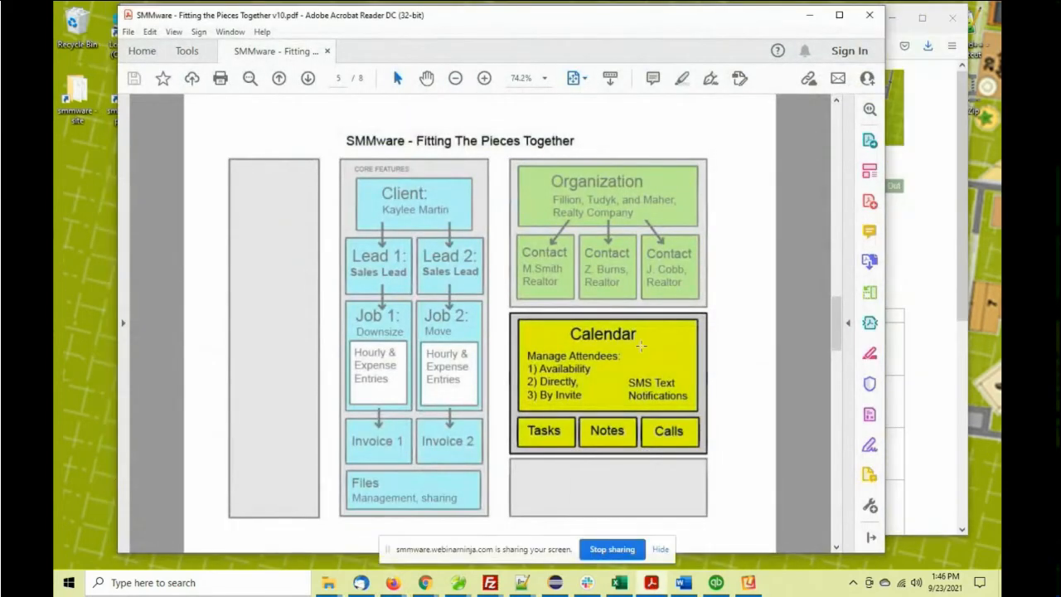
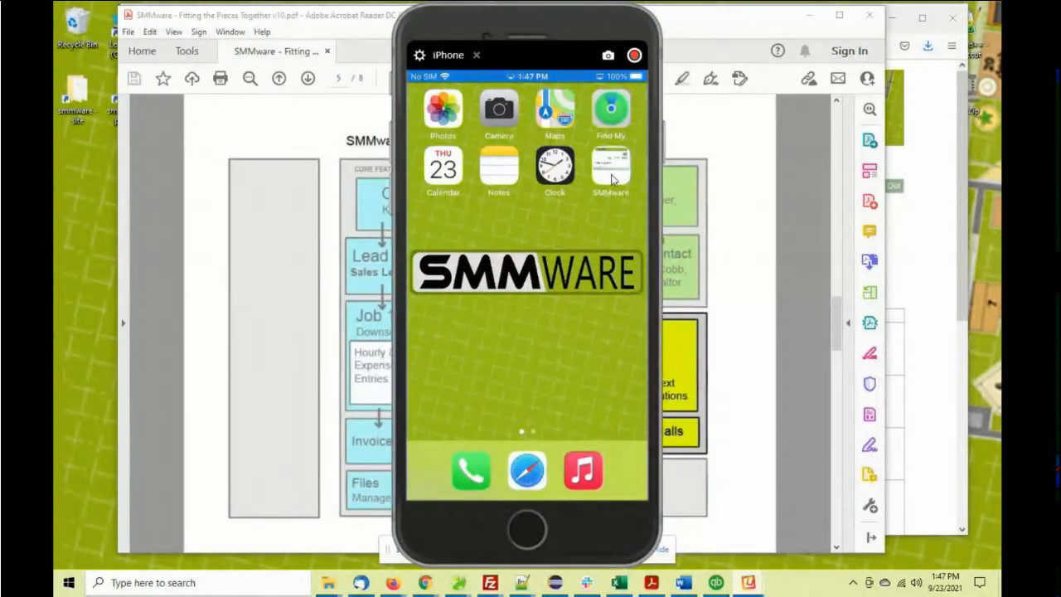
- Open SMMware on the mirrored iPhone and view the details and map of the September 9 Unpack event
left_click(613, 176)
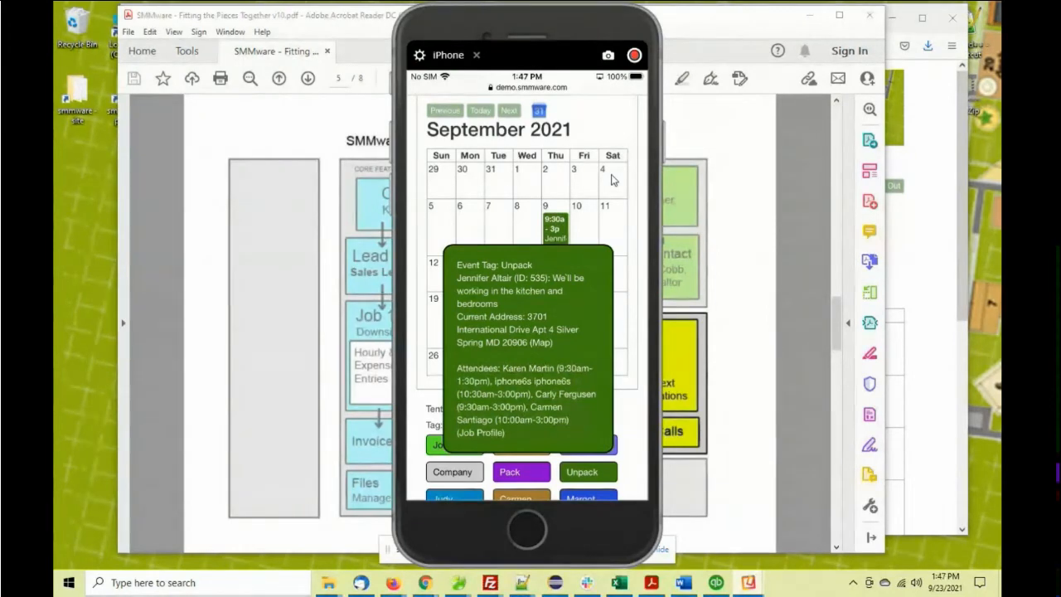
left_click(544, 345)
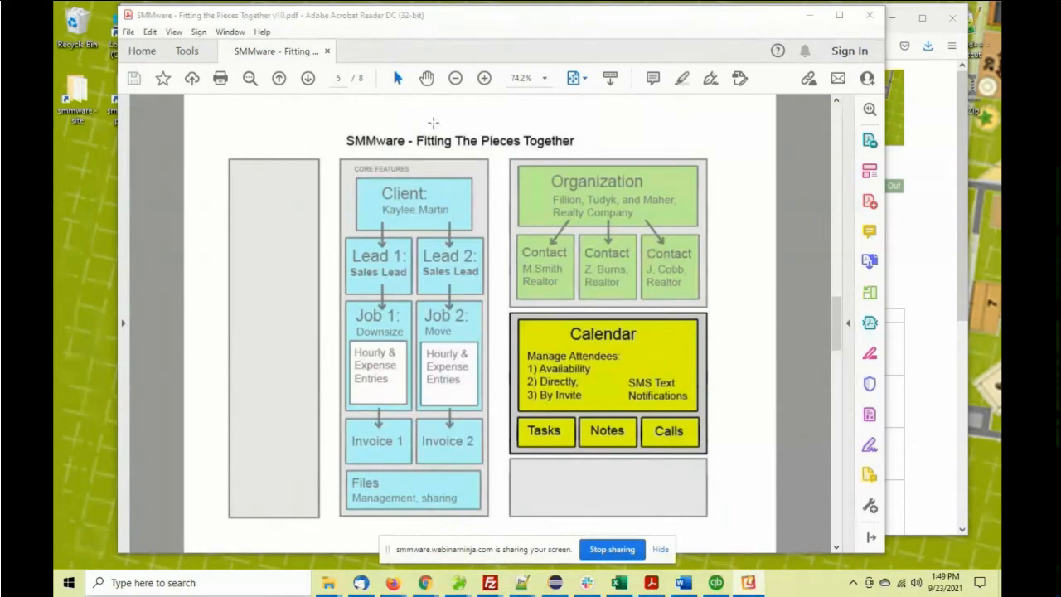
- Advance the diagram PDF to page 7, which covers the QuickBooks and MailChimp add-ons
left_click(507, 71)
key("Page_Down")
key("Page_Down")
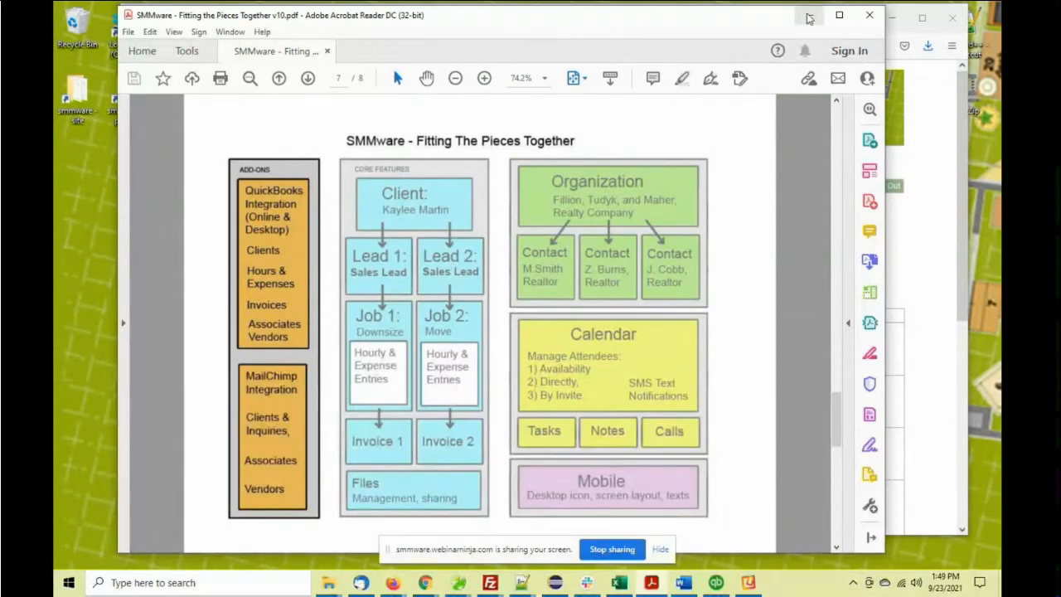
- Minimize the PDF and switch to the Mailchimp browser window with all subscribers of the Clients - Demo audience
left_click(810, 18)
mouse_move(396, 586)
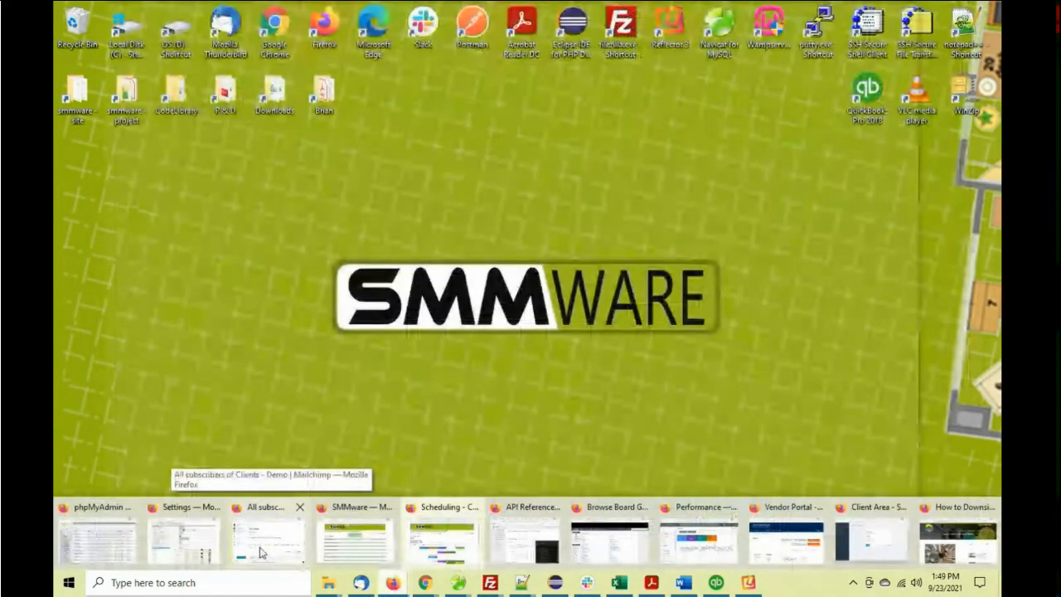
left_click(260, 553)
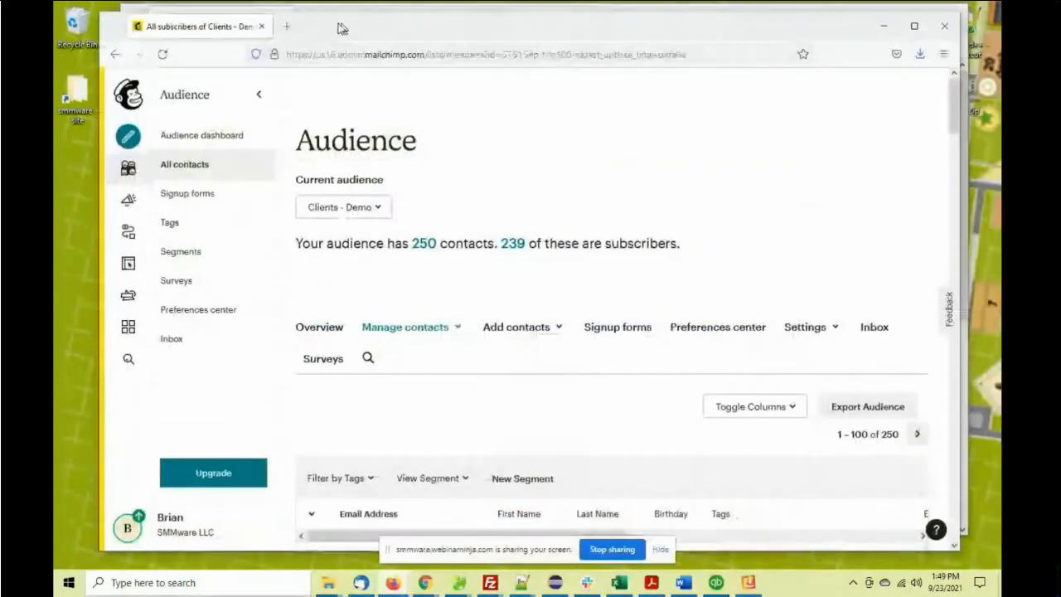
left_click_drag(339, 29, 323, 28)
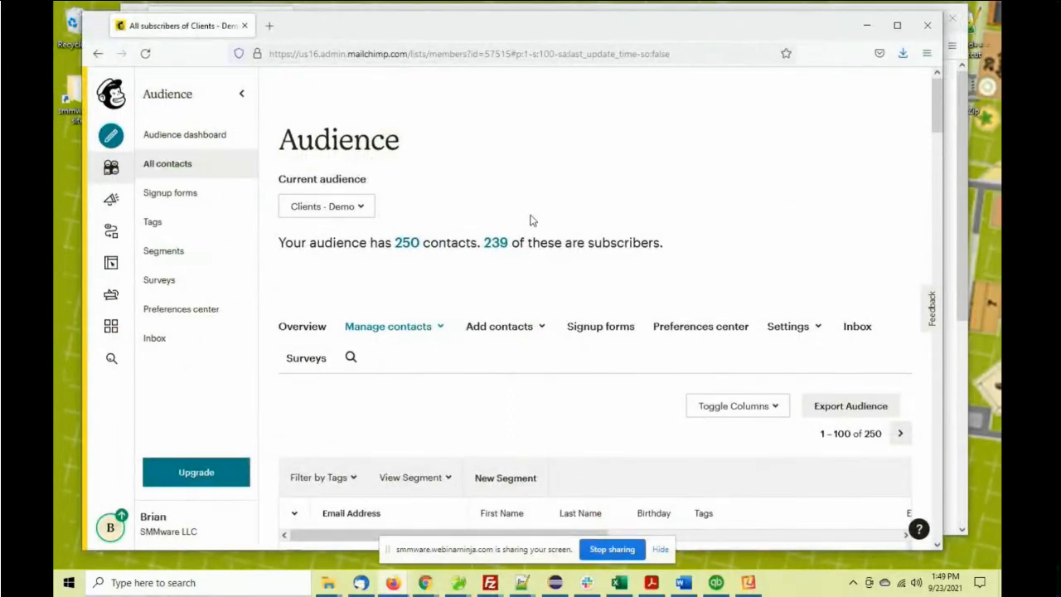
- Examine the Clients - Demo contacts and their tags, then list the other available audiences
scroll(532, 221, "down", 4)
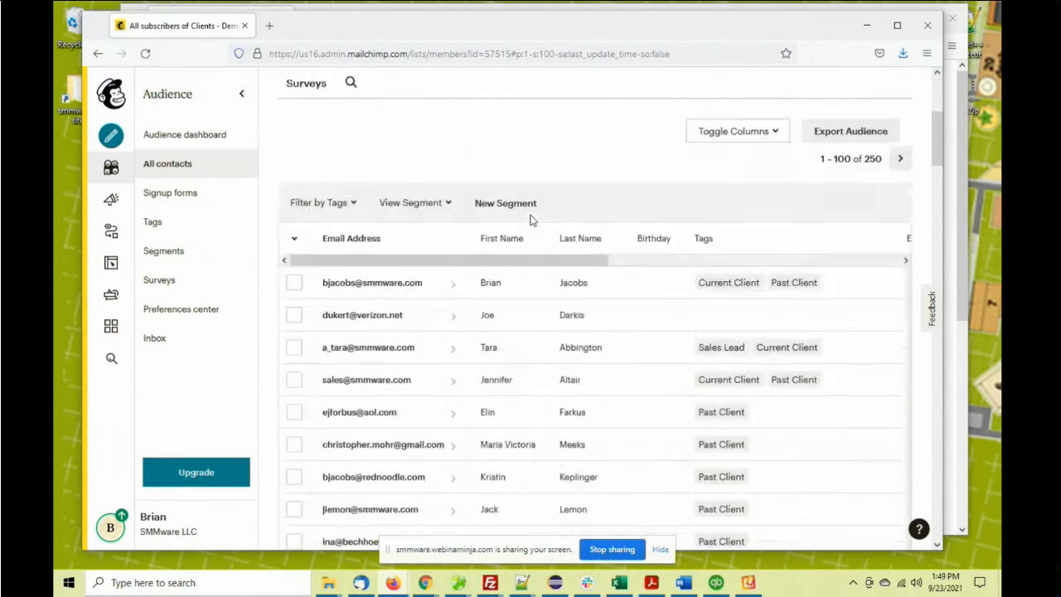
scroll(580, 257, "down", 1)
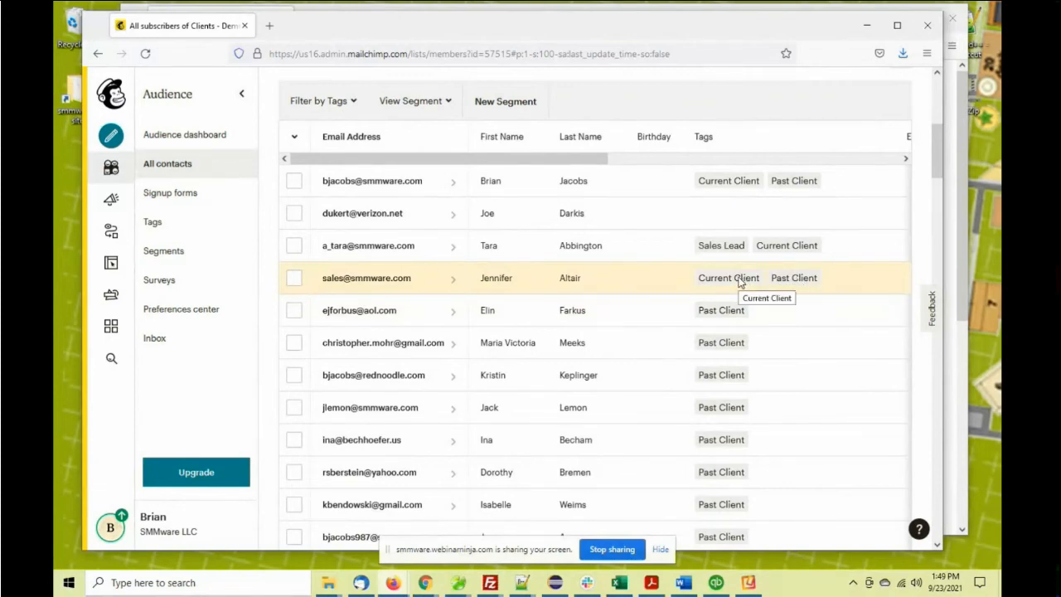
scroll(700, 325, "down", 3)
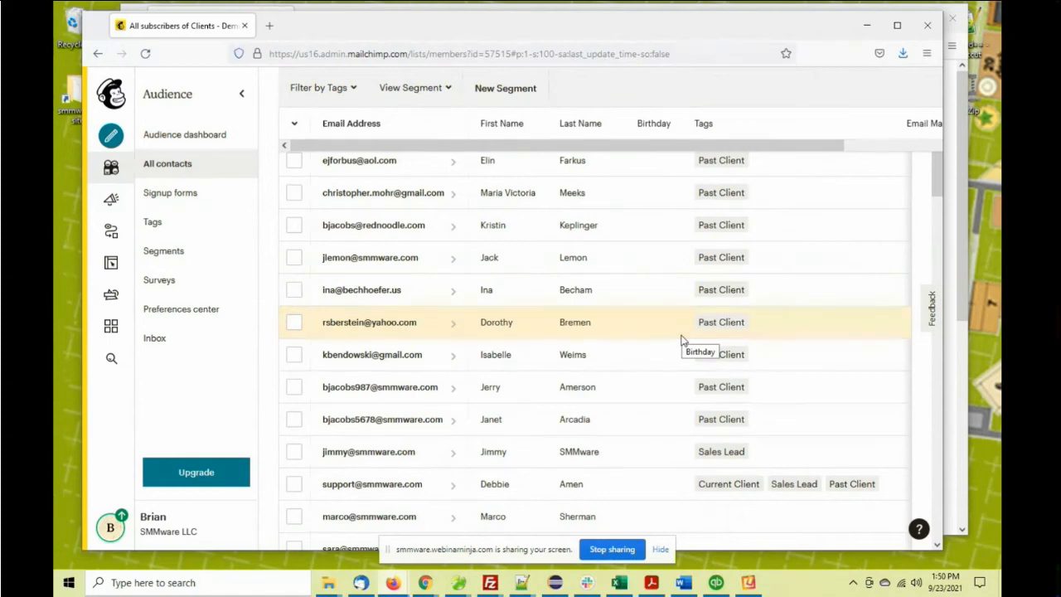
scroll(682, 340, "up", 10)
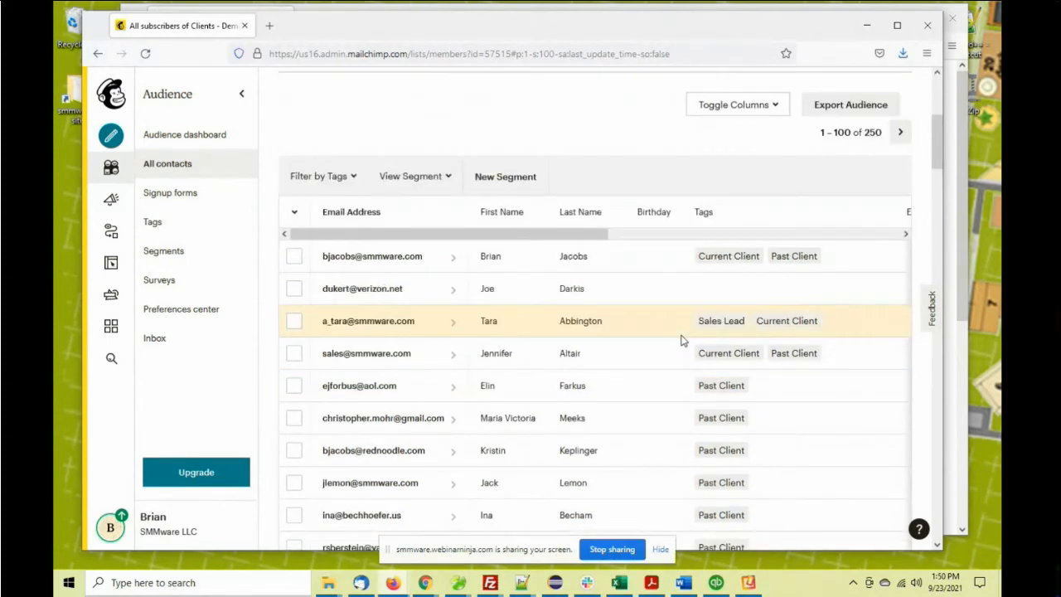
scroll(424, 254, "up", 3)
left_click(356, 207)
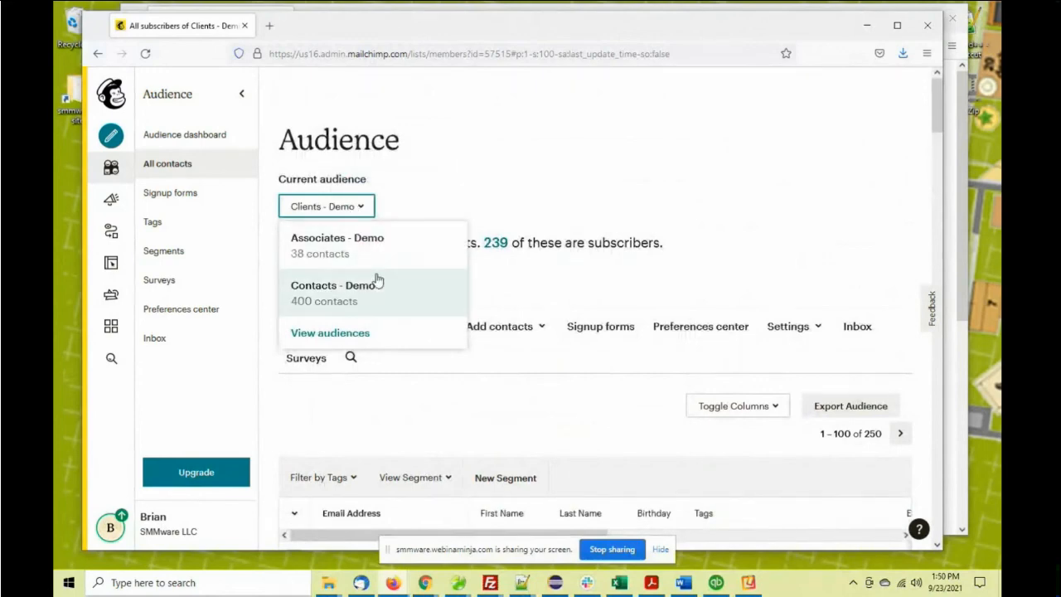
- Switch the current audience to Contacts - Demo and examine its contacts' tags, widening the browser window to show more of them
left_click(377, 289)
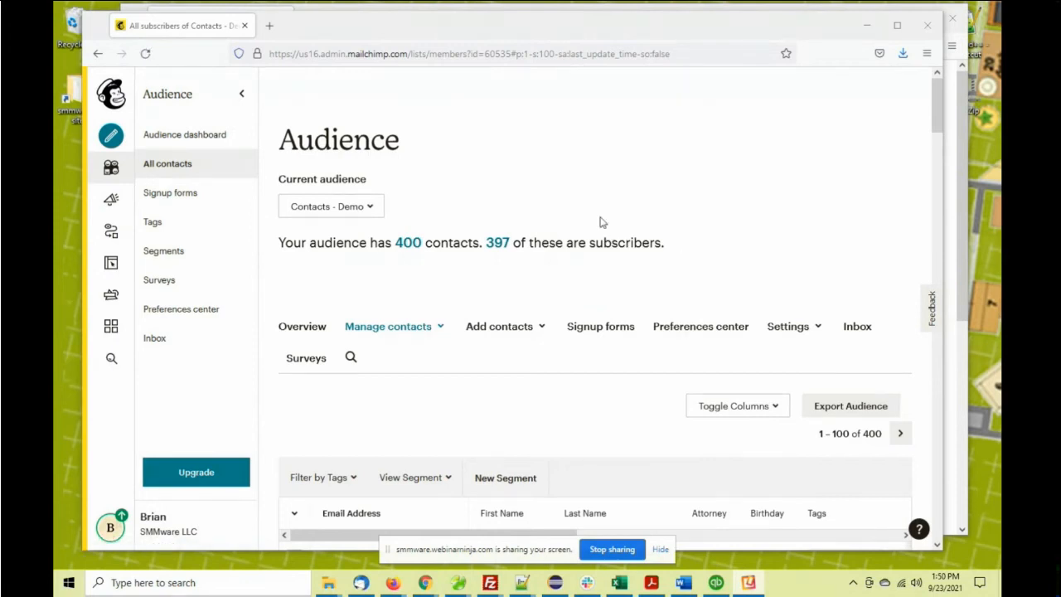
scroll(602, 222, "down", 3)
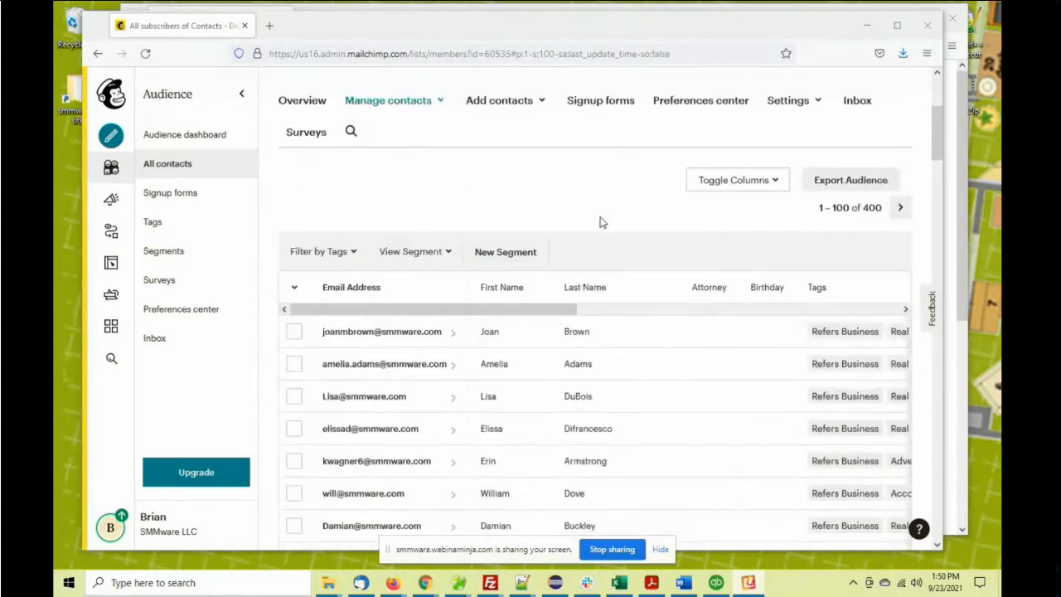
scroll(602, 222, "down", 1)
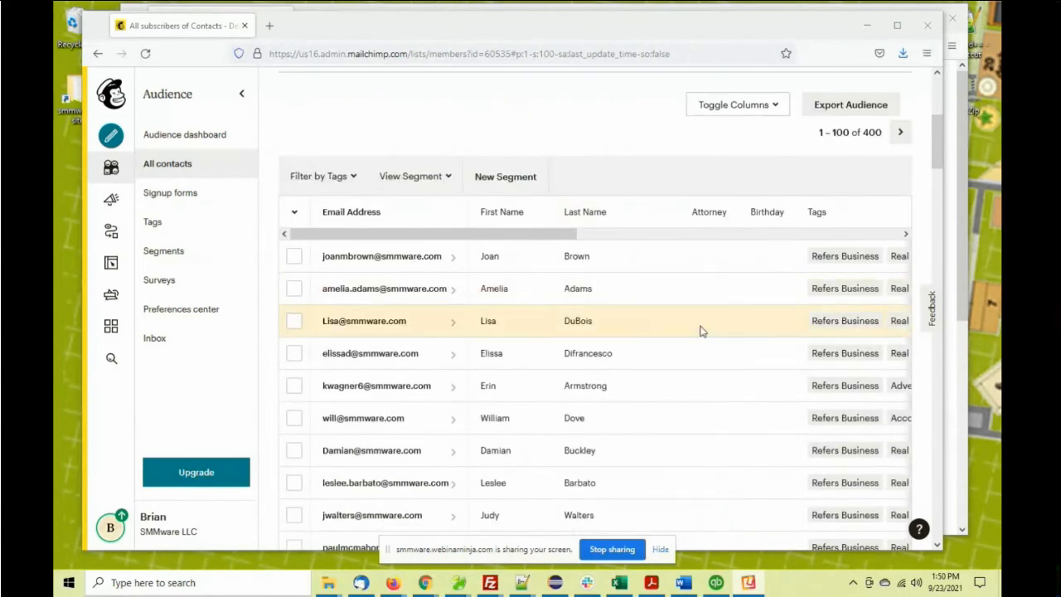
scroll(522, 452, "down", 1)
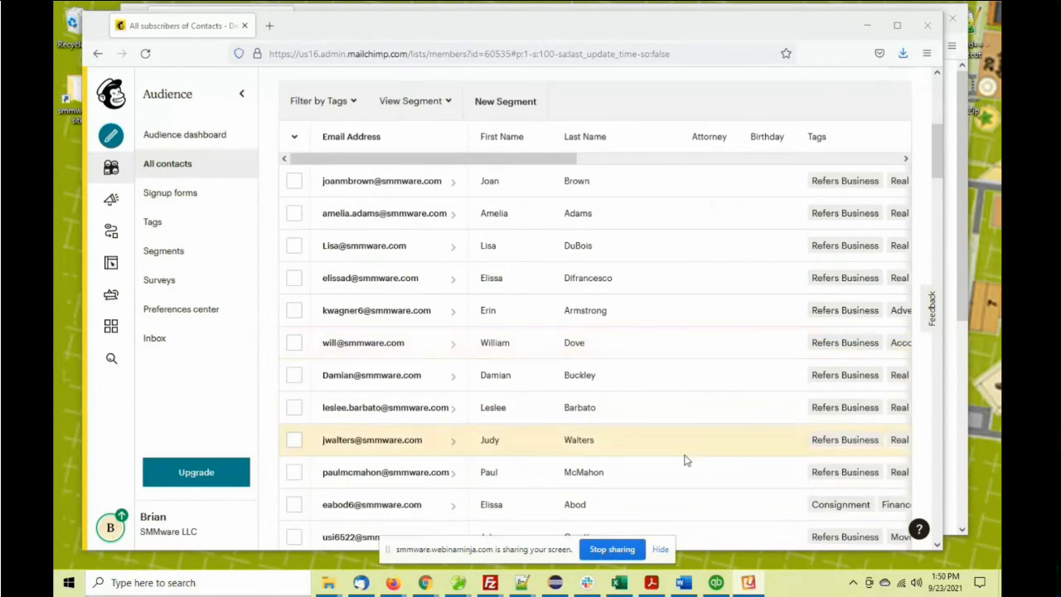
left_click_drag(469, 29, 471, 10)
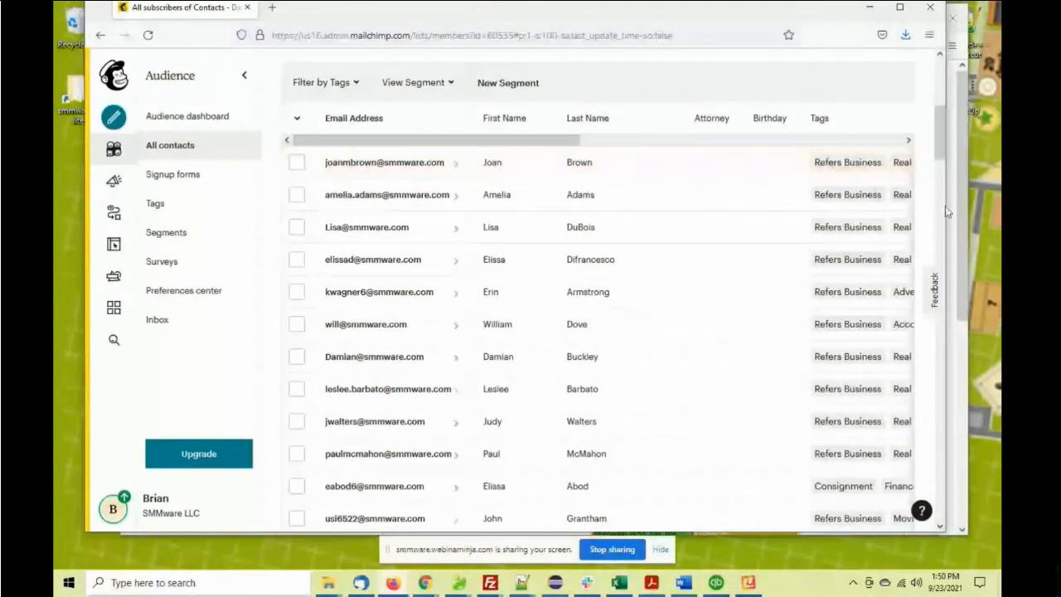
left_click_drag(949, 203, 984, 203)
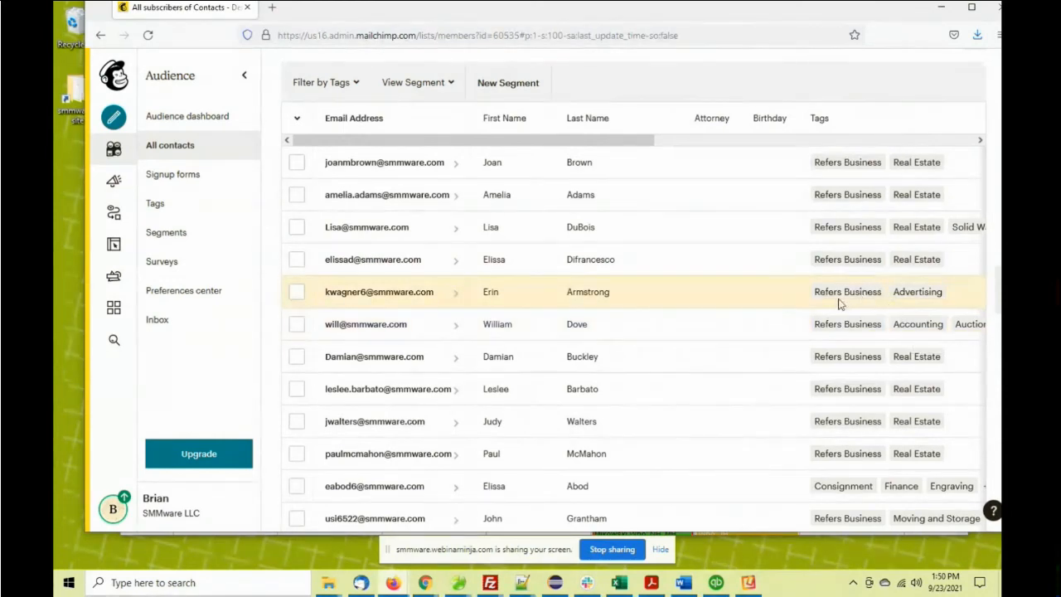
scroll(845, 327, "down", 2)
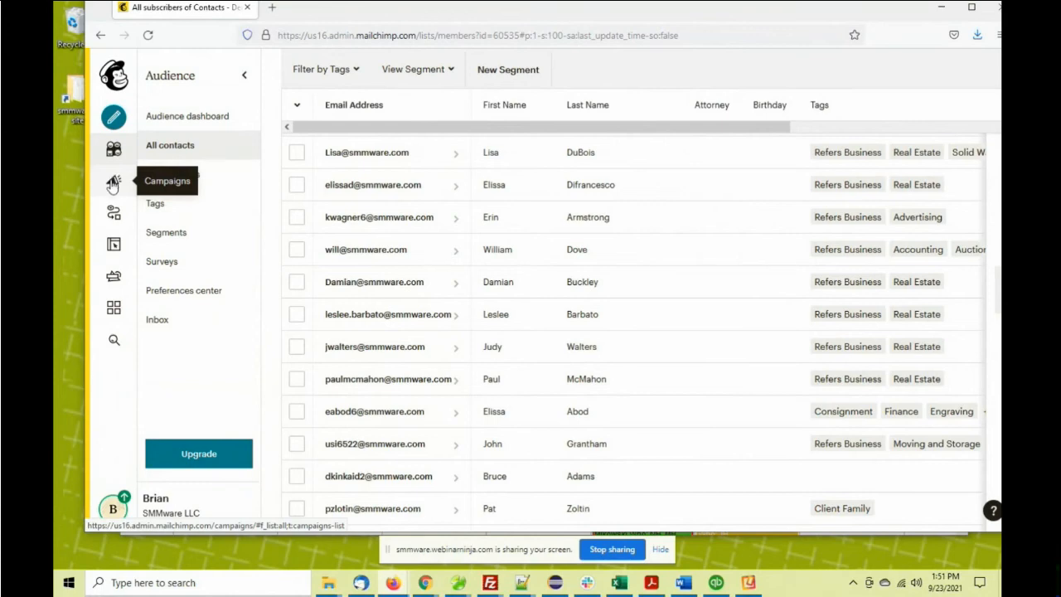
- Open the My Journeys list in Mailchimp's automations
left_click(113, 213)
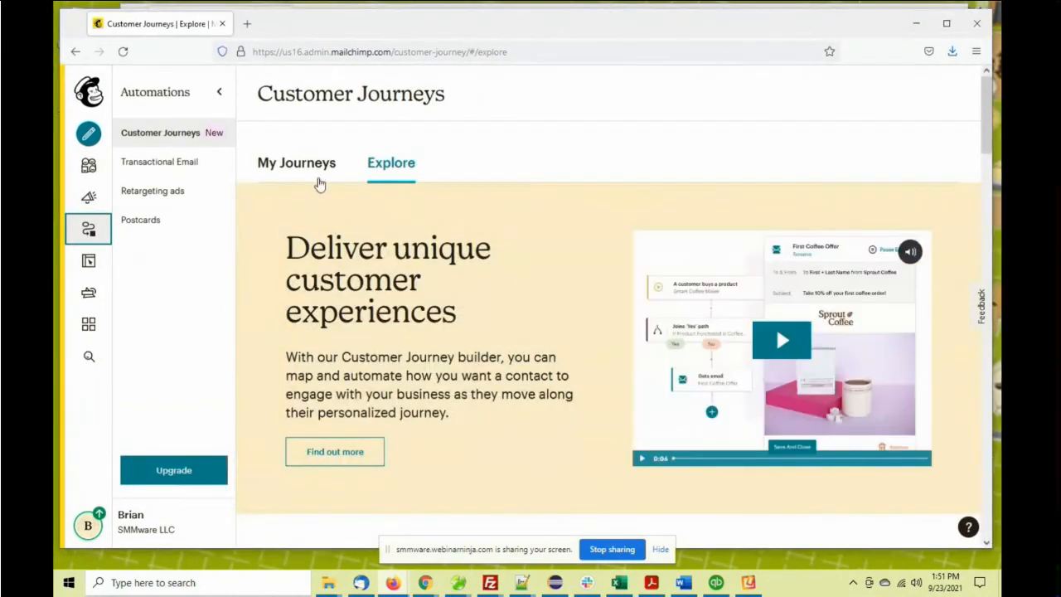
left_click(310, 166)
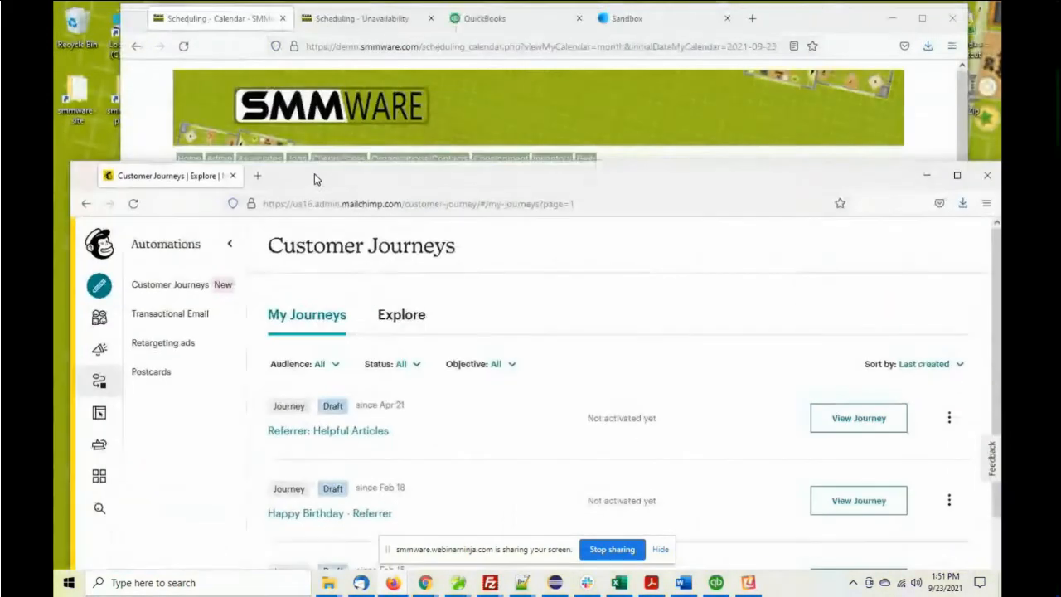
- Move the Mailchimp window aside, switch to SMMware and open the associates' Training Documents page
left_click_drag(303, 23, 314, 174)
left_click(170, 77)
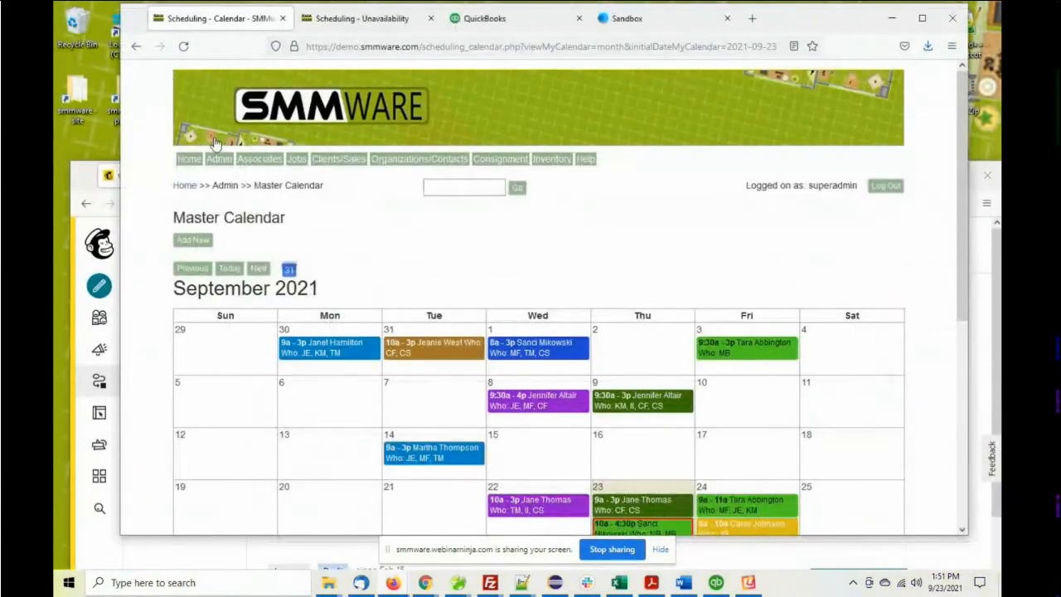
mouse_move(246, 168)
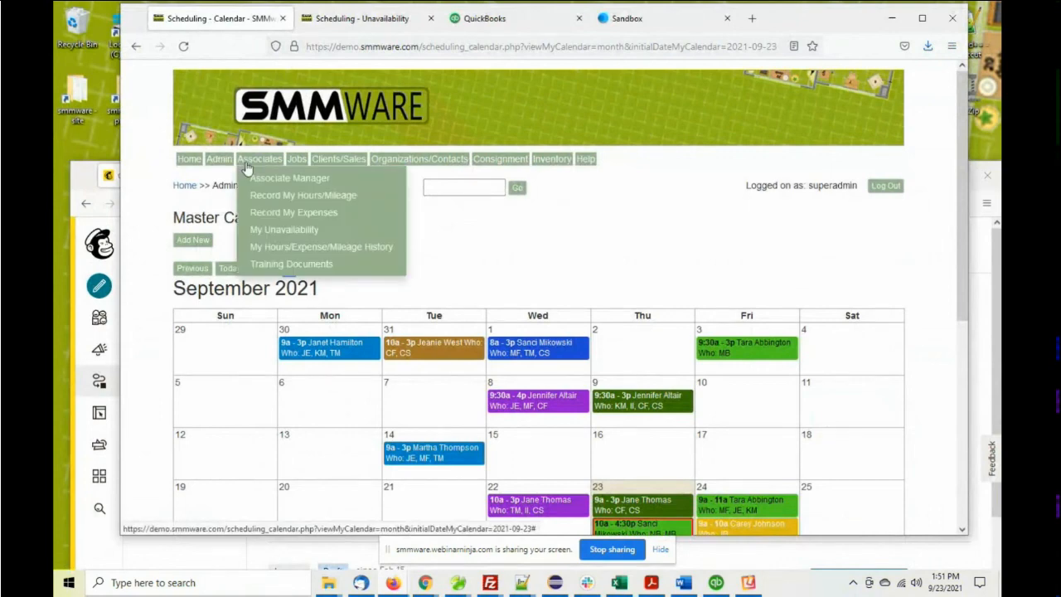
left_click(315, 264)
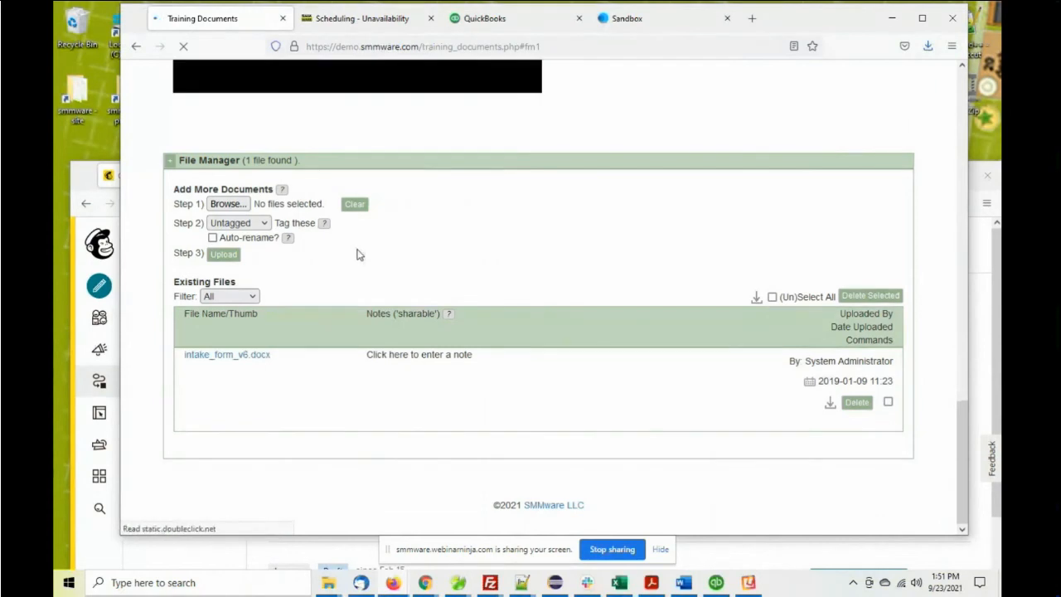
- Examine the training videos about desktop icons for iPhone and Android users
scroll(359, 255, "up", 6)
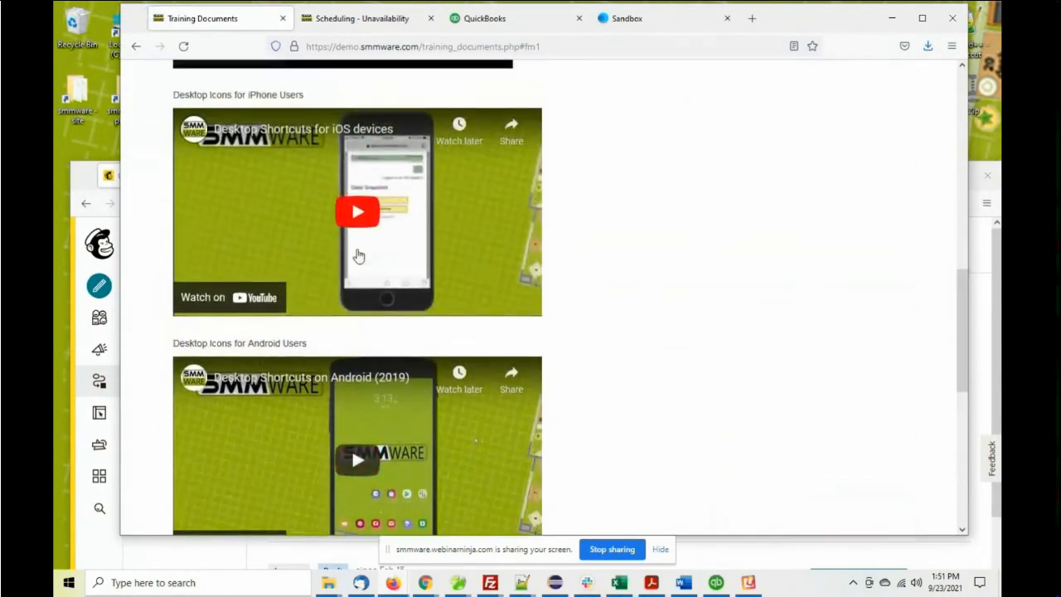
scroll(375, 253, "up", 1)
scroll(375, 253, "up", 1)
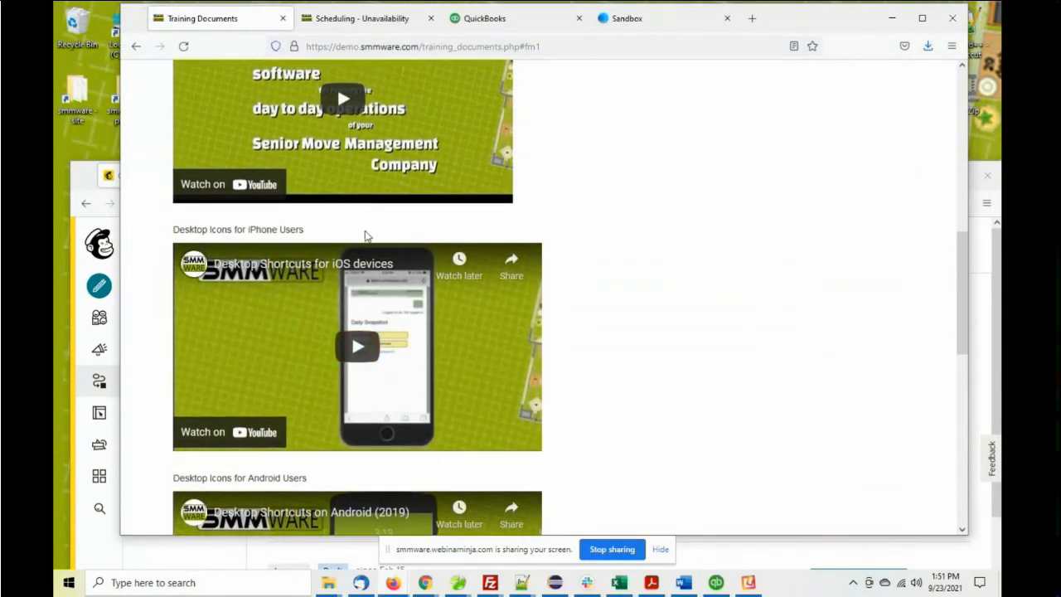
scroll(369, 249, "up", 1)
scroll(368, 238, "down", 1)
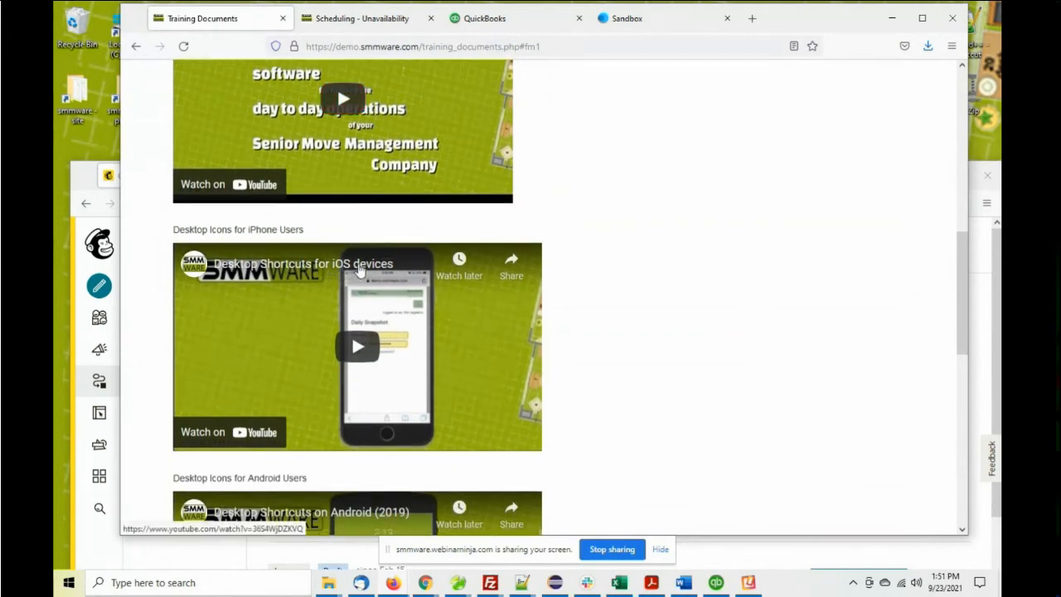
scroll(358, 270, "down", 2)
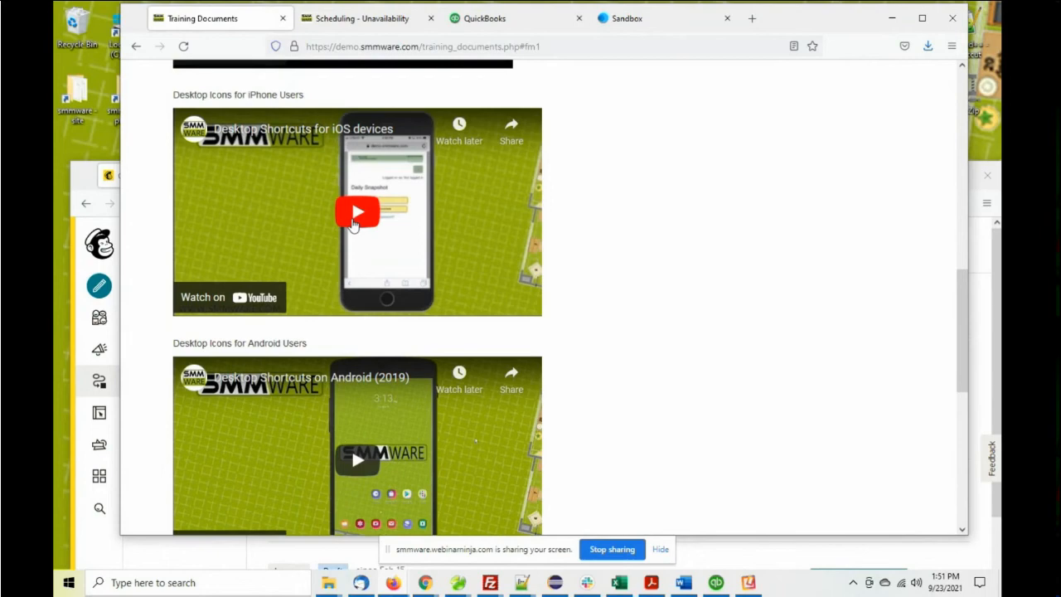
scroll(285, 324, "down", 1)
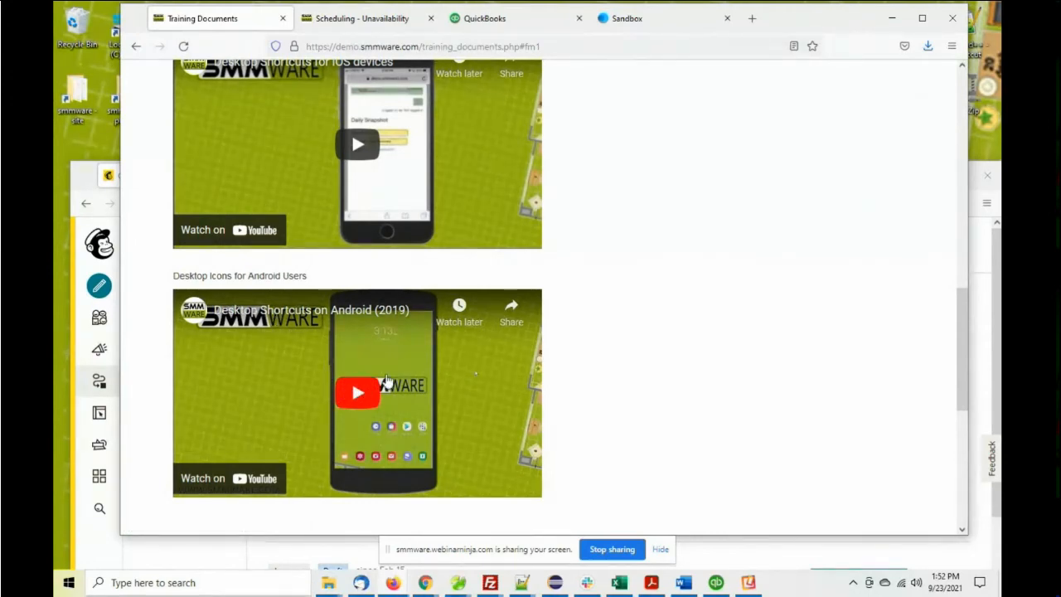
scroll(357, 315, "up", 2)
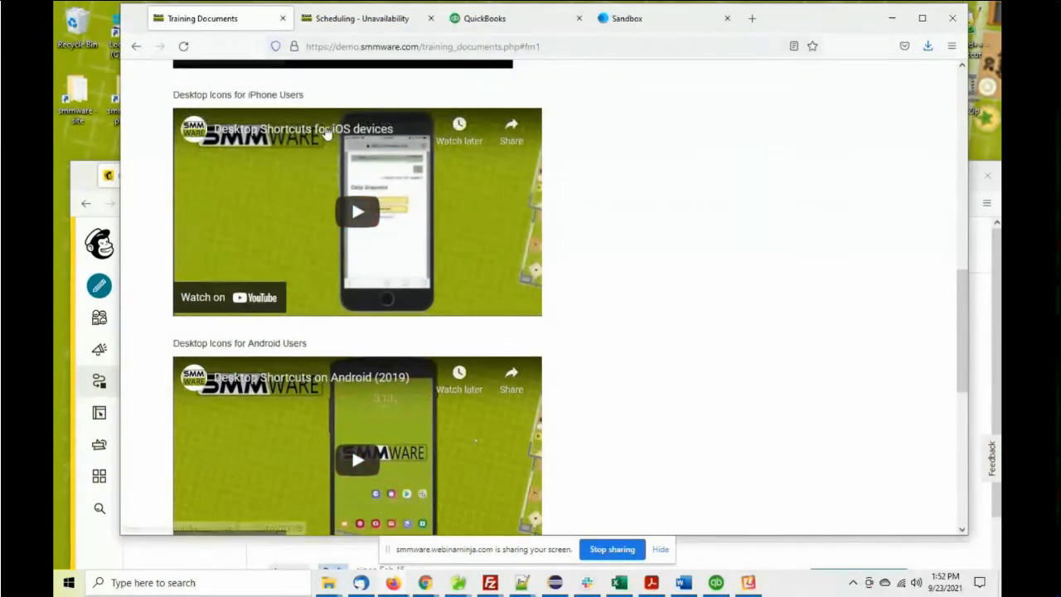
- Switch back to Mailchimp, view the flow of the Thanks for Attending Our Seminar journey, and return to the My Journeys list
left_click_drag(88, 175, 78, 32)
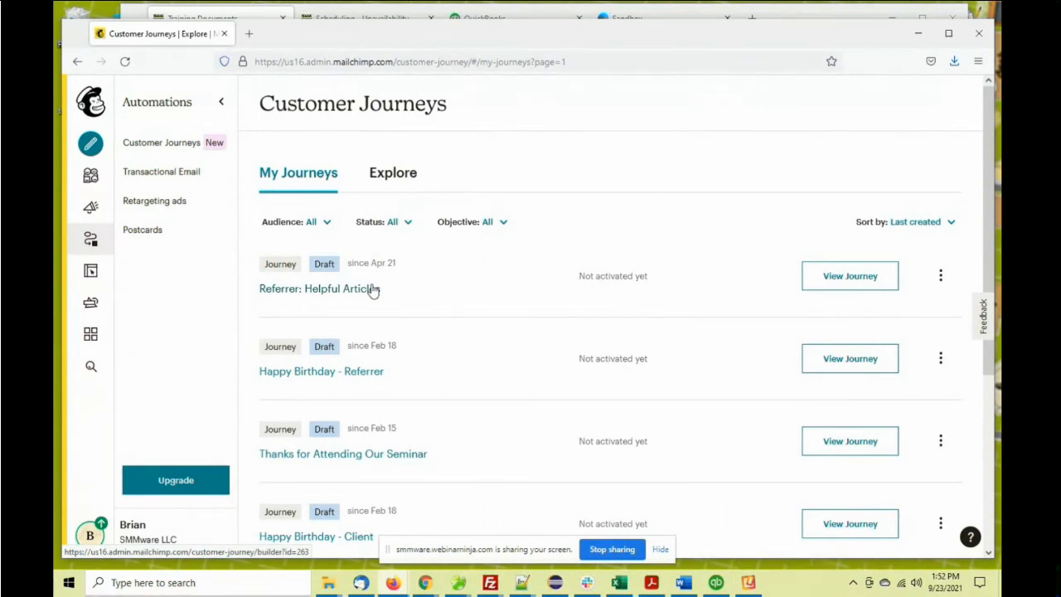
scroll(355, 308, "down", 1)
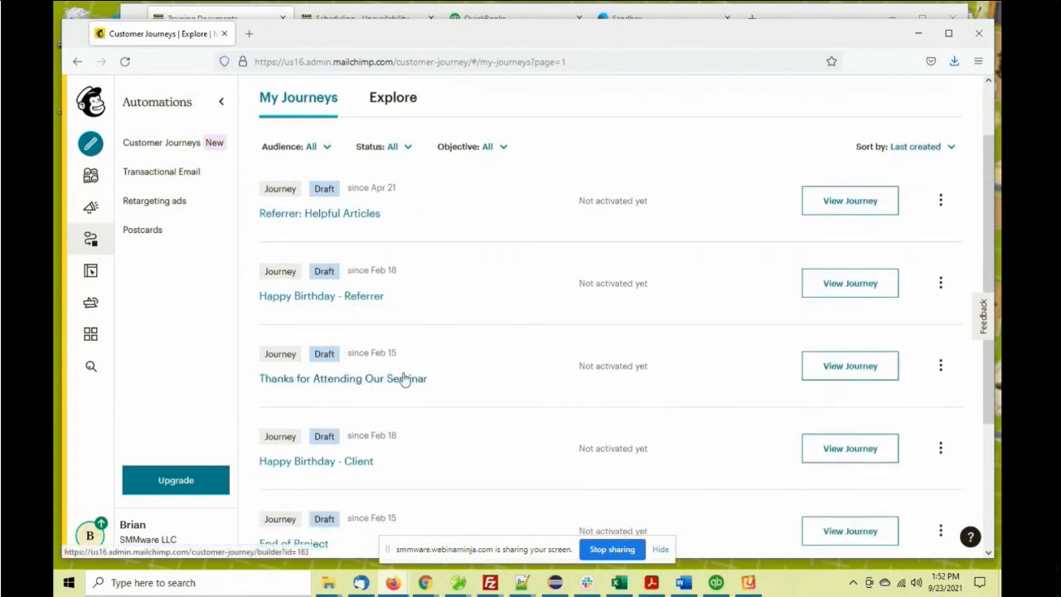
left_click(832, 373)
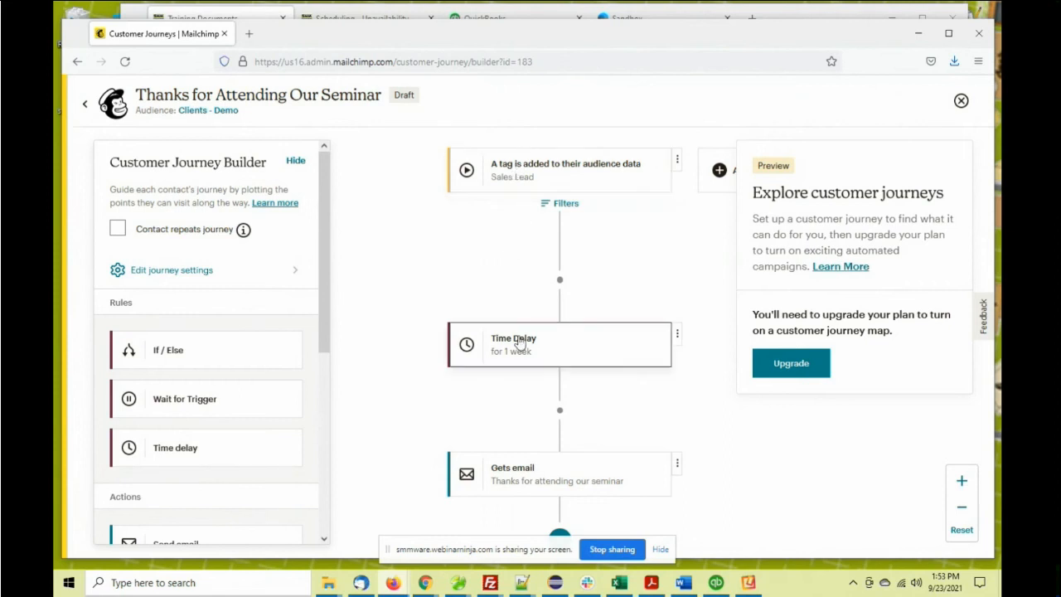
scroll(514, 369, "down", 1)
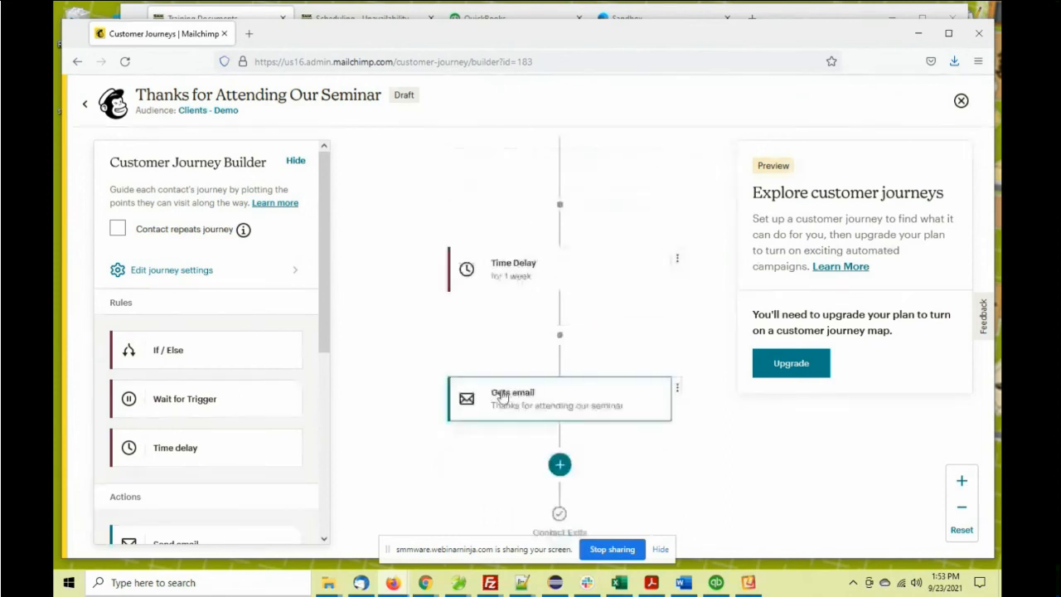
scroll(493, 346, "down", 2)
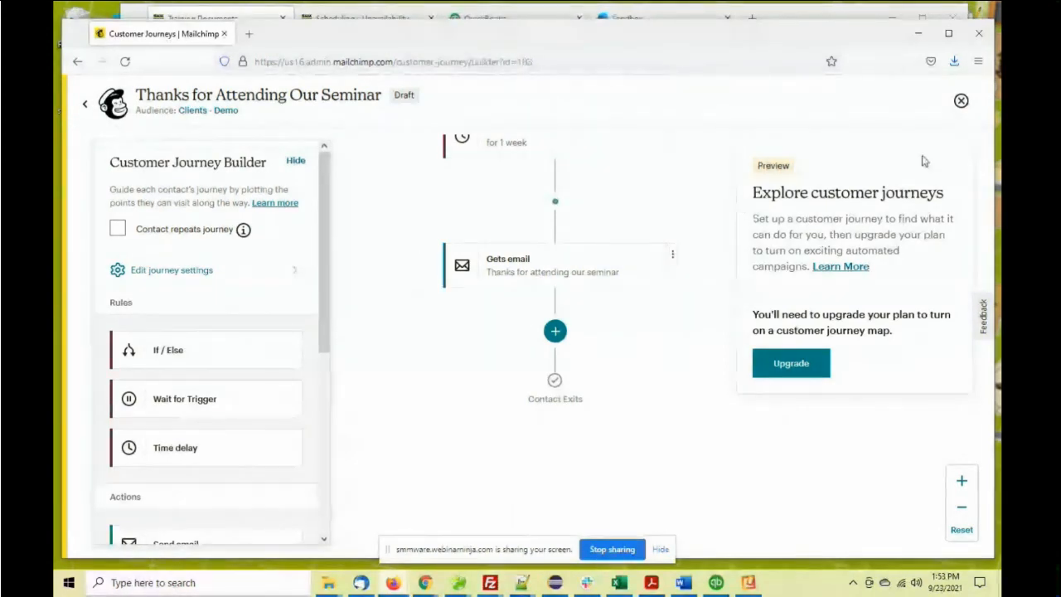
left_click(961, 100)
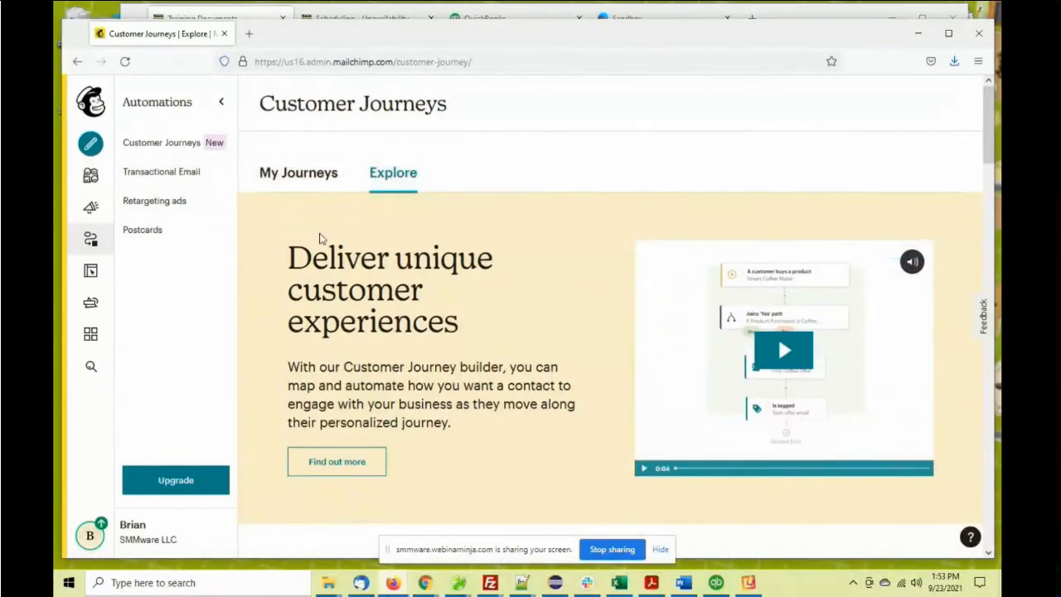
left_click(308, 174)
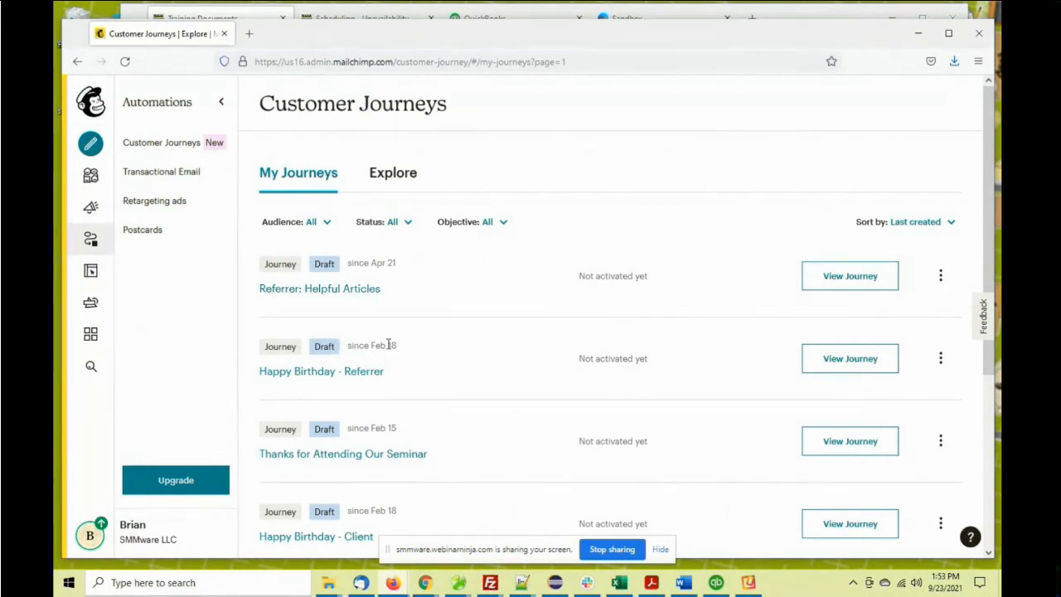
- View Mailchimp's Campaigns page and the recurring postcard automation, then return to Customer Journeys without creating a campaign
left_click(90, 238)
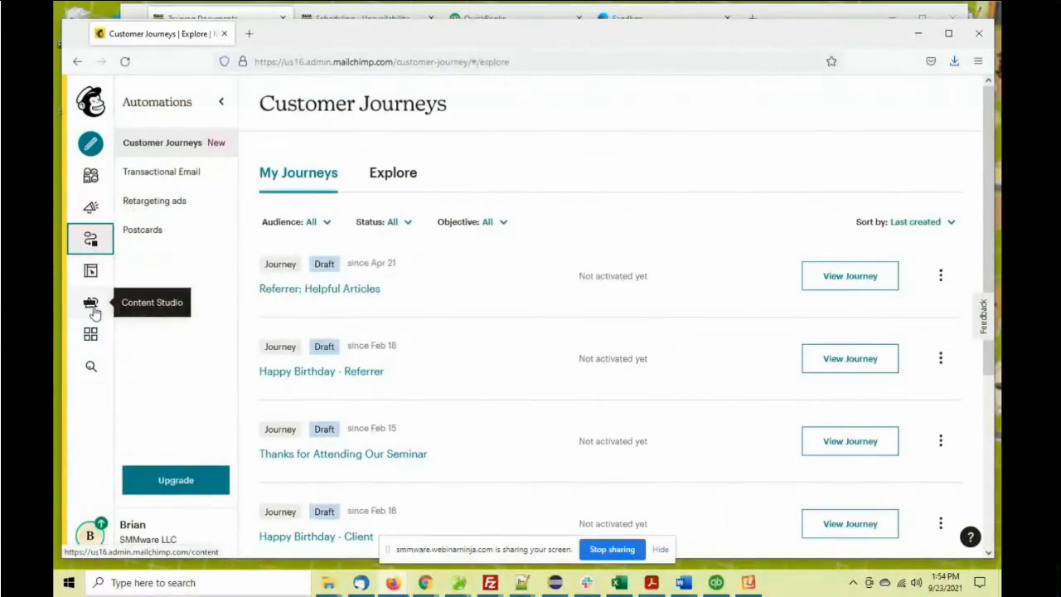
left_click(91, 207)
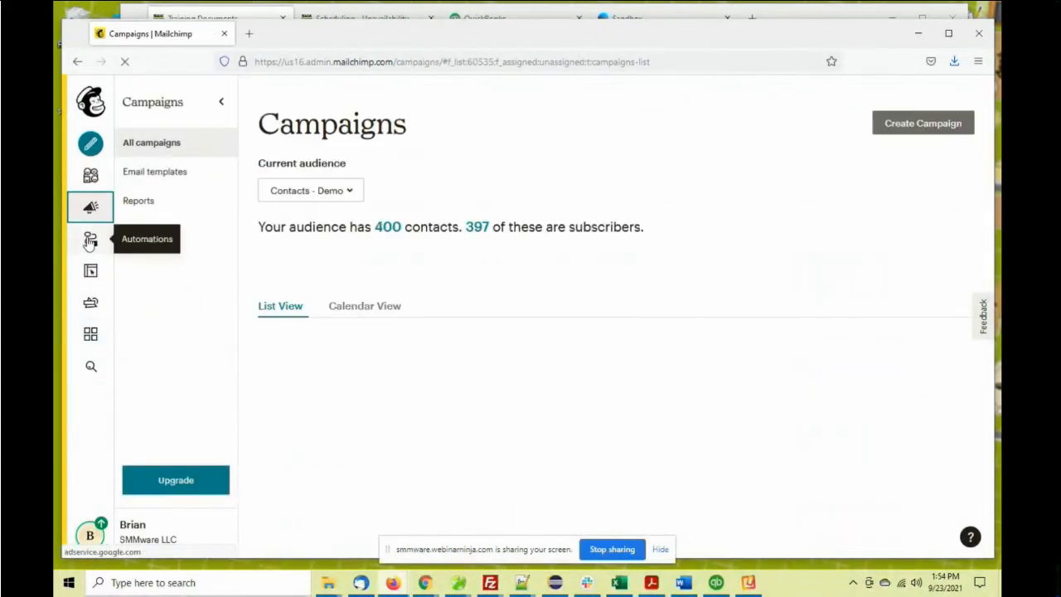
left_click(91, 241)
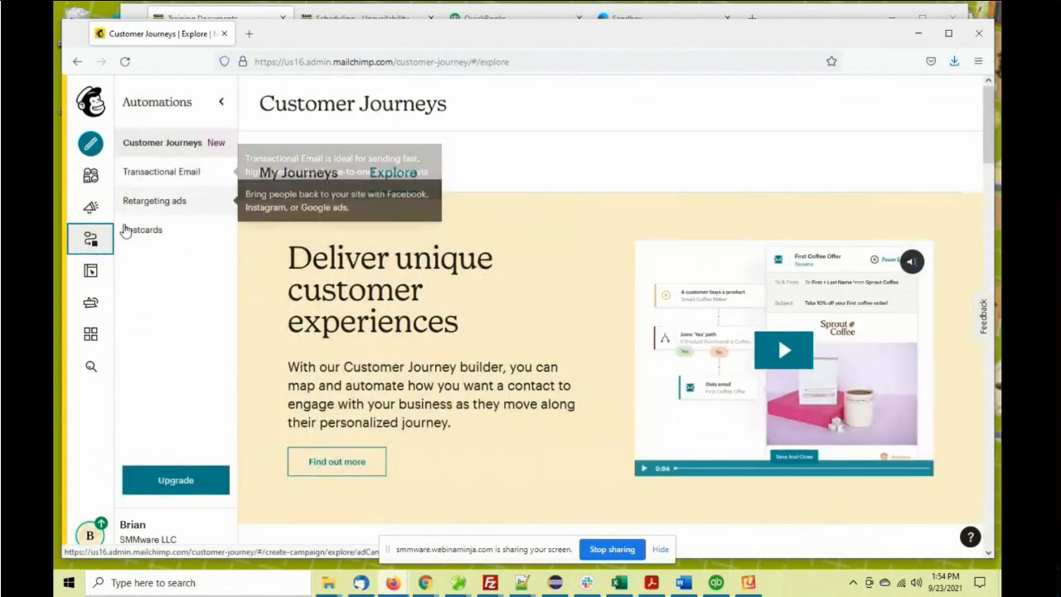
left_click(139, 237)
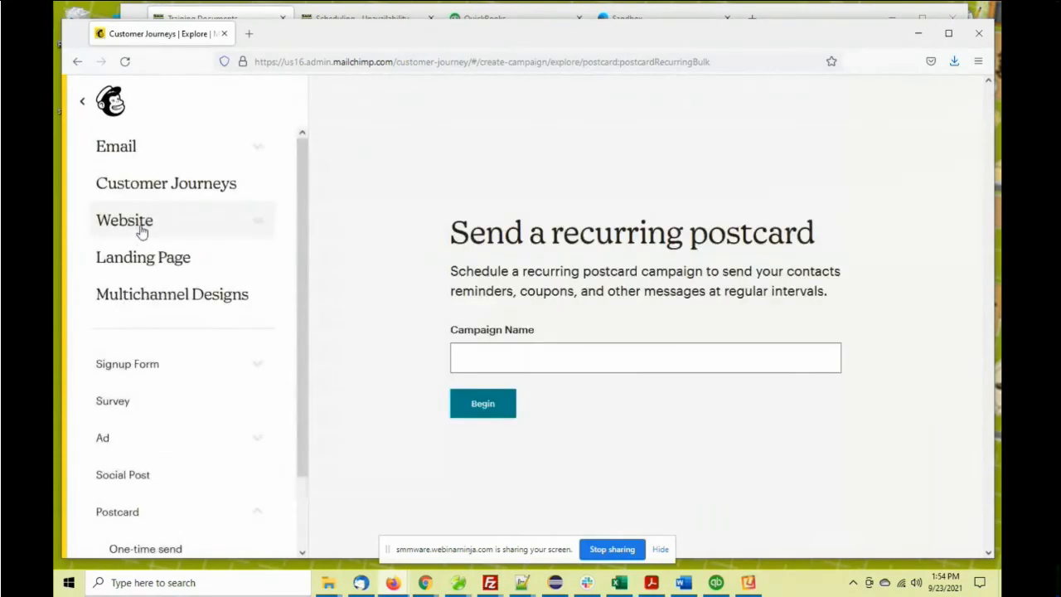
left_click(83, 104)
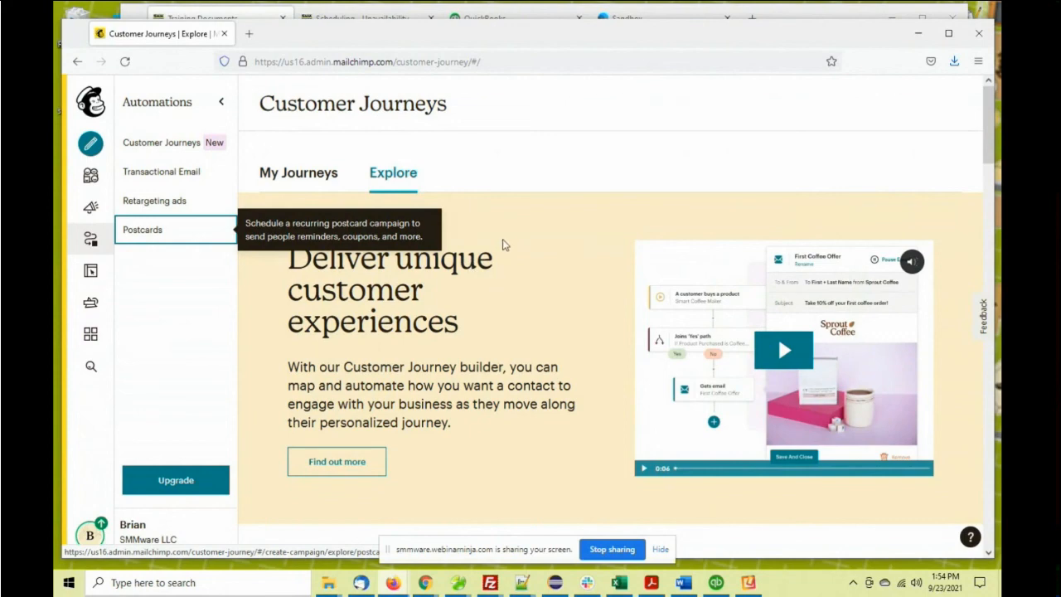
- Minimize the Mailchimp window and open the Record My Hours/Mileage page in SMMware
left_click(918, 37)
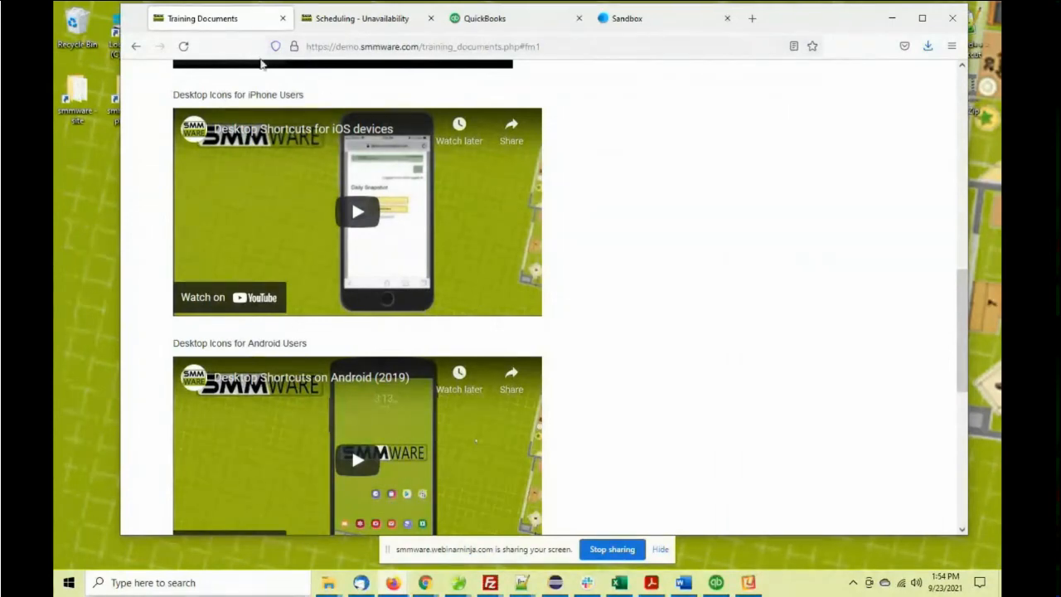
scroll(480, 253, "up", 3)
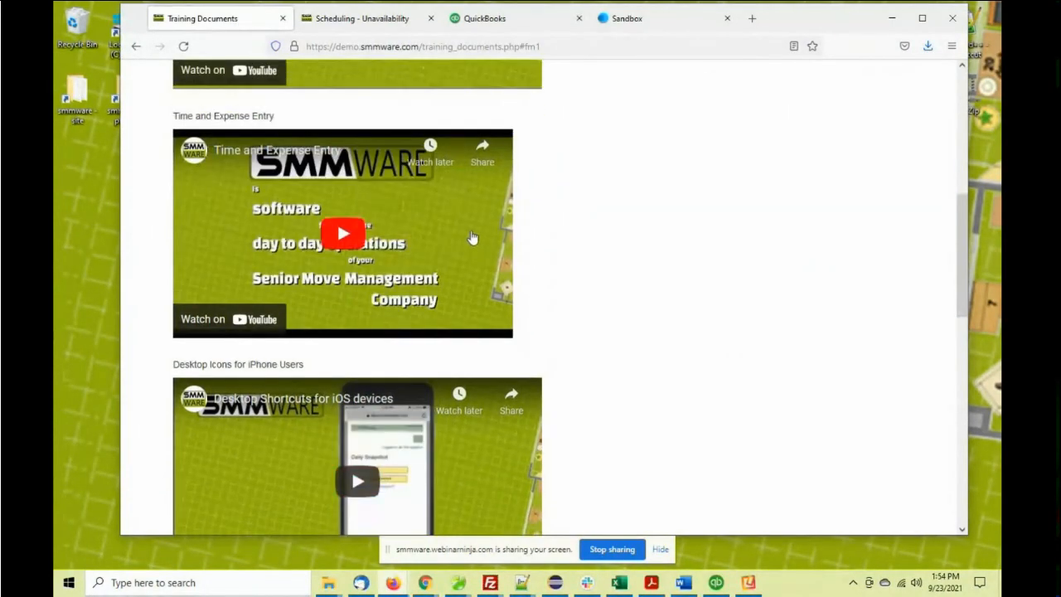
scroll(474, 242, "up", 5)
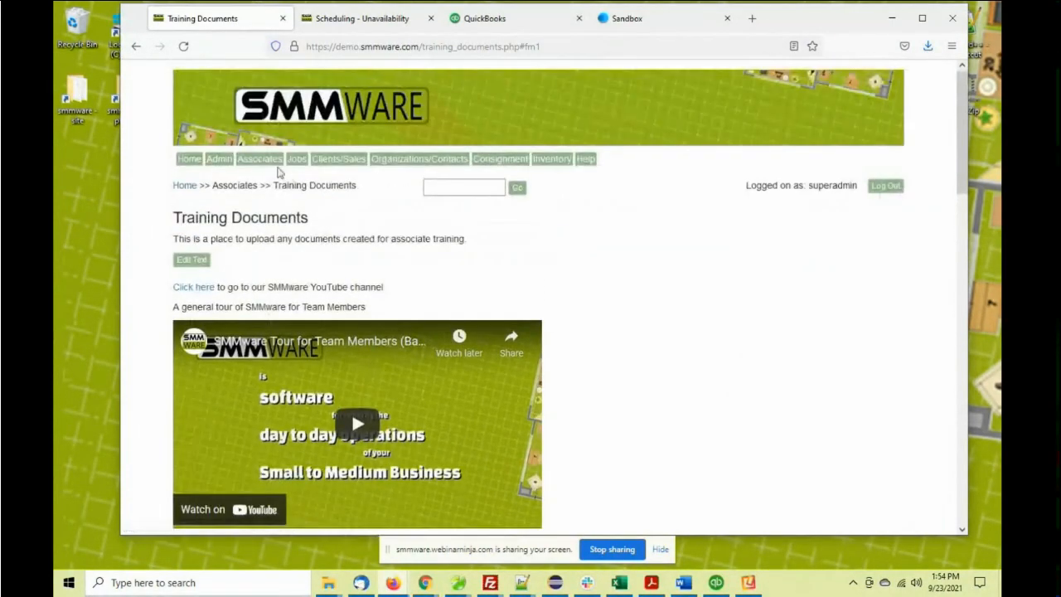
mouse_move(265, 164)
left_click(283, 196)
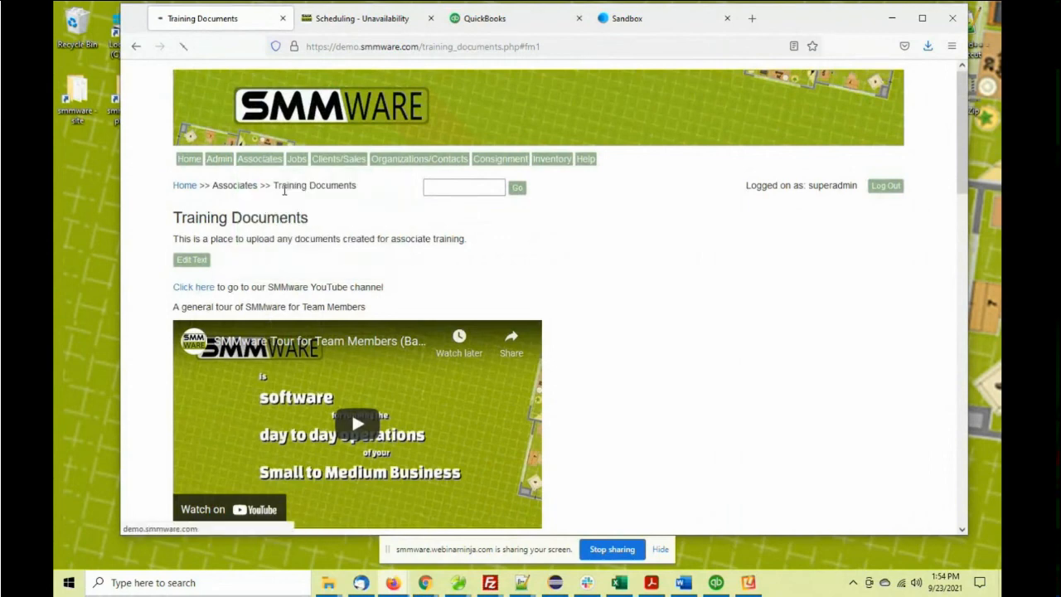
- Open My Hours/Expense/Mileage History and filter it to associate ID 36 for all jobs, billable set to Both
mouse_move(265, 162)
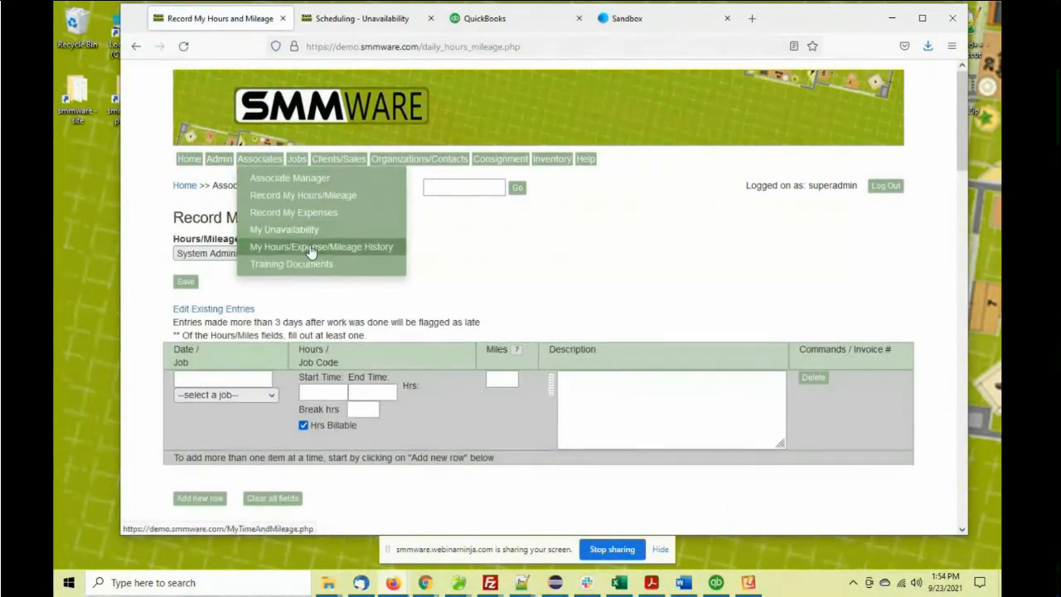
left_click(315, 247)
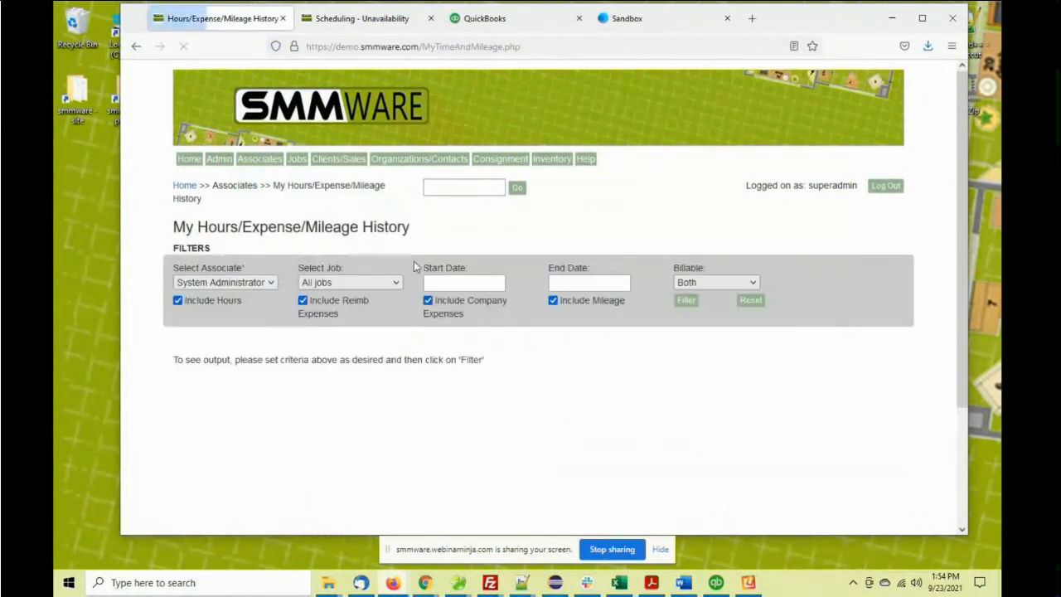
left_click(261, 282)
left_click(238, 335)
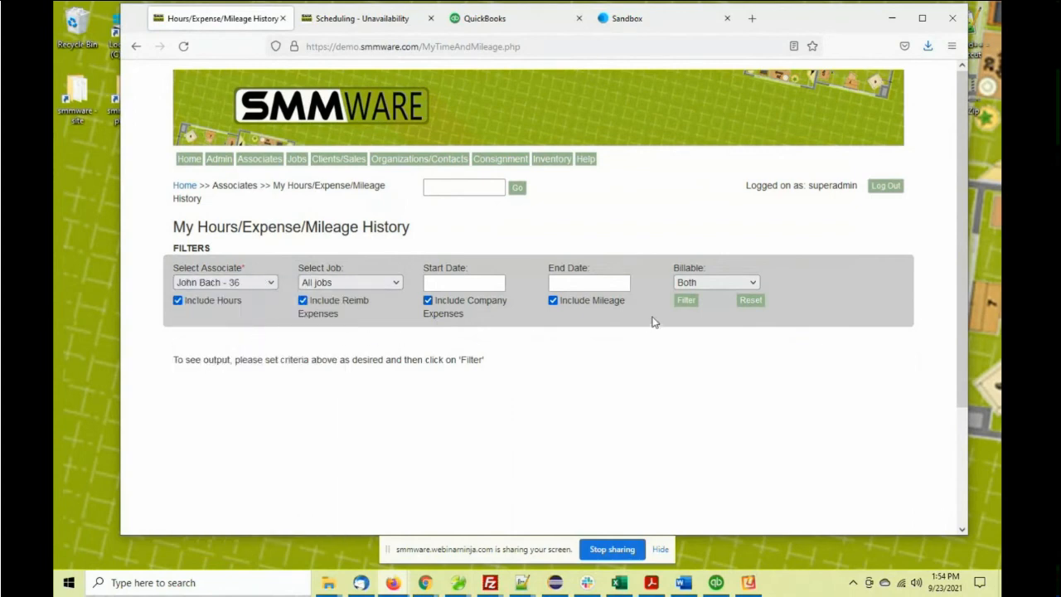
left_click(685, 301)
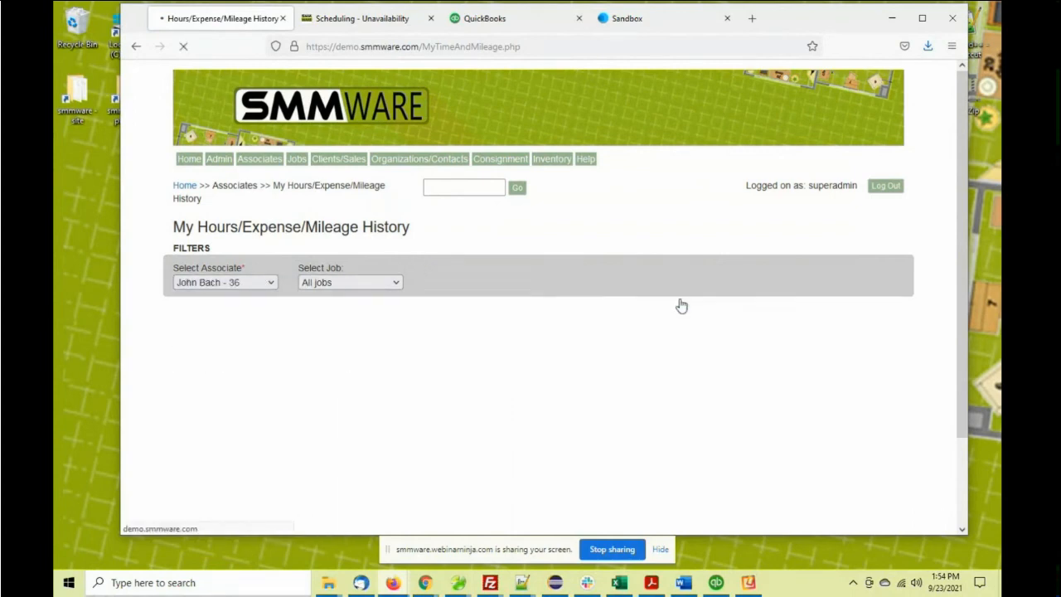
- Copy the 08/11/20 Inventorying hours entry of the Organizing job to QuickBooks Online and check the copy results
scroll(522, 311, "down", 3)
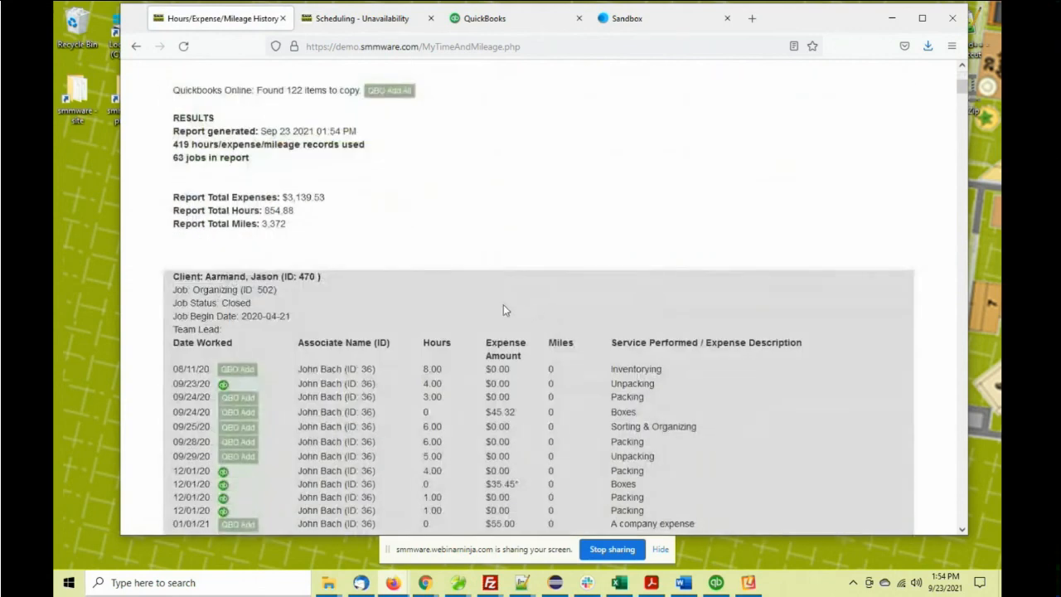
scroll(298, 352, "down", 1)
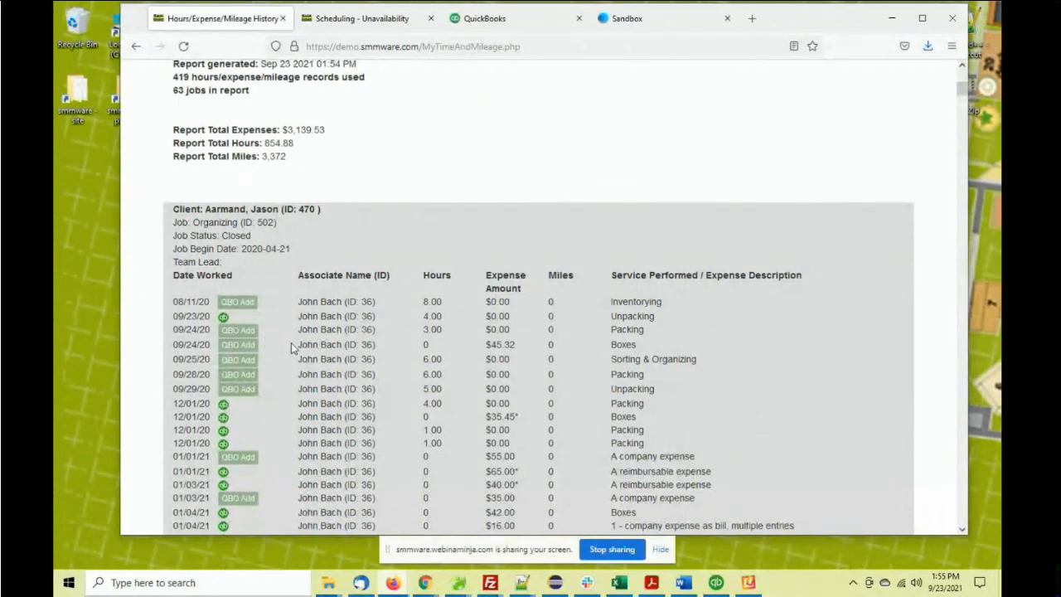
scroll(291, 342, "up", 5)
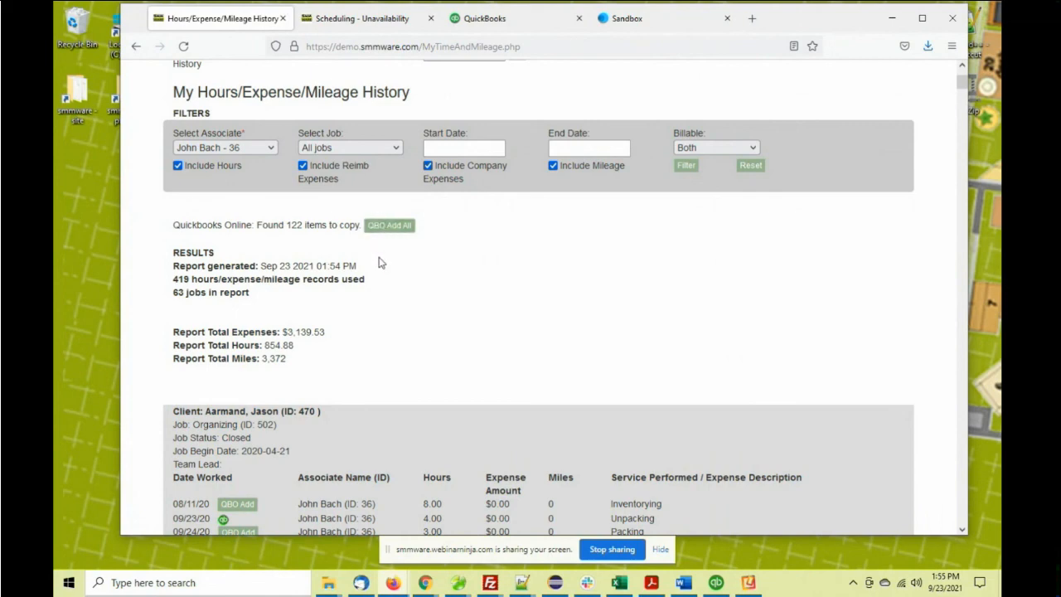
scroll(381, 262, "down", 5)
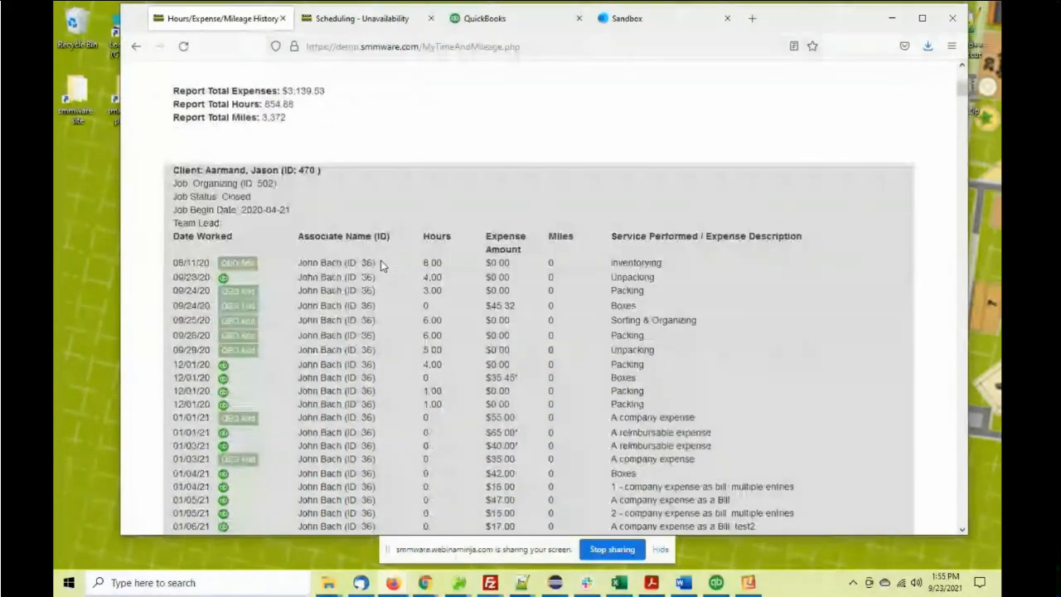
scroll(381, 262, "down", 1)
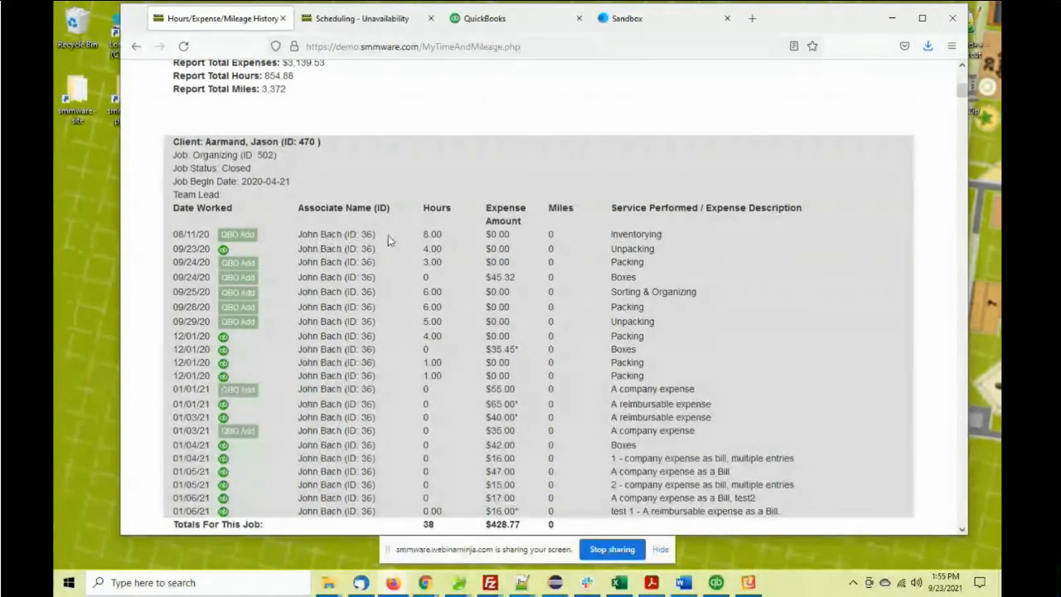
left_click(239, 235)
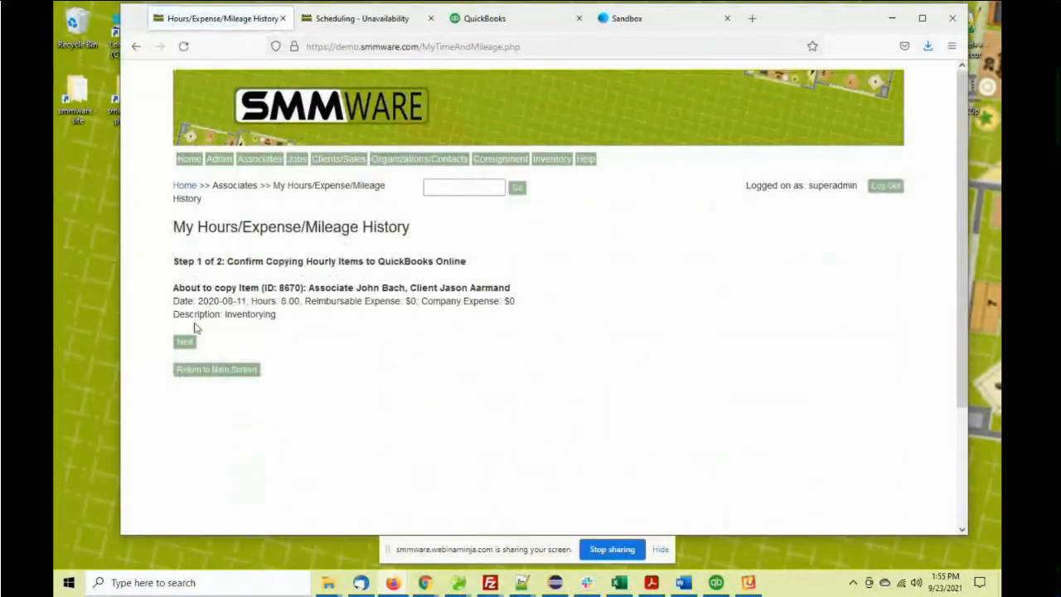
left_click(186, 342)
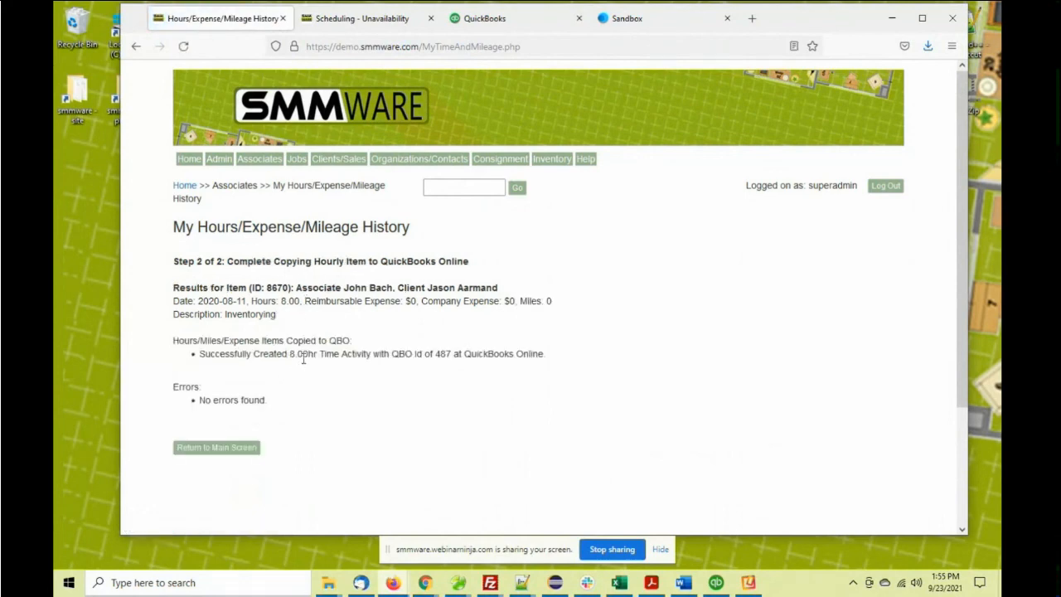
left_click_drag(207, 354, 306, 351)
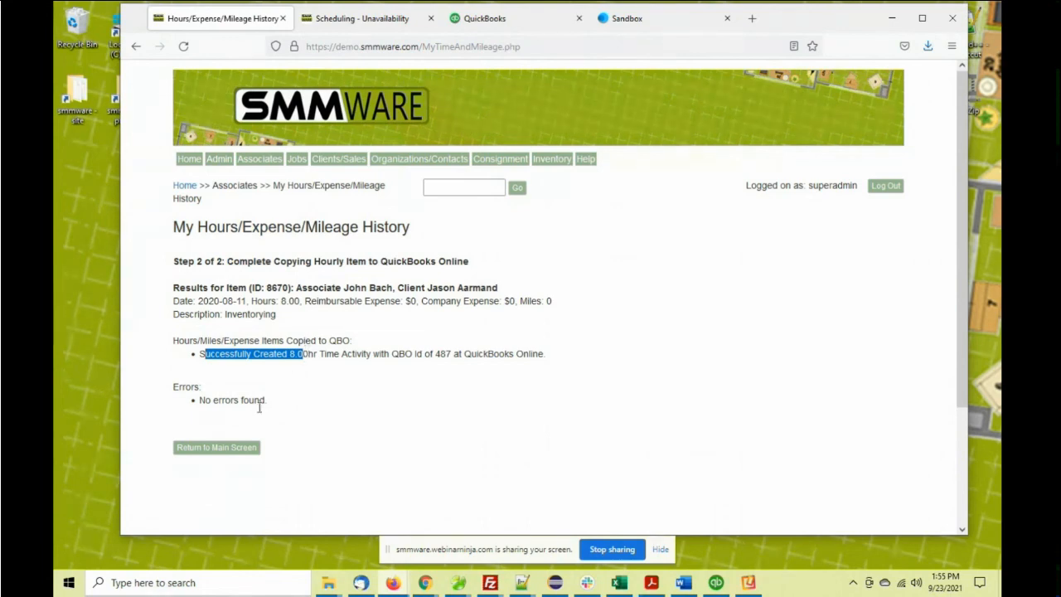
- Try to open the SMMware_Demo_2_US sandbox company in QuickBooks and close the sign-in pages
left_click(488, 20)
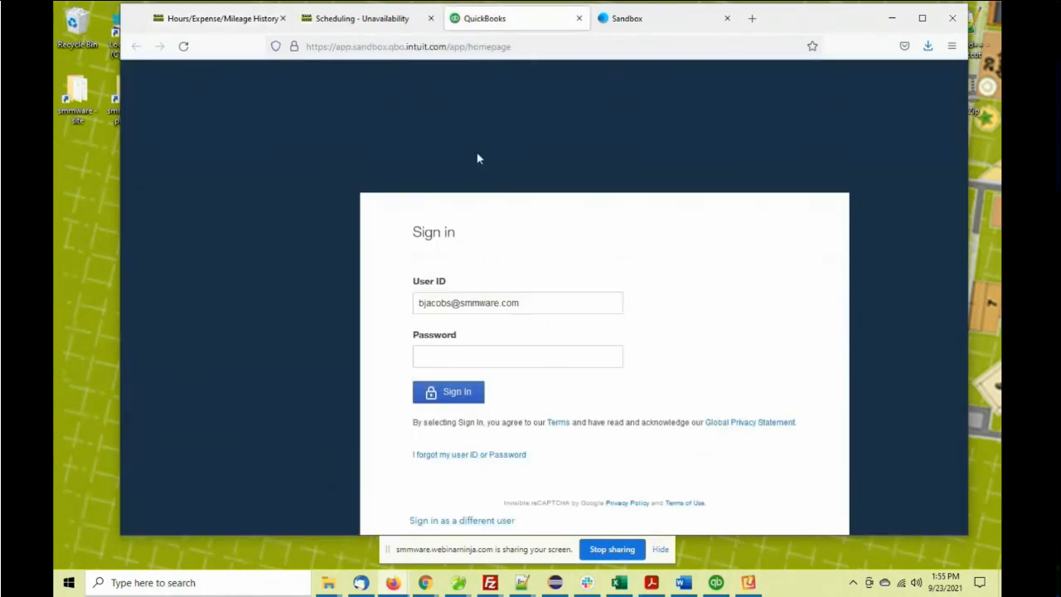
left_click(452, 352)
left_click(462, 304)
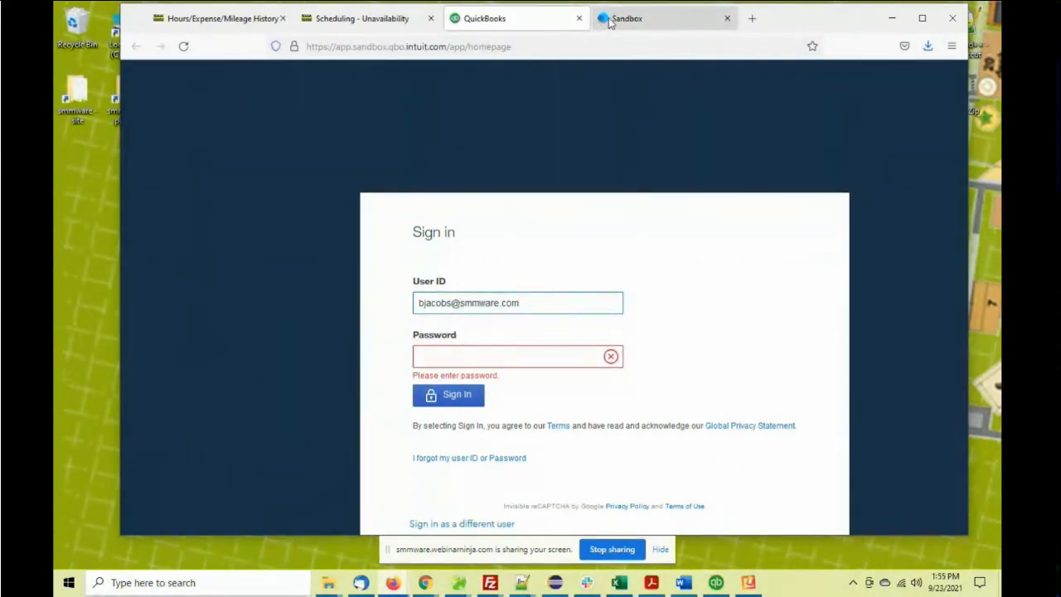
left_click(579, 18)
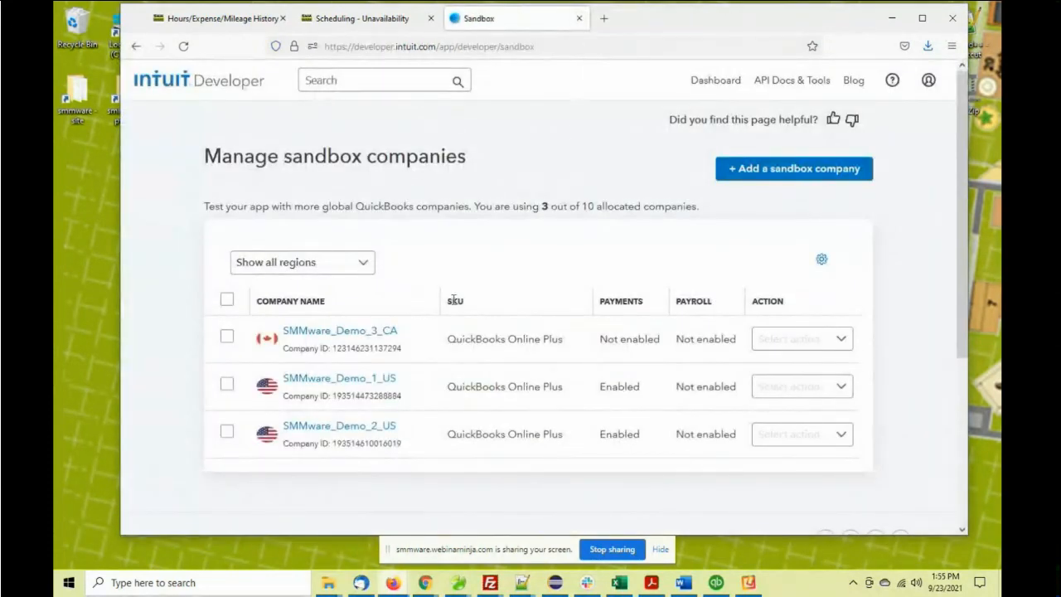
left_click(311, 427)
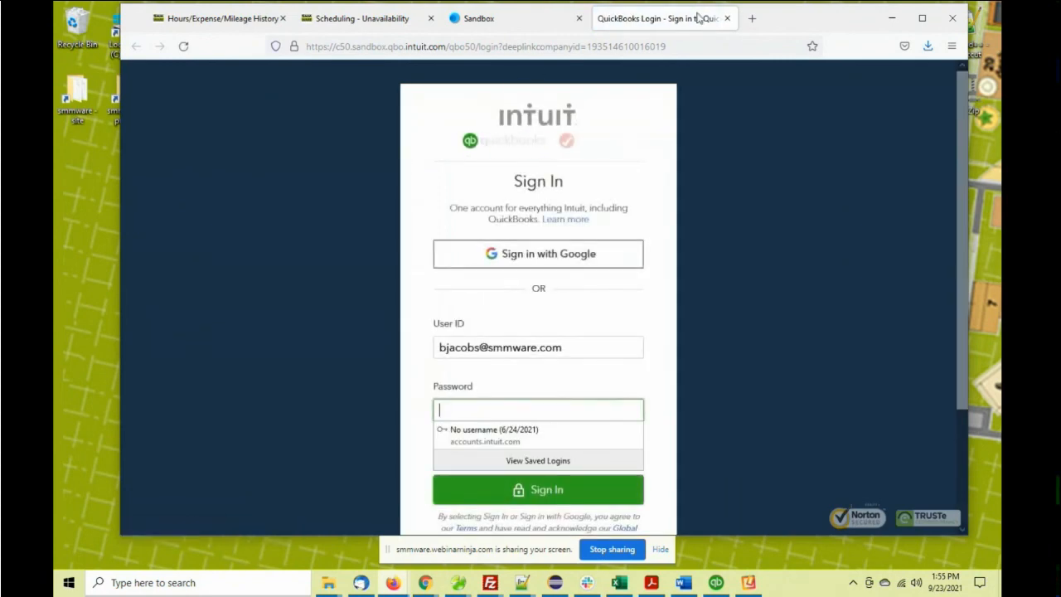
left_click(727, 18)
- Sign in to the Intuit developer account with the saved account password and open the SMMware_Demo_2_US sandbox company
mouse_move(757, 87)
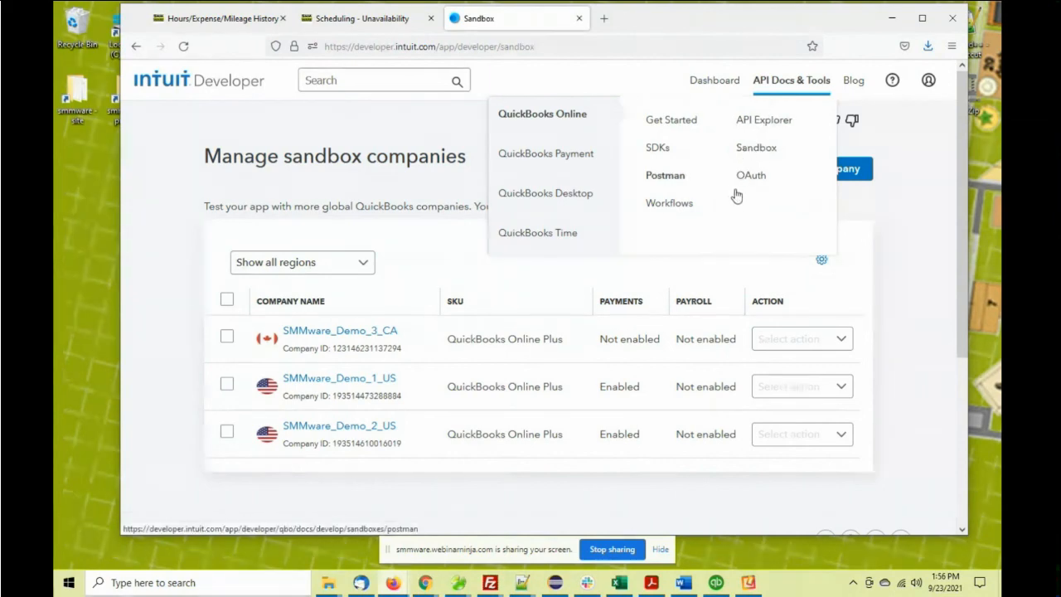
left_click(660, 148)
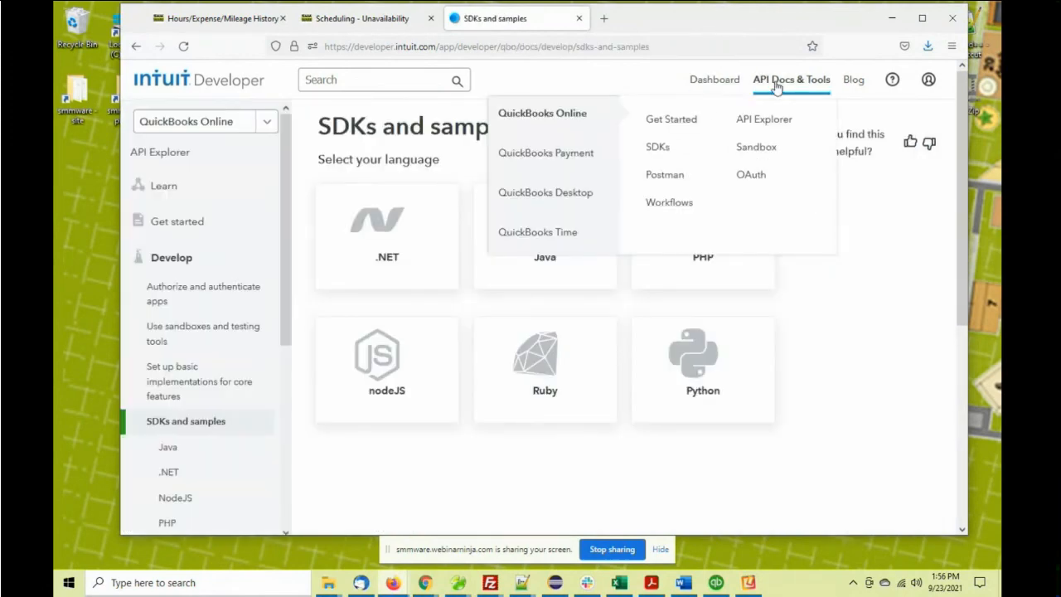
left_click(758, 149)
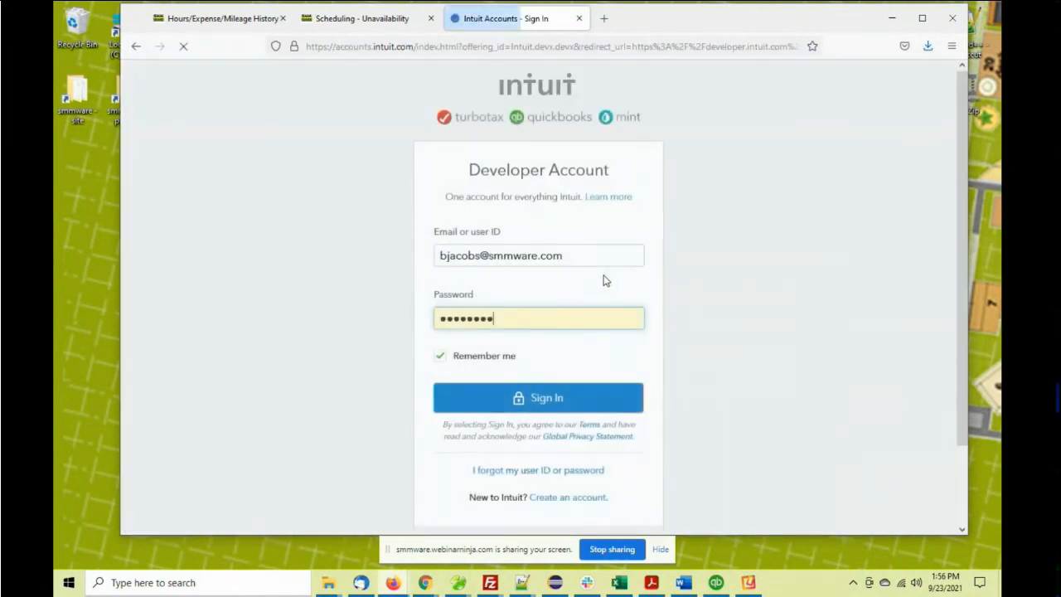
left_click(493, 404)
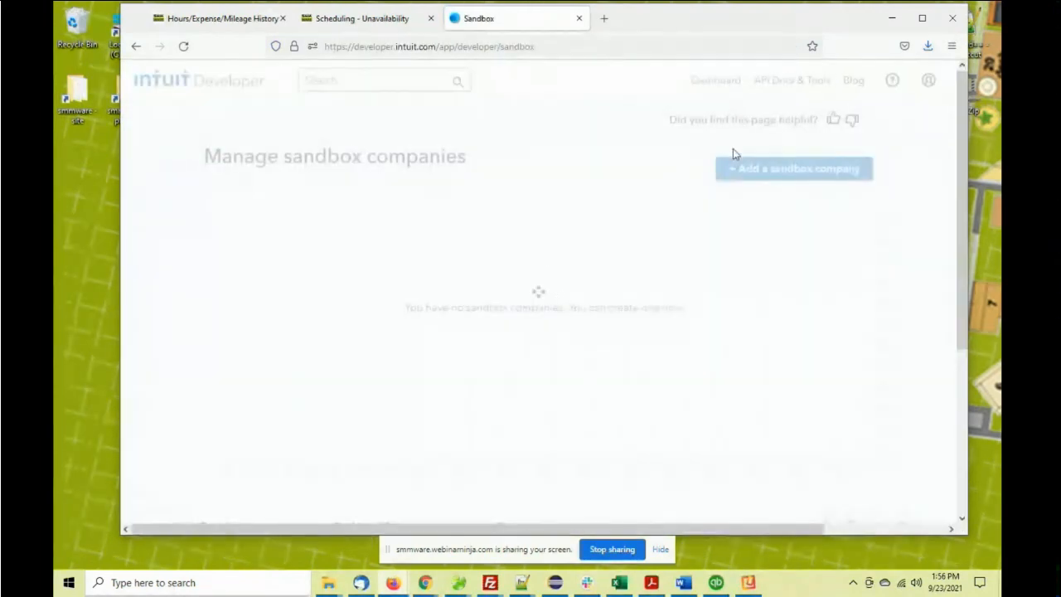
left_click(353, 431)
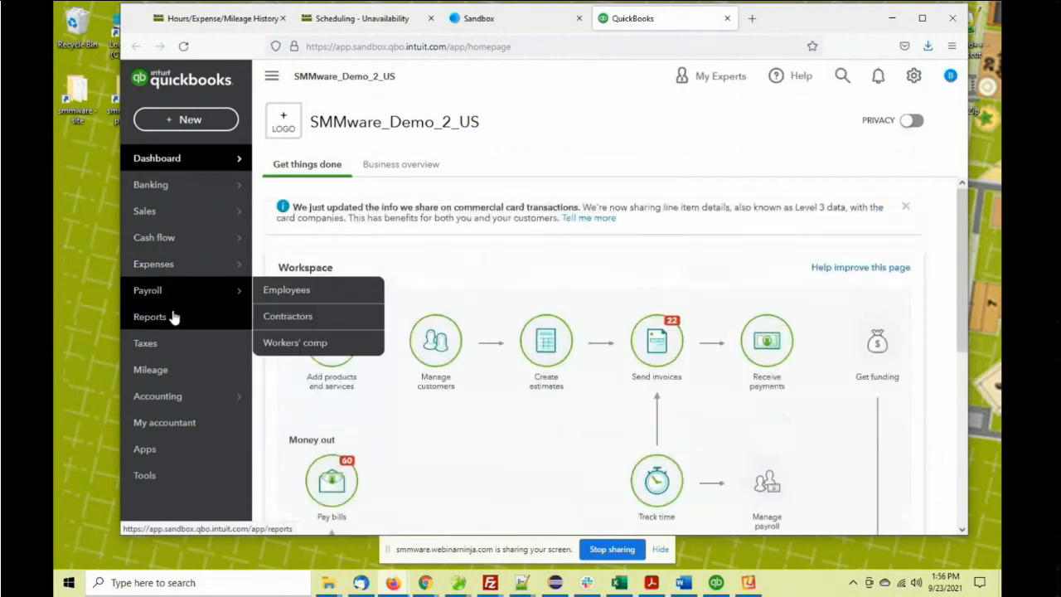
- Search the QuickBooks reports for "Recent" and open the Recent/Edited Time Activities report
left_click(174, 317)
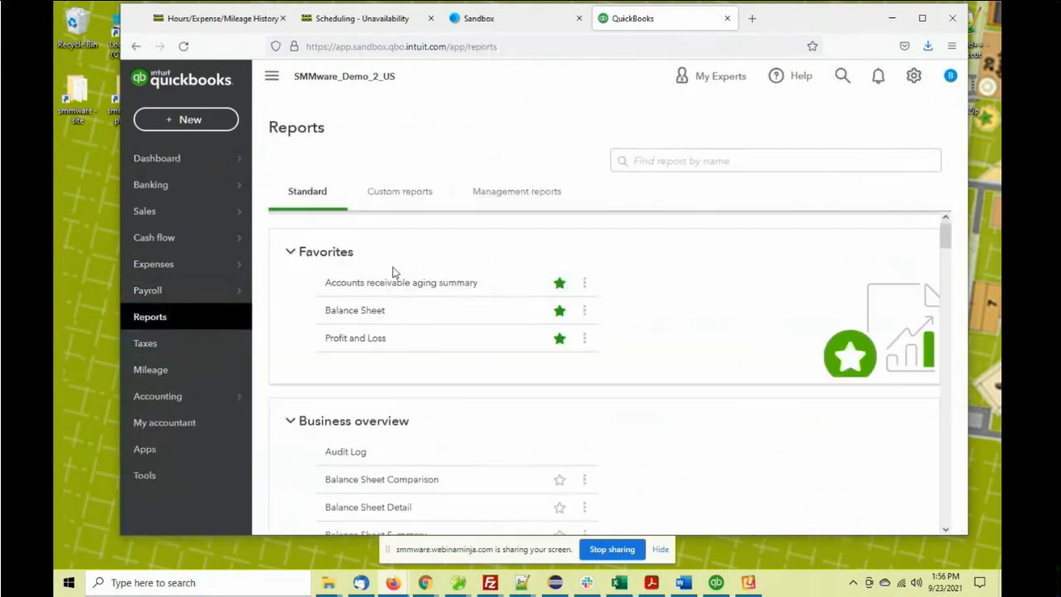
left_click(652, 161)
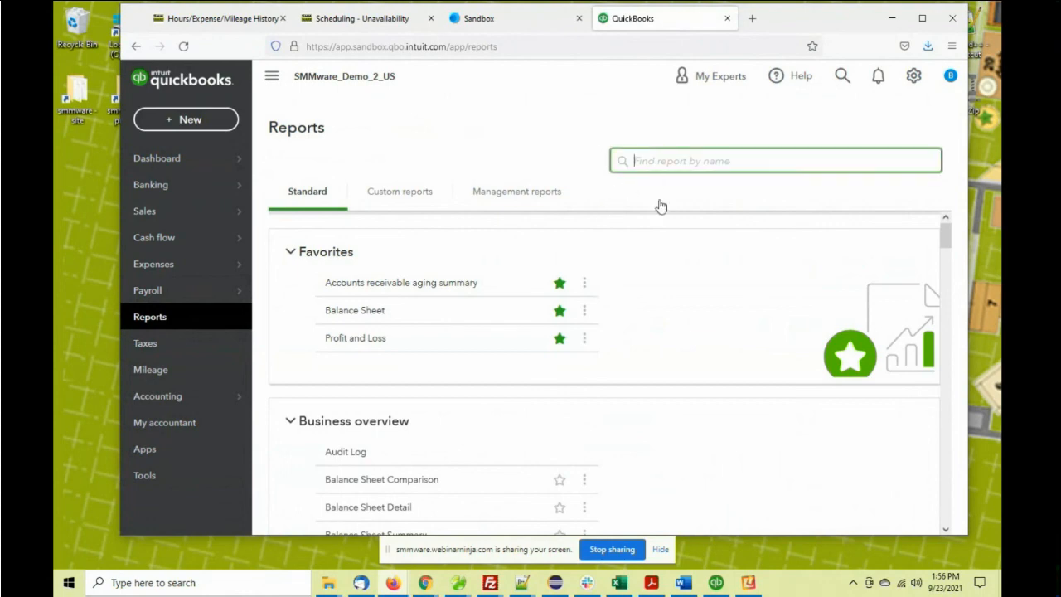
type("Rcent")
key("BackSpace")
key("BackSpace")
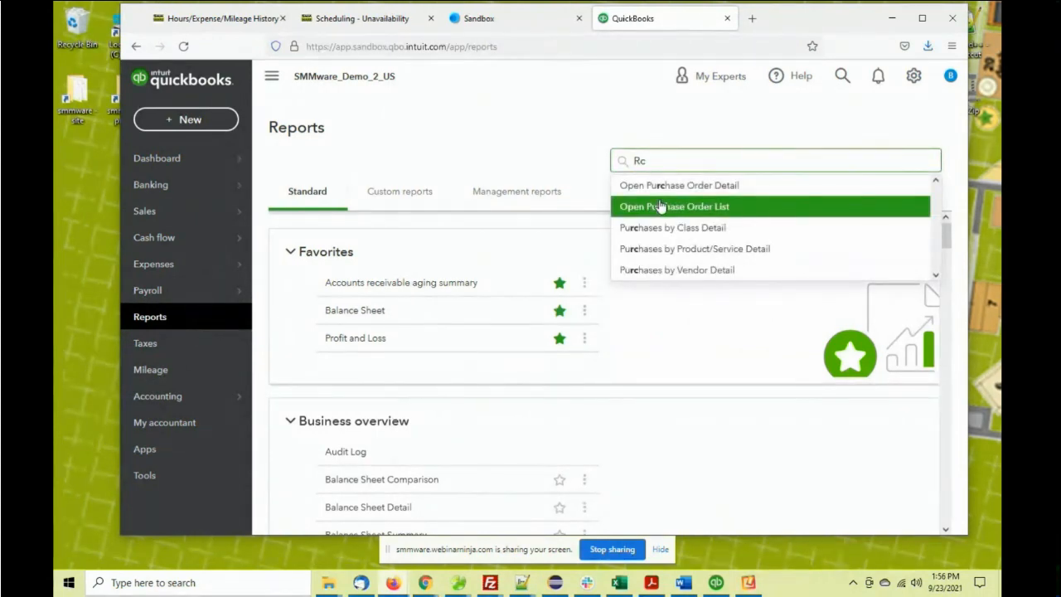
left_click(660, 165)
key("BackSpace")
type("ecen")
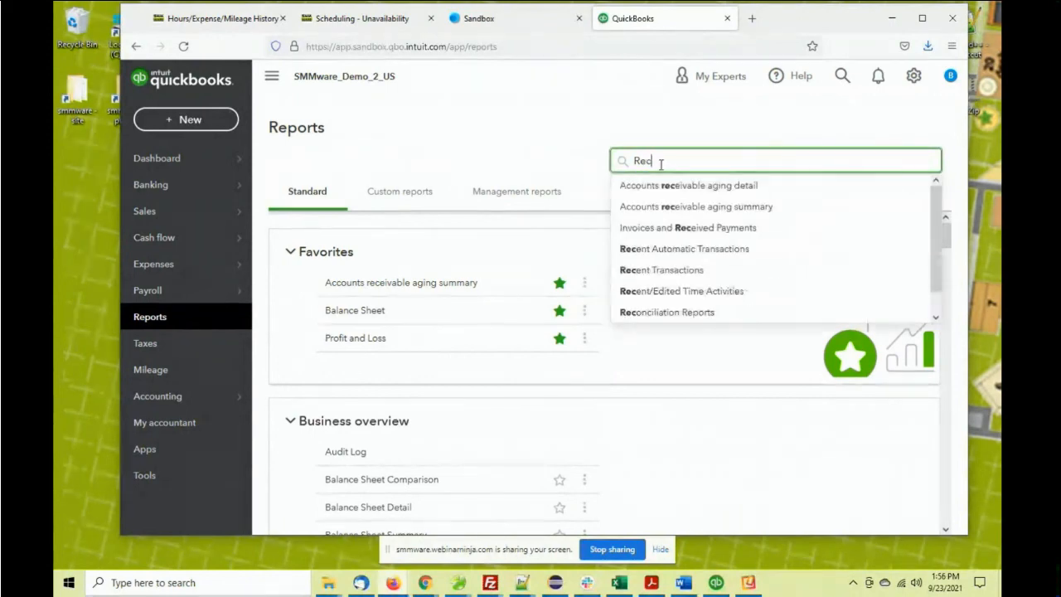
type("t")
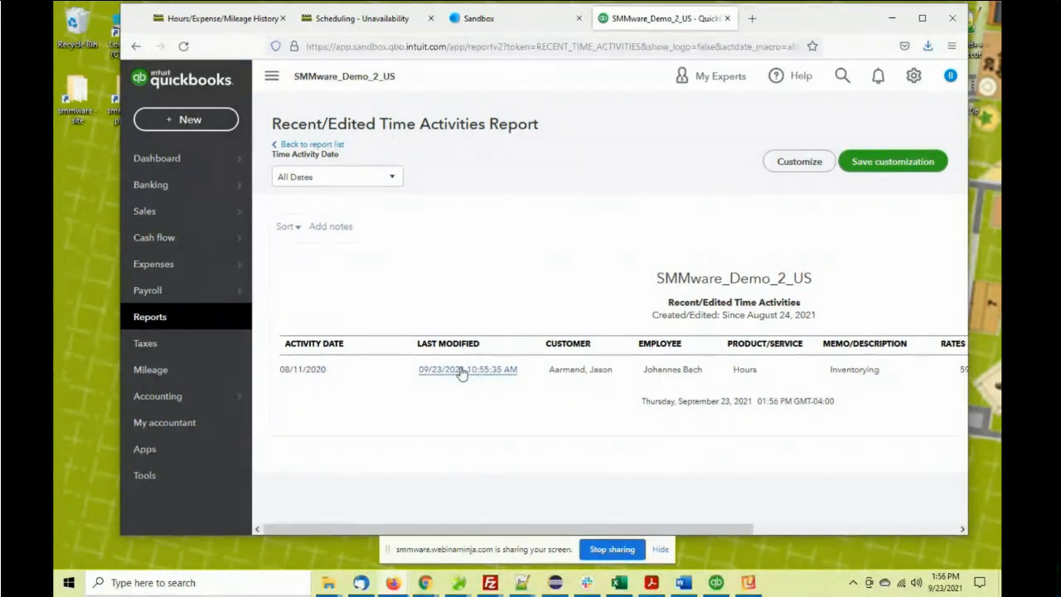
- View this month's entries in the QuickBooks Audit Log and return to the SMMware history page
left_click(913, 76)
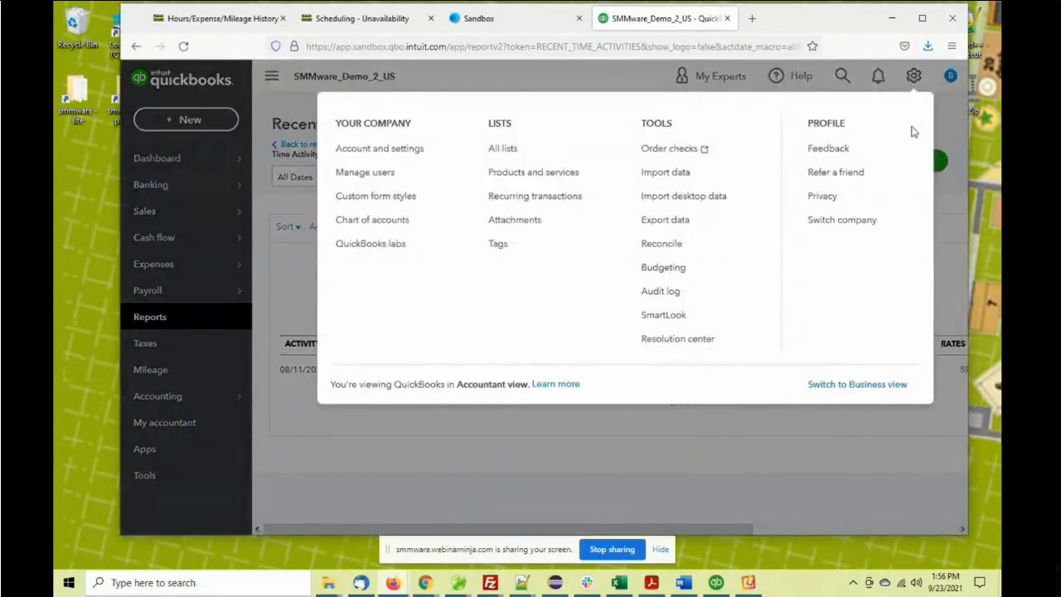
left_click(666, 299)
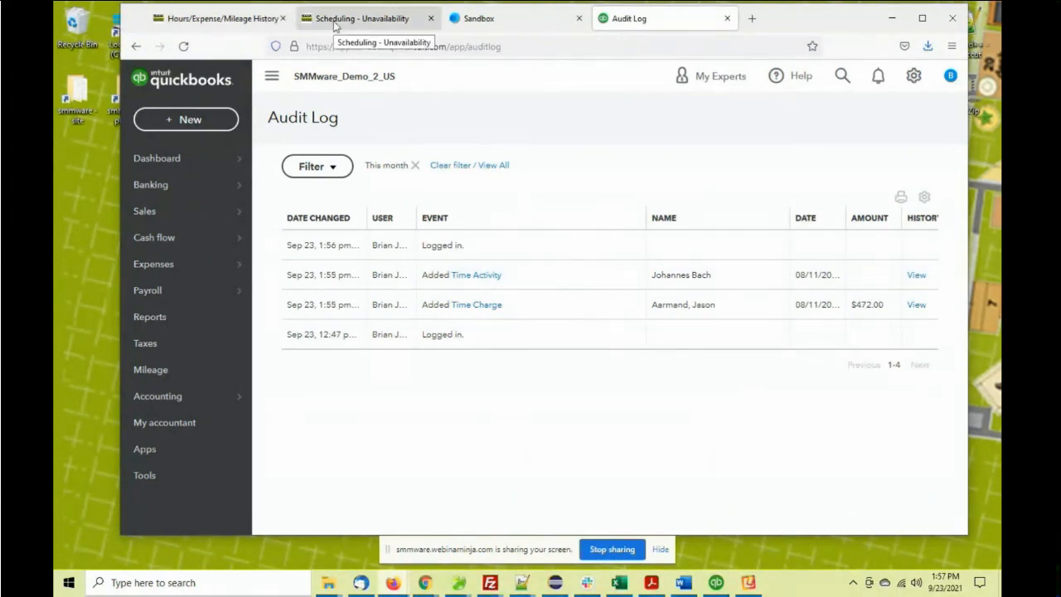
left_click(240, 18)
left_click(405, 288)
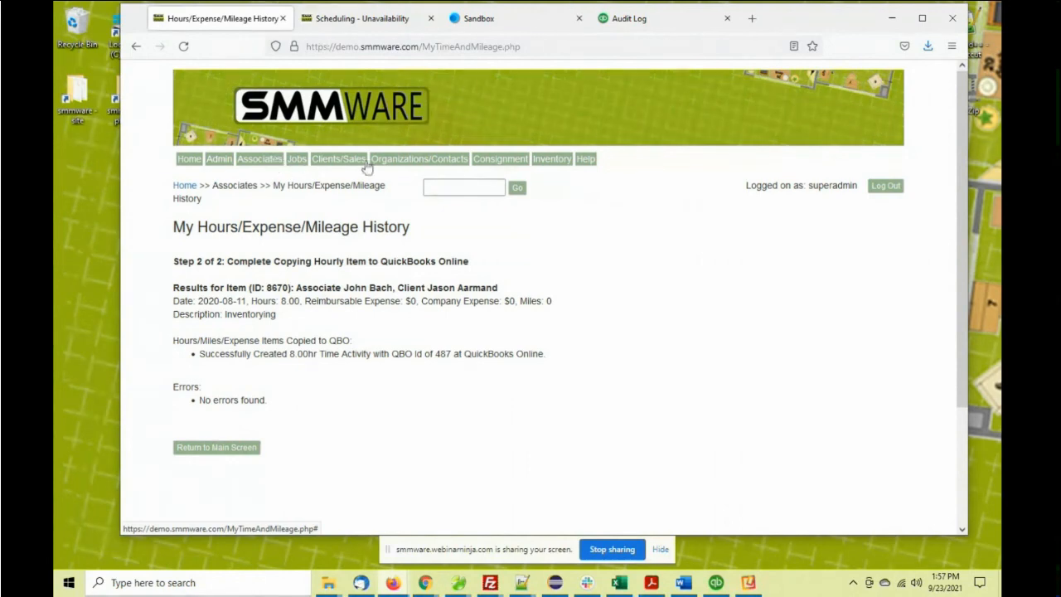
- Open SMMware's Invoice Manager and examine which invoices are copied to QuickBooks Online
left_click(218, 159)
left_click(280, 215)
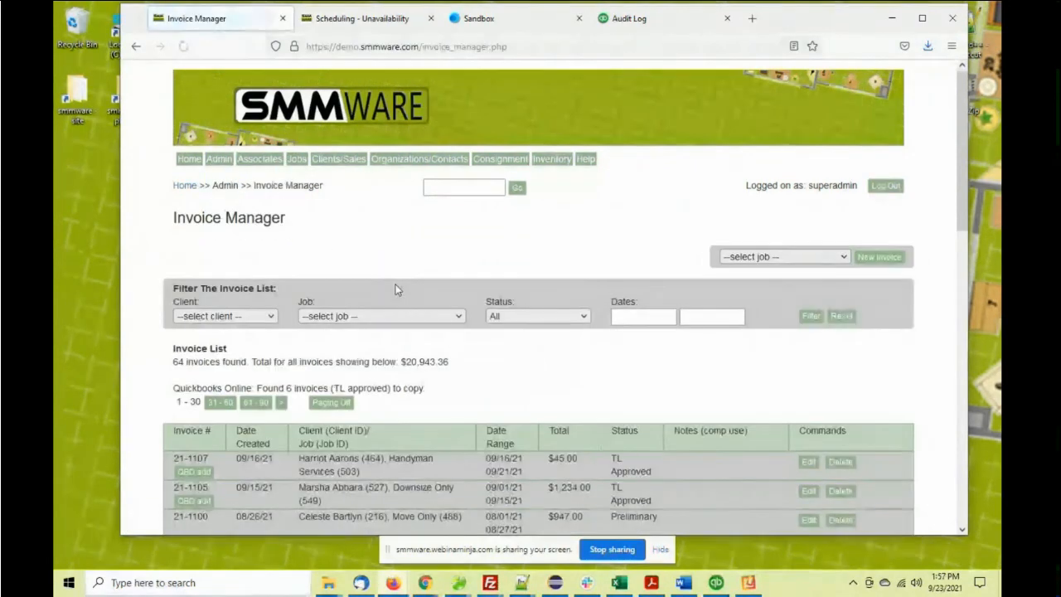
scroll(411, 283, "down", 5)
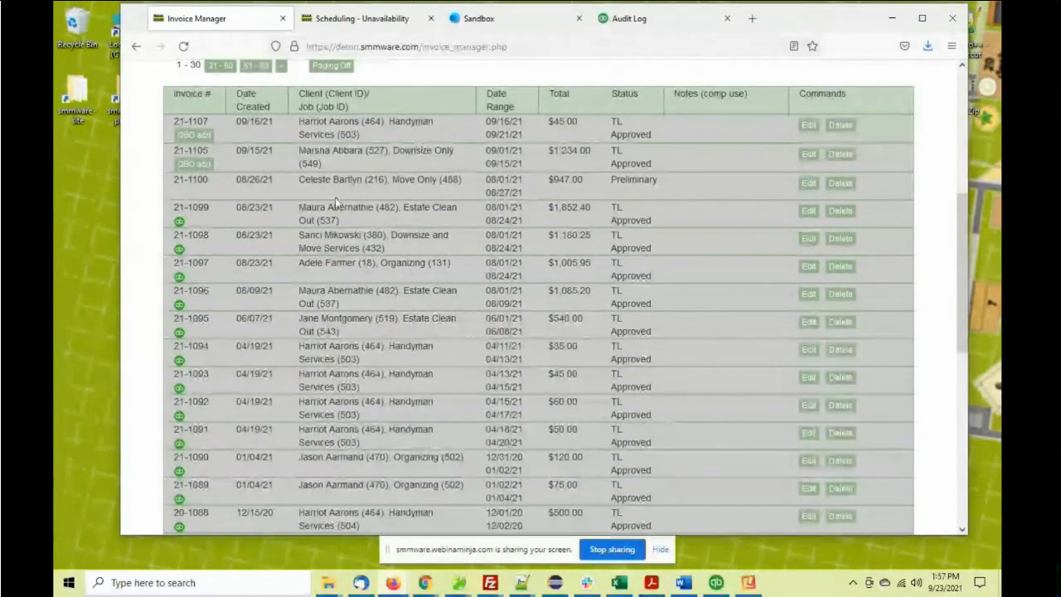
scroll(244, 185, "up", 2)
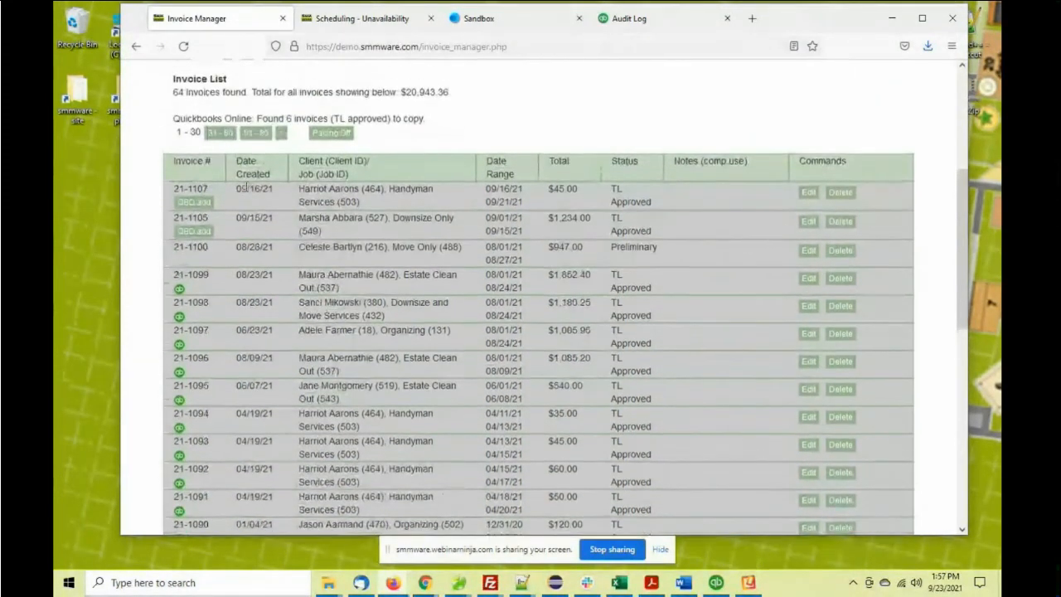
scroll(374, 239, "up", 1)
scroll(374, 240, "up", 3)
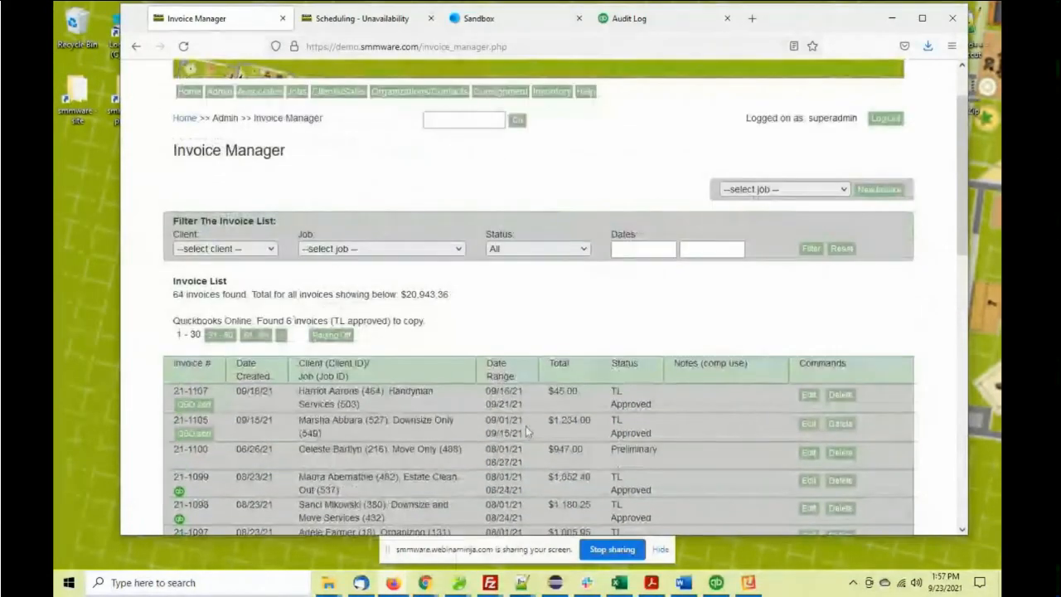
- Switch to the Fitting the Pieces Together PDF in Acrobat Reader, move its window down, and open a new Firefox tab
left_click(652, 583)
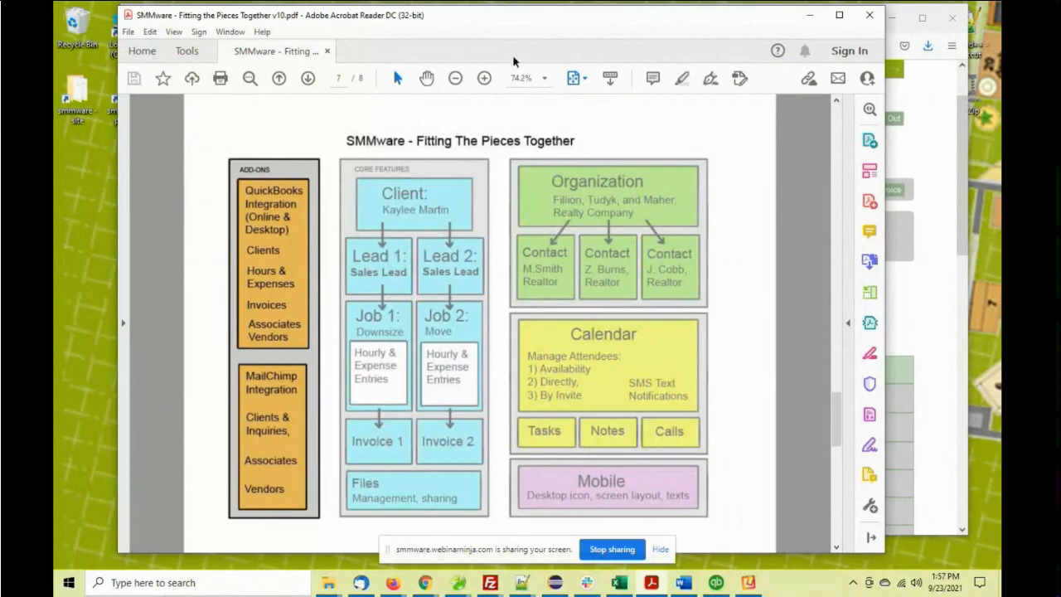
left_click_drag(512, 19, 511, 84)
left_click(749, 22)
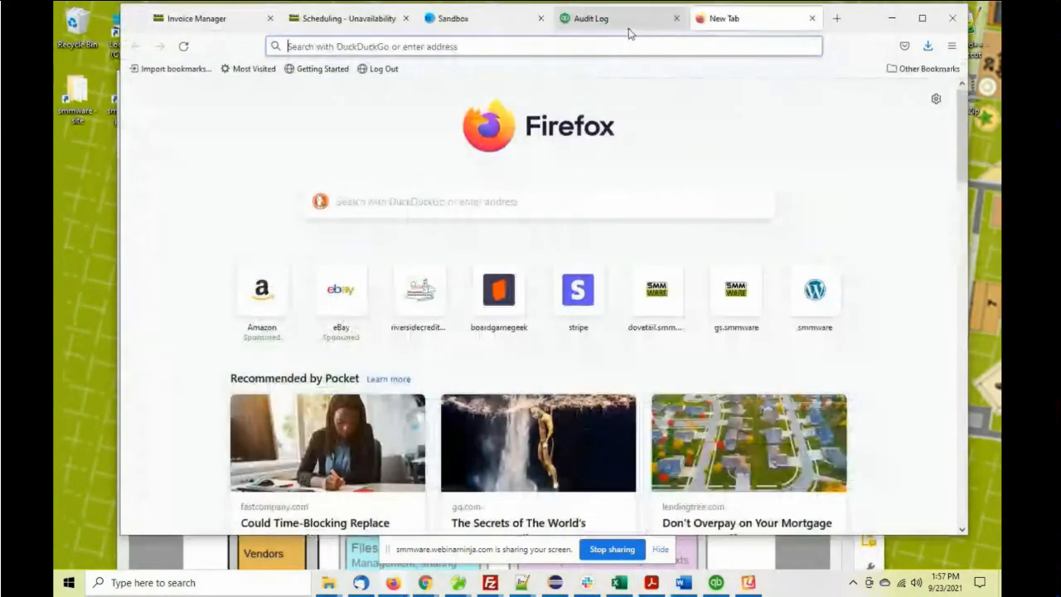
left_click(544, 43)
type("ww")
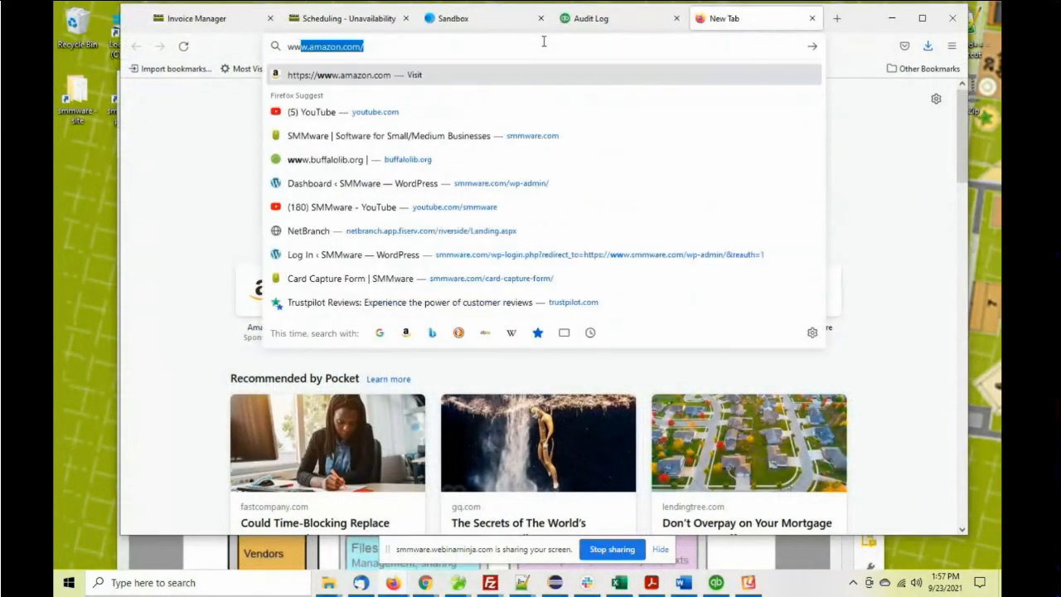
type("w")
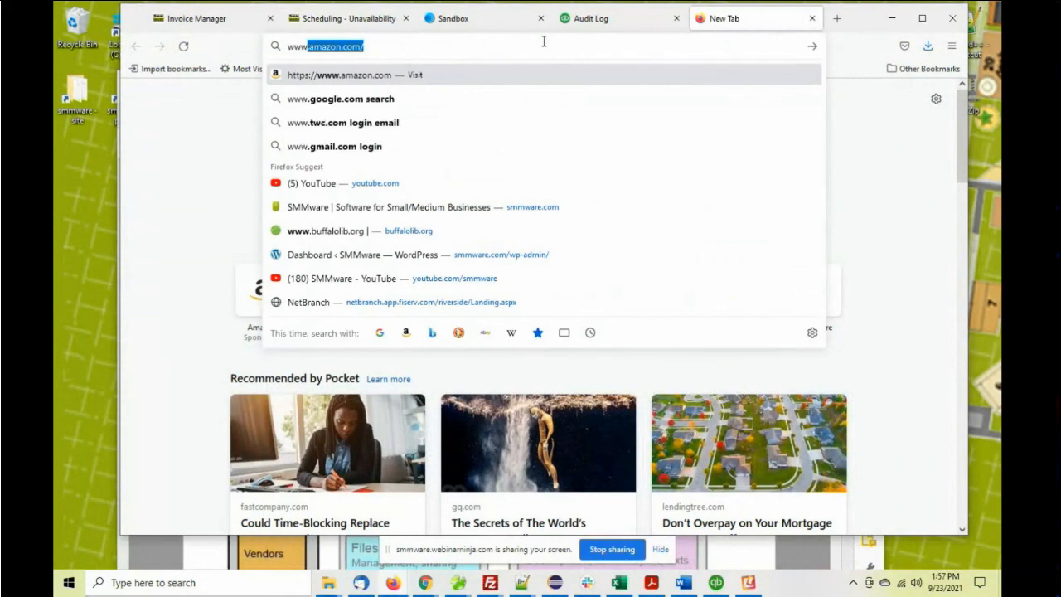
type(".youtube.com/s")
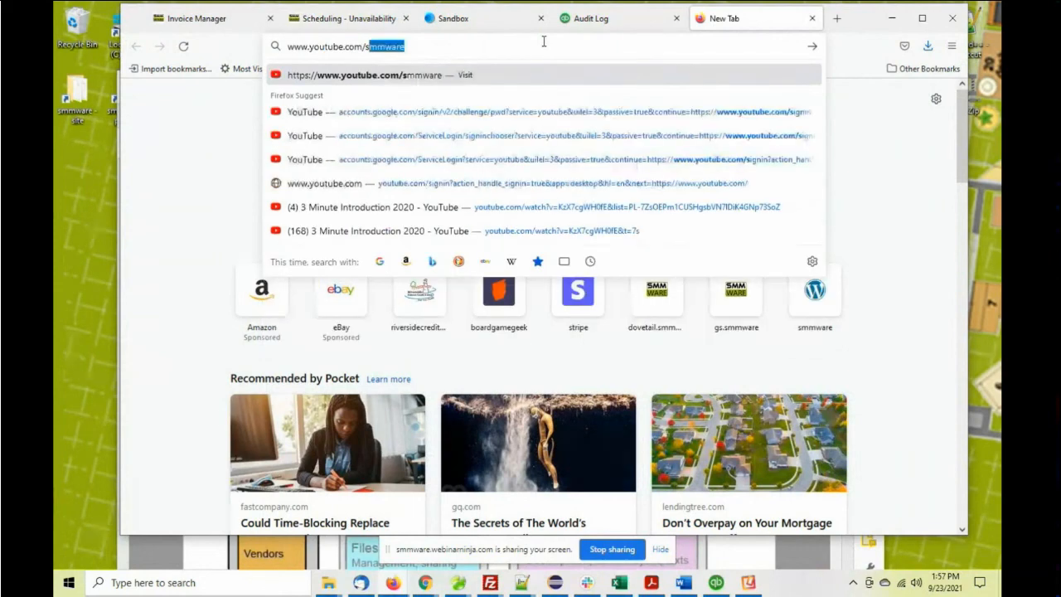
key("Return")
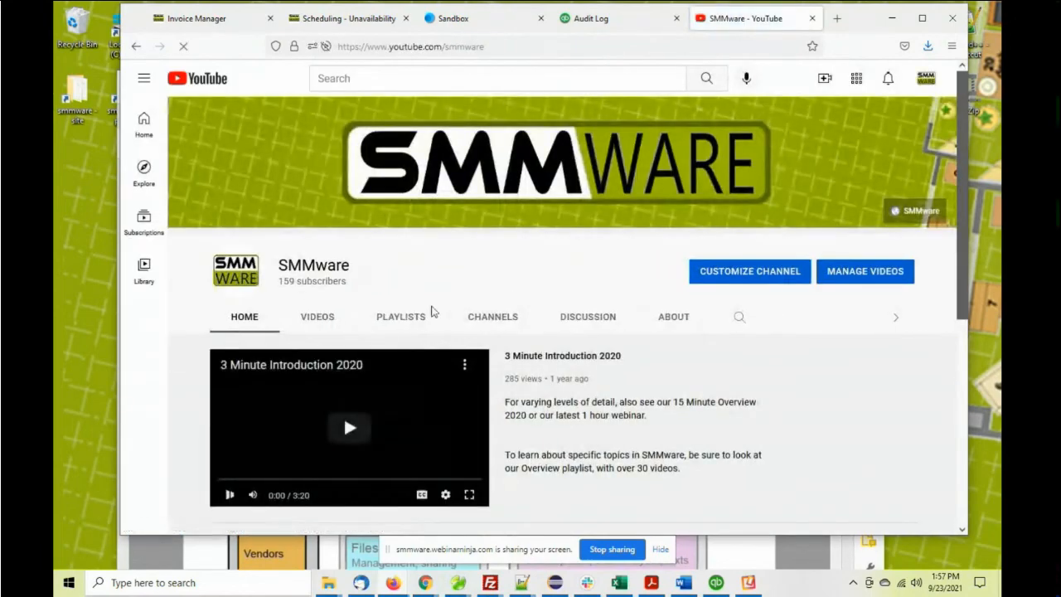
- Show the SMMware channel's uploaded videos and look through the webinar and integration recordings
left_click(317, 318)
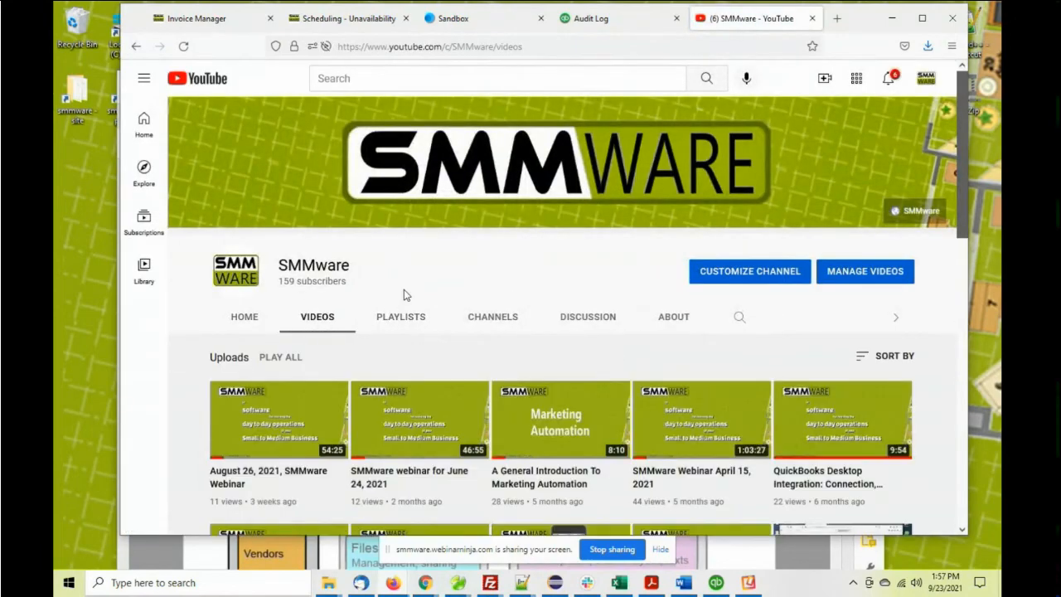
scroll(406, 295, "down", 4)
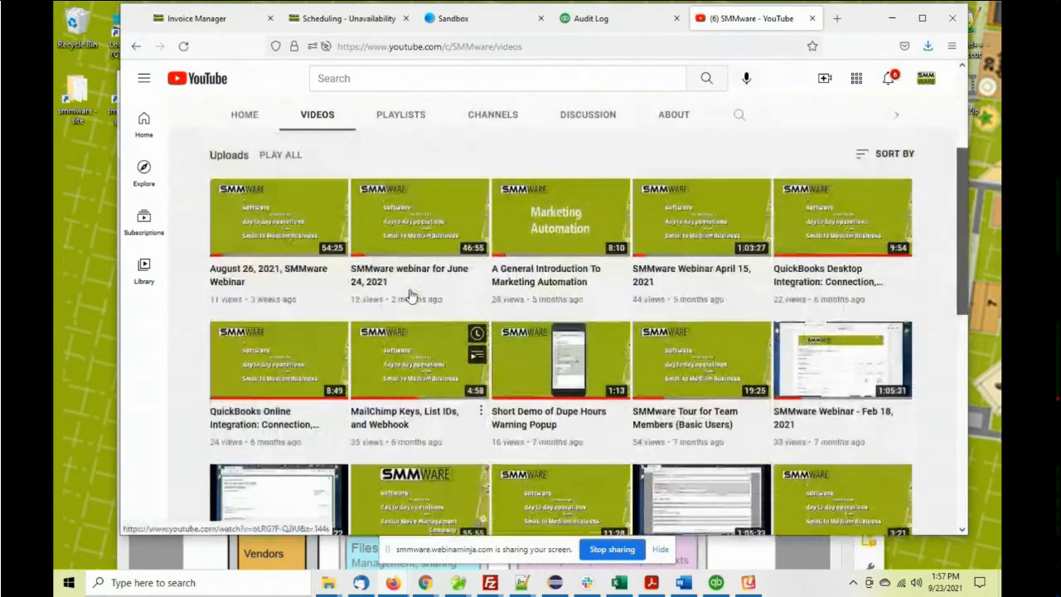
scroll(409, 295, "up", 4)
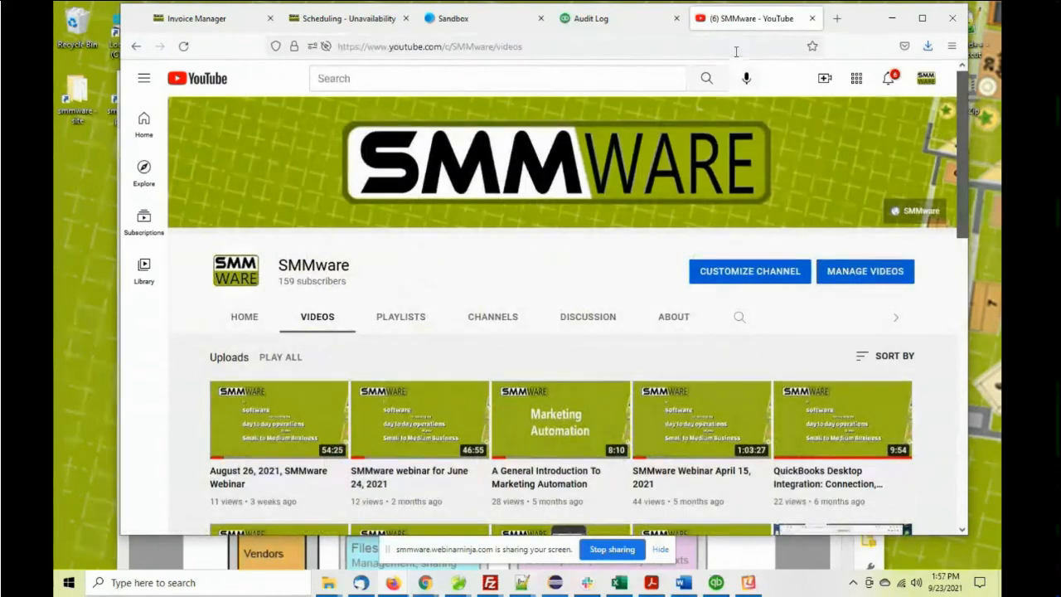
left_click(832, 18)
left_click(592, 48)
type("w")
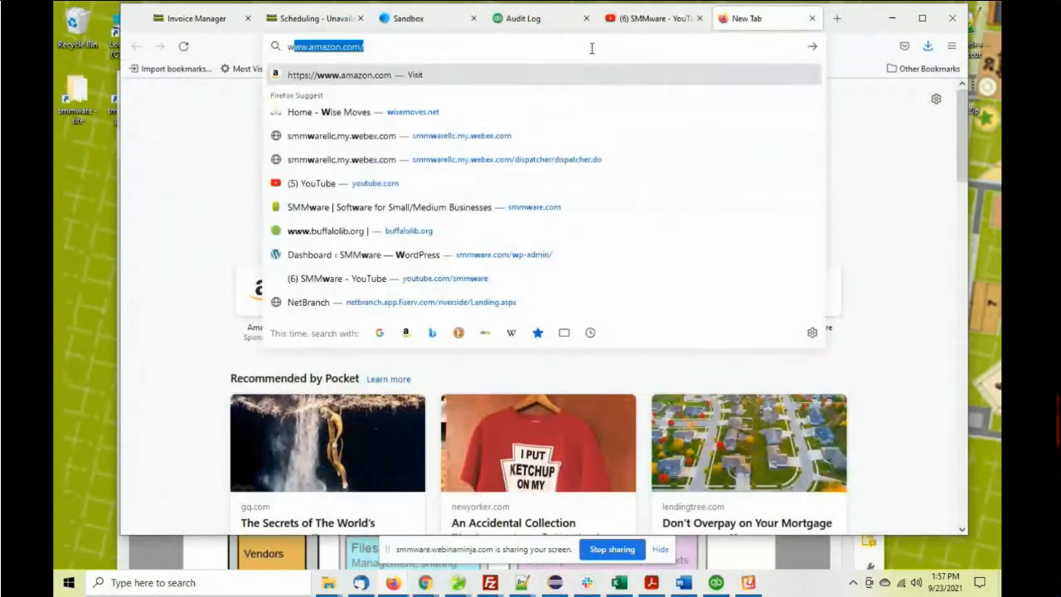
type("ww.smmware.com/")
key("Return")
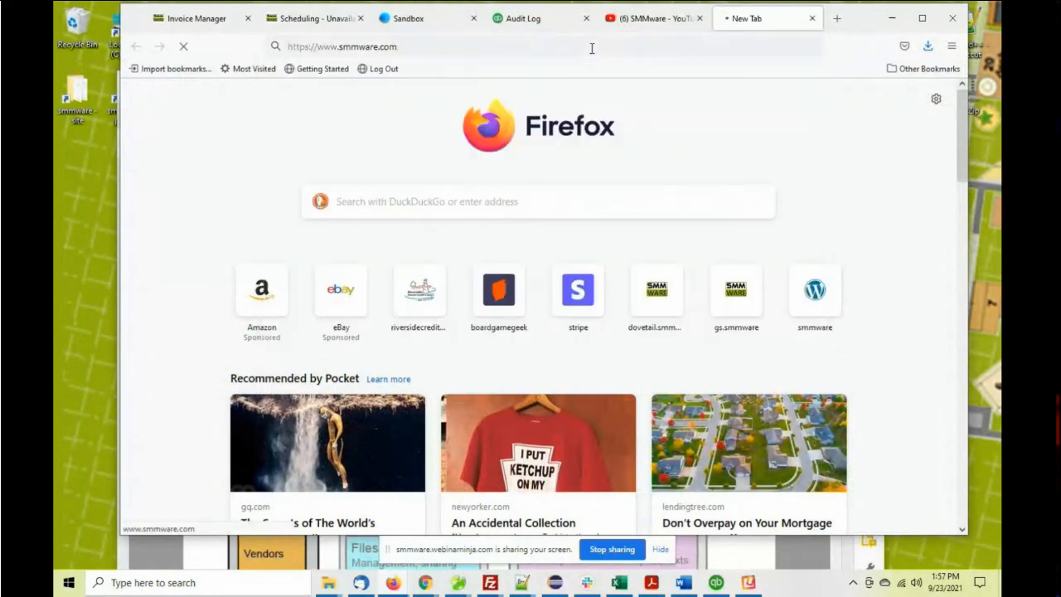
mouse_move(547, 104)
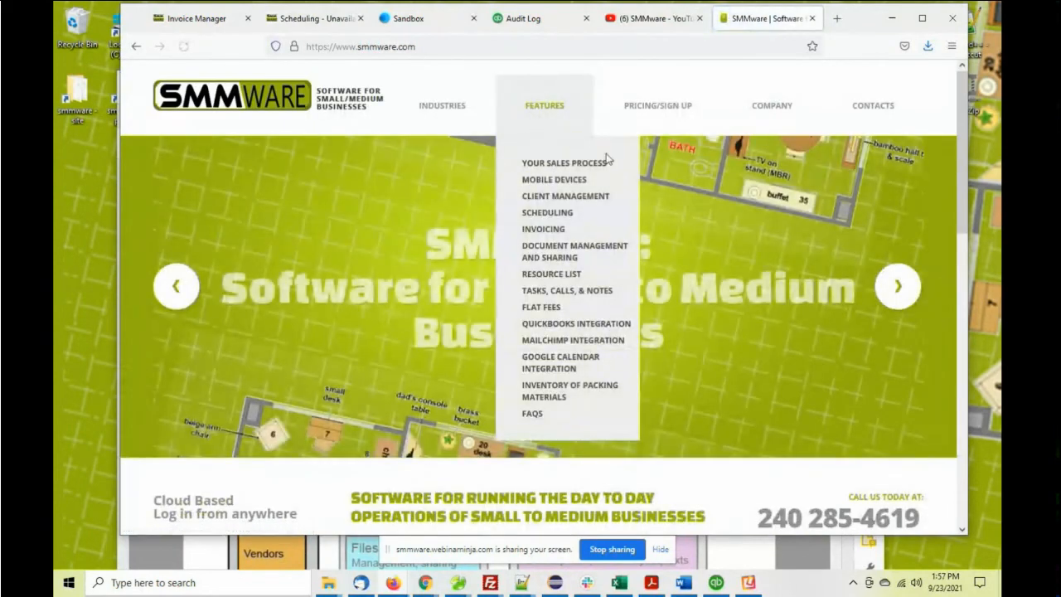
- Open the website's Pricing/Sign Up page and review the available subscription plans without changing the selected one
mouse_move(647, 108)
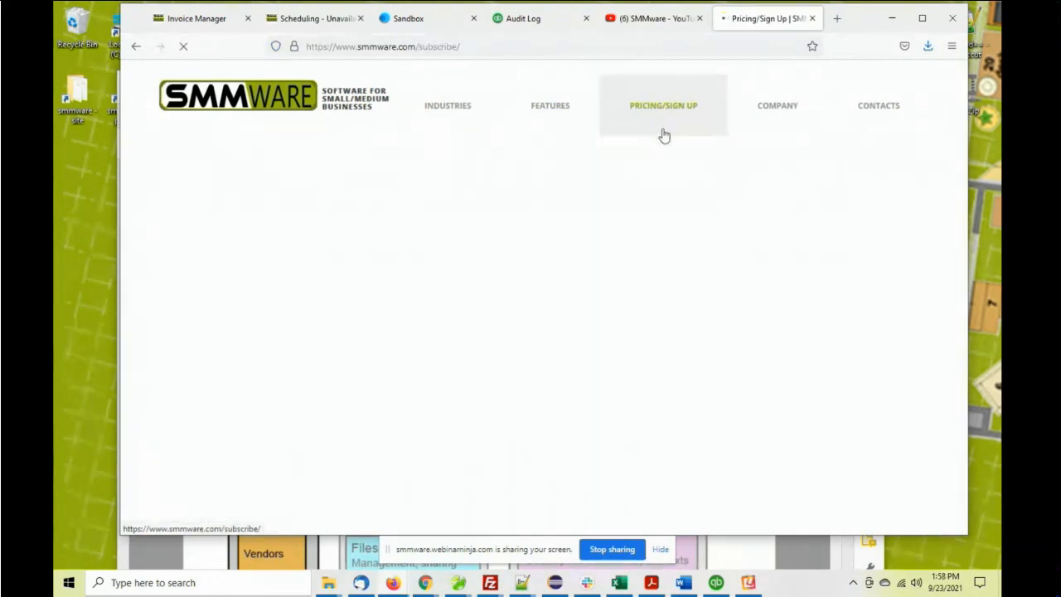
scroll(312, 249, "down", 3)
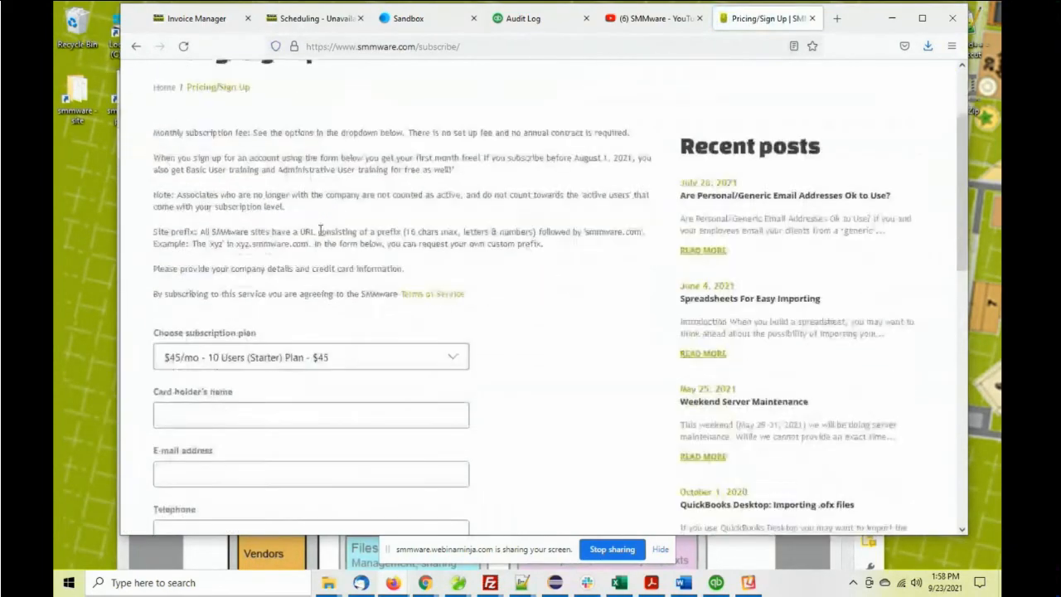
left_click(336, 344)
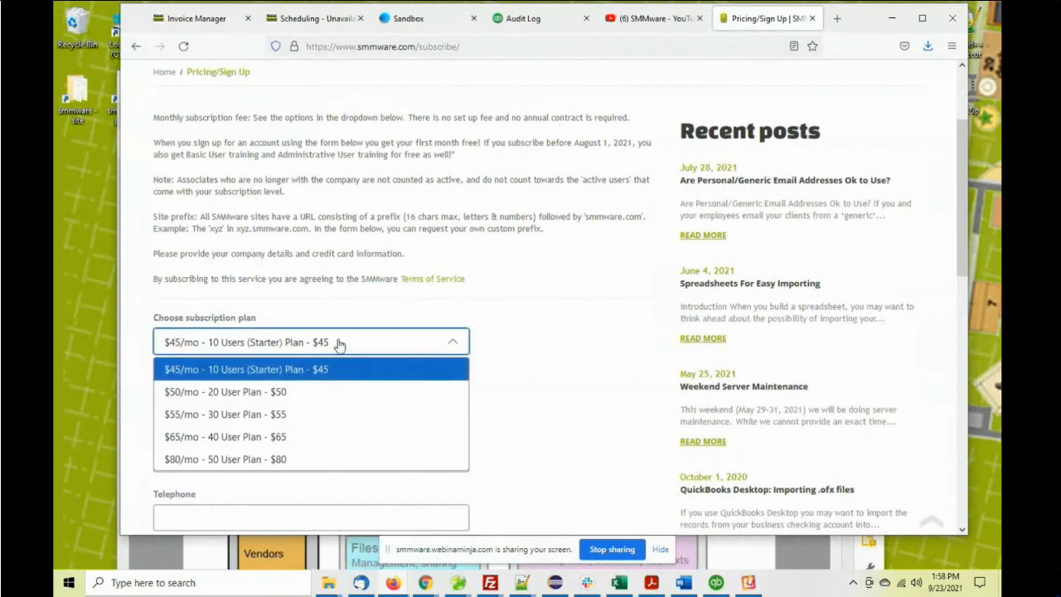
left_click(358, 234)
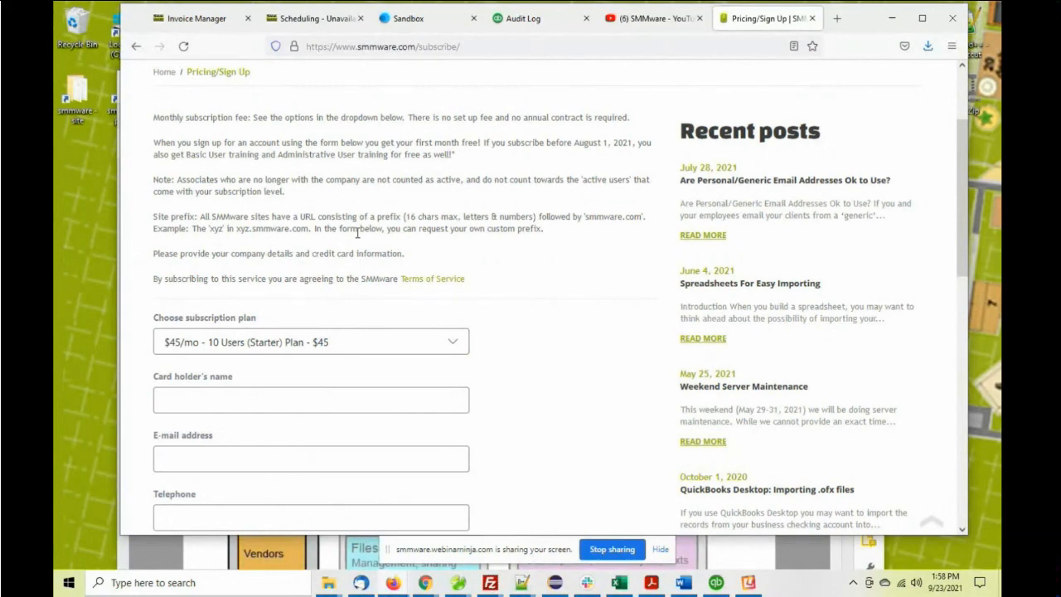
scroll(509, 217, "up", 3)
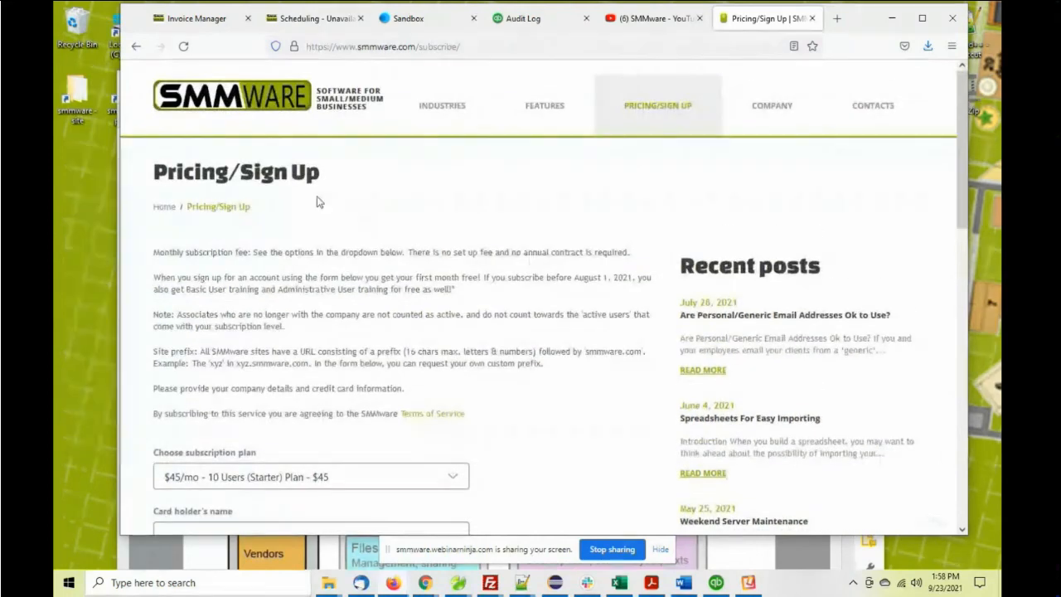
- Return to the SMMware website's home page and look over its contact phone number and mailing list section
left_click(284, 100)
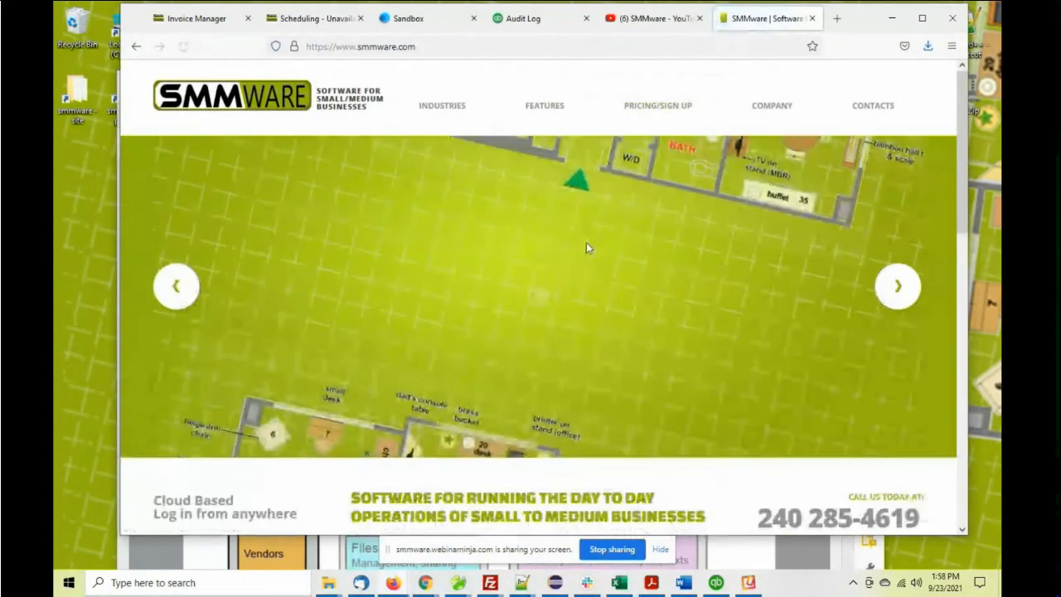
scroll(594, 251, "down", 3)
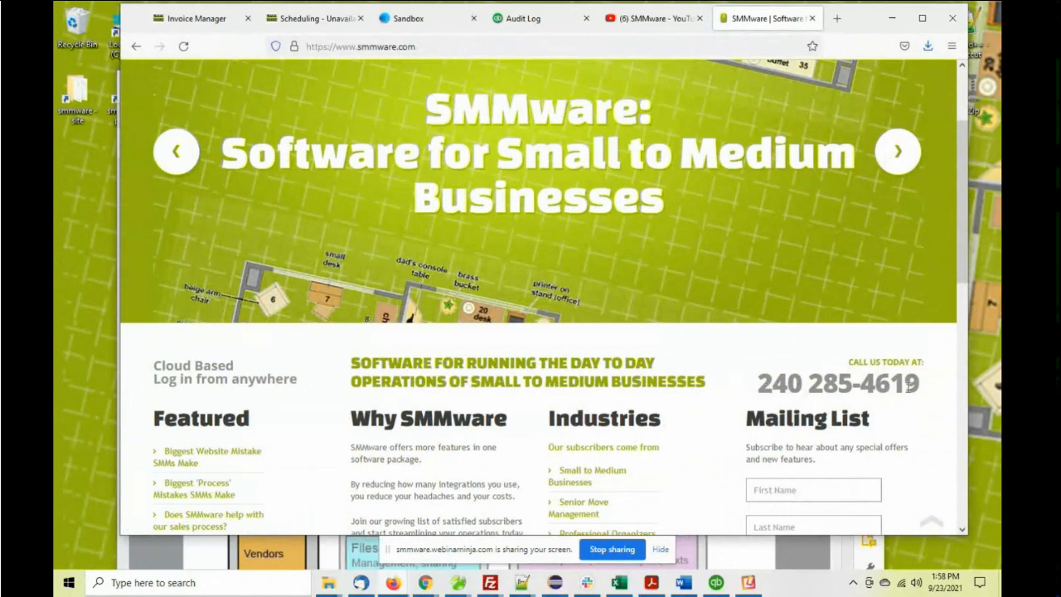
scroll(763, 343, "up", 3)
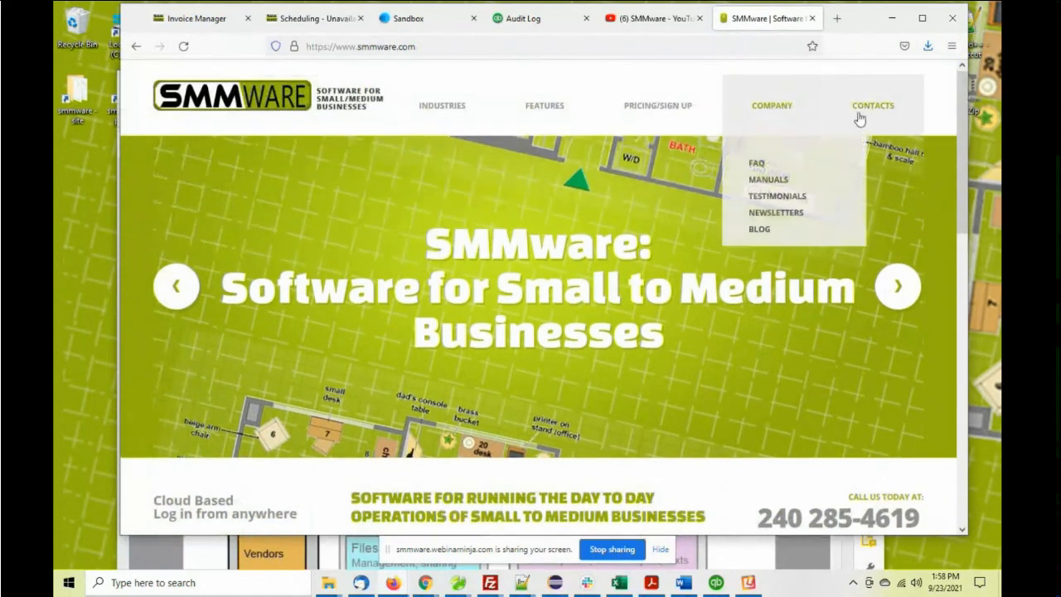